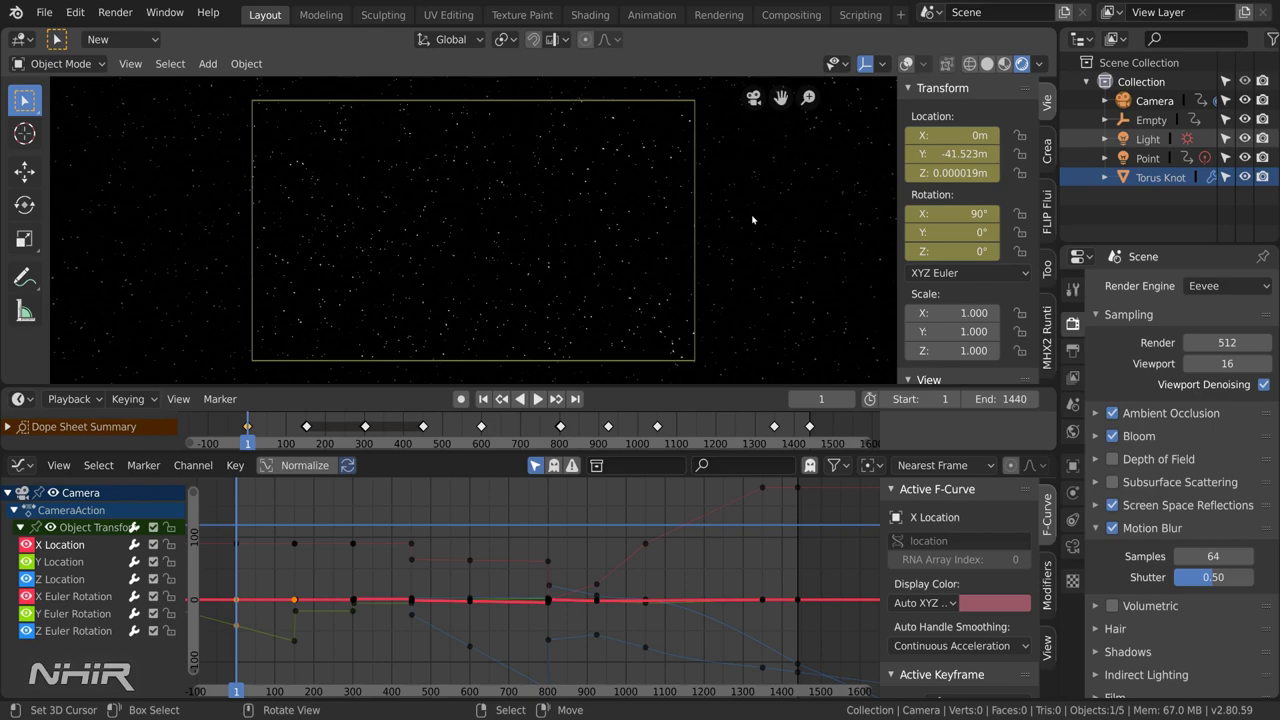
- Preview the finished torus knot at frame 227, orbiting it in wireframe and then rendered shading
left_click(324, 514)
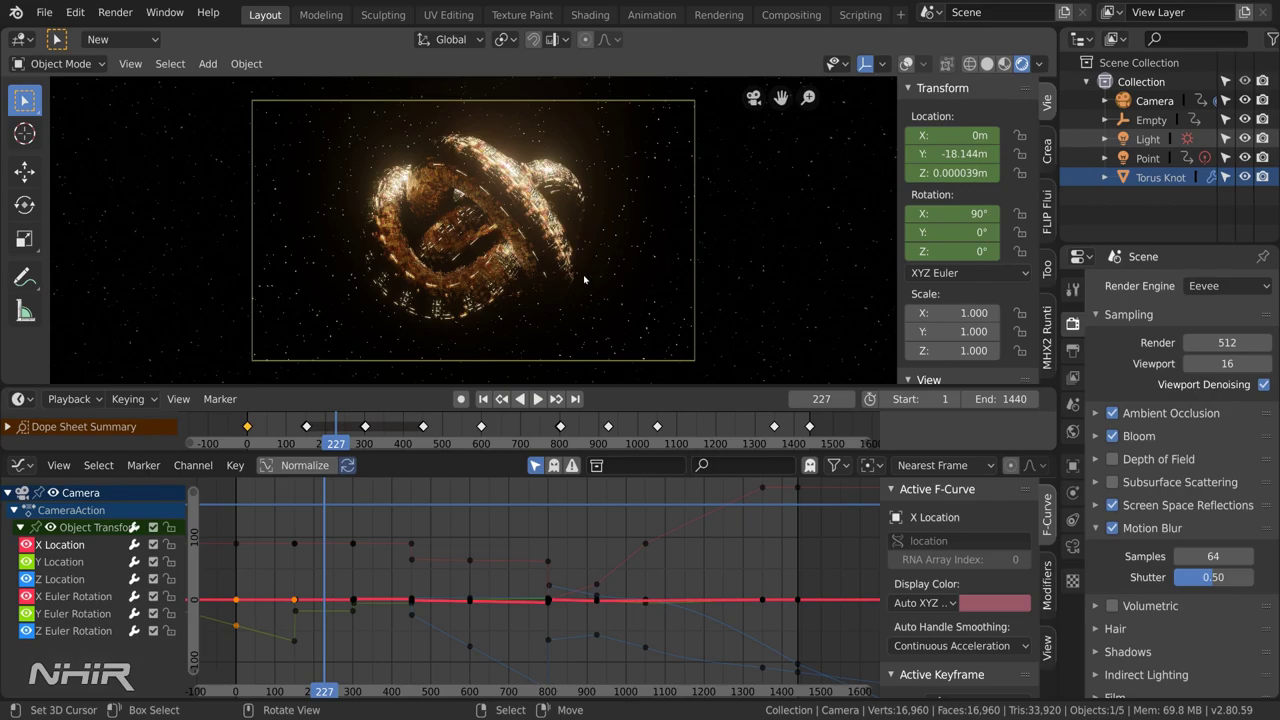
left_click(969, 63)
middle_click_drag(543, 254, 452, 255)
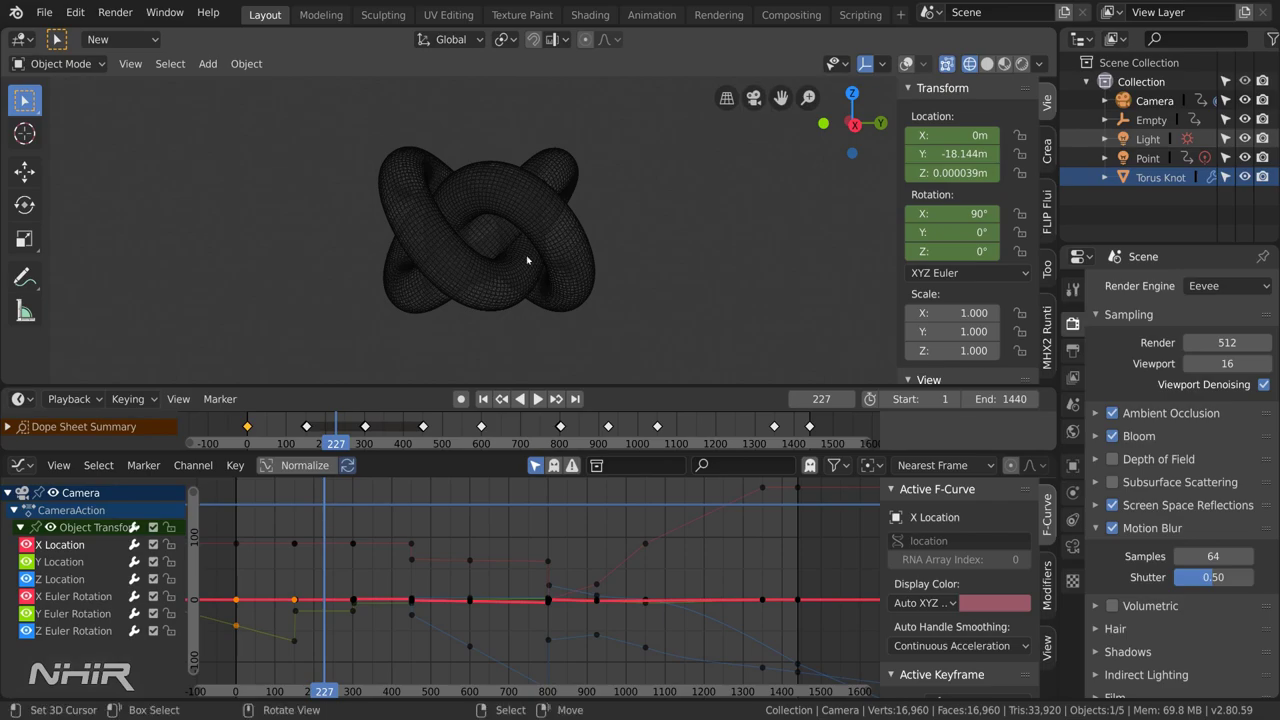
left_click(1021, 63)
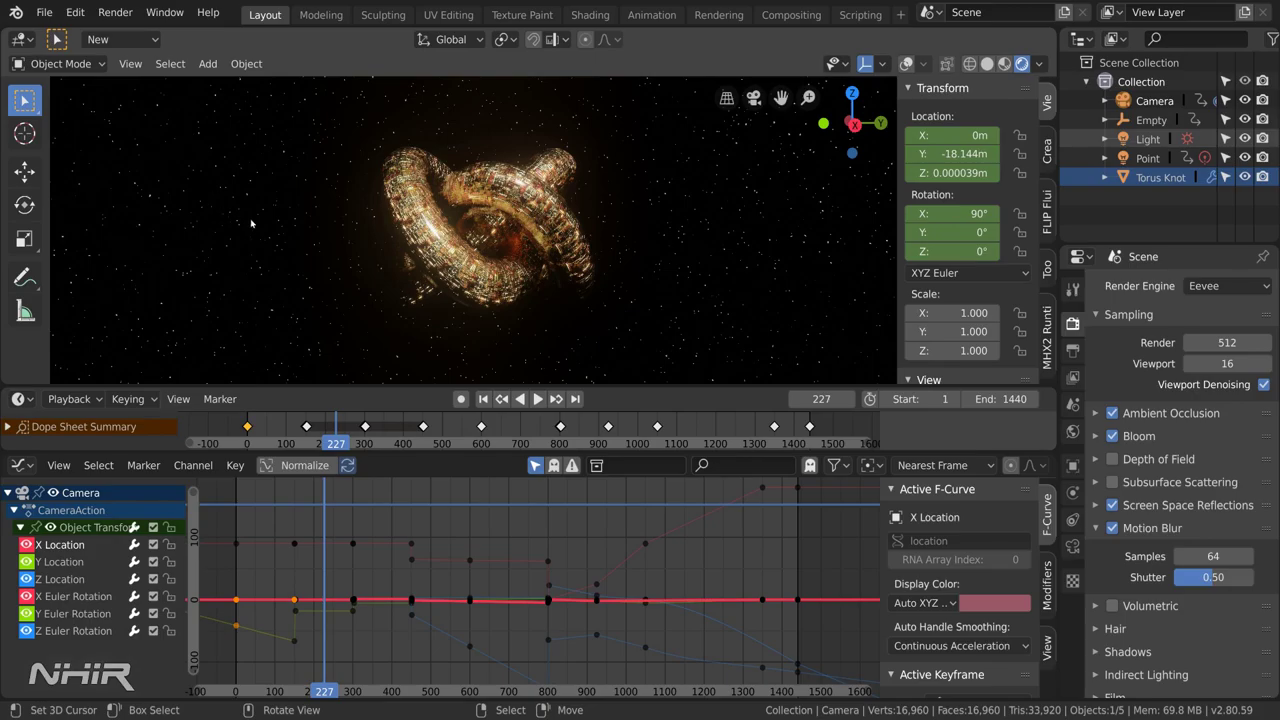
middle_click_drag(571, 246, 590, 270)
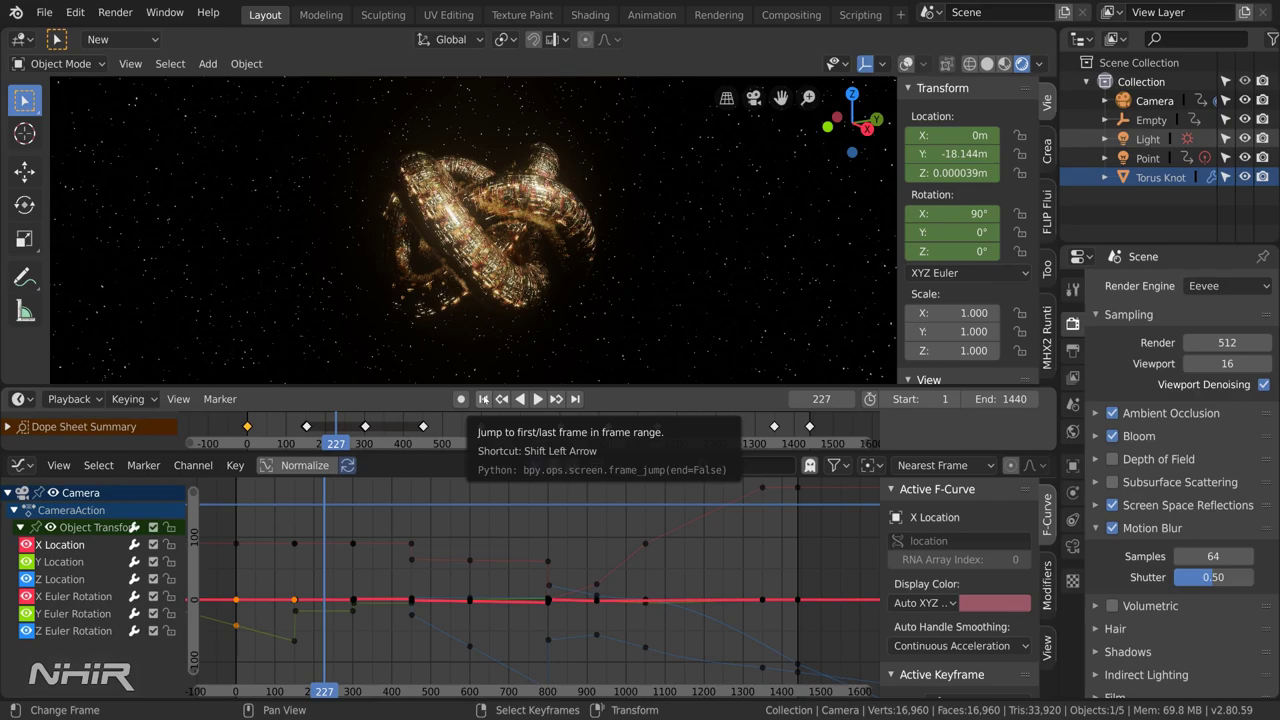
- Play the knot animation from the first frame through the scene camera
left_click(483, 399)
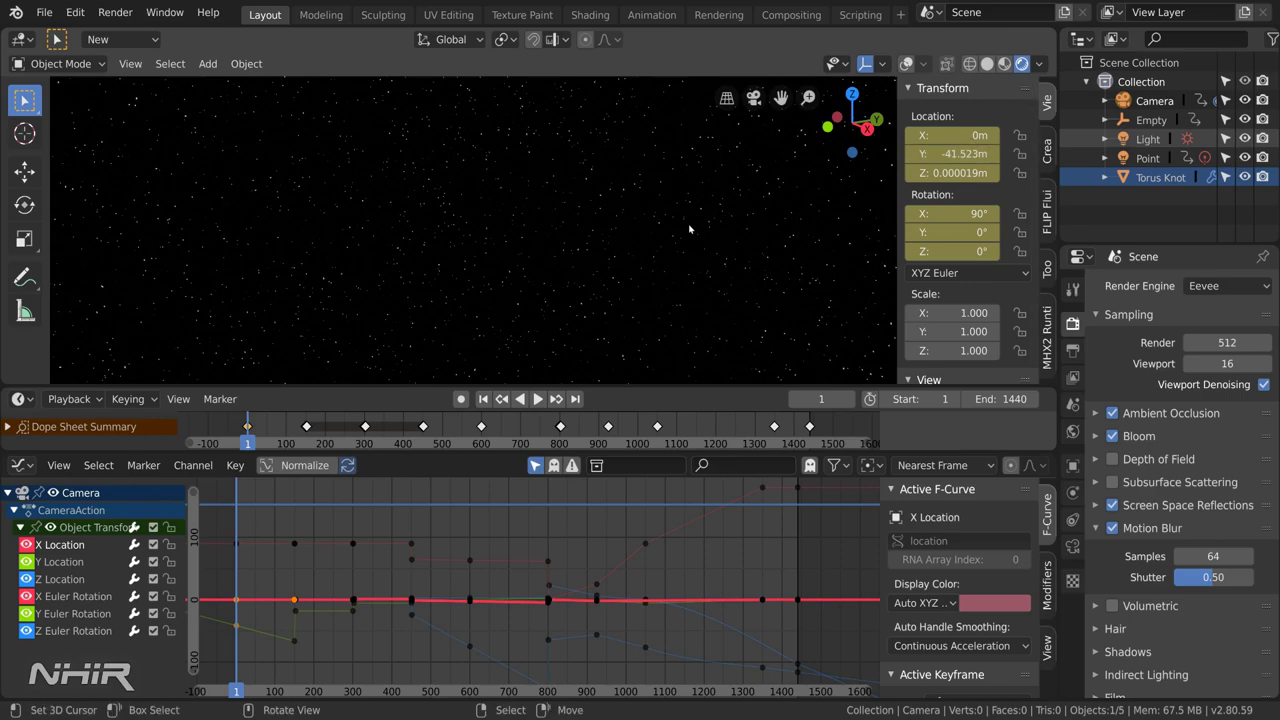
key("KP_0")
key("space")
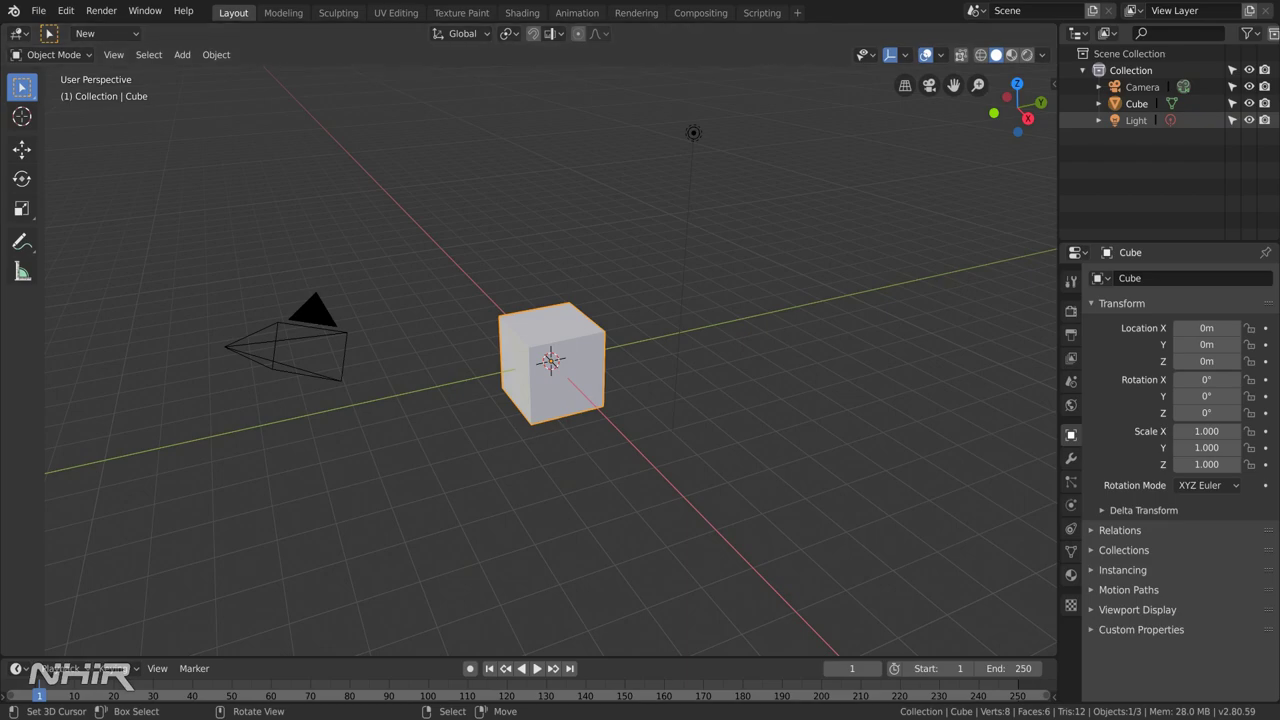
- Split the viewport with a World Shader Editor below and an overlay-free rendered view above
left_click_drag(8, 650, 24, 410)
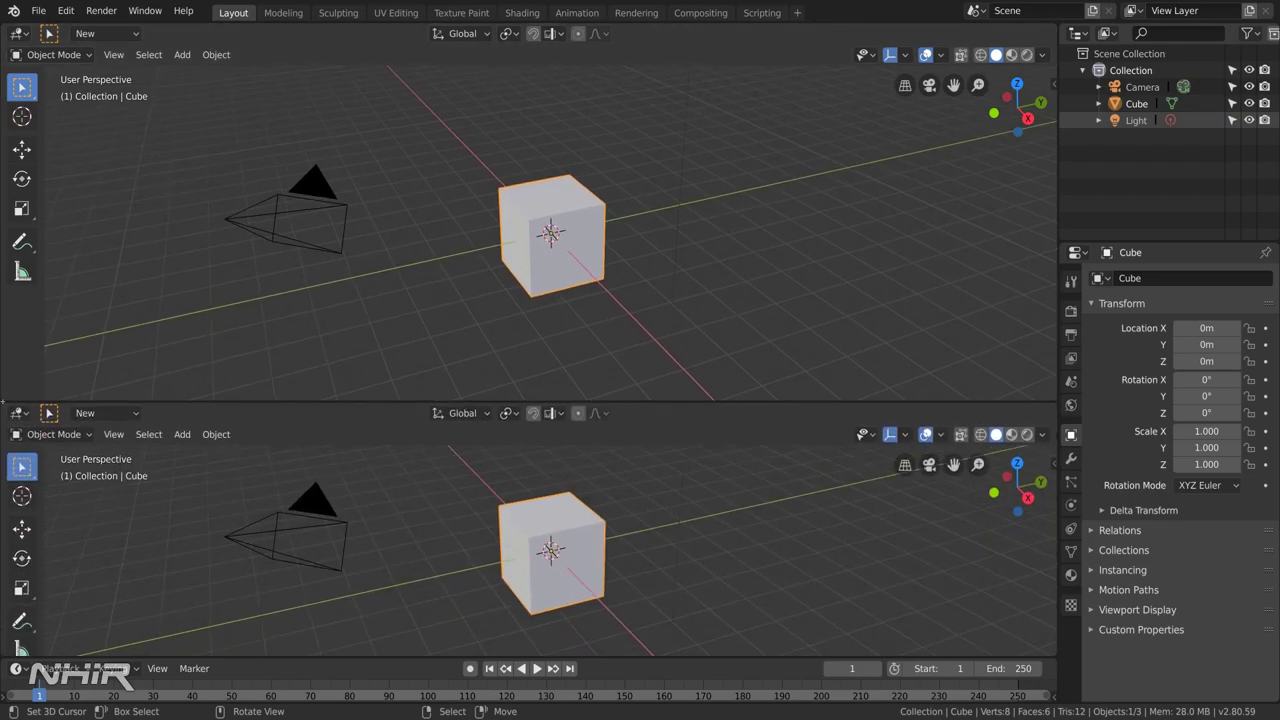
left_click(18, 412)
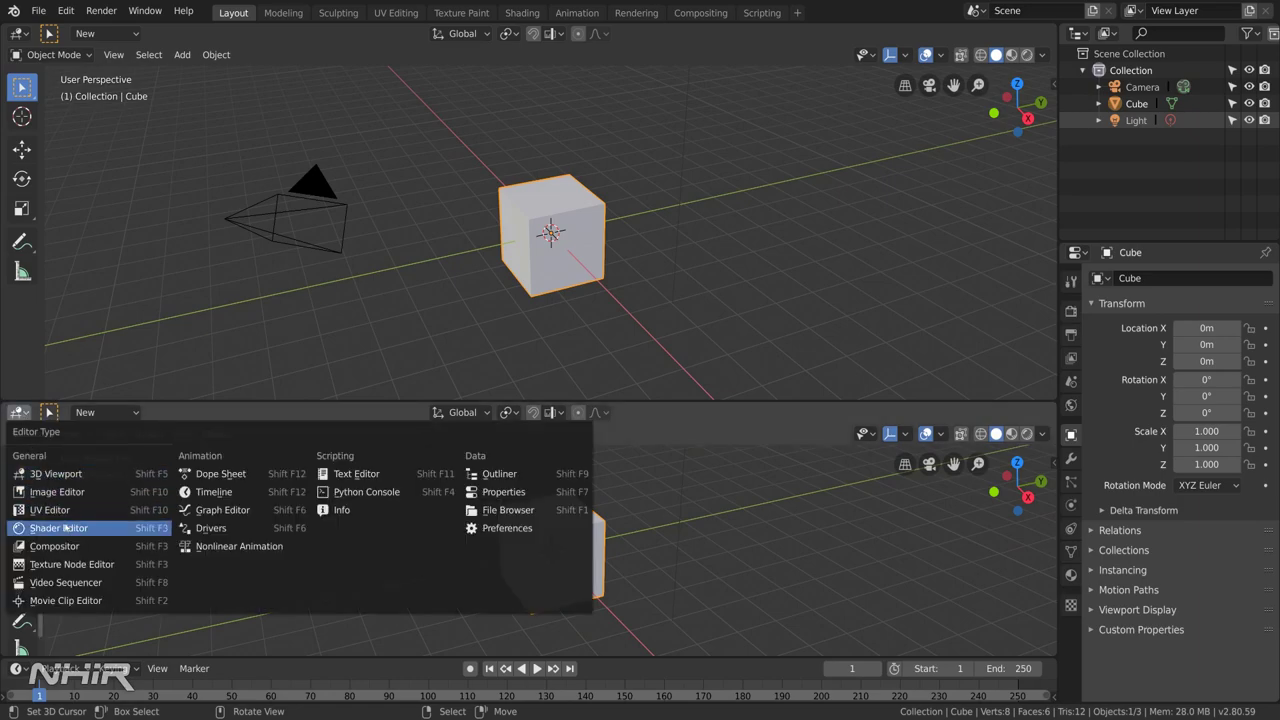
left_click(65, 528)
left_click(70, 412)
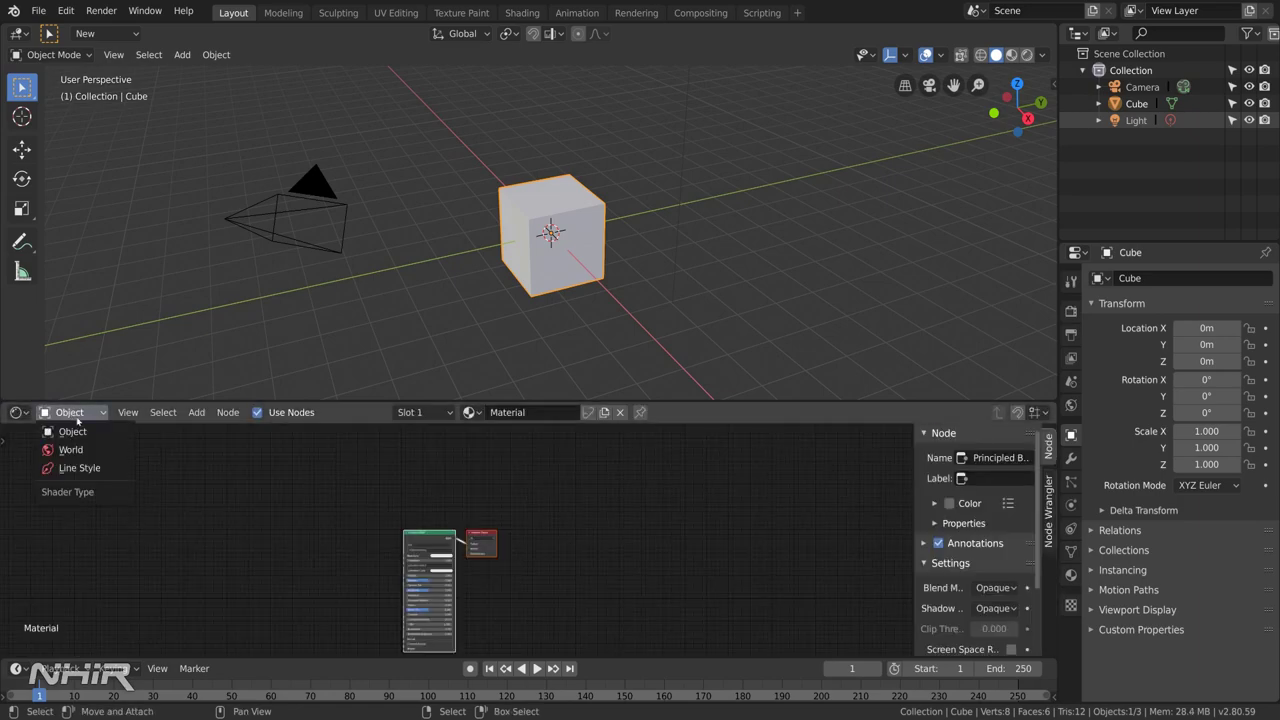
left_click(86, 450)
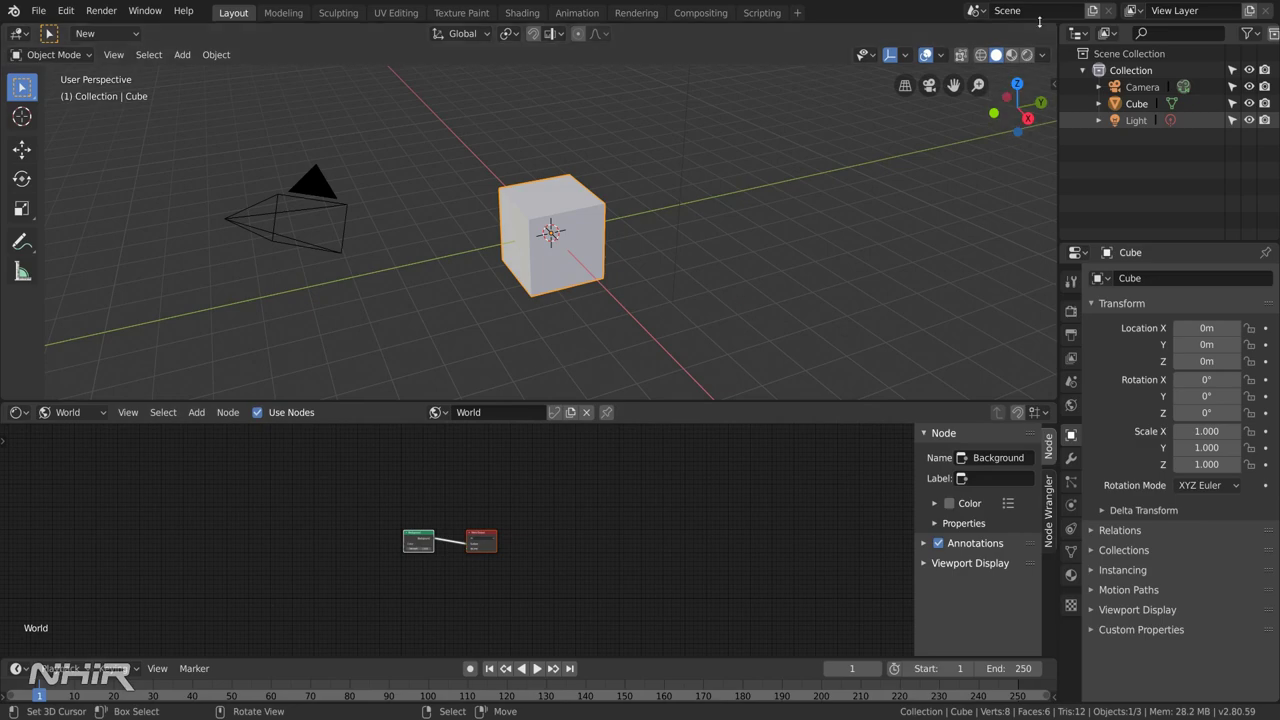
left_click(1026, 55)
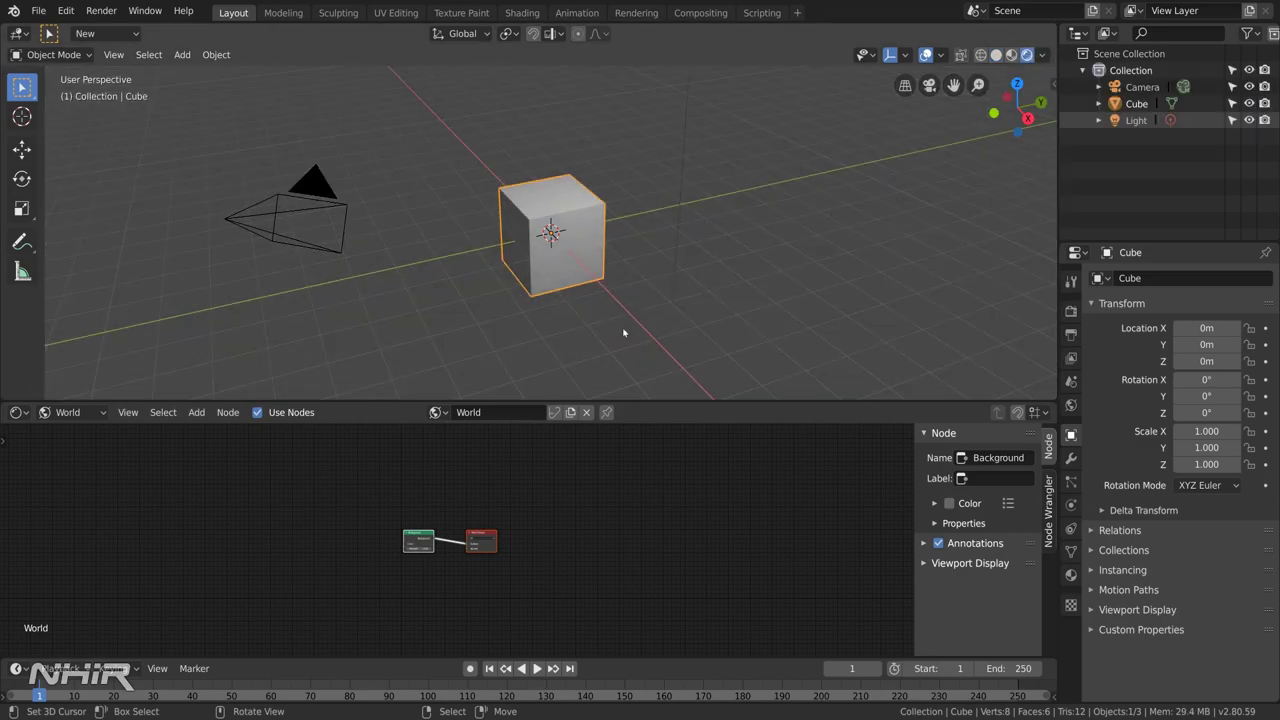
left_click(926, 55)
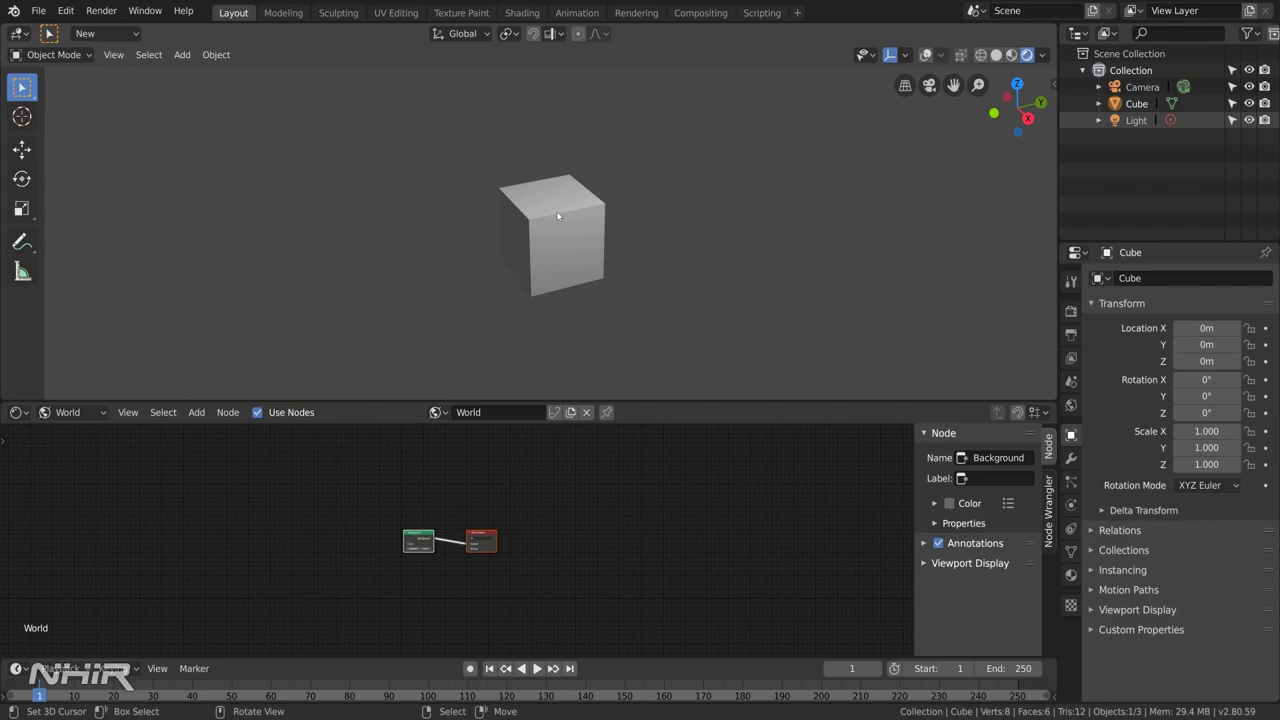
- Delete the cube and zoom in on the World's Background and World Output nodes
key("Delete")
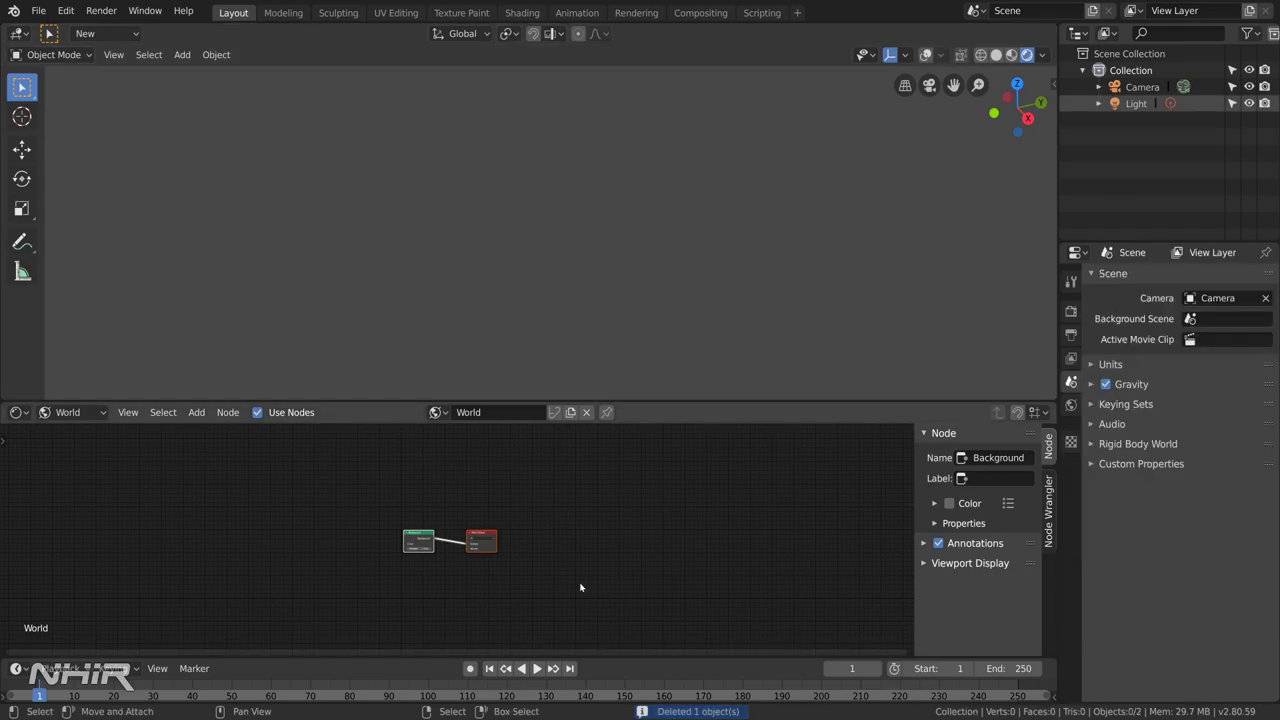
middle_click_drag(484, 573, 600, 583)
scroll(534, 554, "up", 3)
scroll(534, 555, "up", 1)
middle_click_drag(534, 555, 471, 575)
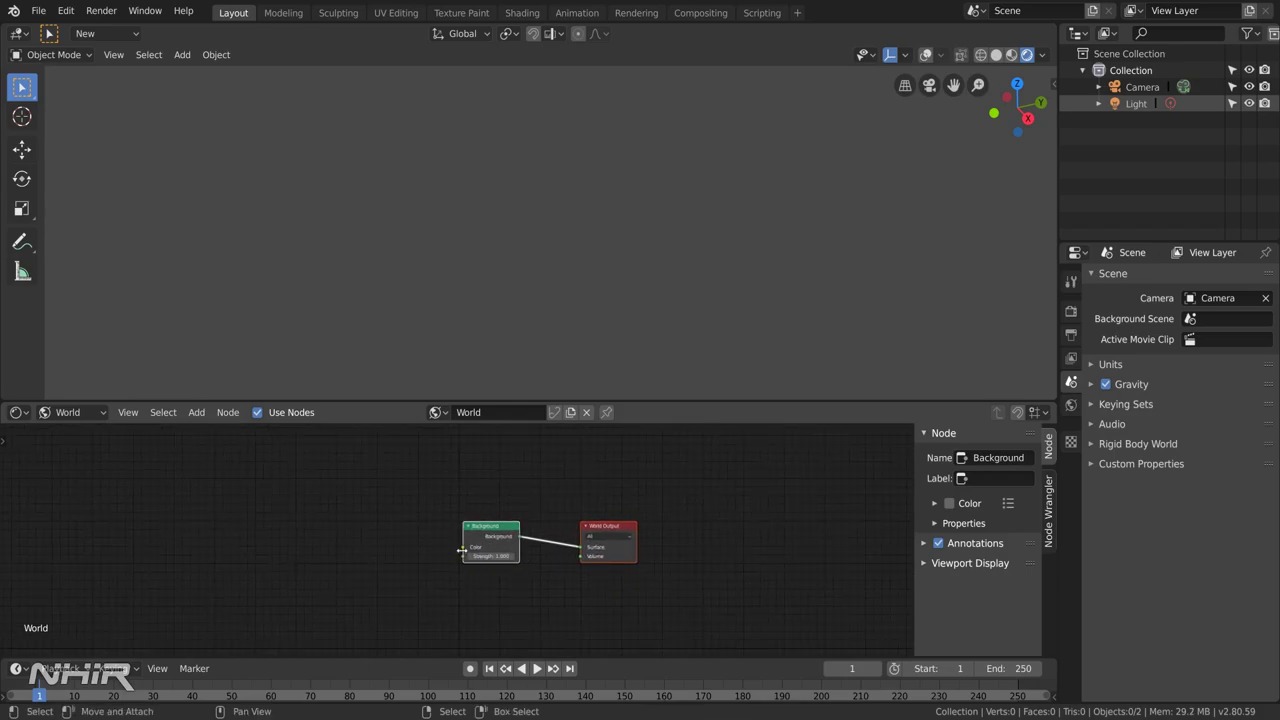
left_click(486, 531)
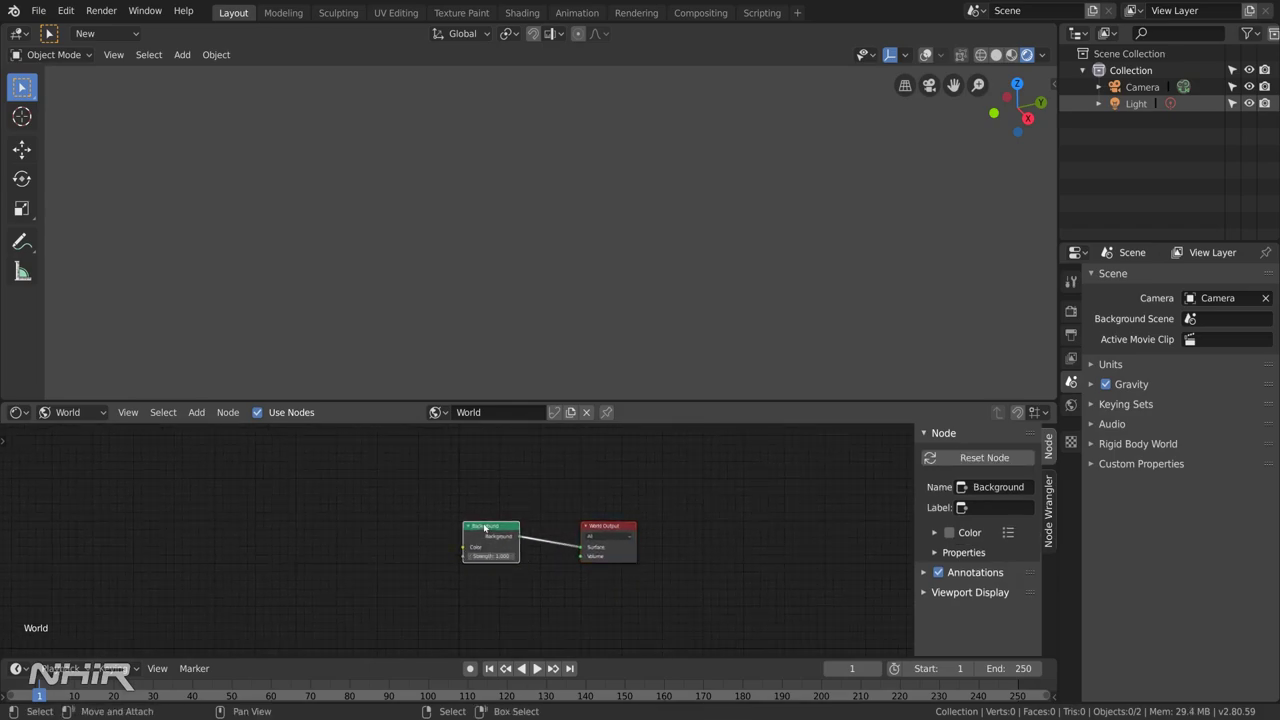
- Add a Musgrave Texture node and link its Color into the Background Color input
key("shift+a")
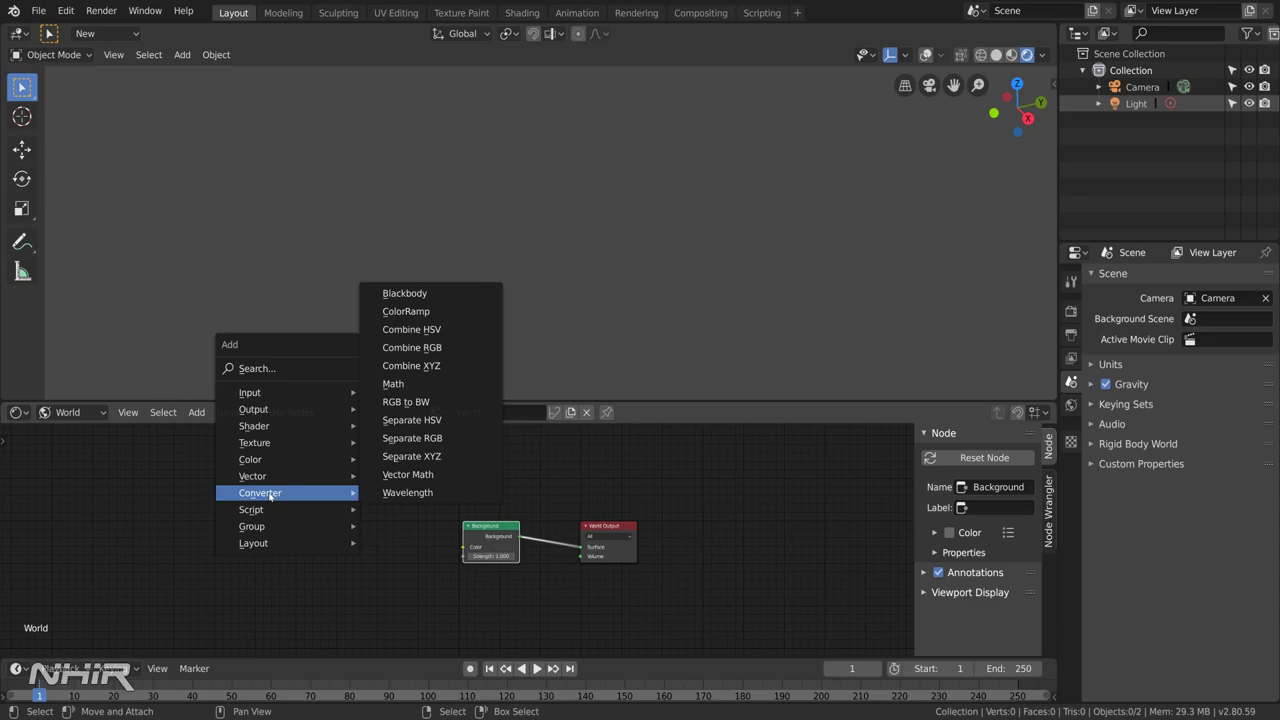
mouse_move(280, 443)
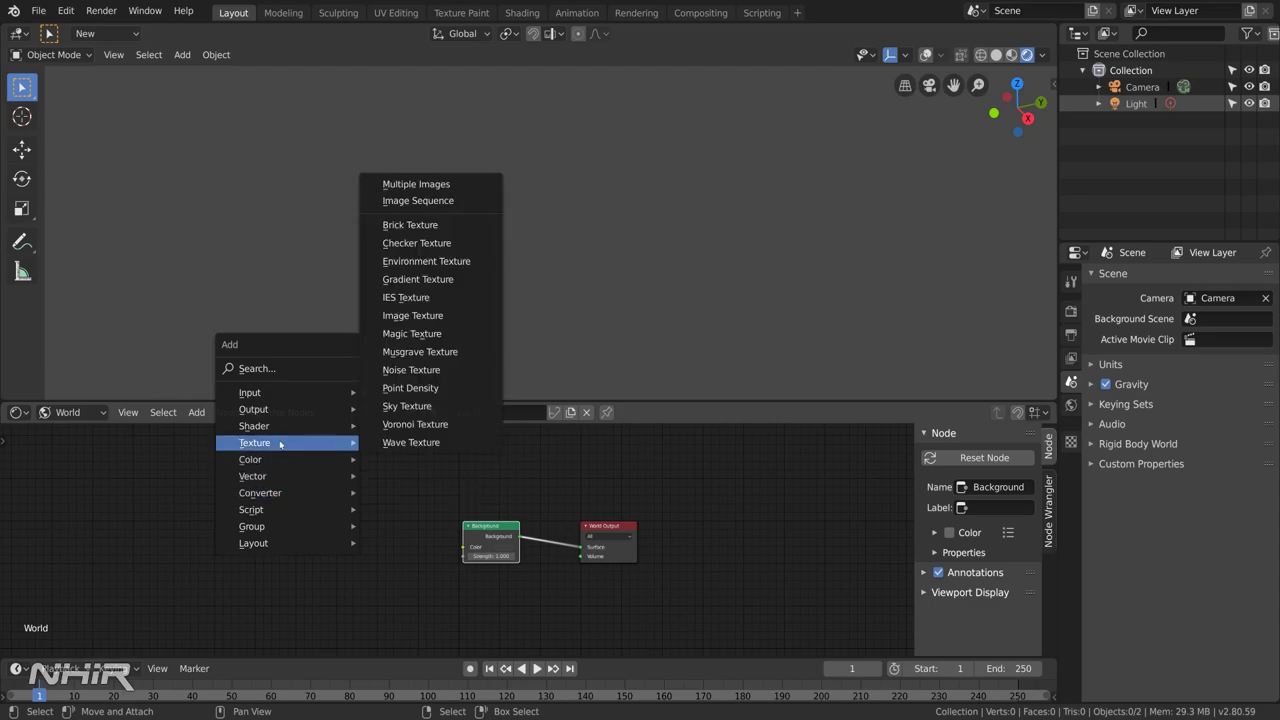
left_click(412, 352)
left_click(268, 497)
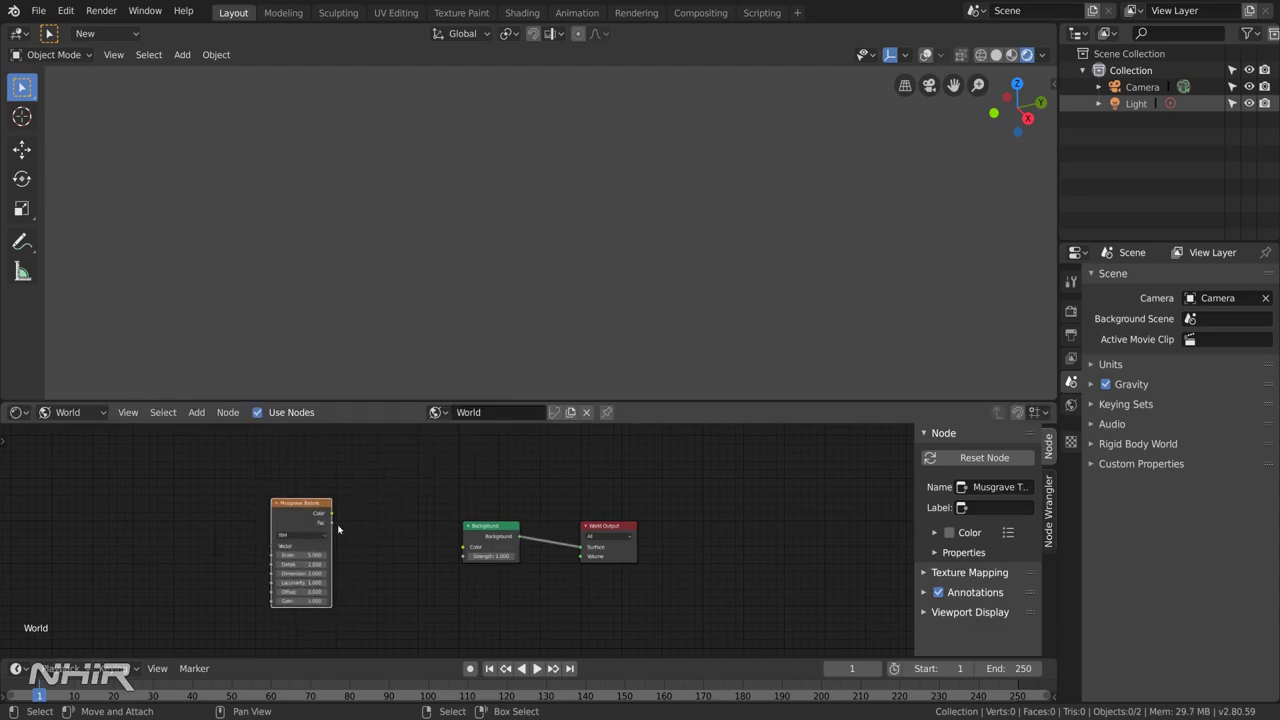
left_click_drag(331, 515, 463, 547)
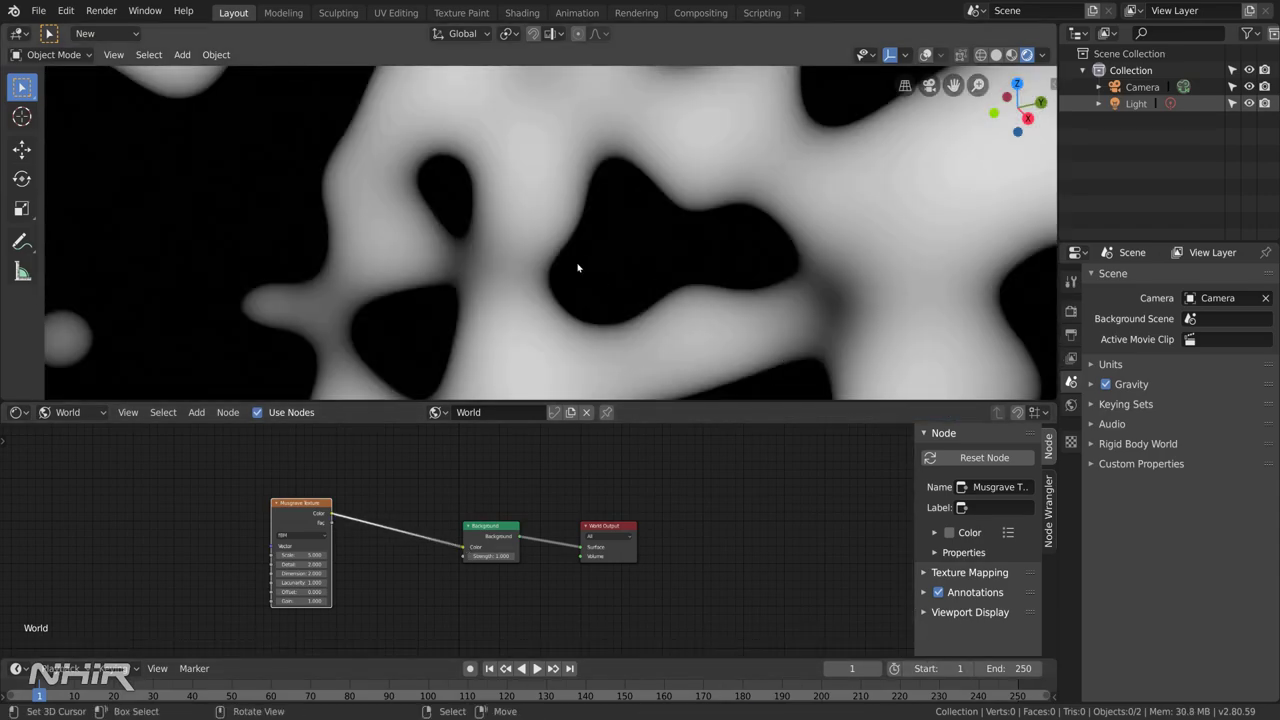
middle_click_drag(569, 266, 374, 391)
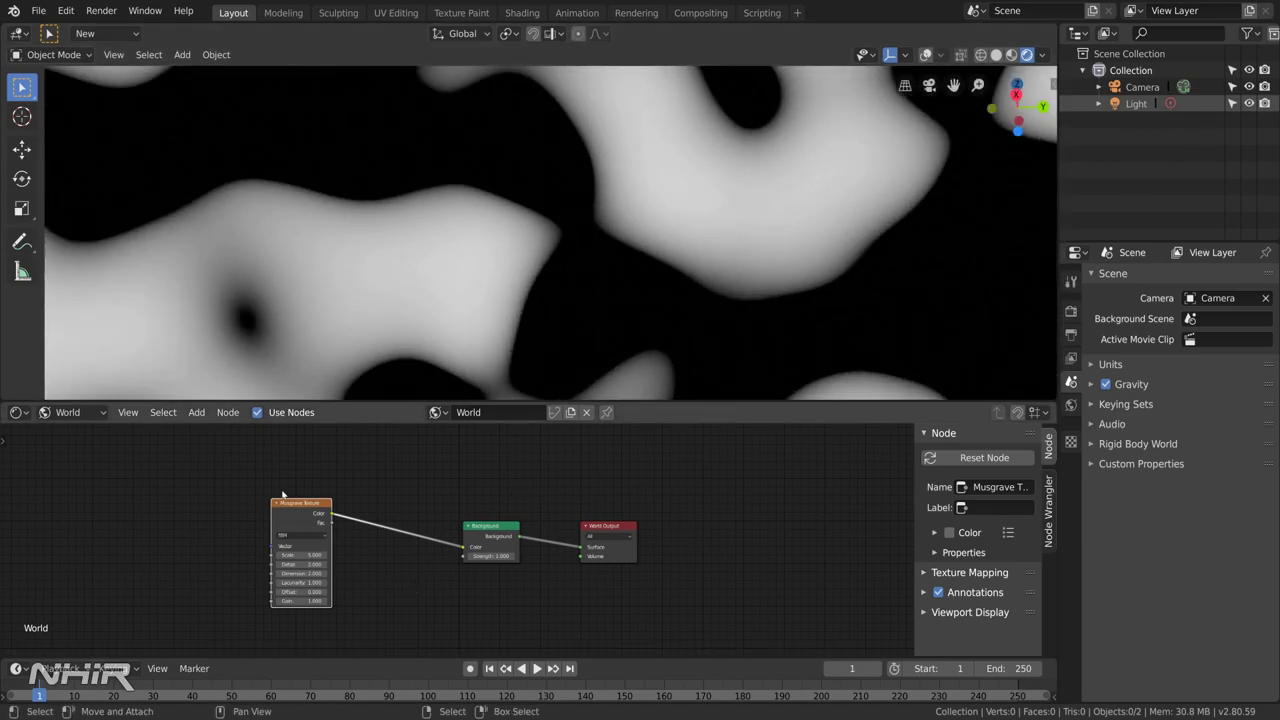
key("g")
left_click(314, 549)
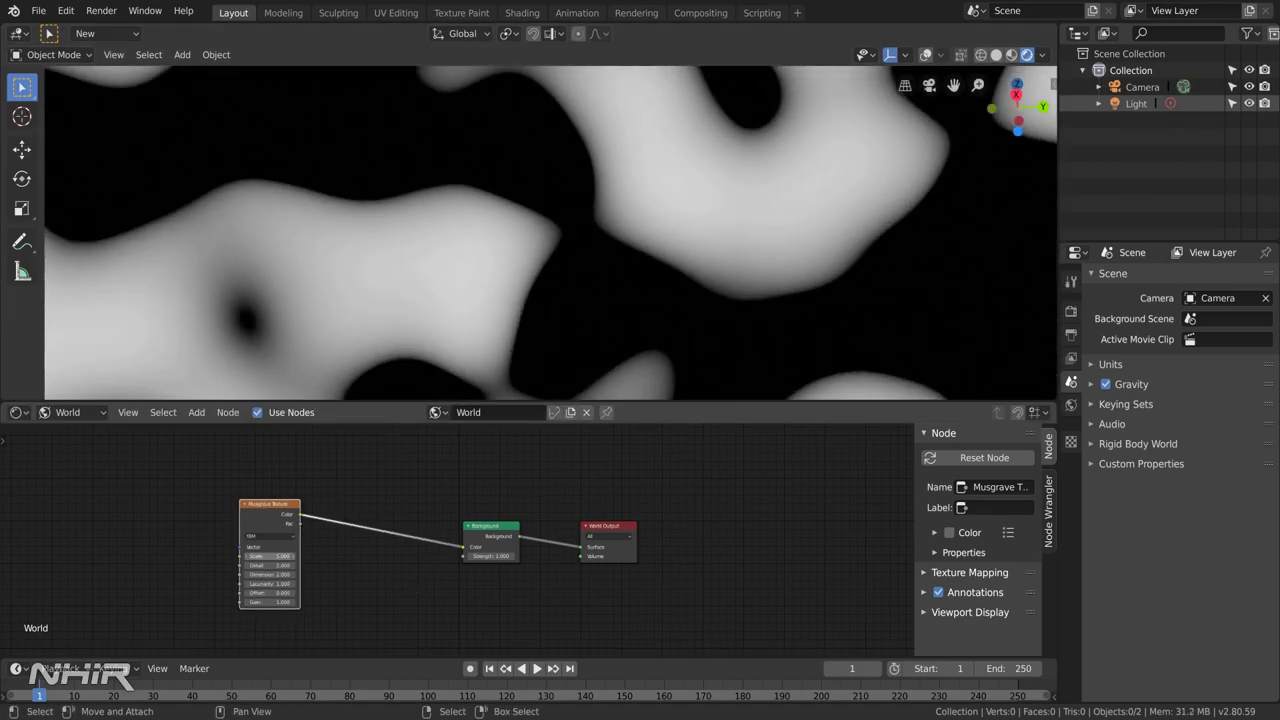
- Set the Musgrave Texture Scale to 1000 and Detail to 1
left_click(270, 556)
type("1000")
key("Return")
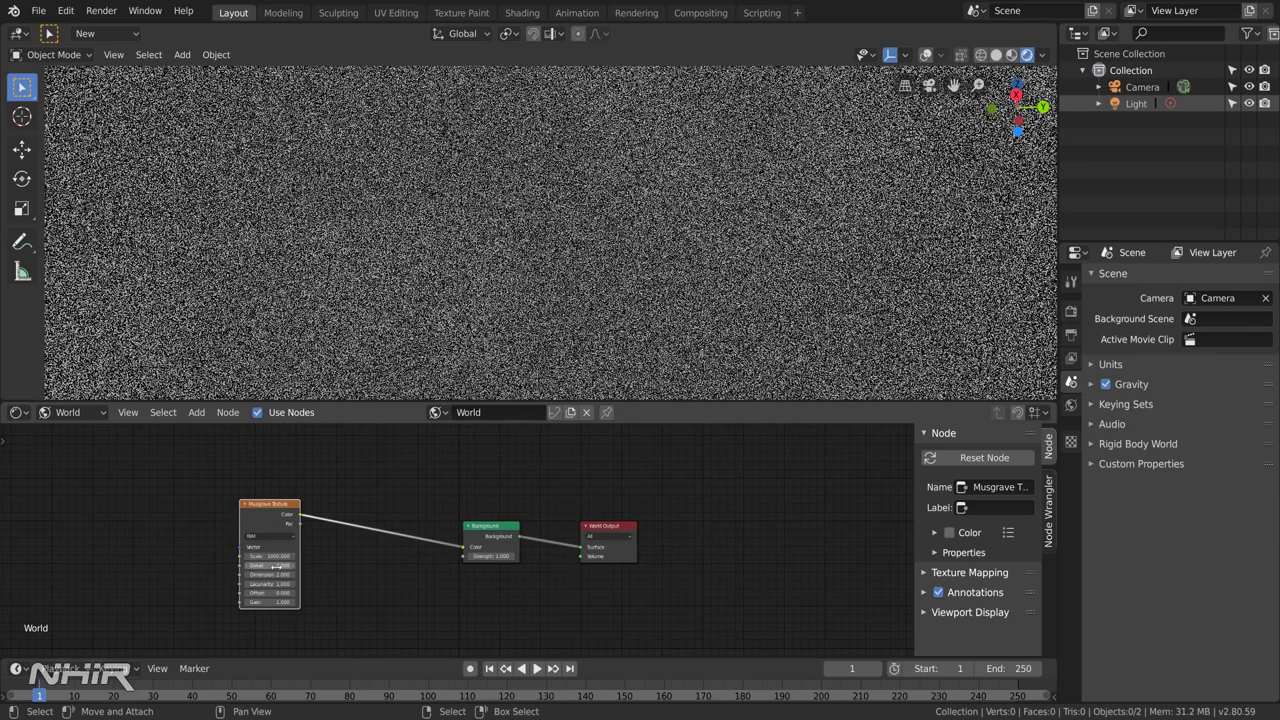
left_click(276, 566)
type("1")
key("Return")
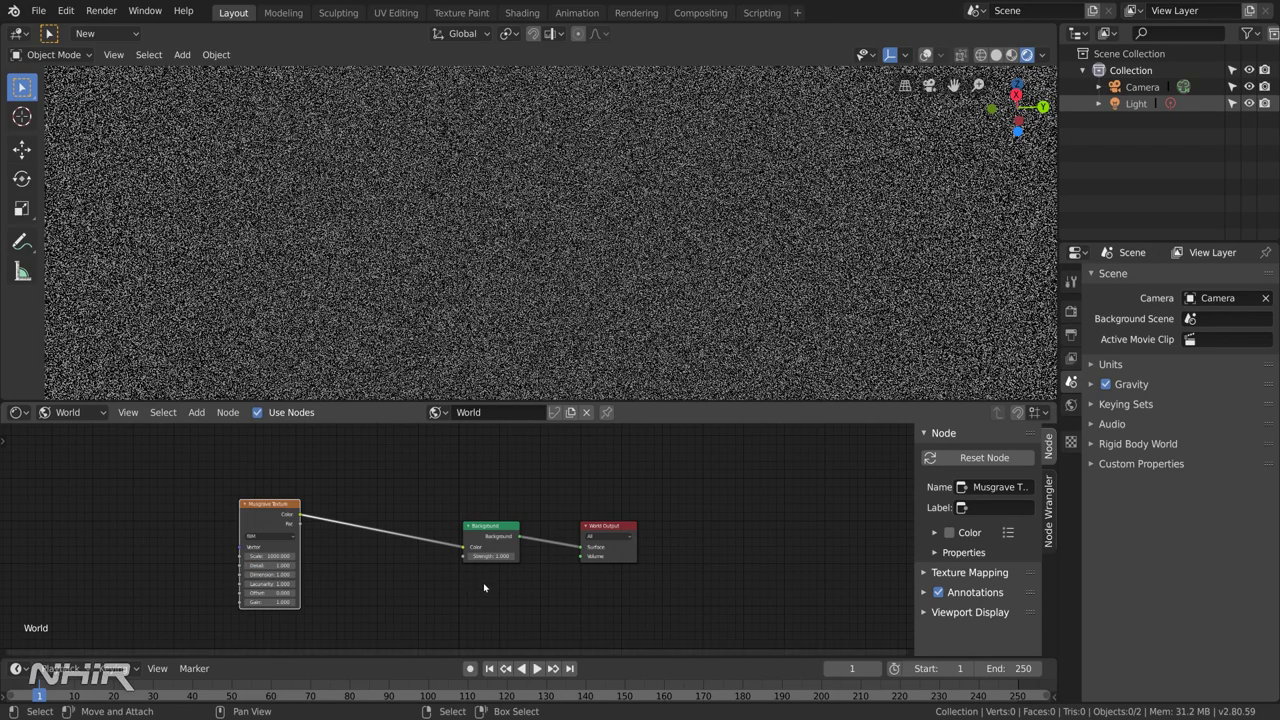
- Insert a ColorRamp between Musgrave and Background with stops at 0.6 and 0.8
key("shift+a")
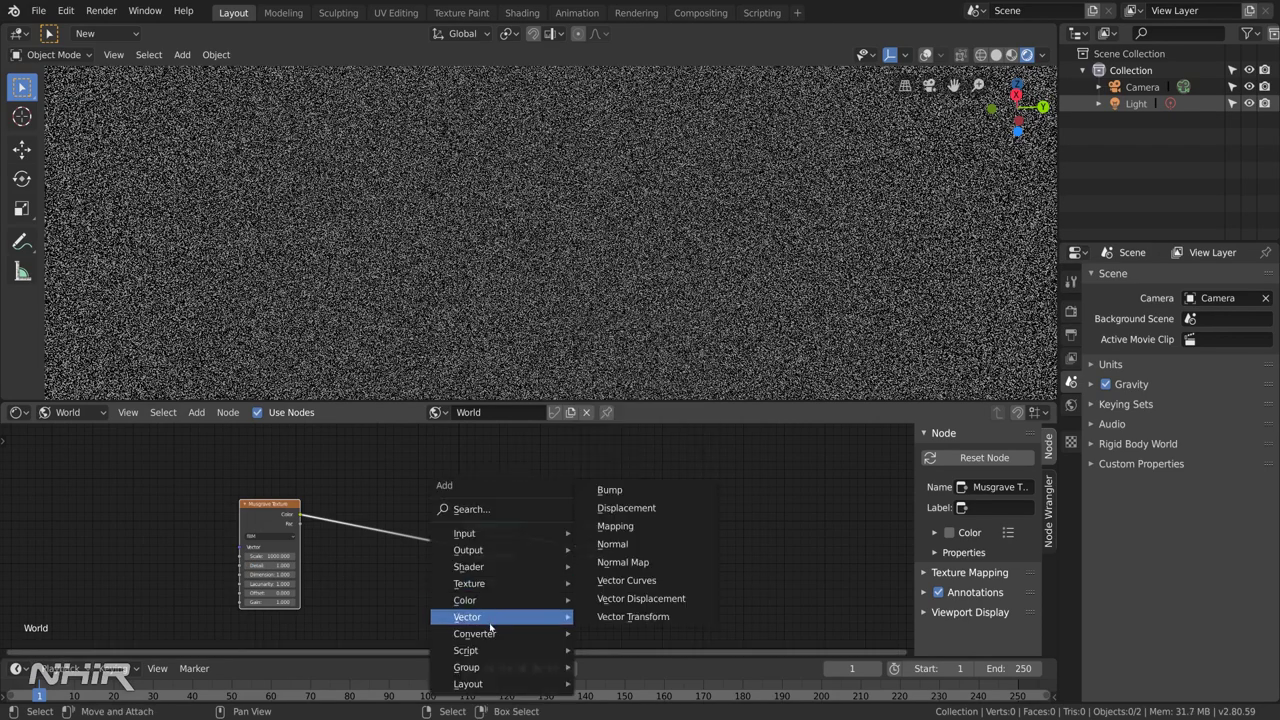
mouse_move(490, 634)
left_click(645, 452)
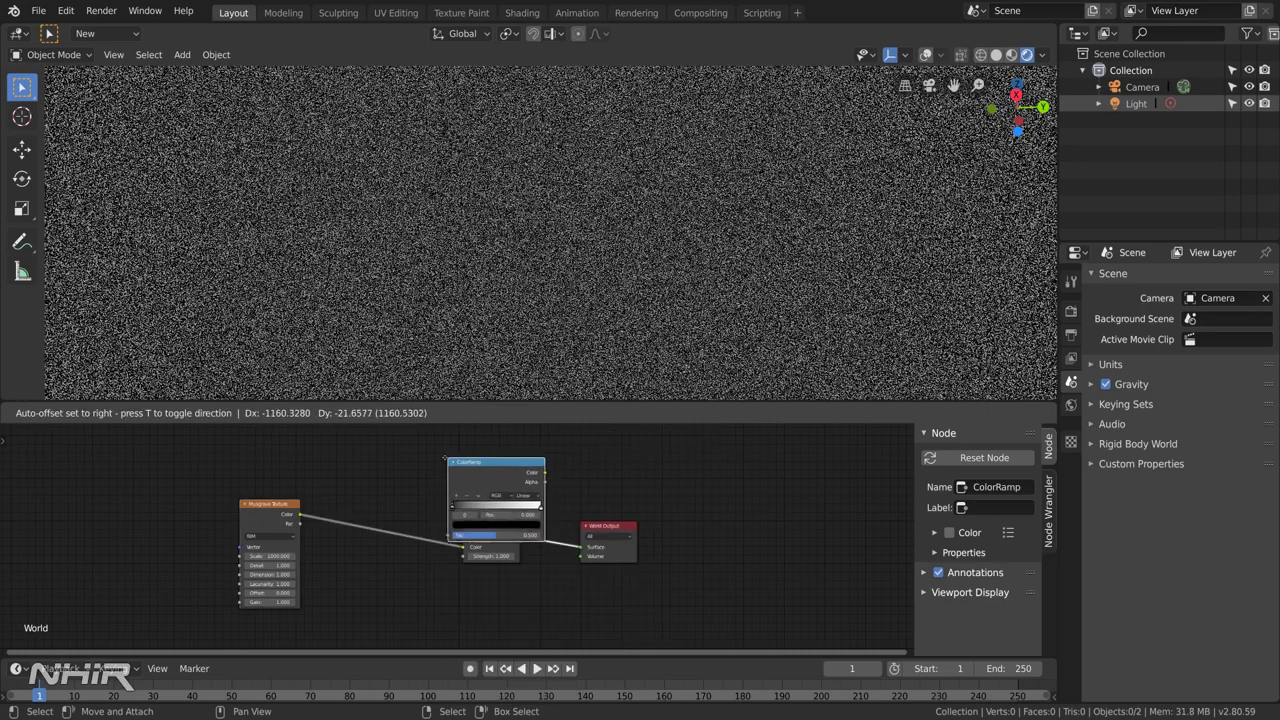
left_click(380, 546)
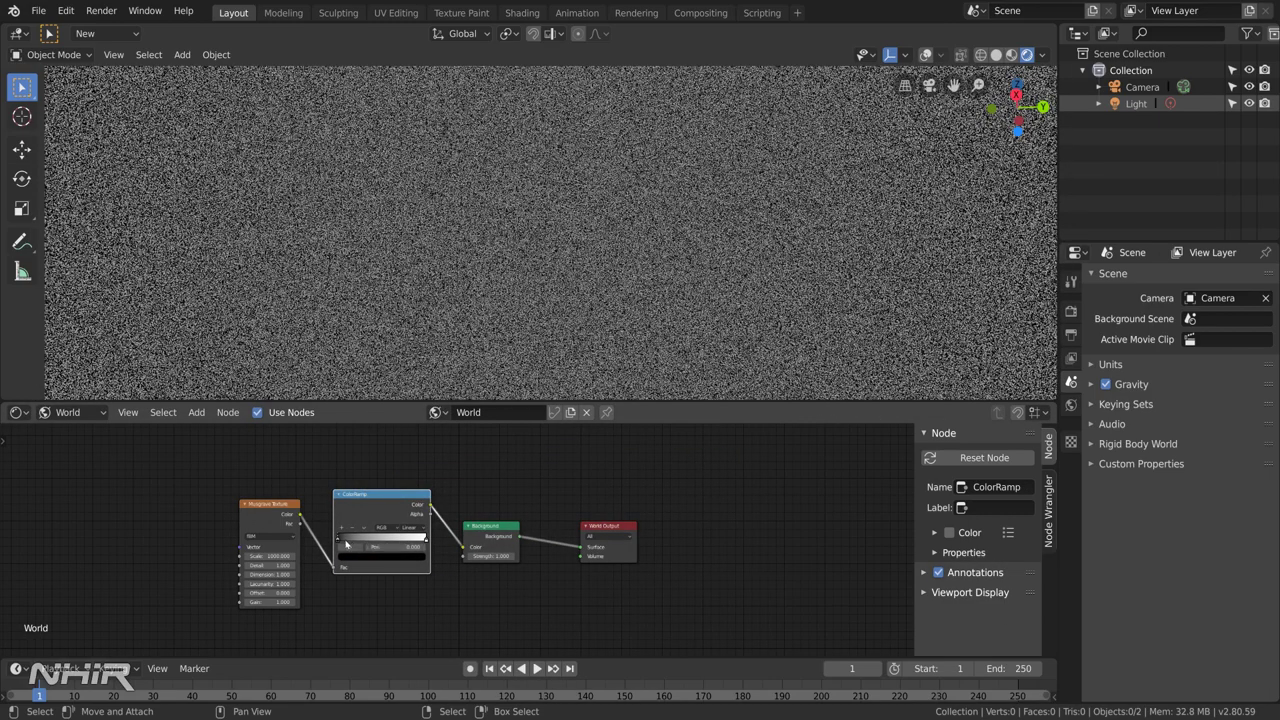
left_click(400, 547)
key("Return")
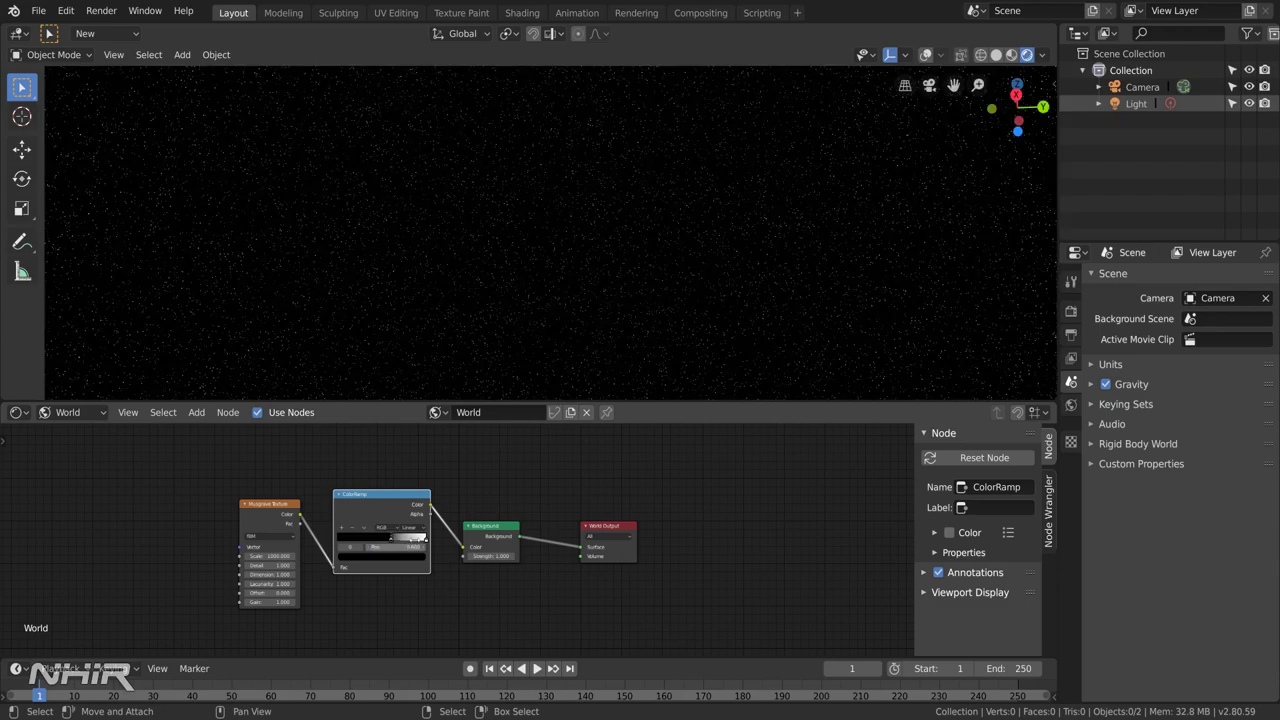
left_click(426, 540)
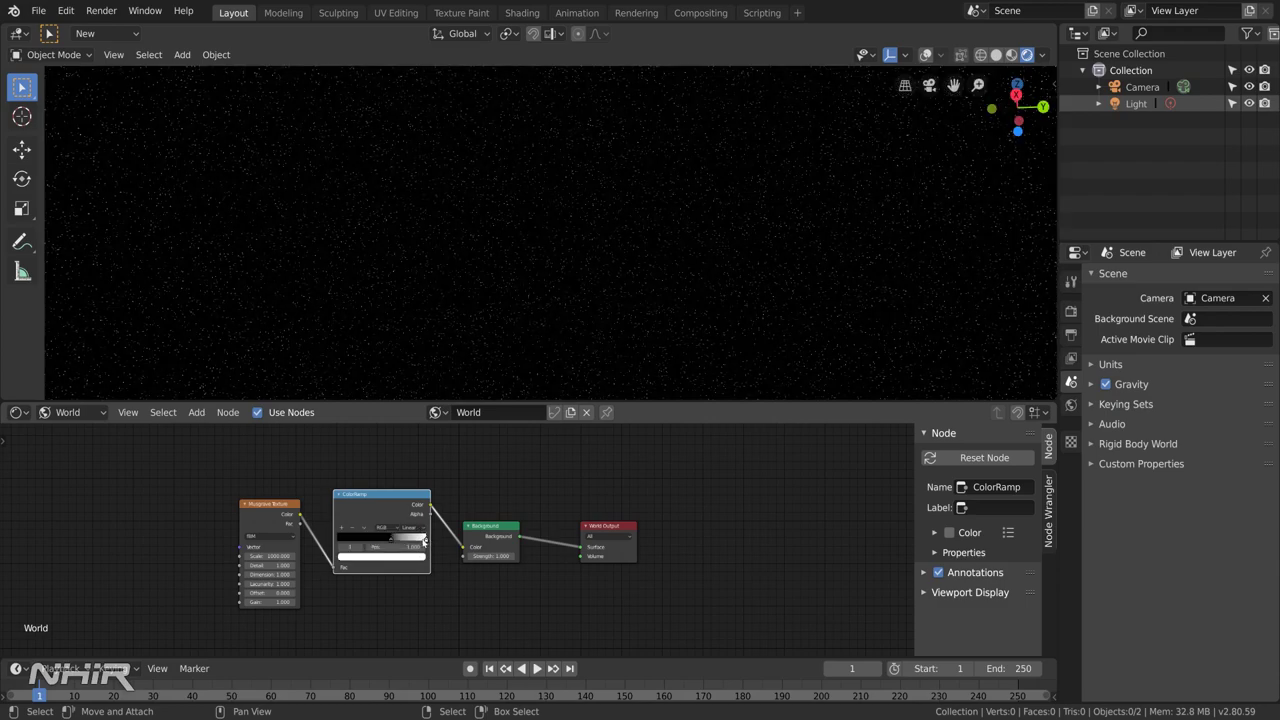
left_click(409, 548)
type(".8")
key("Return")
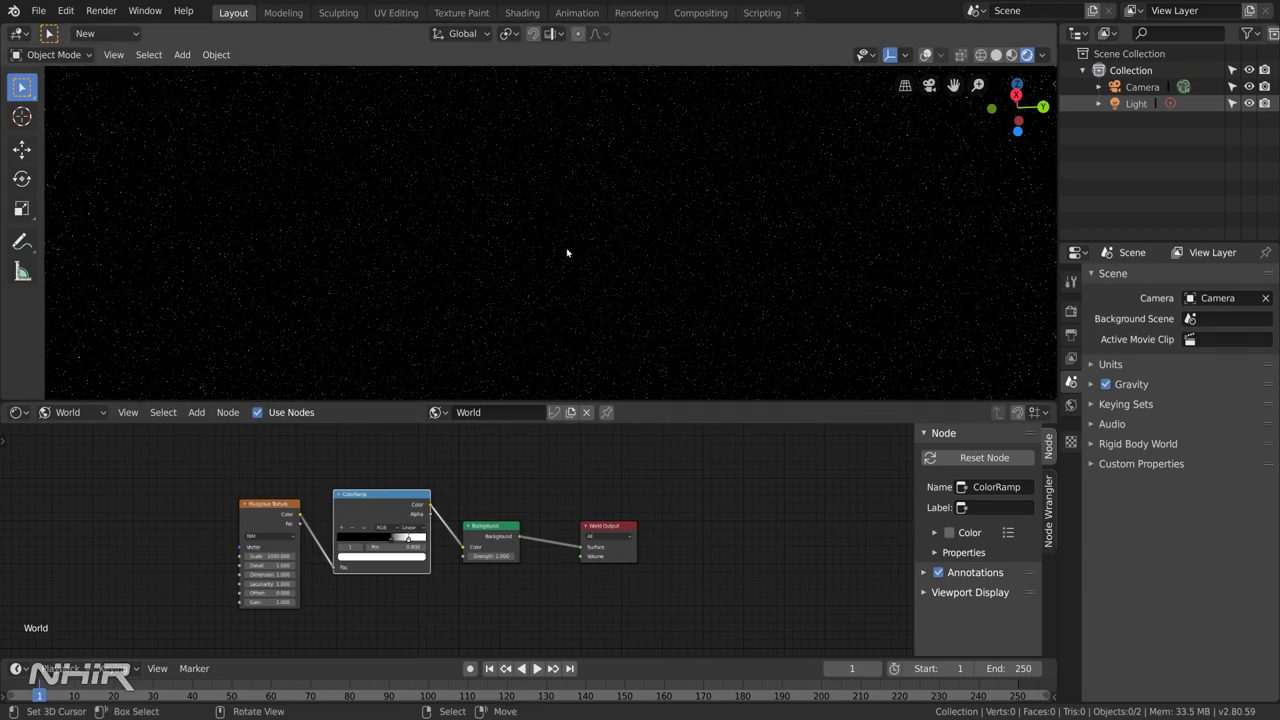
- Tidy the layout of the Musgrave, ColorRamp, Background and World Output nodes
left_click_drag(250, 510, 228, 514)
left_click_drag(392, 503, 377, 539)
left_click_drag(508, 530, 513, 551)
left_click_drag(620, 530, 630, 552)
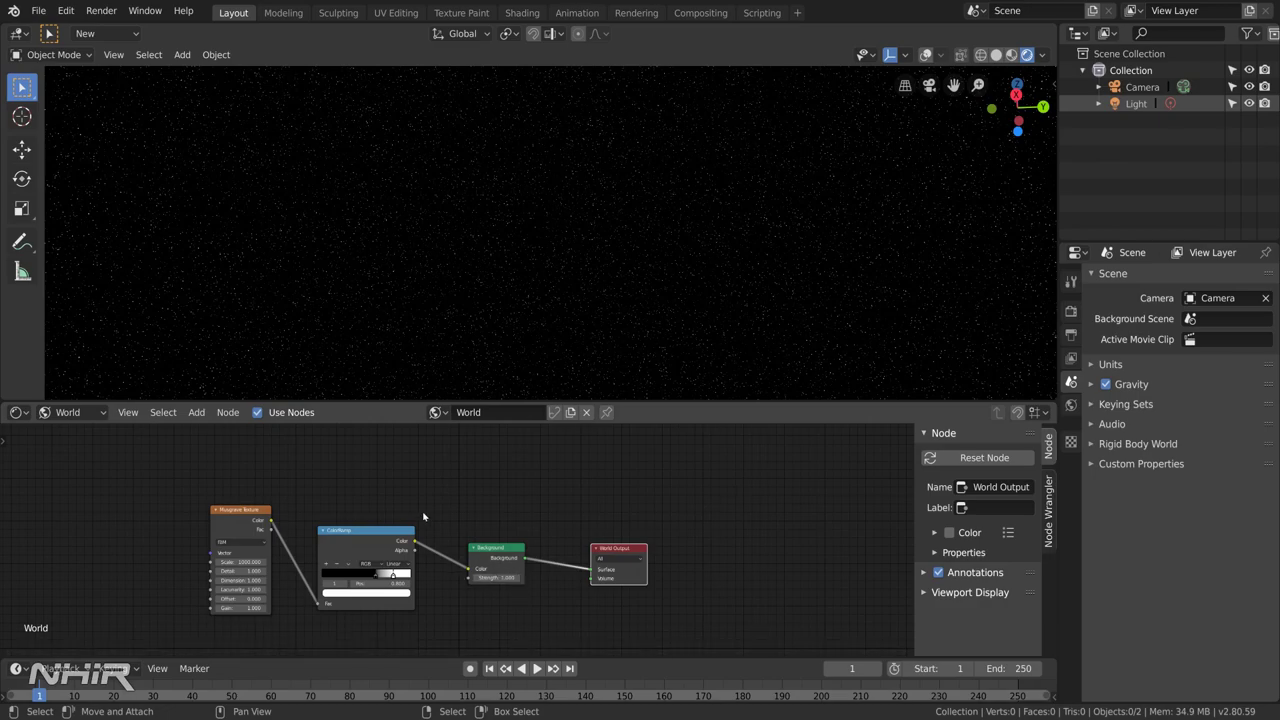
left_click_drag(248, 511, 232, 536)
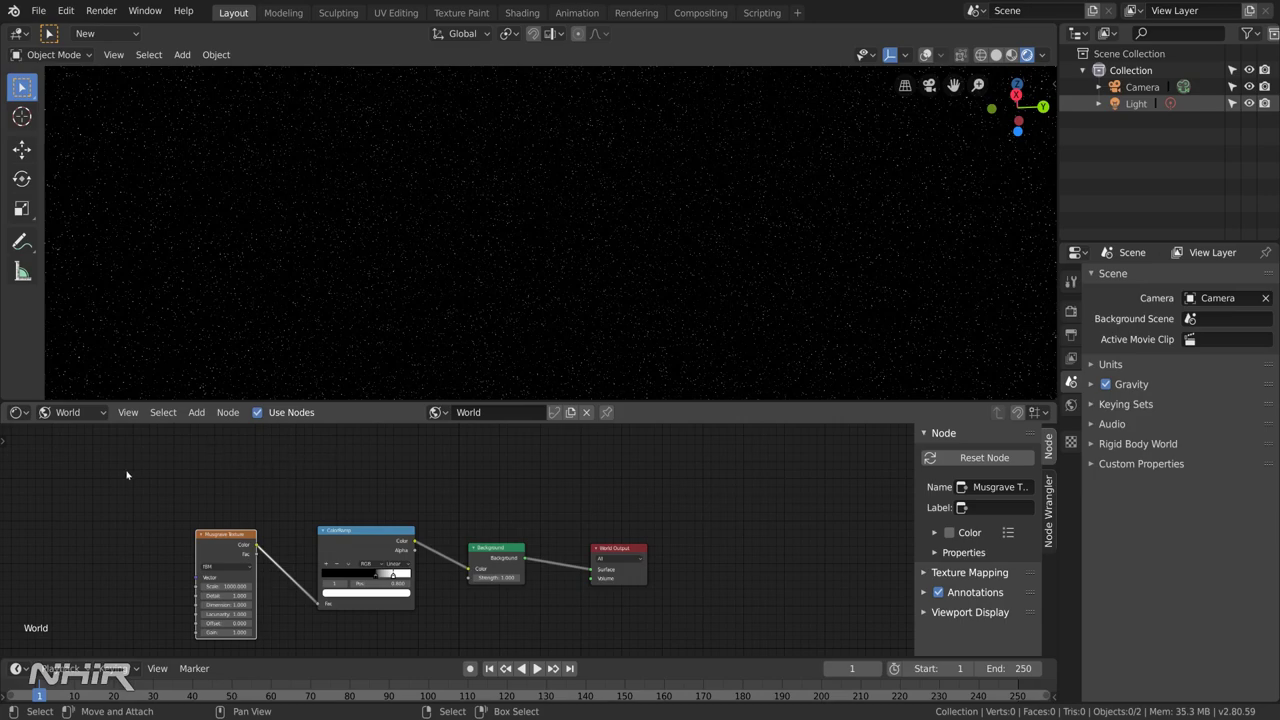
- Add a Light Path node to the World node tree
key("shift+a")
mouse_move(140, 372)
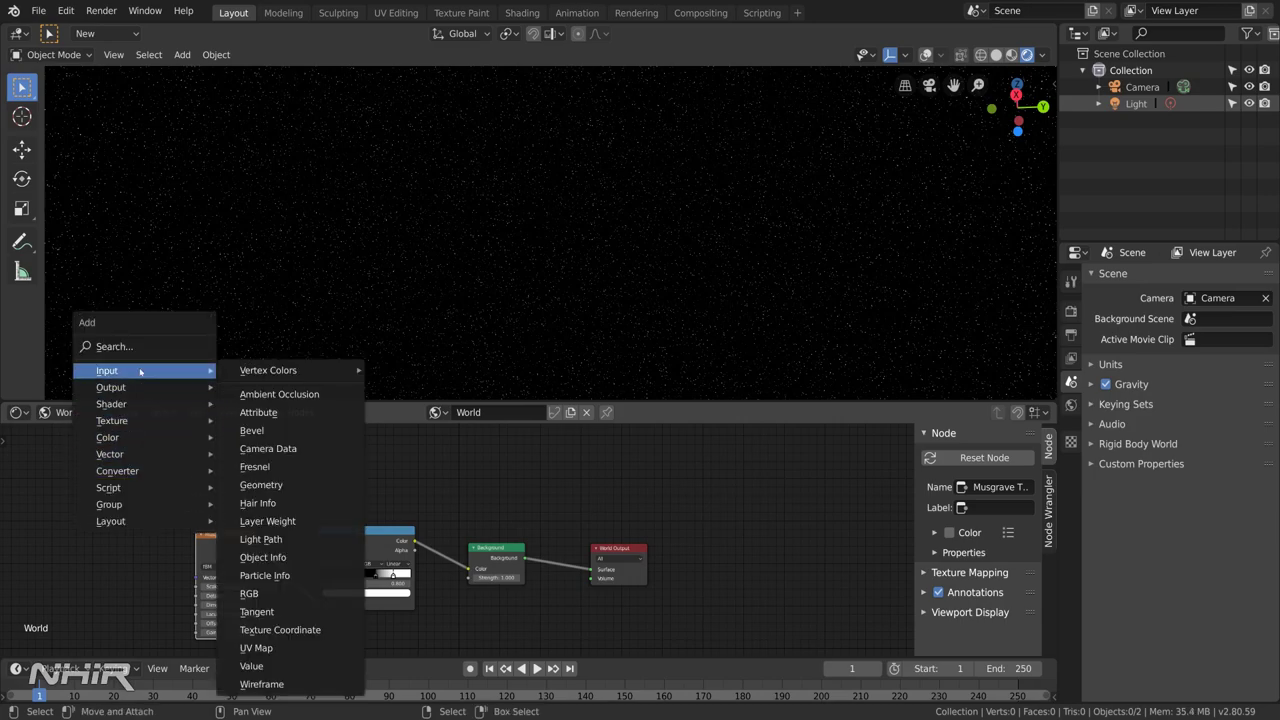
left_click(262, 539)
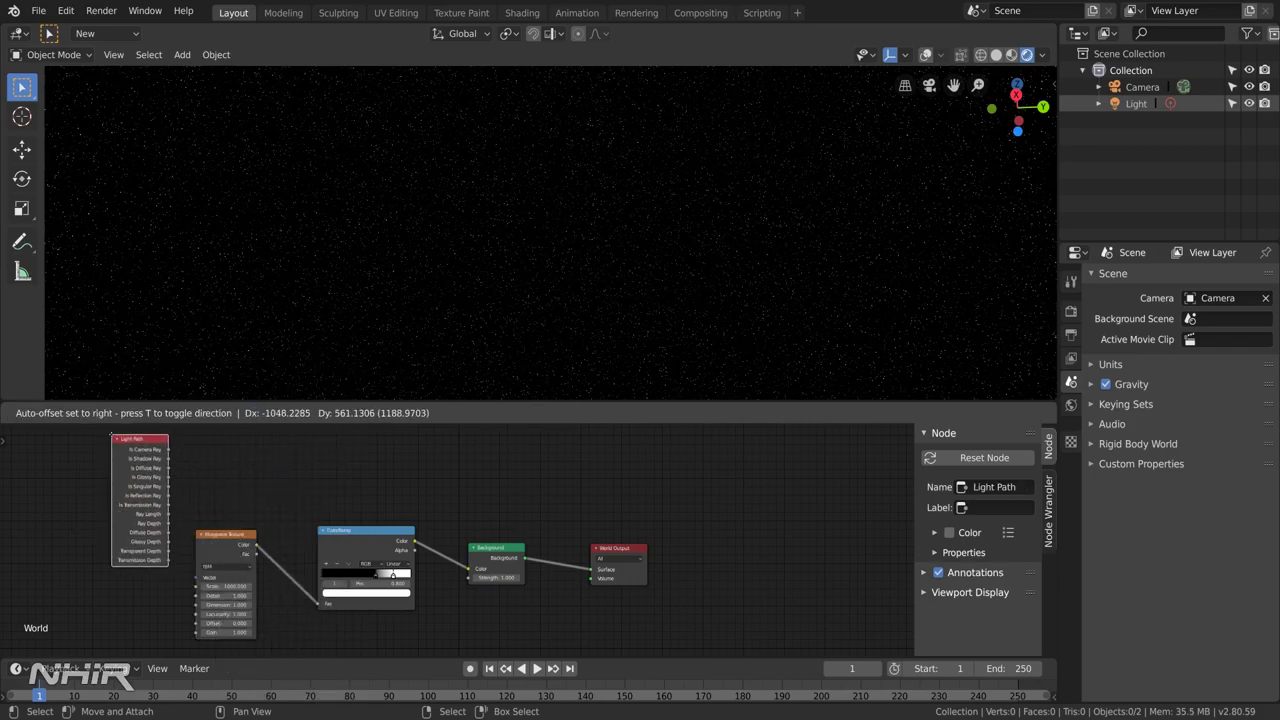
left_click(280, 476)
- Insert a MixRGB node before Background, with Is Camera Ray as Fac and black Color1
key("shift+a")
mouse_move(576, 505)
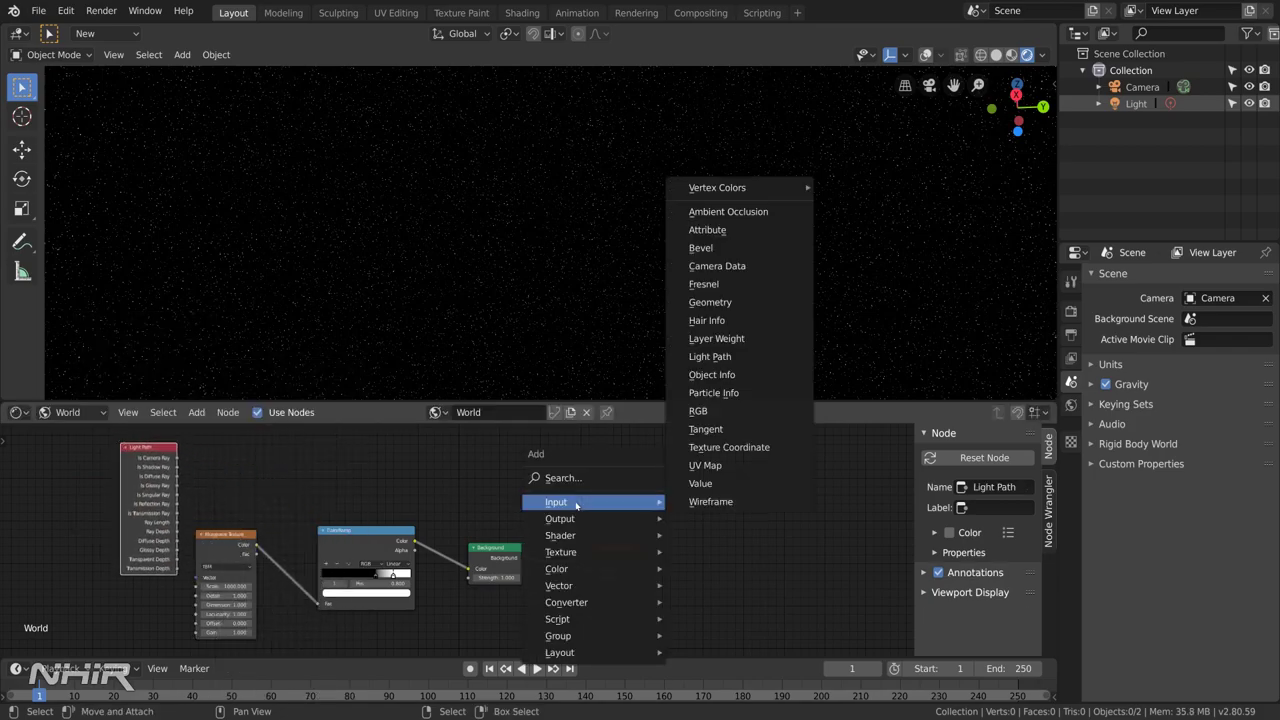
mouse_move(580, 569)
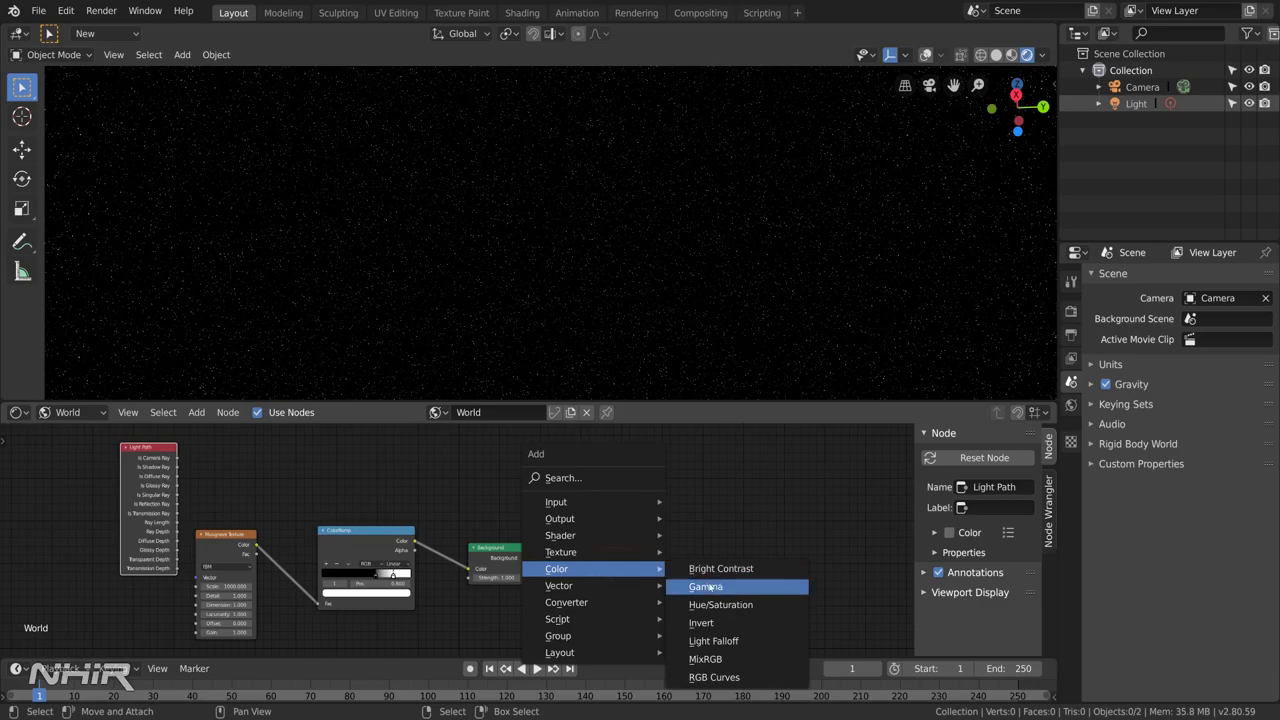
left_click(705, 659)
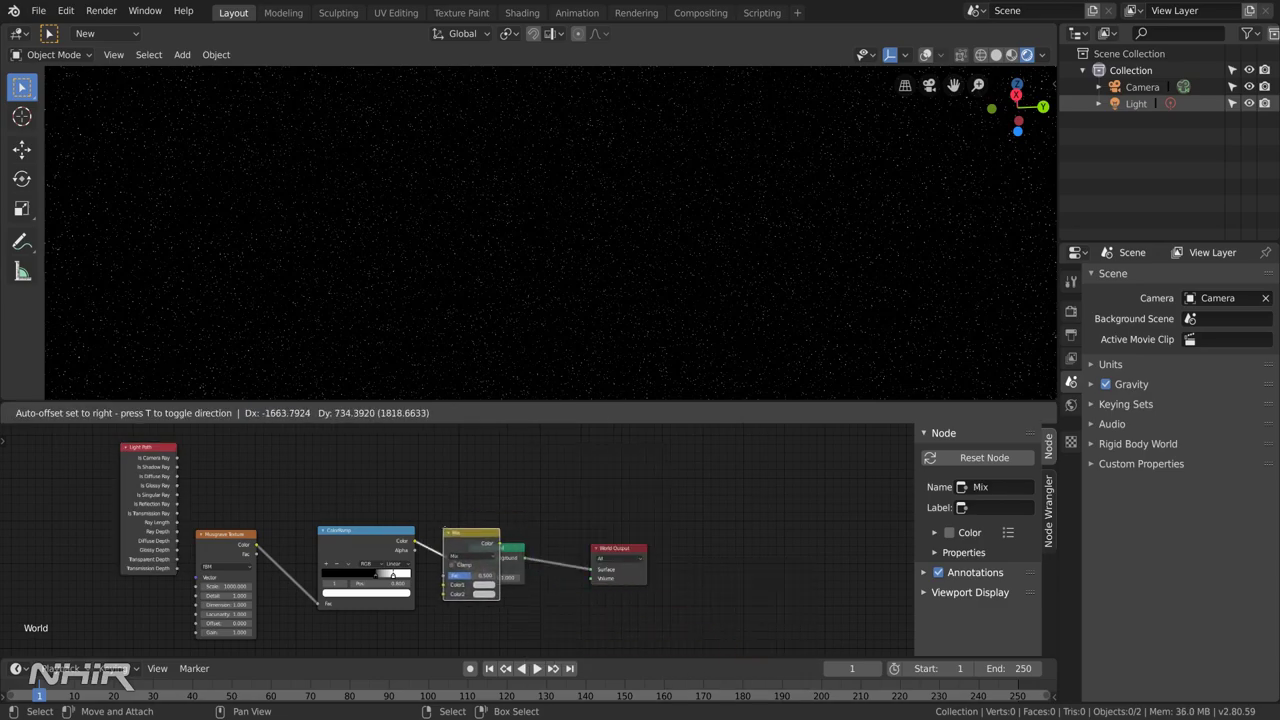
left_click(477, 563)
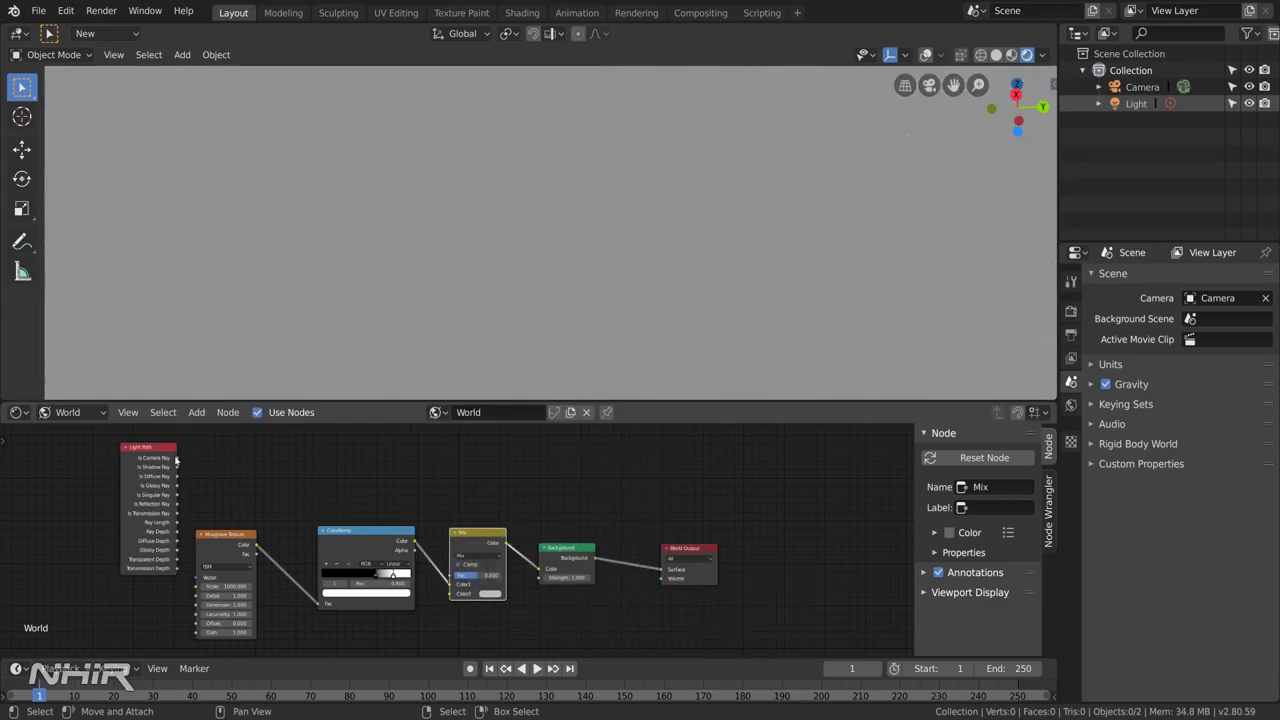
left_click_drag(176, 459, 449, 577)
left_click_drag(546, 579, 495, 598)
left_click(491, 585)
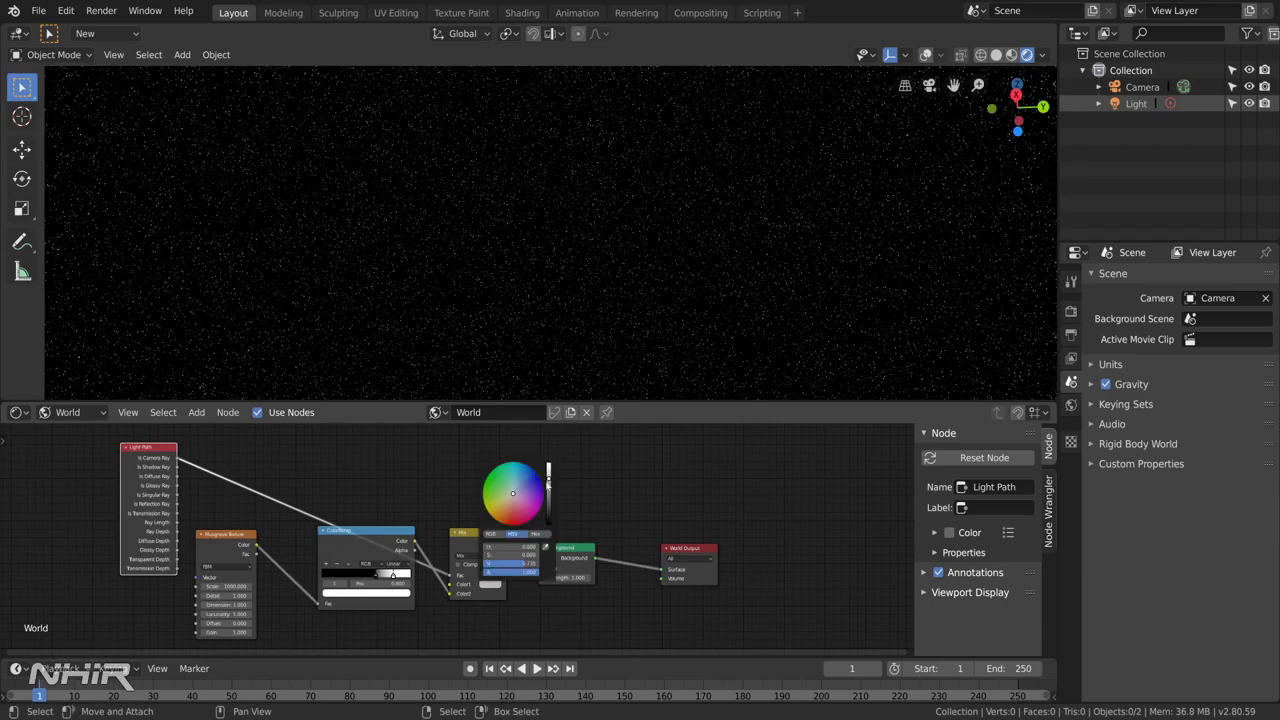
left_click_drag(549, 487, 549, 524)
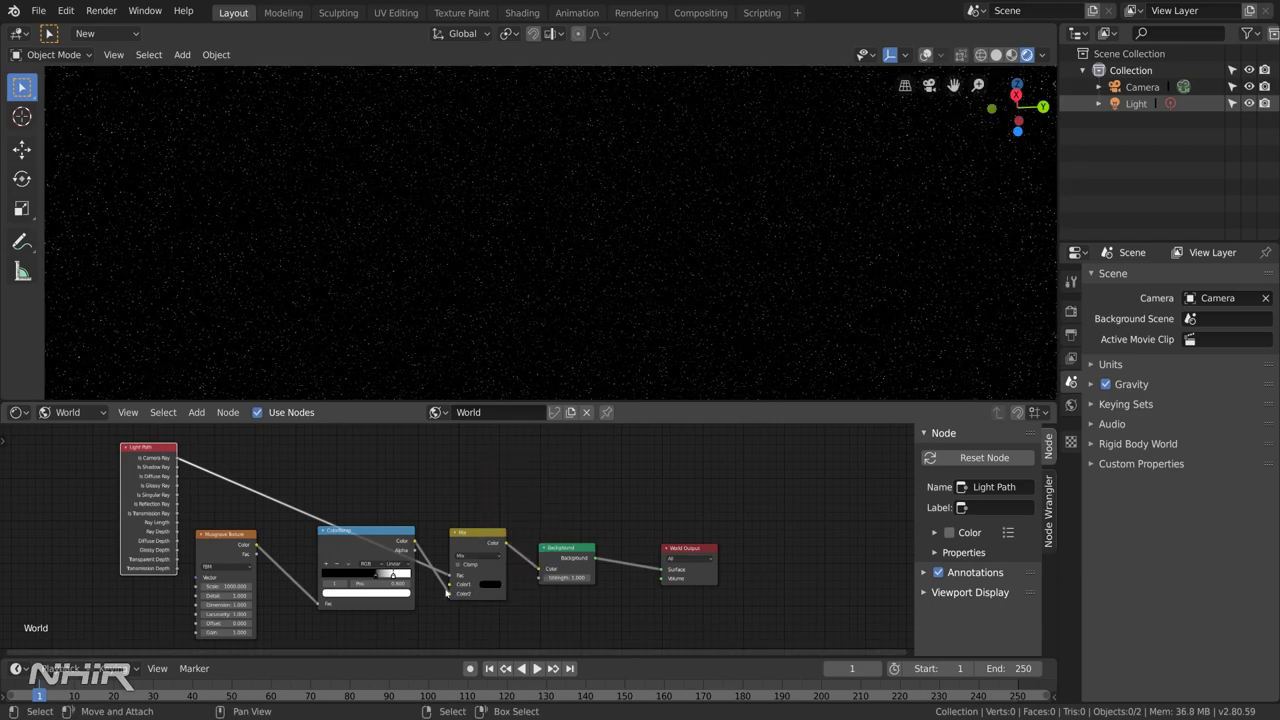
- Rearrange the ColorRamp and Mix nodes and orbit the viewport to check the result
left_click_drag(366, 531, 336, 553)
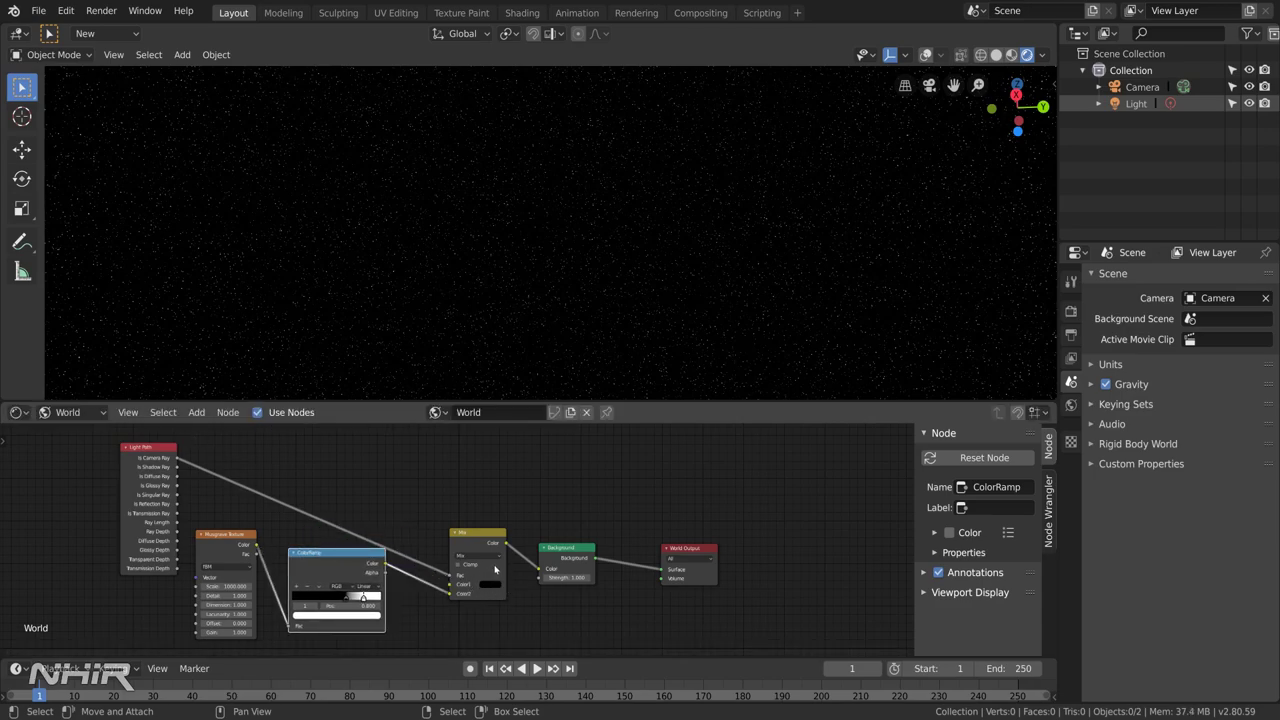
left_click_drag(486, 536, 484, 521)
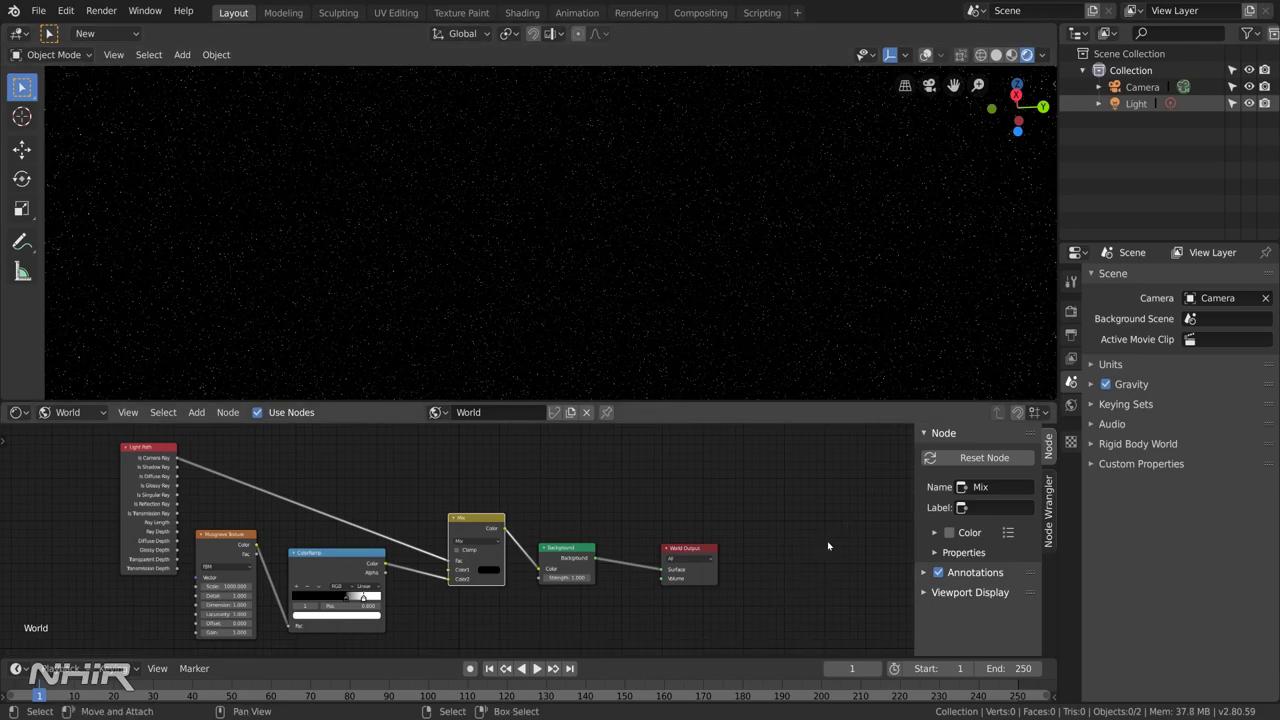
middle_click_drag(543, 279, 600, 289)
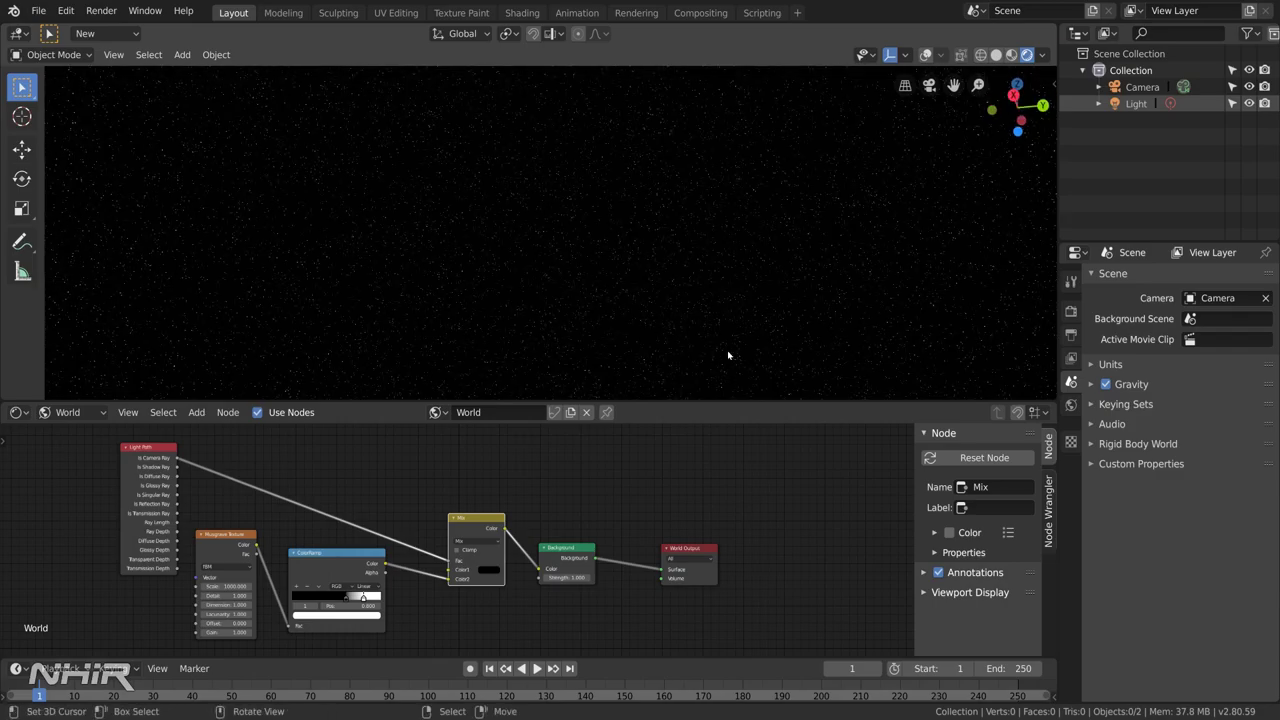
- Show overlays in Solid shading and confirm the Add Mesh: Extra Objects add-on is enabled
left_click(925, 54)
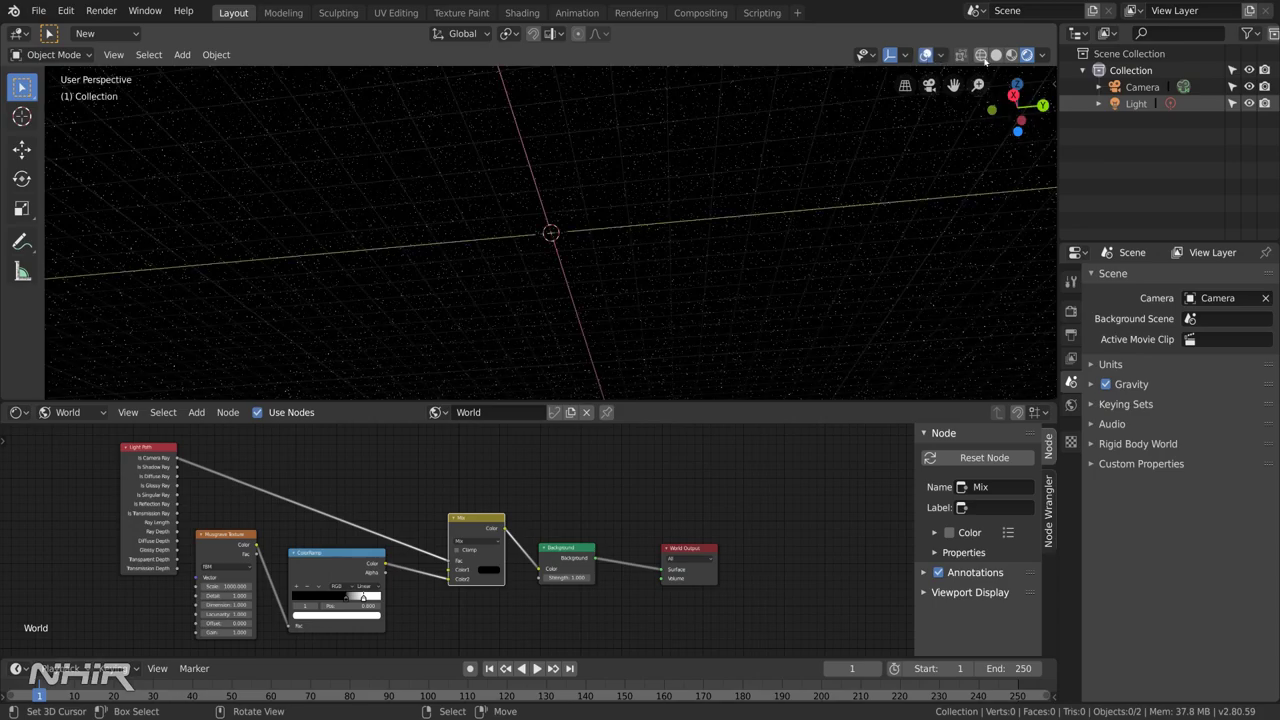
left_click(996, 55)
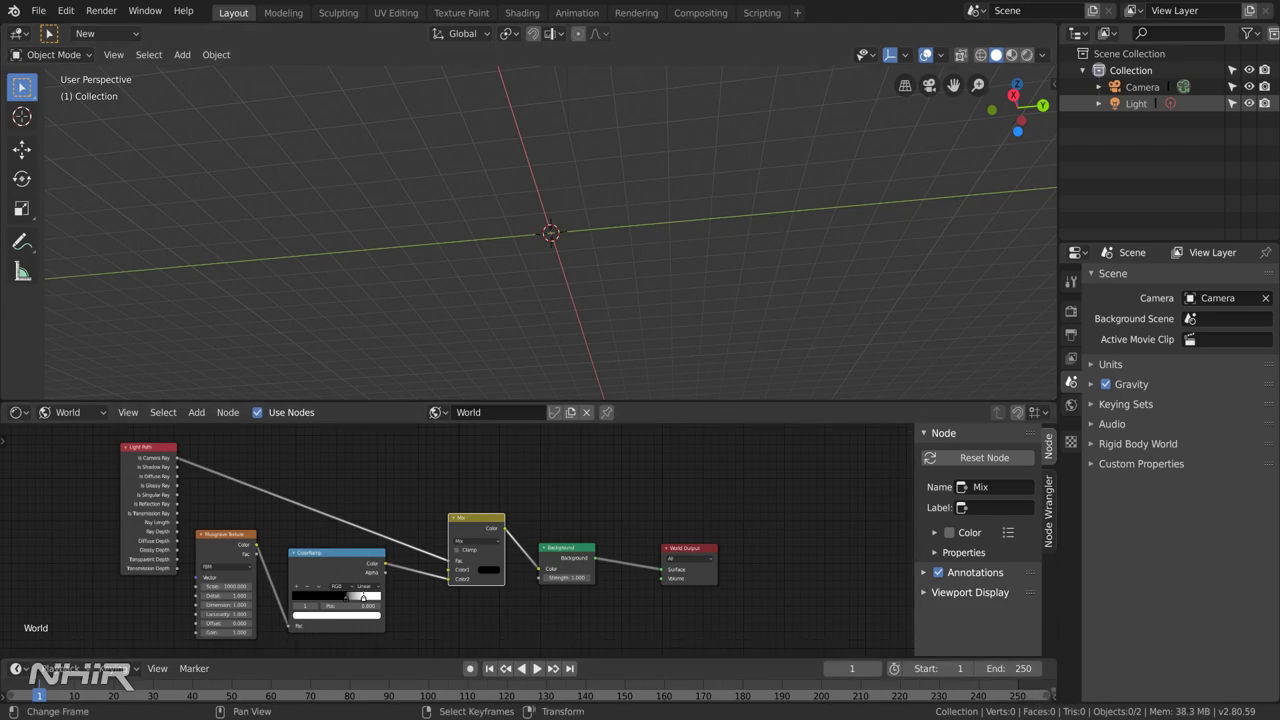
key("ctrl+comma")
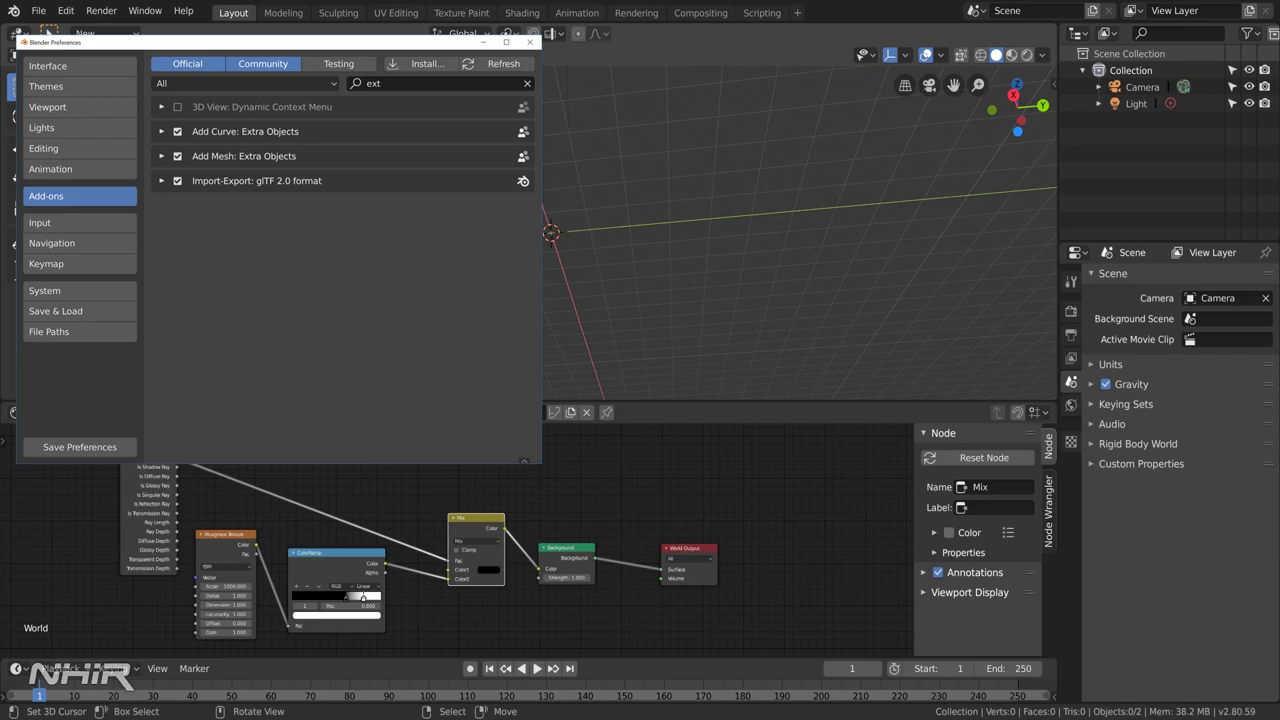
key("alt+F4")
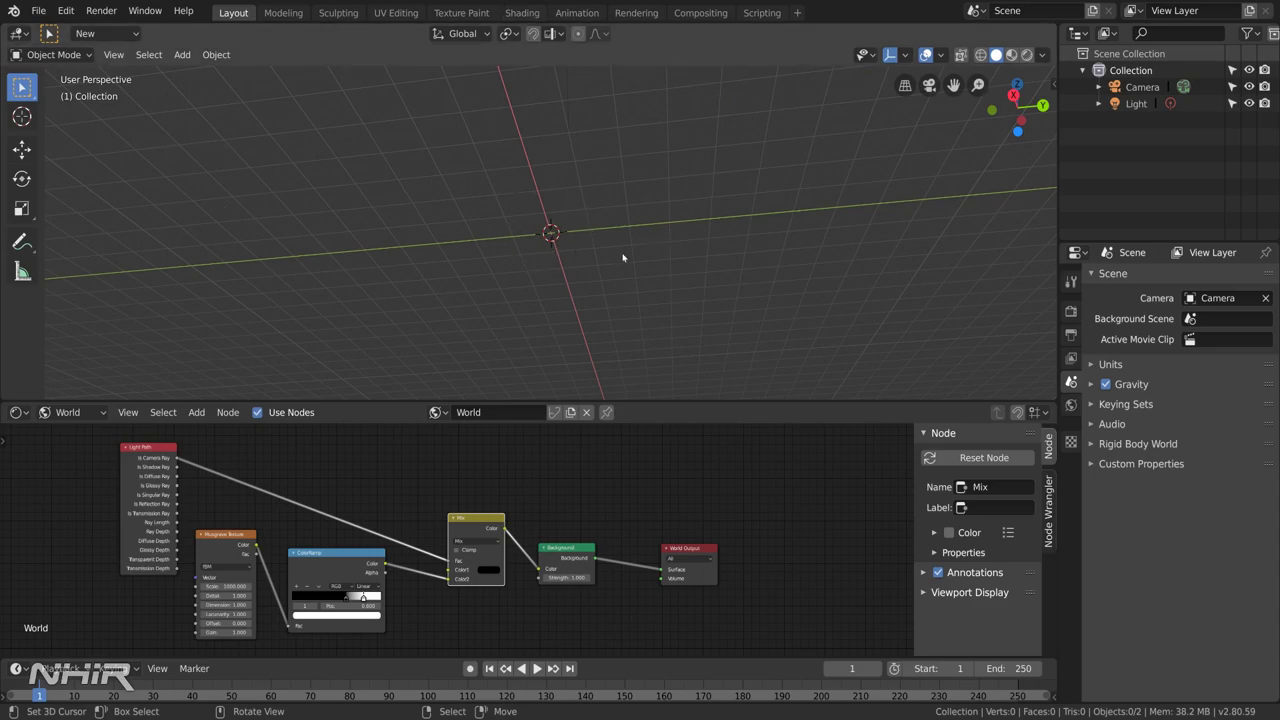
- Add a Torus Knot with Resolution 106 and switch it into Edit Mode
key("shift+a")
mouse_move(641, 254)
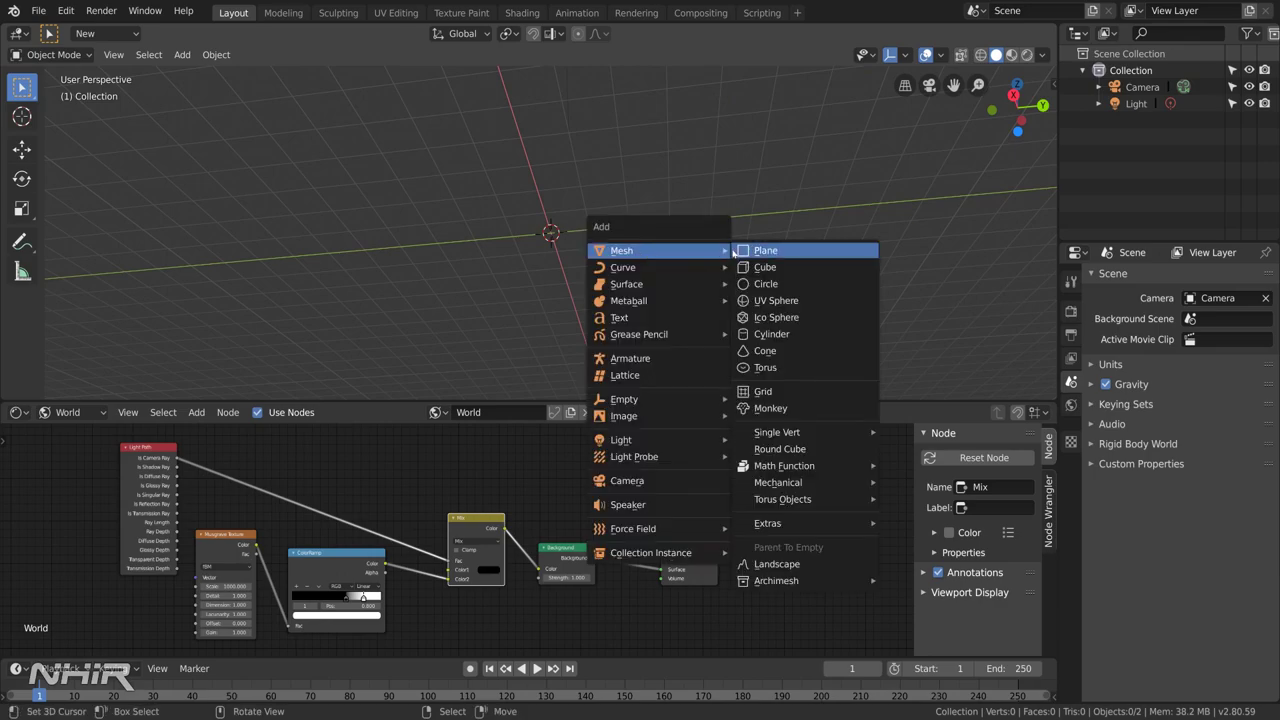
mouse_move(830, 502)
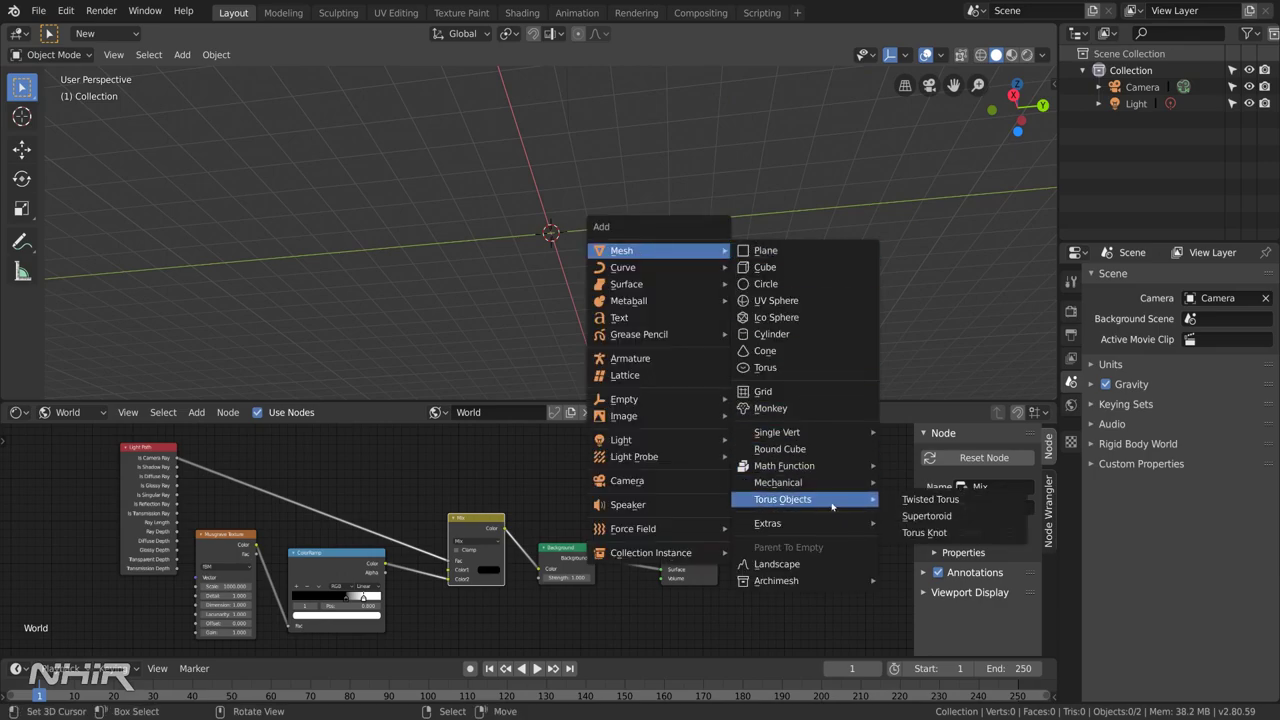
left_click(920, 533)
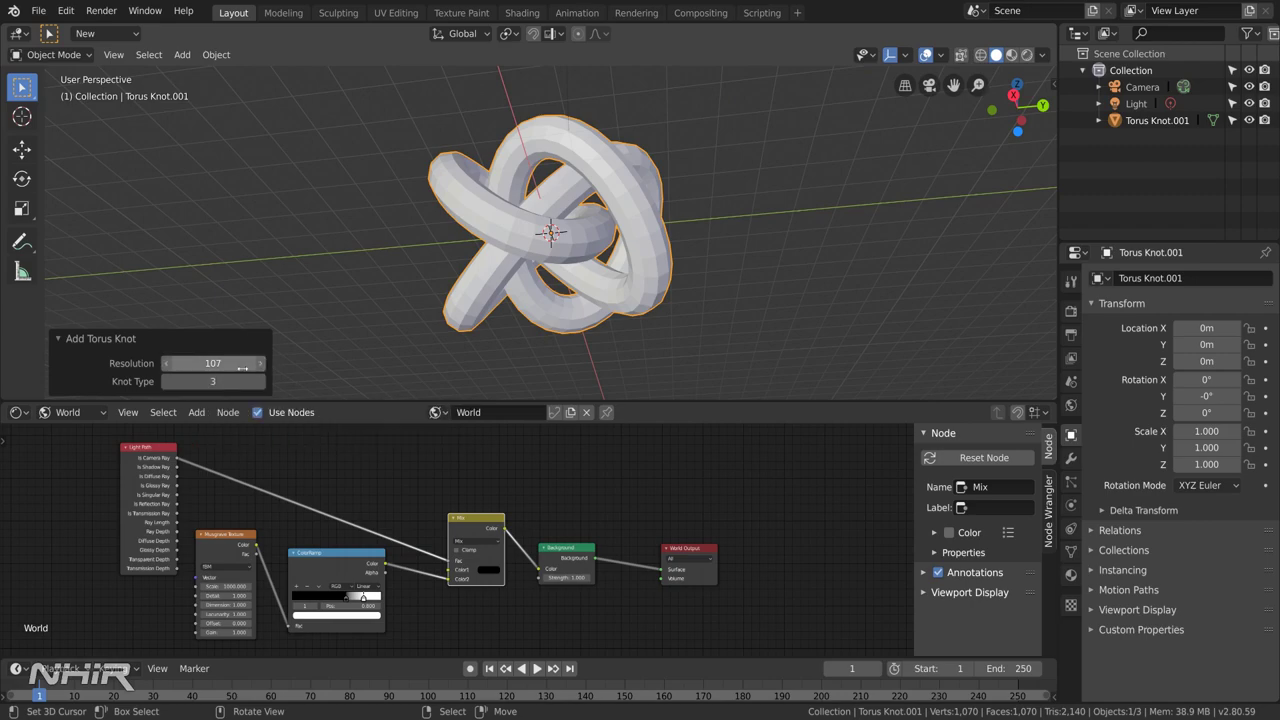
left_click_drag(253, 364, 240, 364)
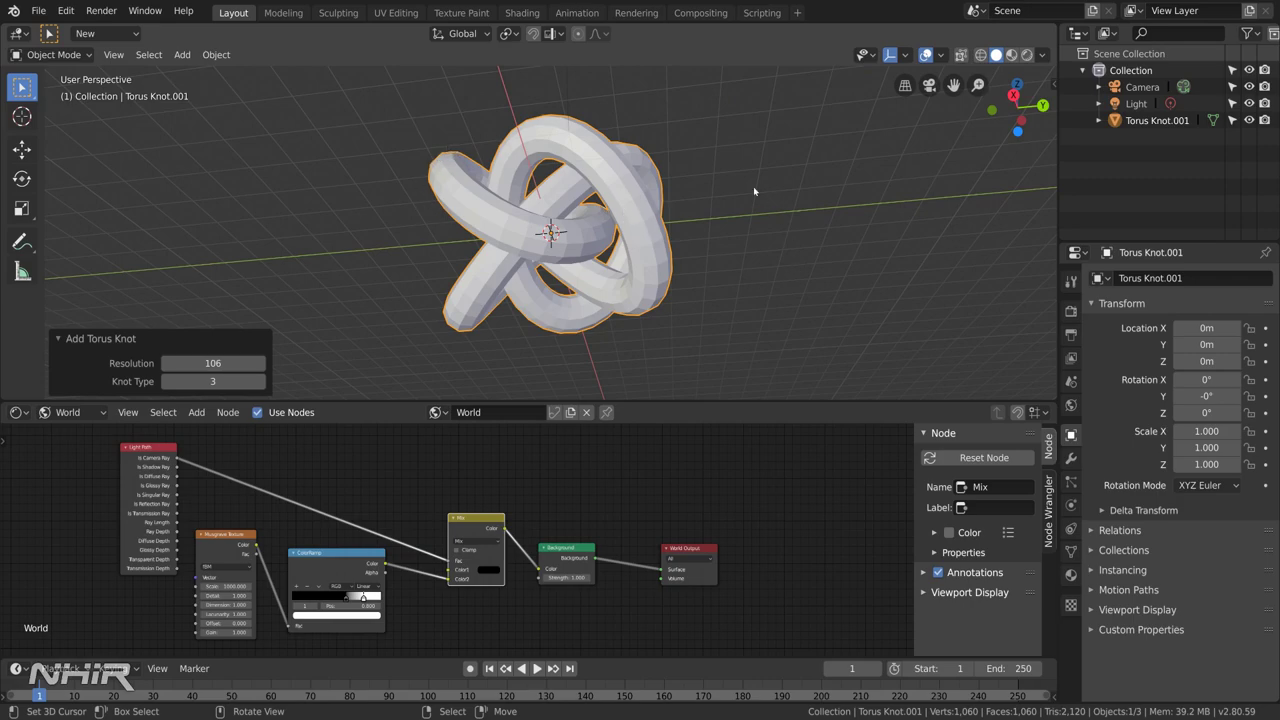
key("Tab")
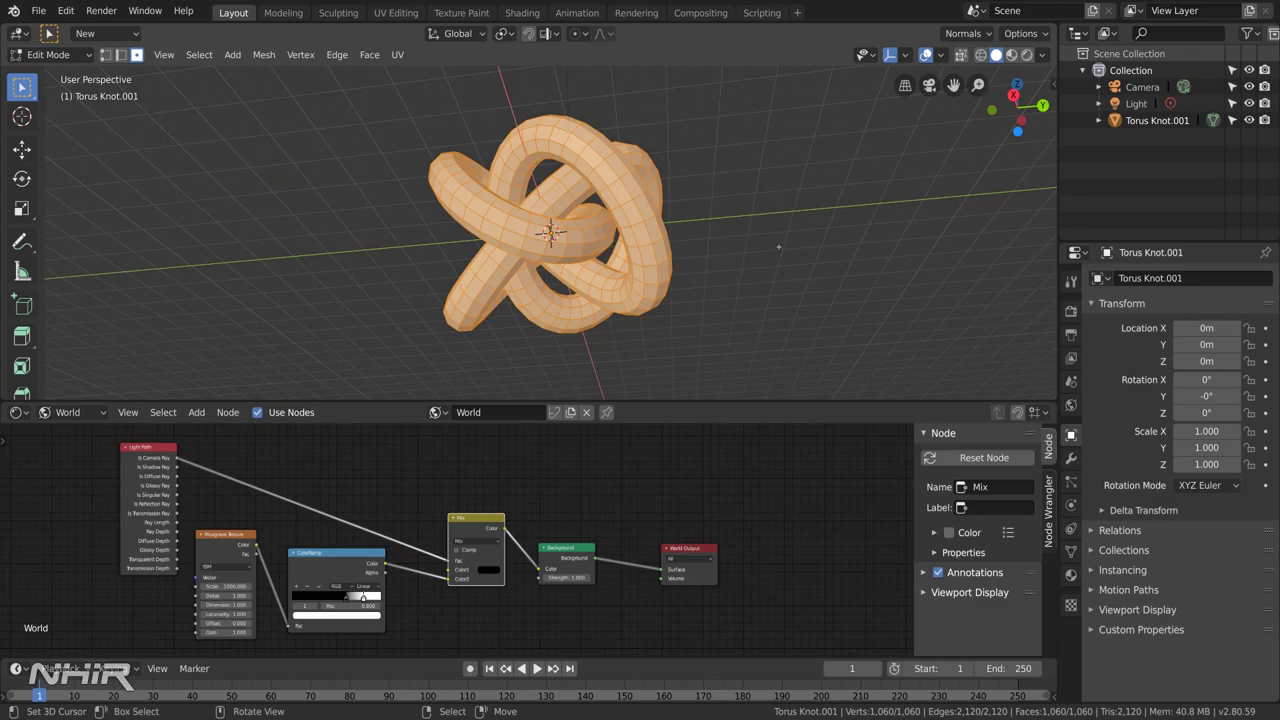
- Fatten the knot's tube with a -0.227 m Shrink/Fatten offset and return to Object Mode
key("alt+s")
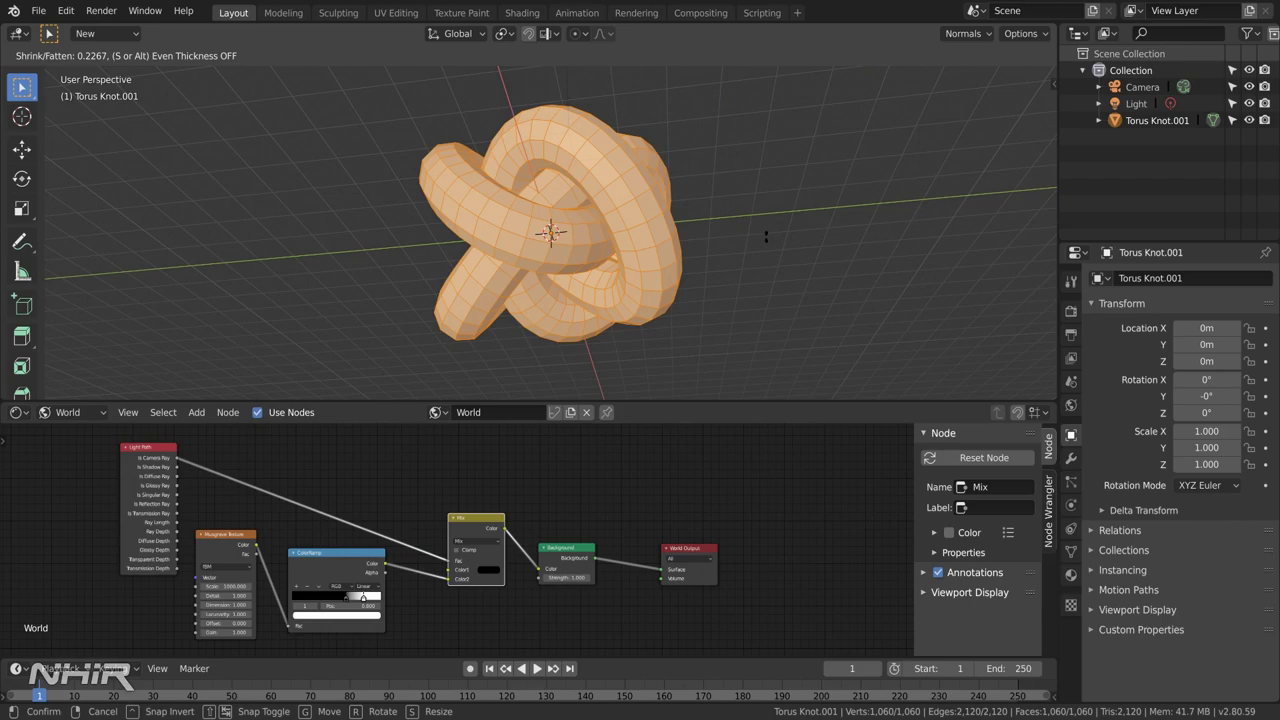
left_click(766, 236)
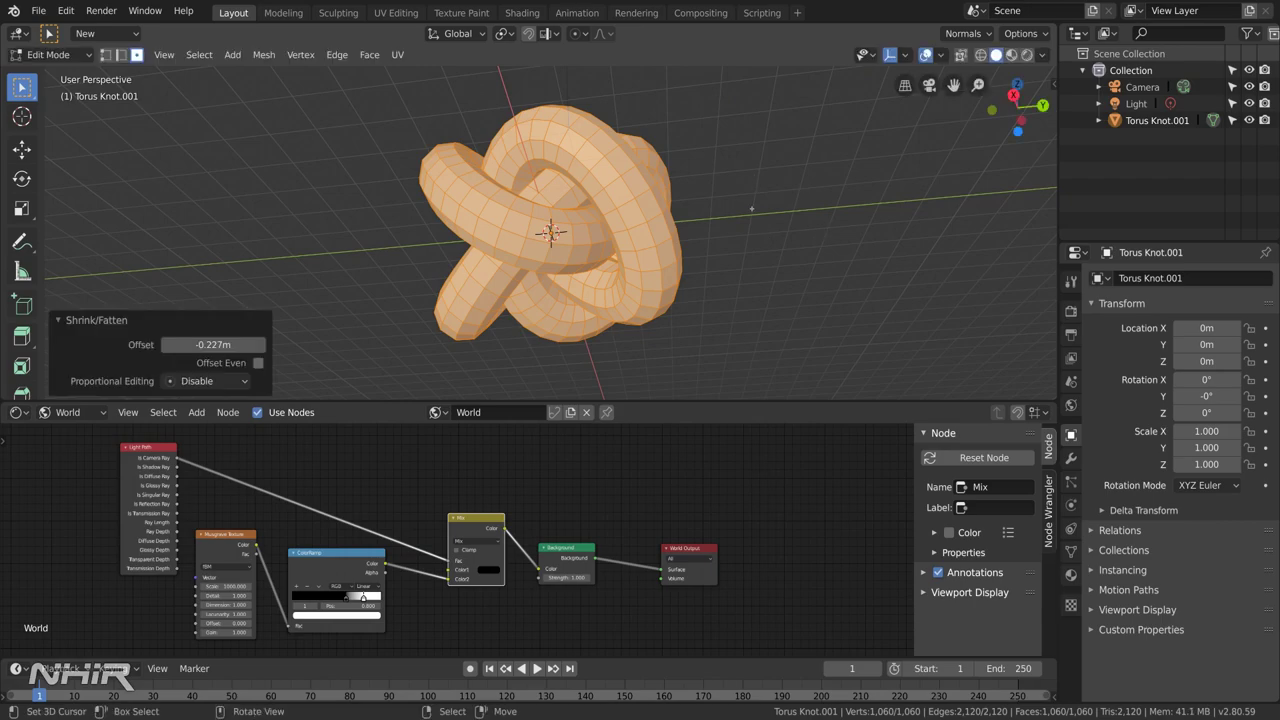
key("Tab")
left_click(1071, 458)
- Add a Subdivision Surface modifier at viewport level 2 and shade the torus knot smooth
left_click(1158, 280)
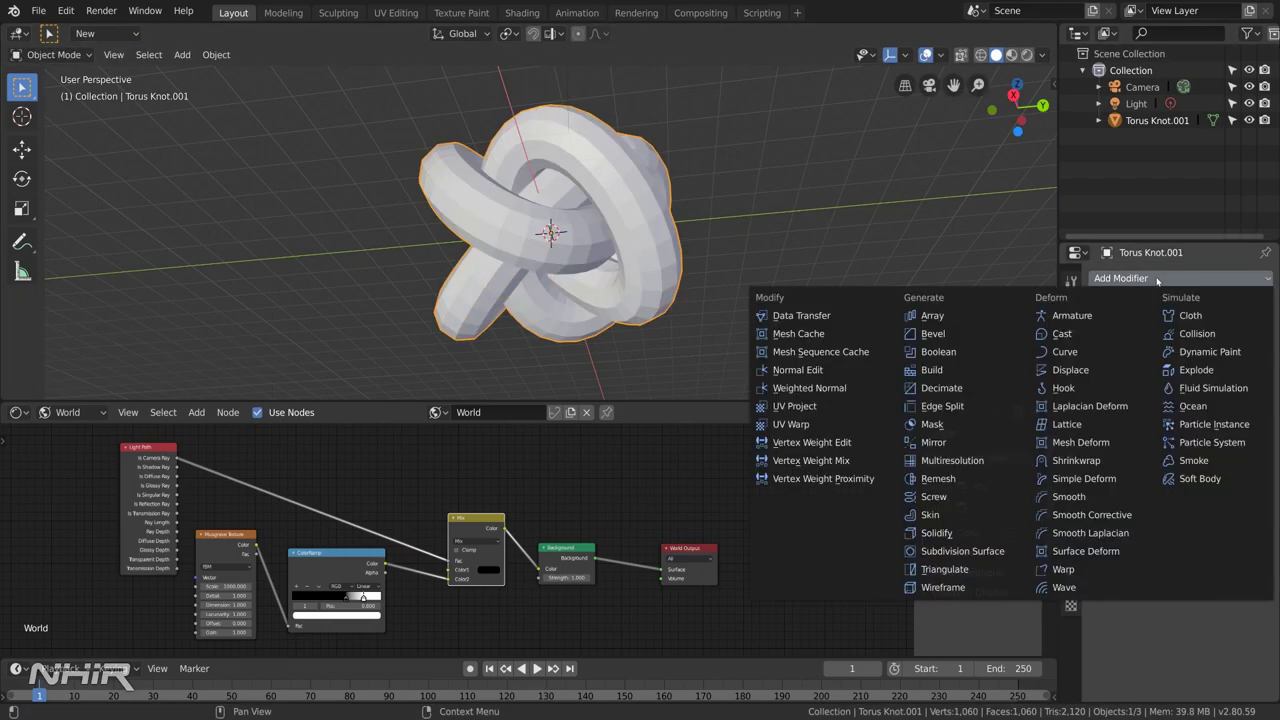
left_click(1002, 551)
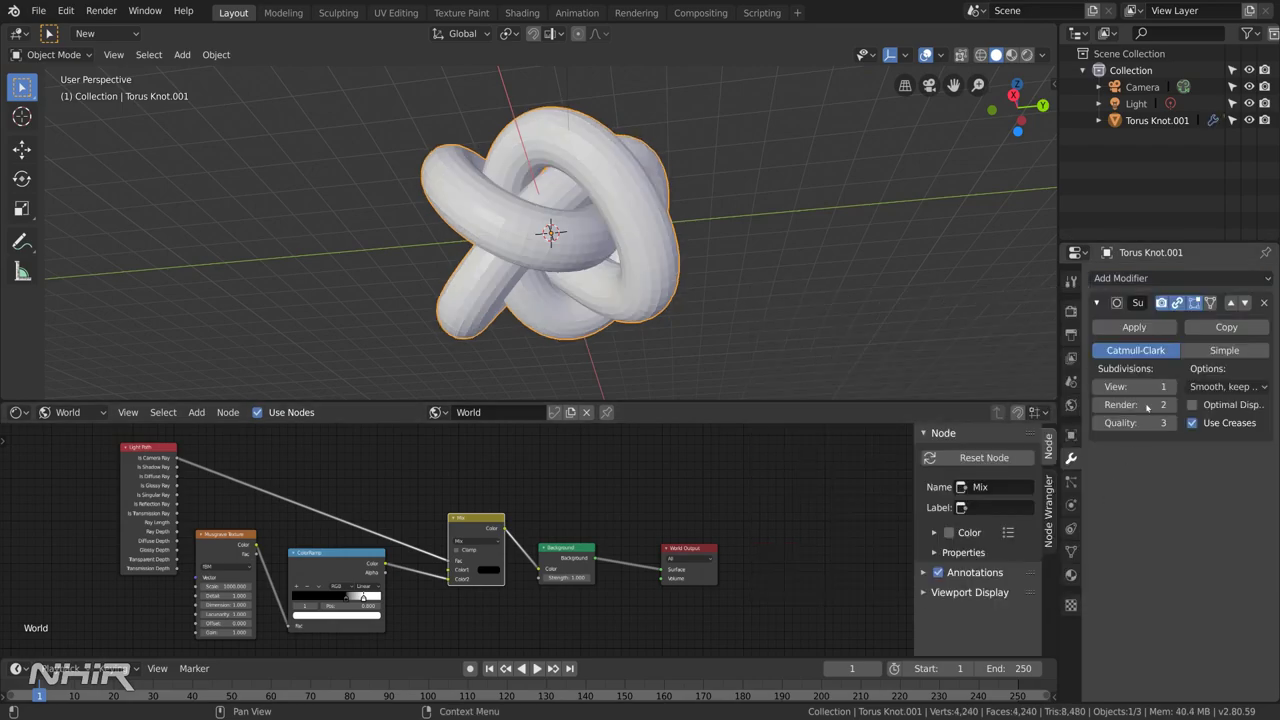
left_click(1173, 387)
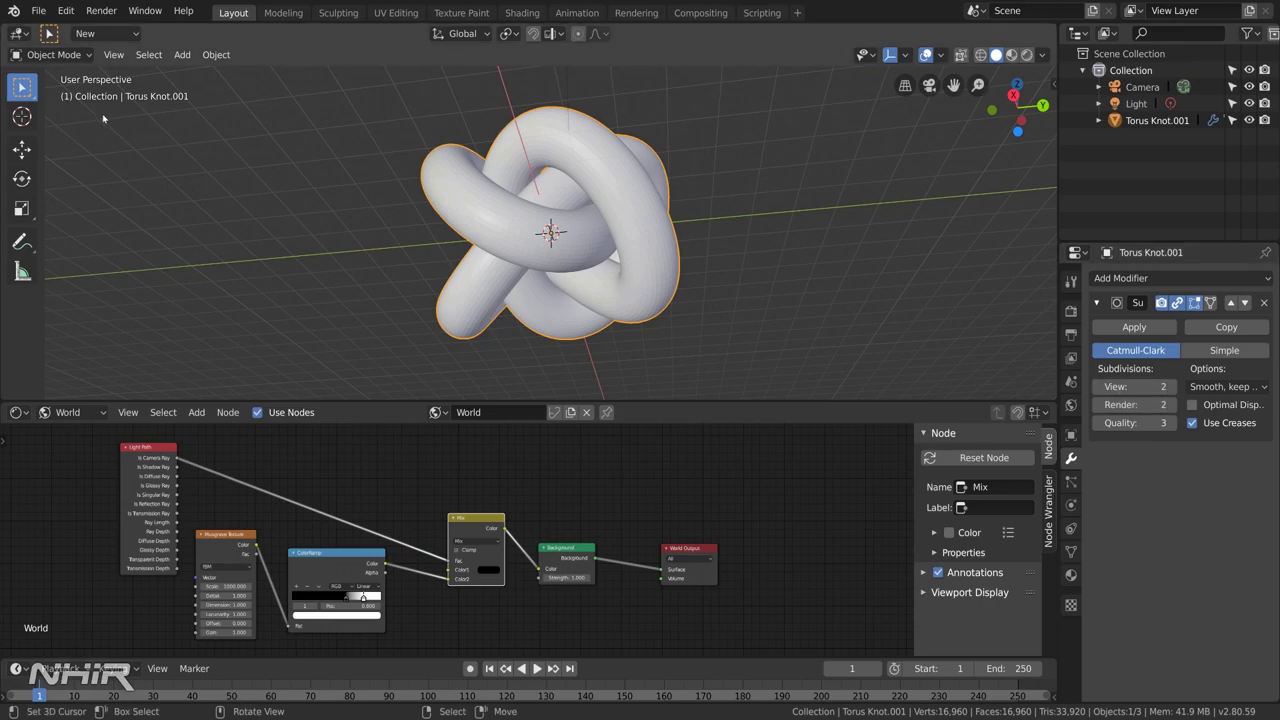
left_click(214, 55)
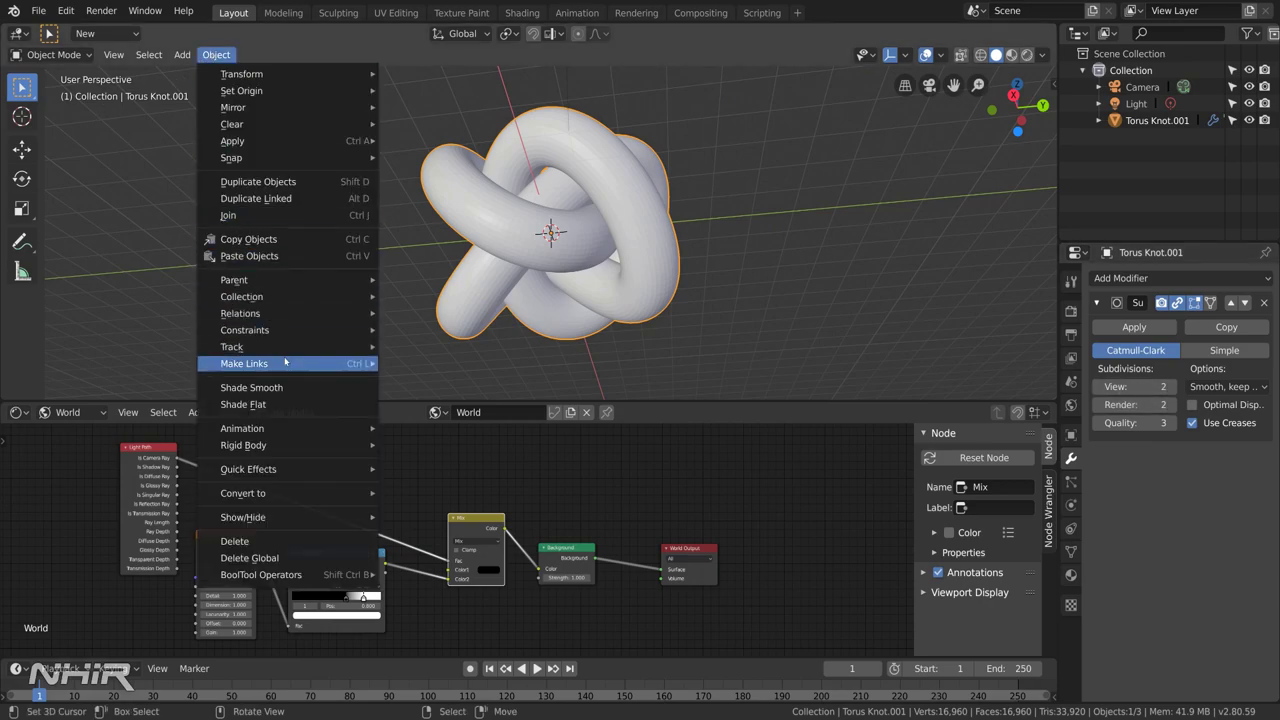
left_click(284, 387)
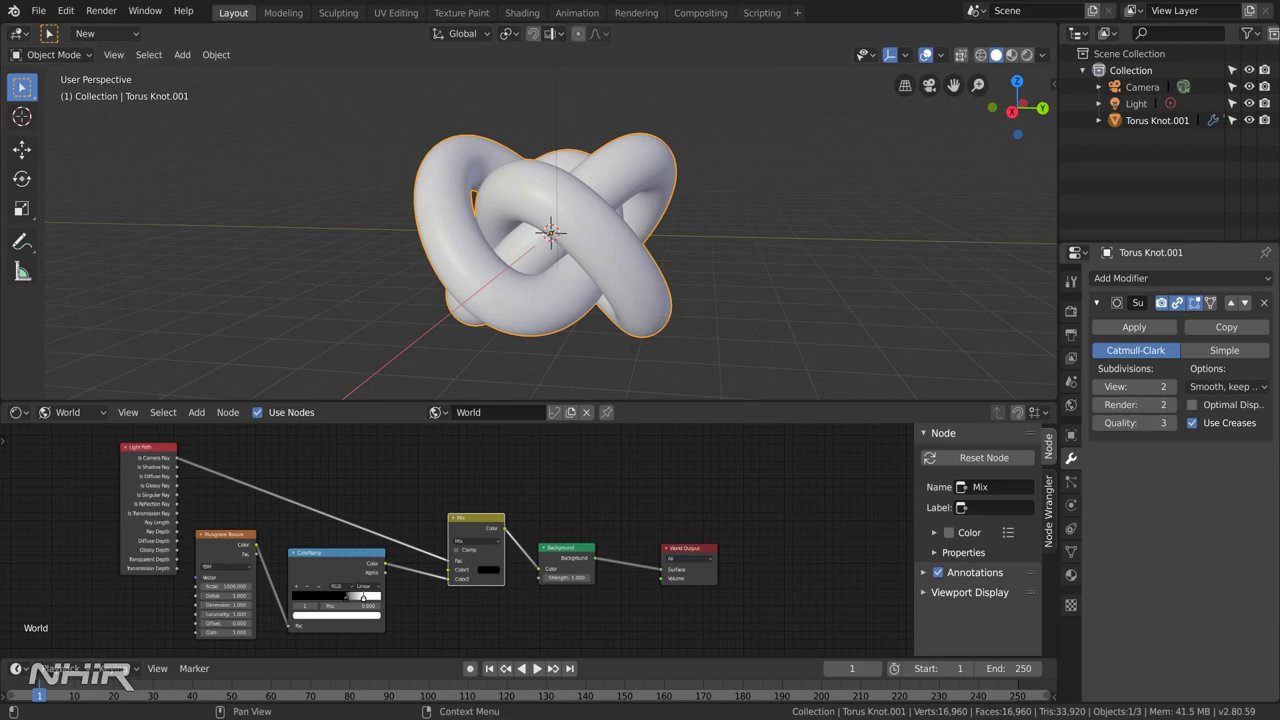
- Add a Build modifier (Start 1, Length 100), play it, and pause at frame 249 viewed from above
left_click(1150, 278)
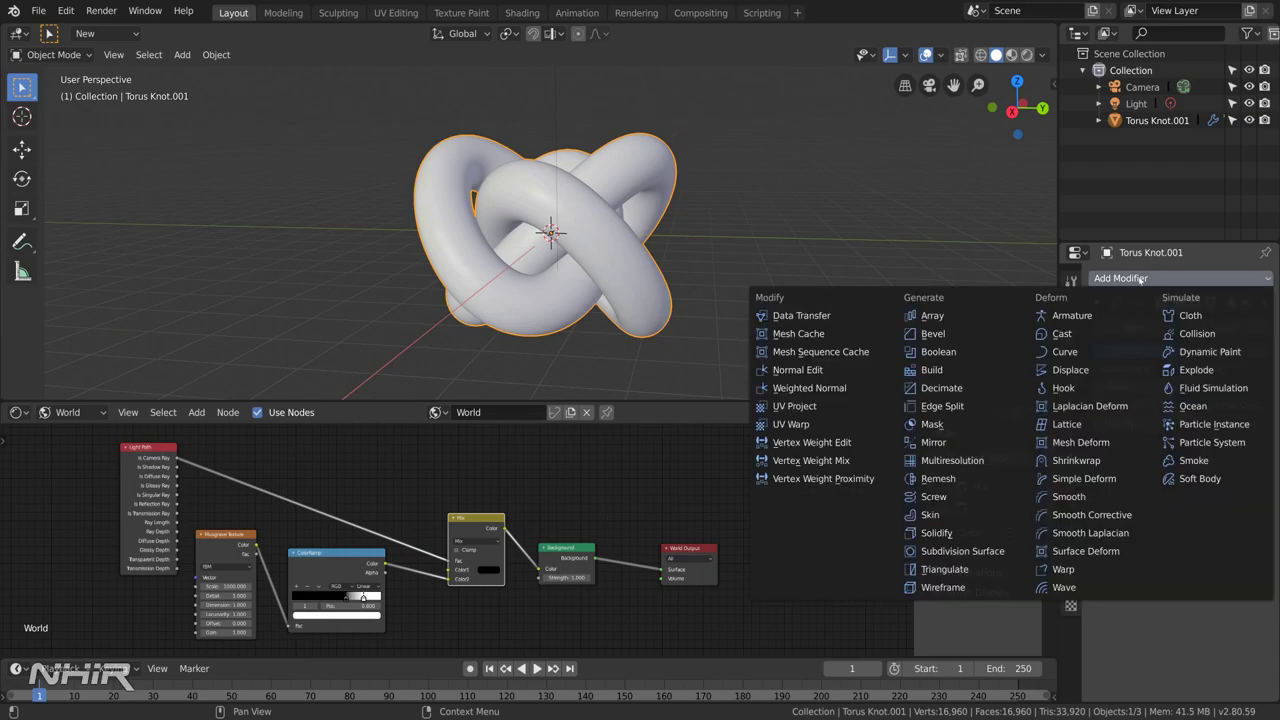
left_click(964, 372)
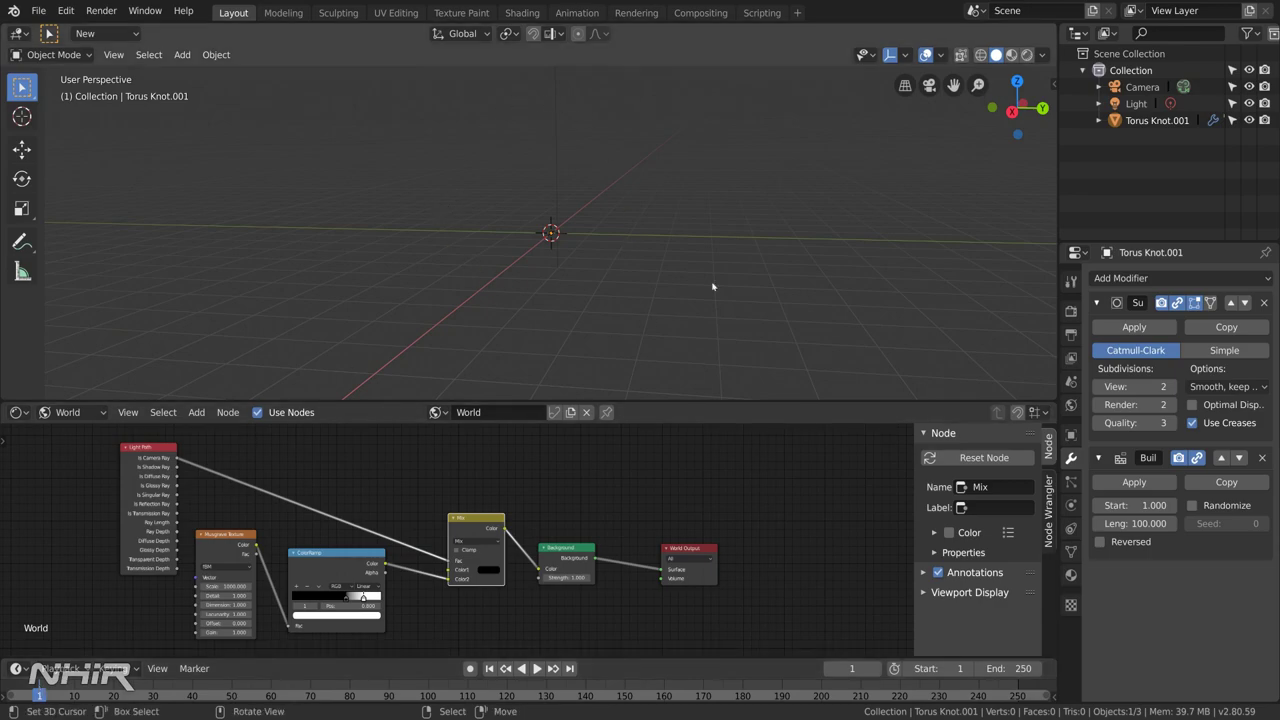
left_click(538, 669)
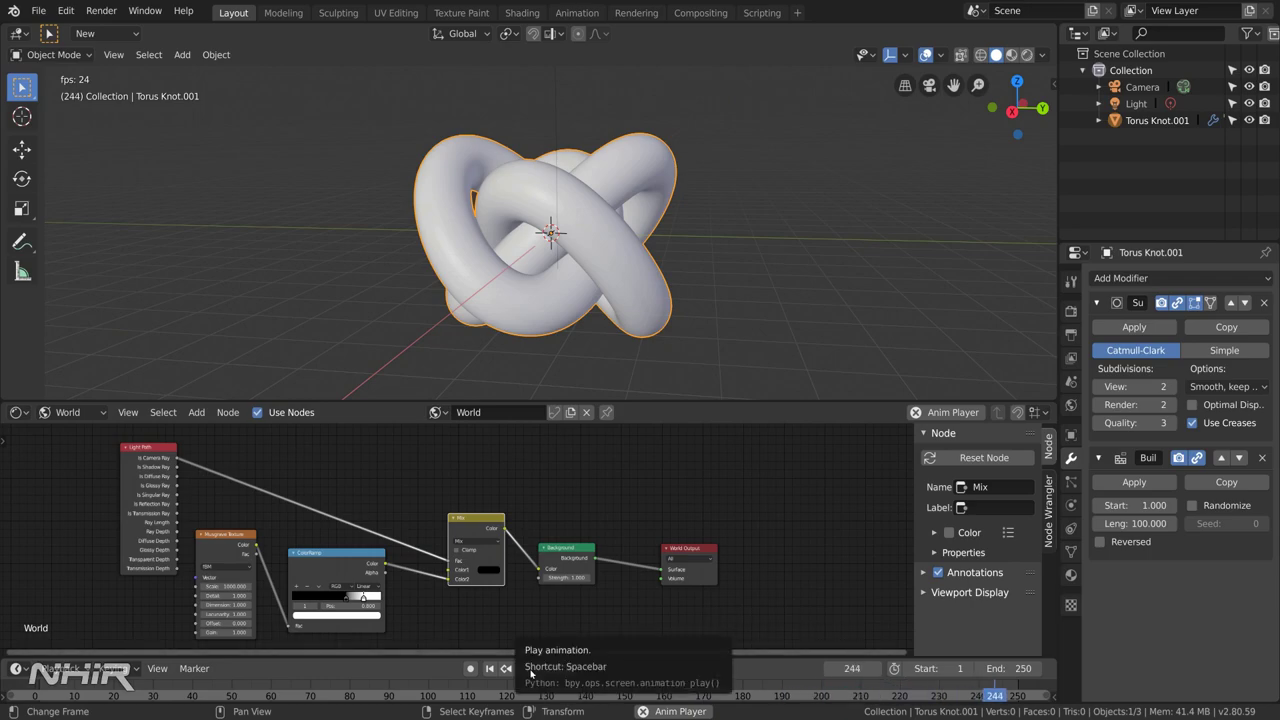
left_click(529, 668)
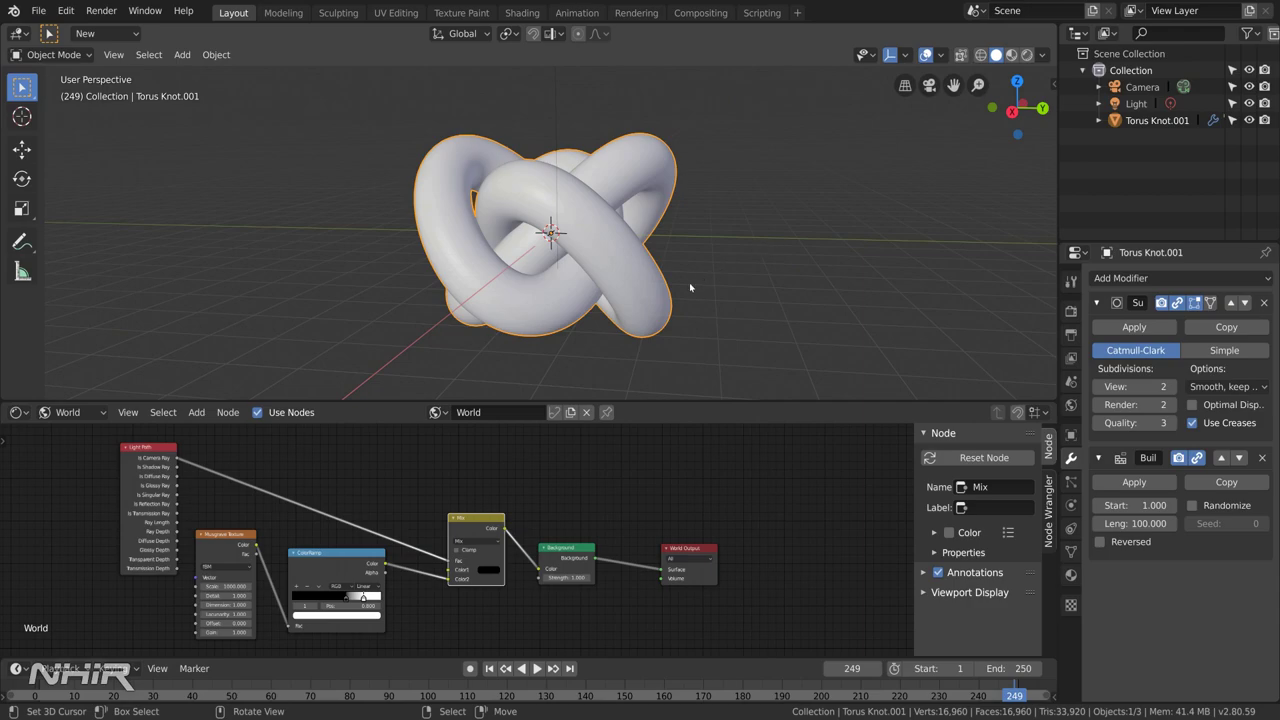
mouse_move(648, 318)
middle_mouse_down()
mouse_move(660, 308)
mouse_move(646, 307)
middle_mouse_up()
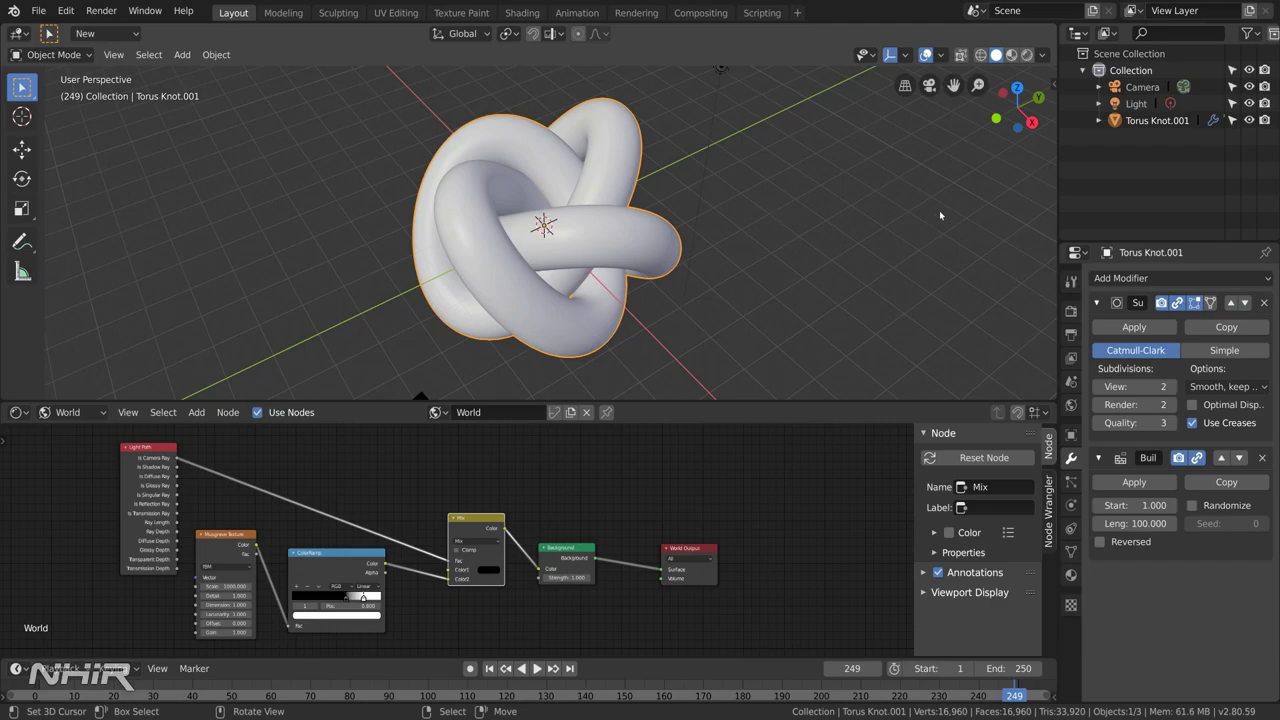
- Split the 3D view into two side-by-side areas and make the right one an Image Editor
left_click_drag(1056, 26, 552, 120)
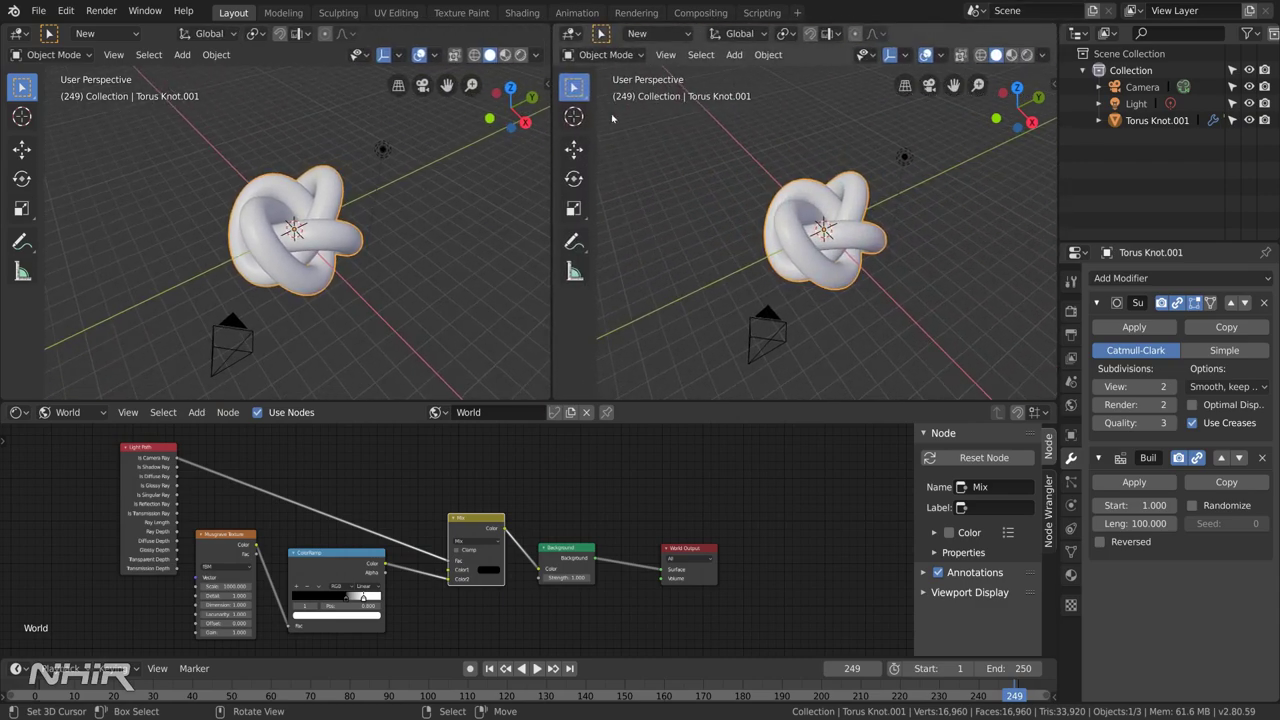
left_click(574, 36)
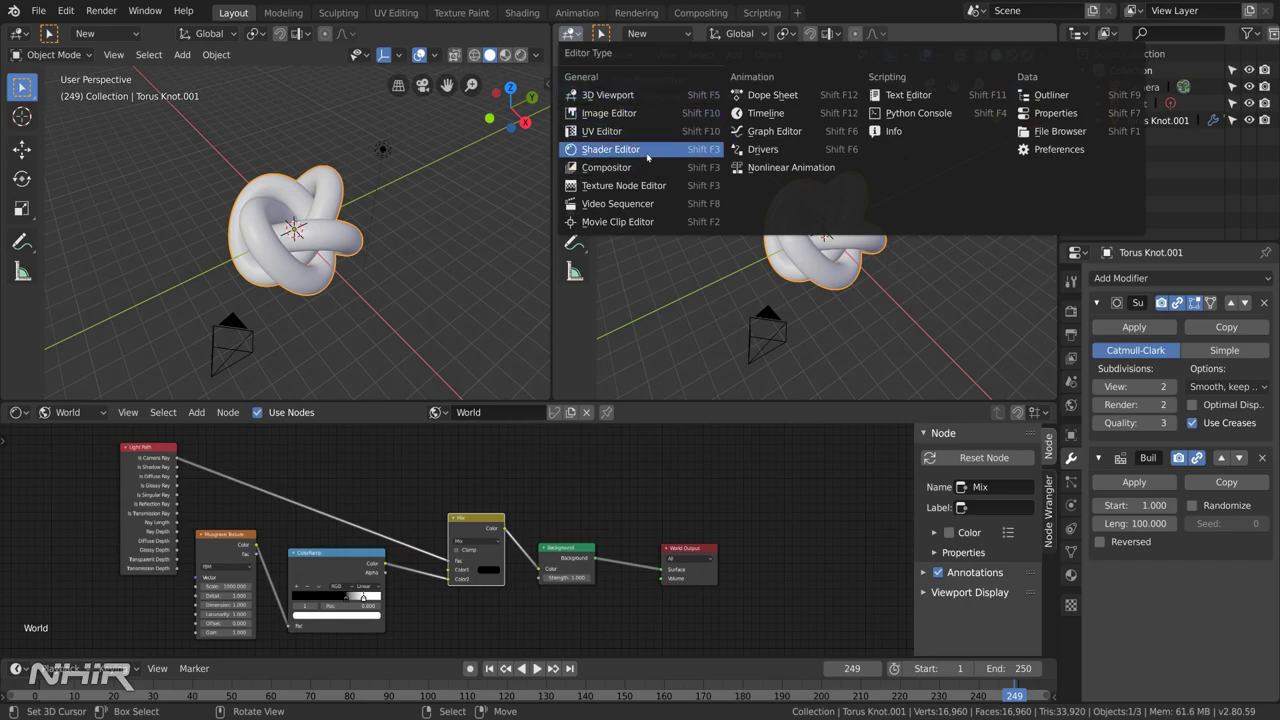
left_click(628, 114)
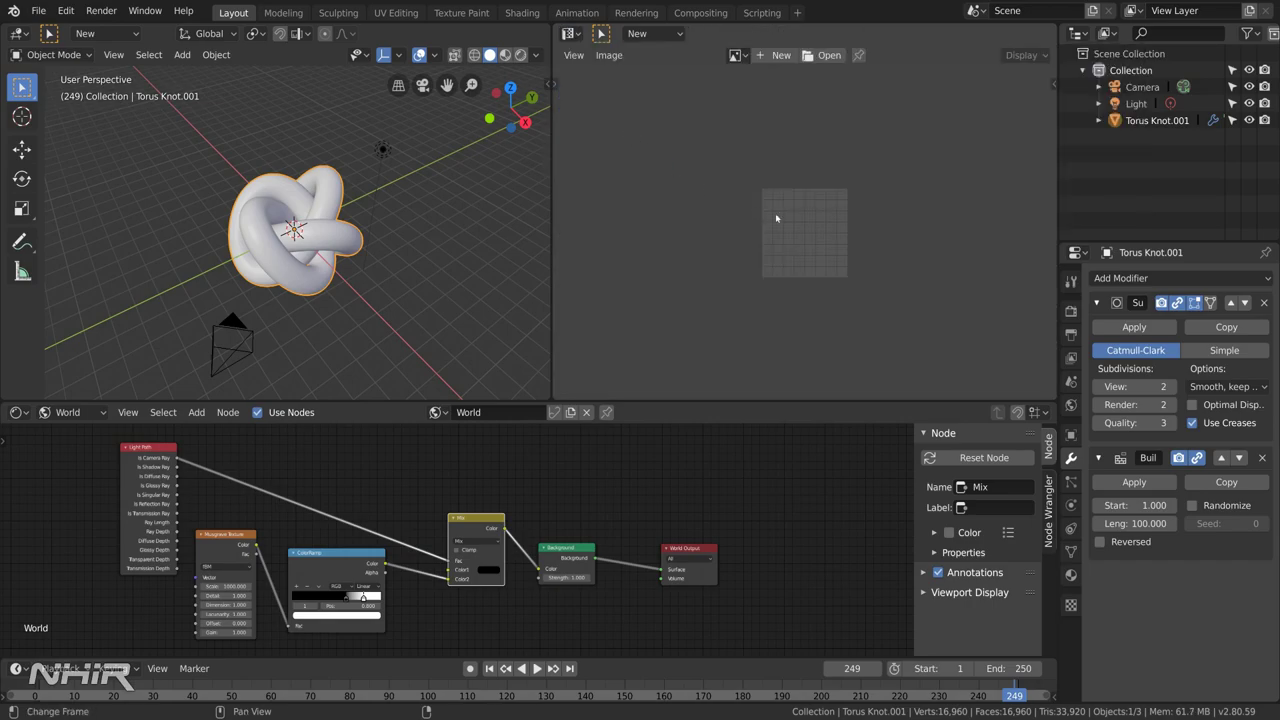
scroll(870, 180, "up", 5)
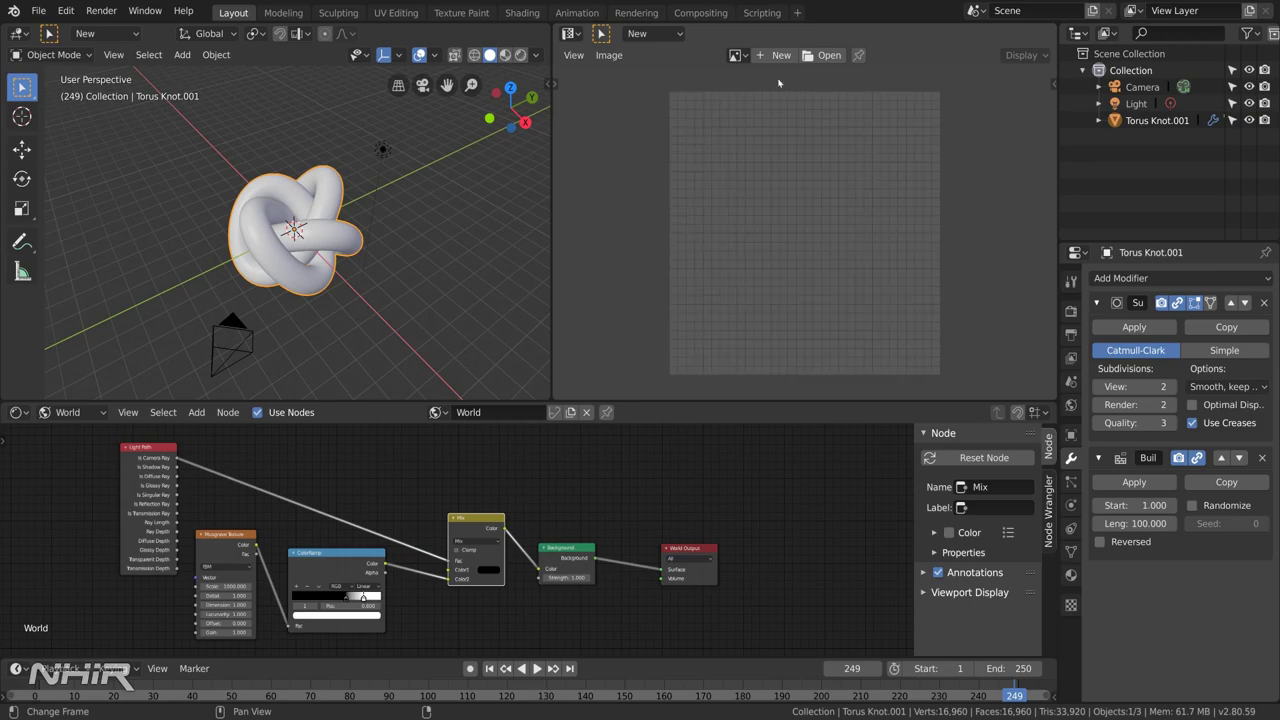
- Load displacementLow.exr into the new Image Editor
left_click(737, 55)
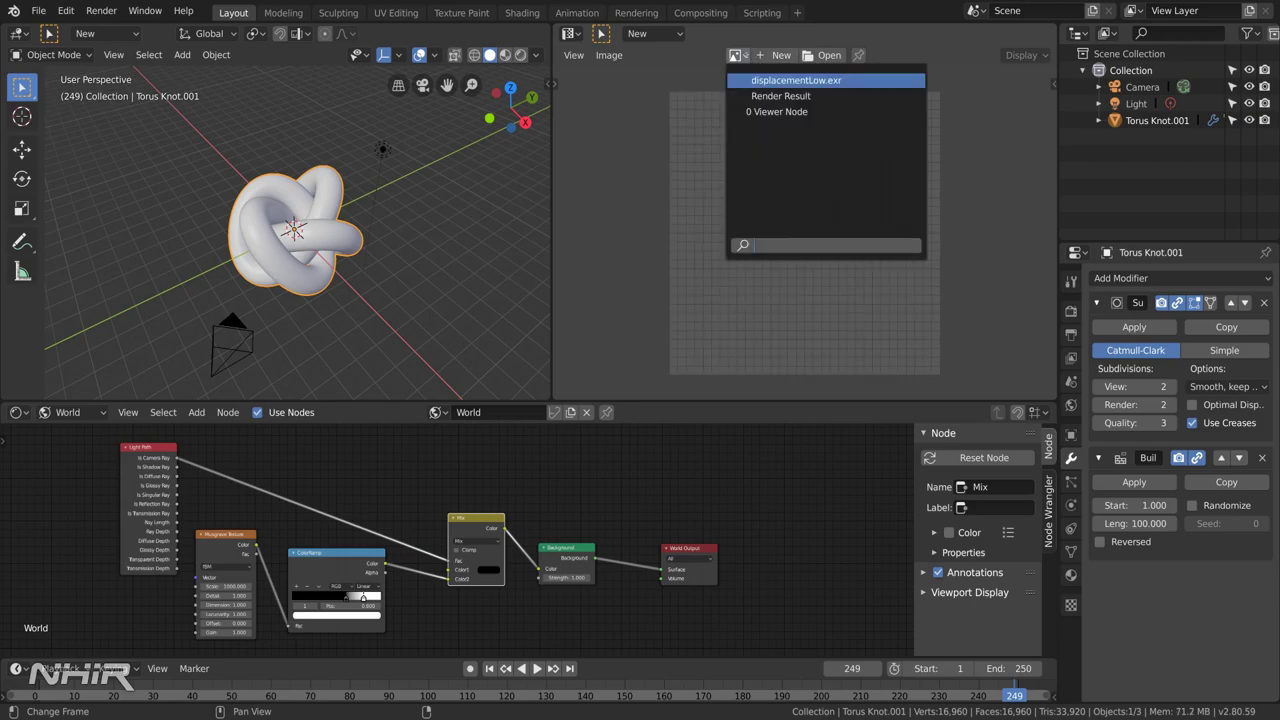
left_click(796, 80)
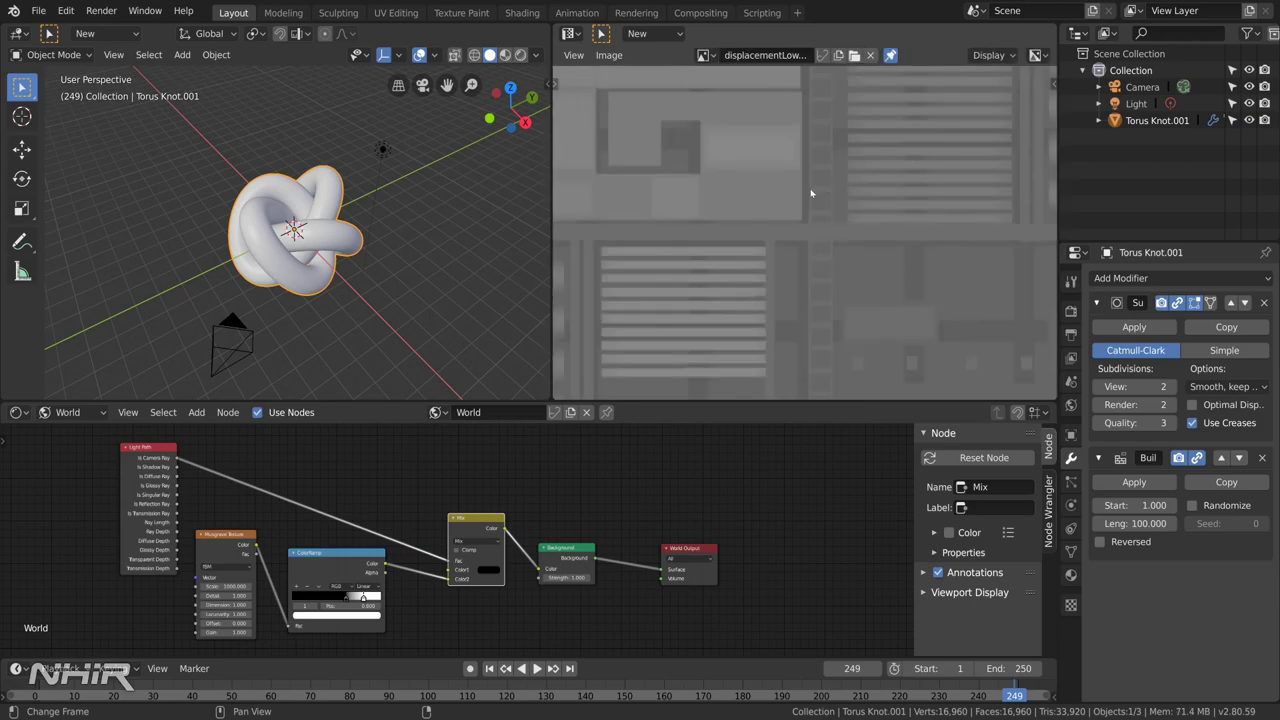
scroll(811, 193, "down", 5)
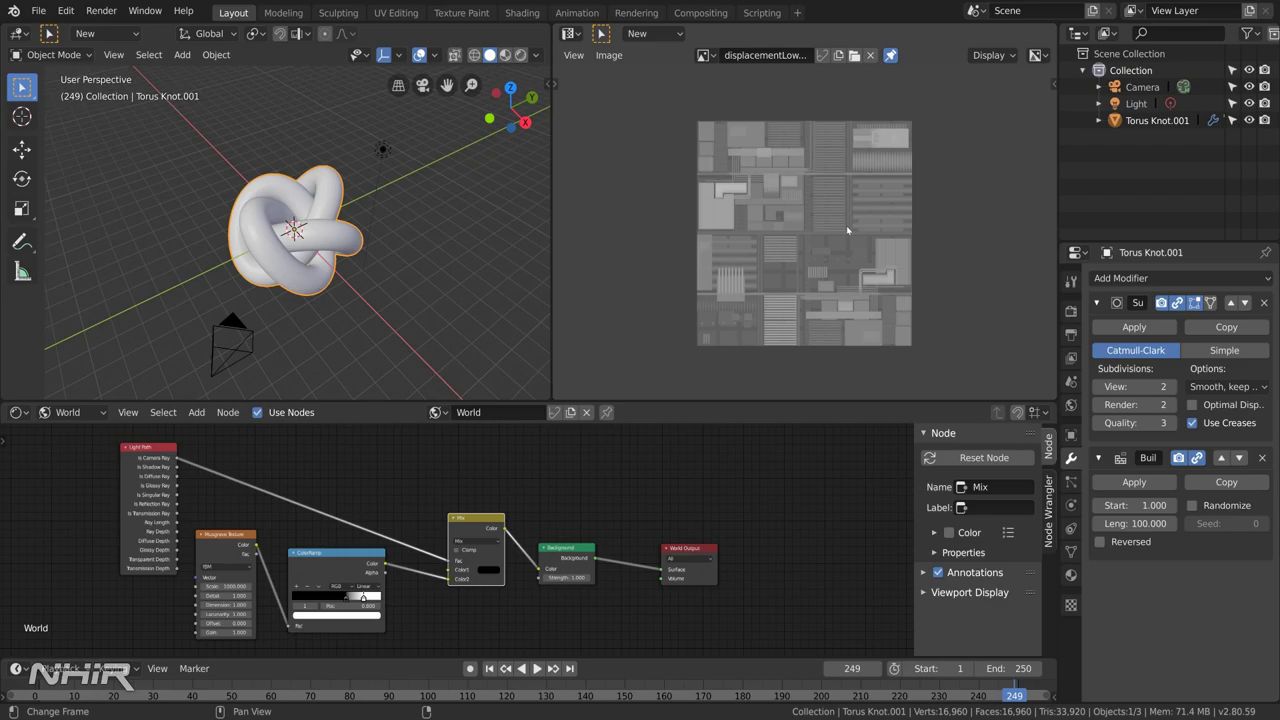
scroll(846, 225, "up", 1)
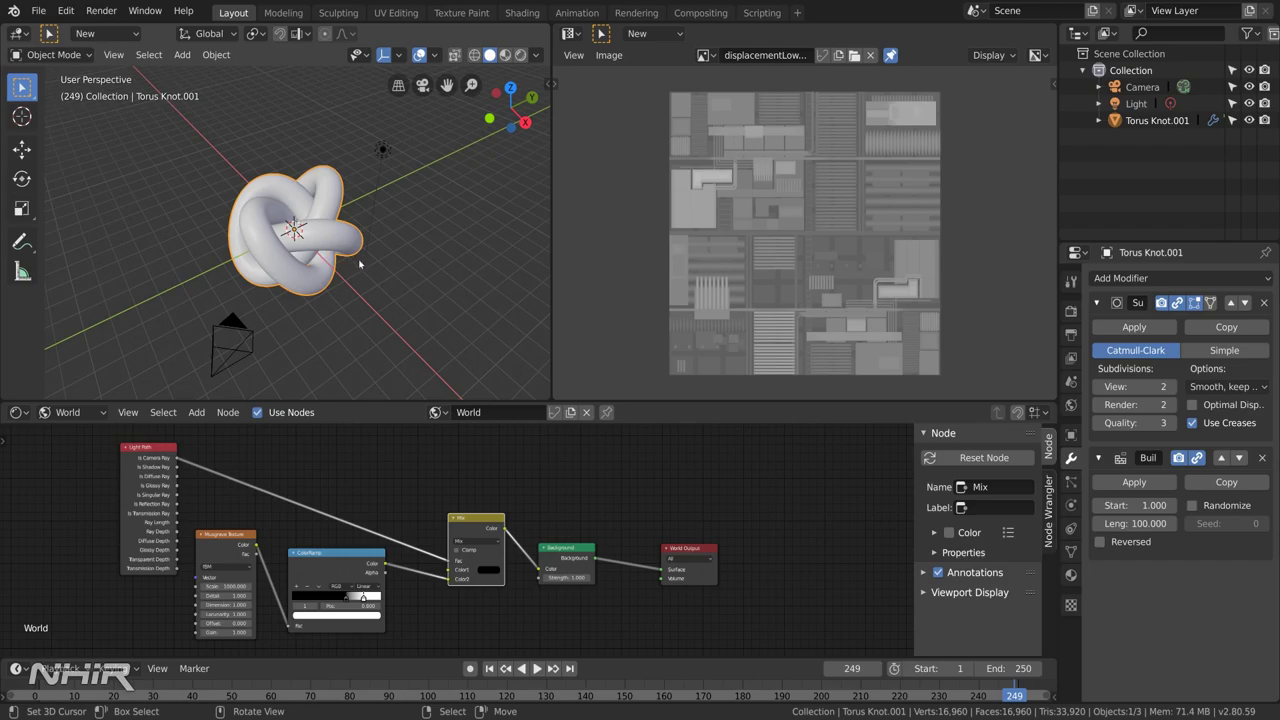
- Set the node editor to Object shaders and create a new material, Material.001, for the torus knot
left_click(104, 414)
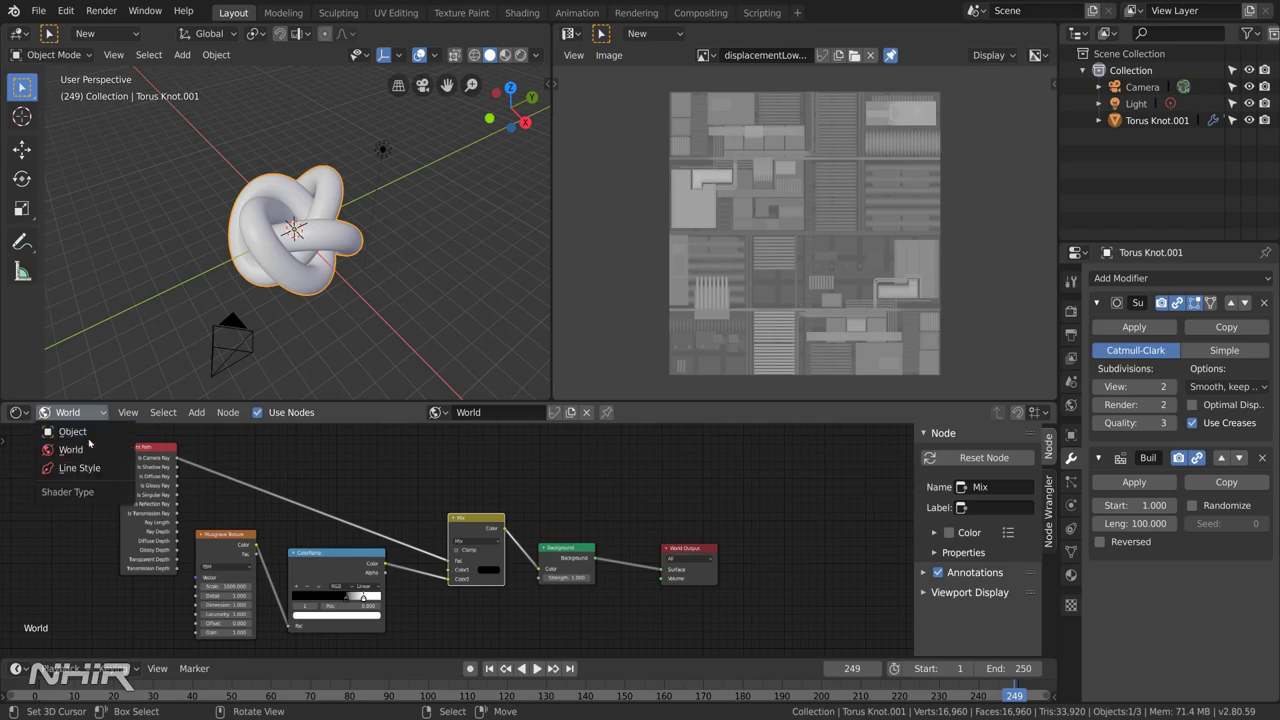
left_click(88, 428)
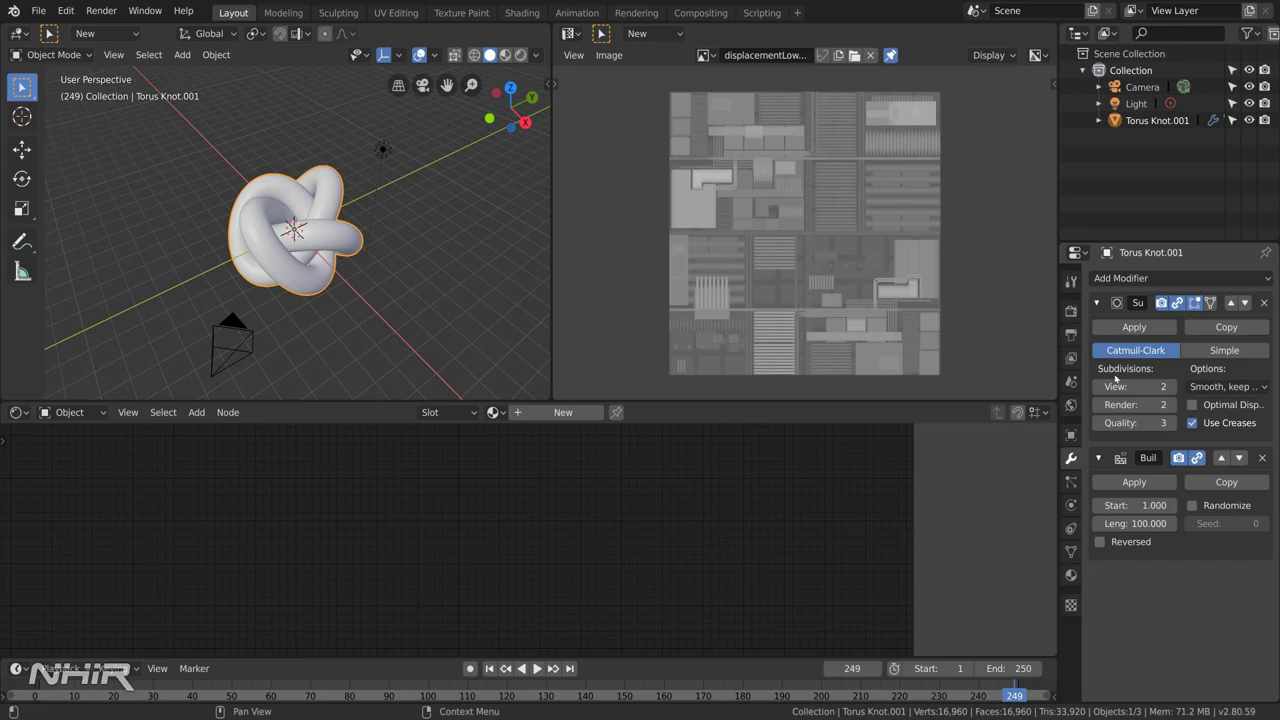
left_click(1071, 572)
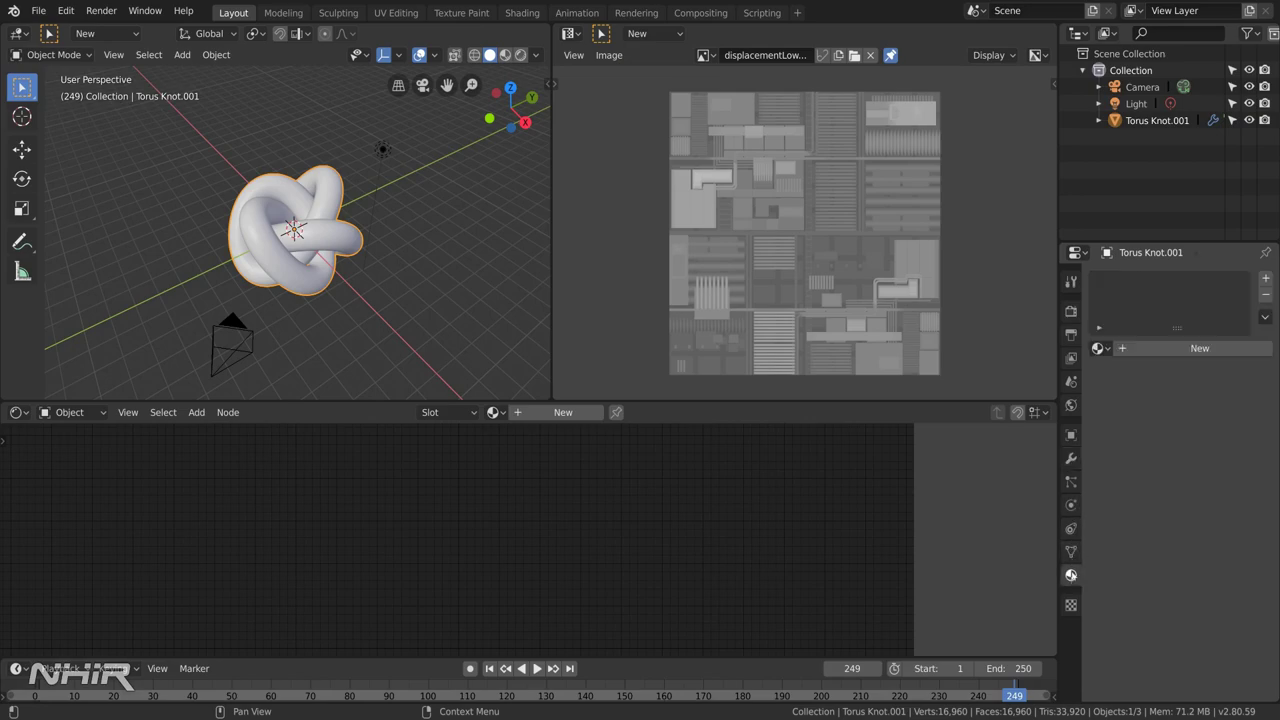
left_click(1195, 348)
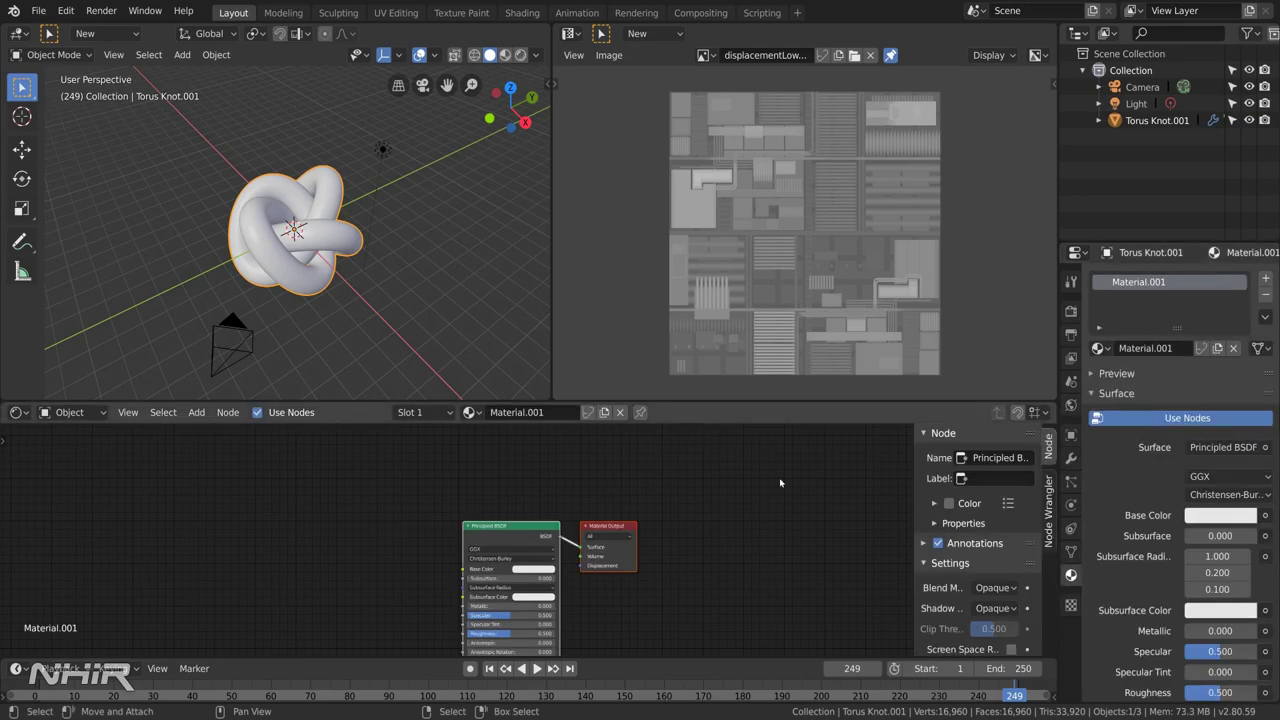
- Add an Image Texture node to the left of the Principled BSDF
middle_click_drag(685, 558, 773, 476)
left_click(590, 448)
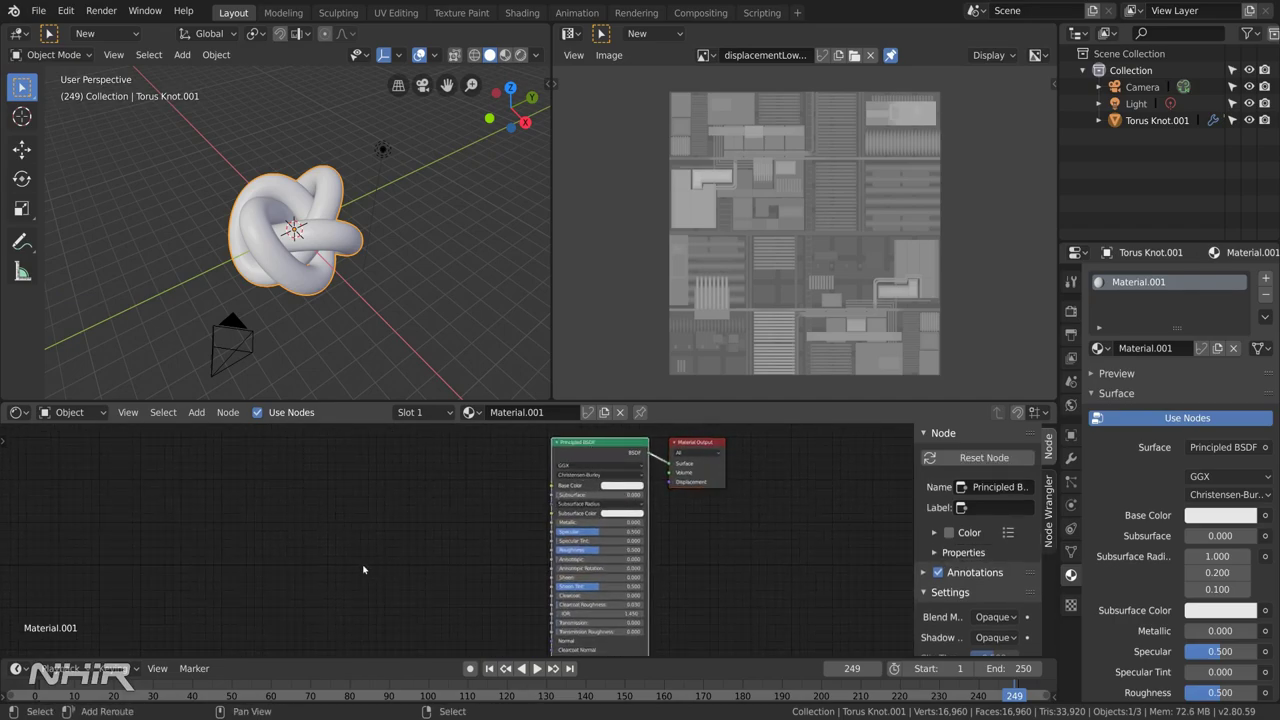
key("shift+a")
mouse_move(365, 570)
mouse_move(440, 604)
left_click(506, 476)
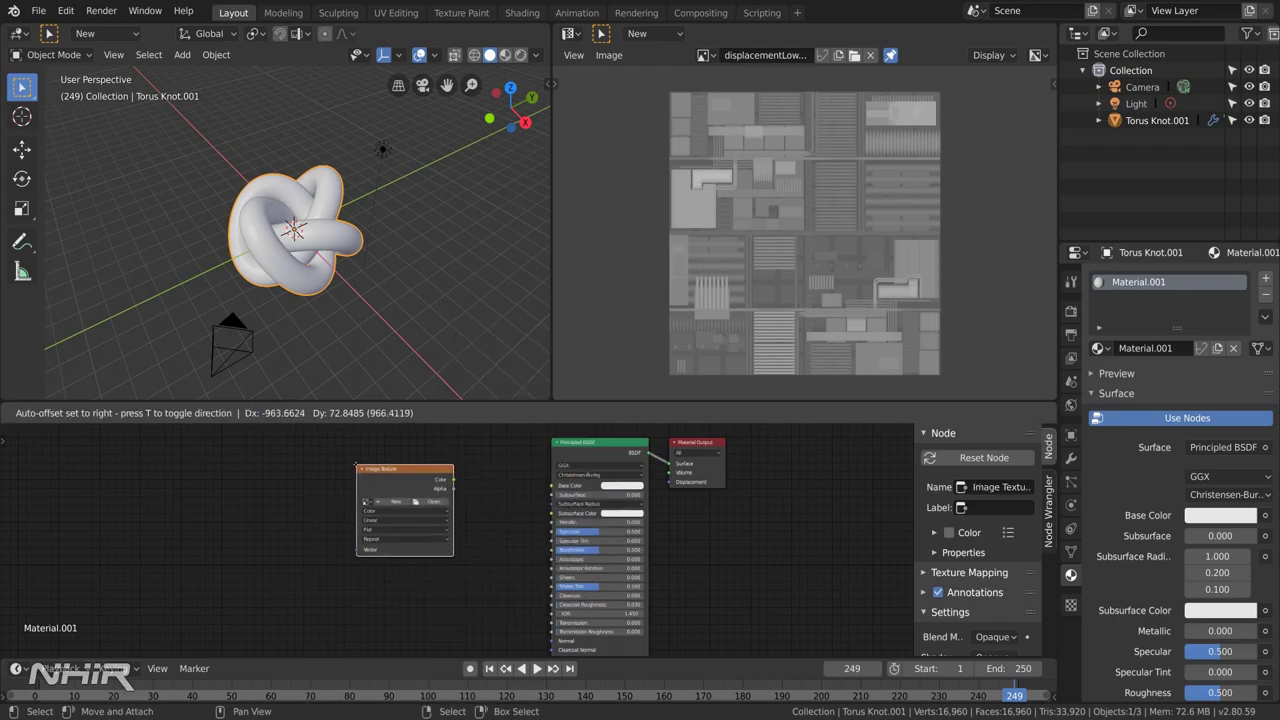
left_click(335, 461)
- Link the texture's Color to Base Color and assign the displacement image to it
left_click_drag(432, 478, 551, 485)
key("g")
left_click(432, 461)
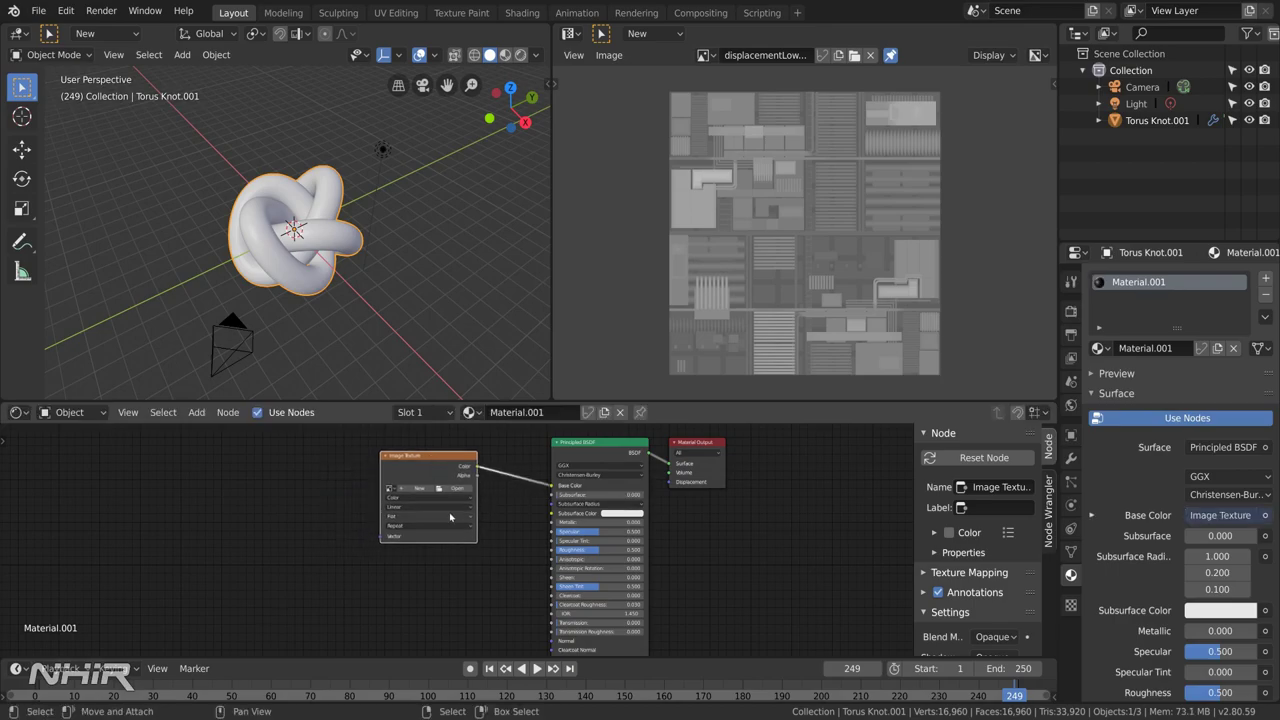
left_click(390, 488)
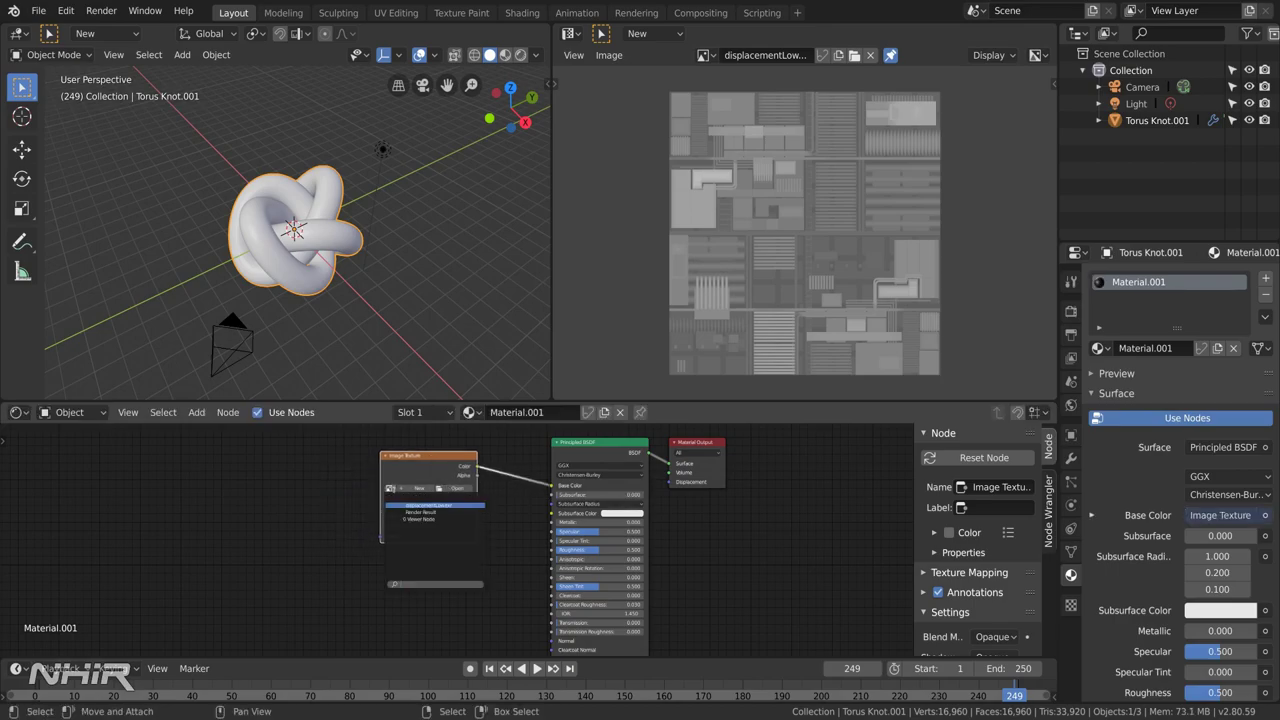
left_click(428, 505)
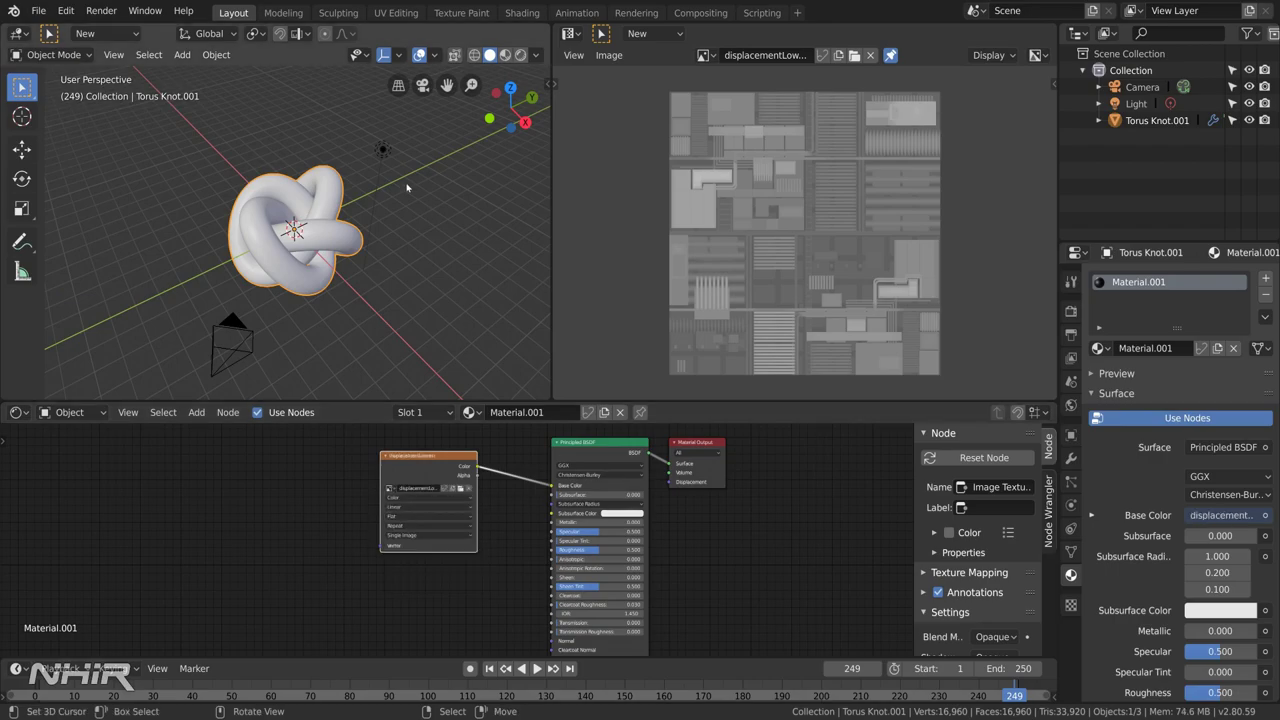
- Switch the viewport to Rendered shading and frame the torus knot
left_click(521, 55)
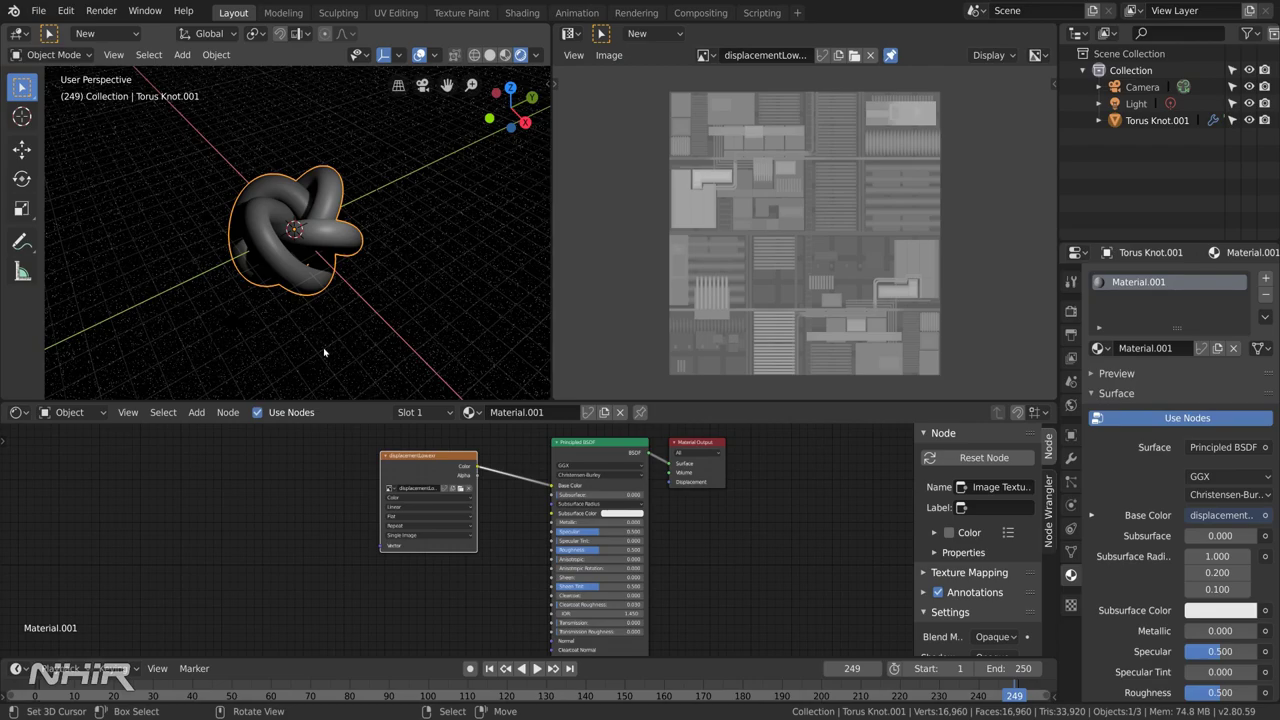
middle_click_drag(295, 338, 293, 308)
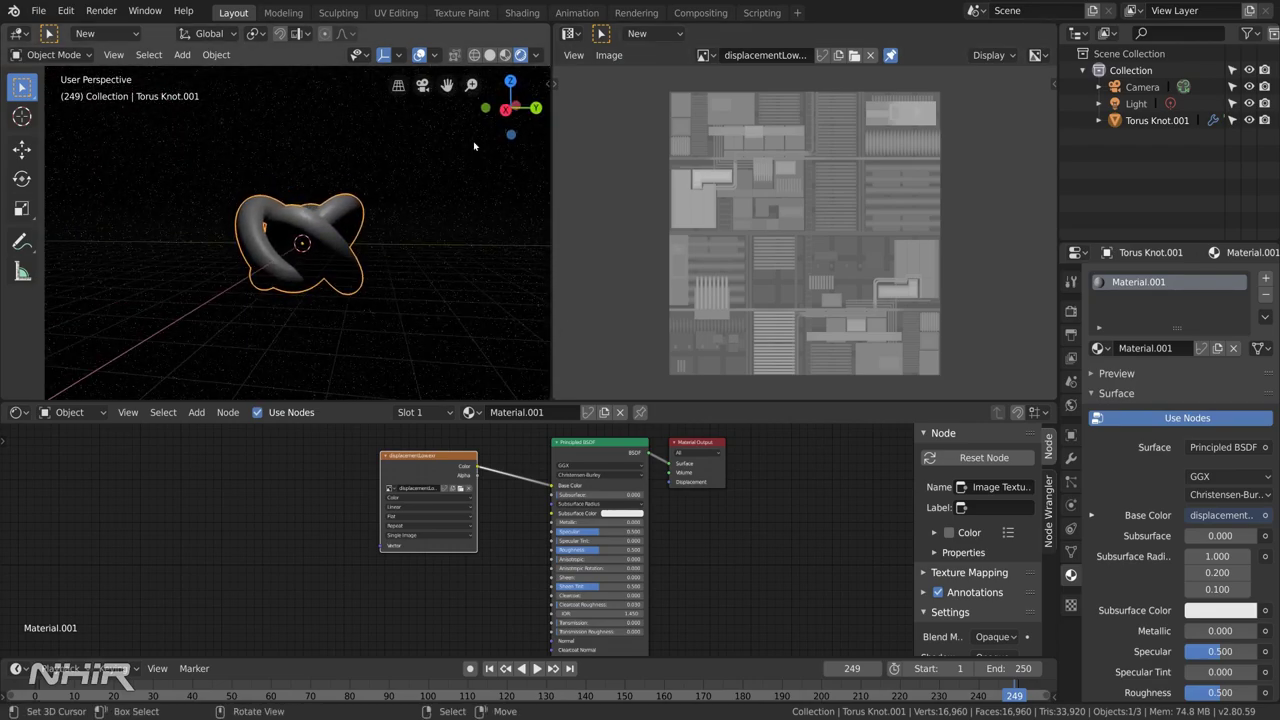
middle_click_drag(473, 141, 401, 256)
scroll(406, 263, "up", 5)
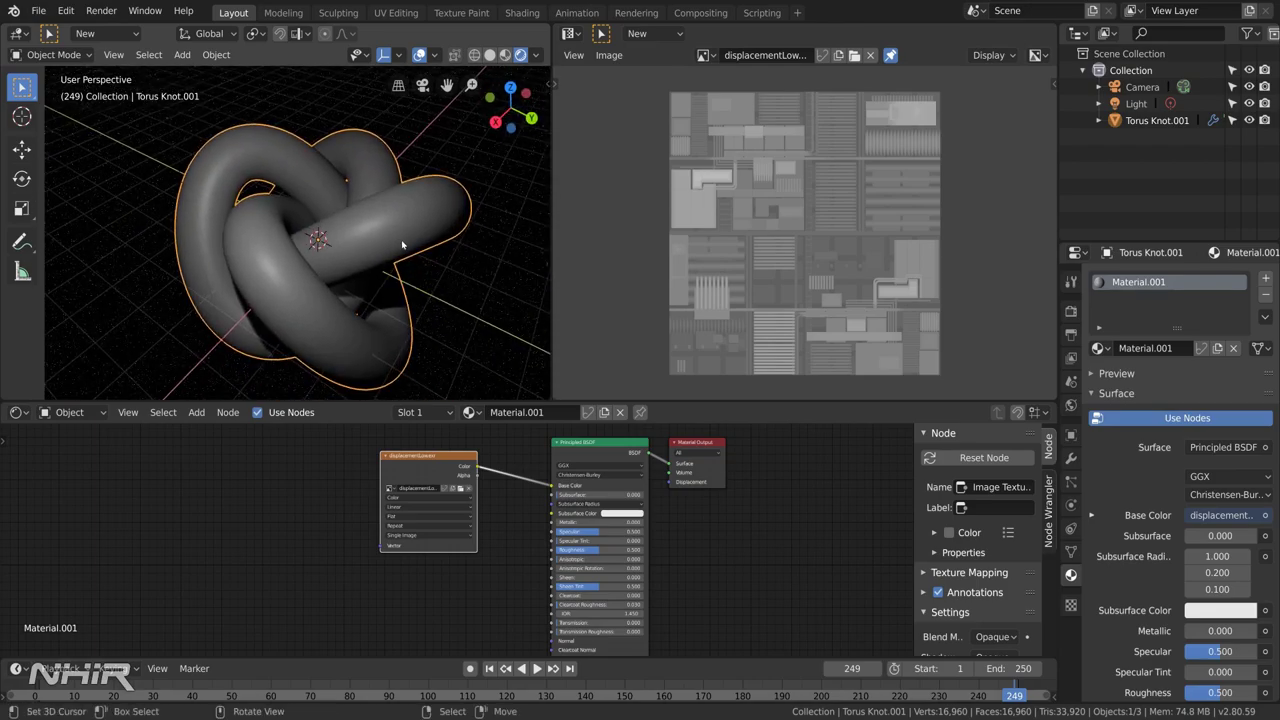
- In Edit Mode with edge select, pick a long edge loop running along the knot
key("Tab")
middle_click_drag(412, 205, 356, 271)
left_click(344, 285, "alt")
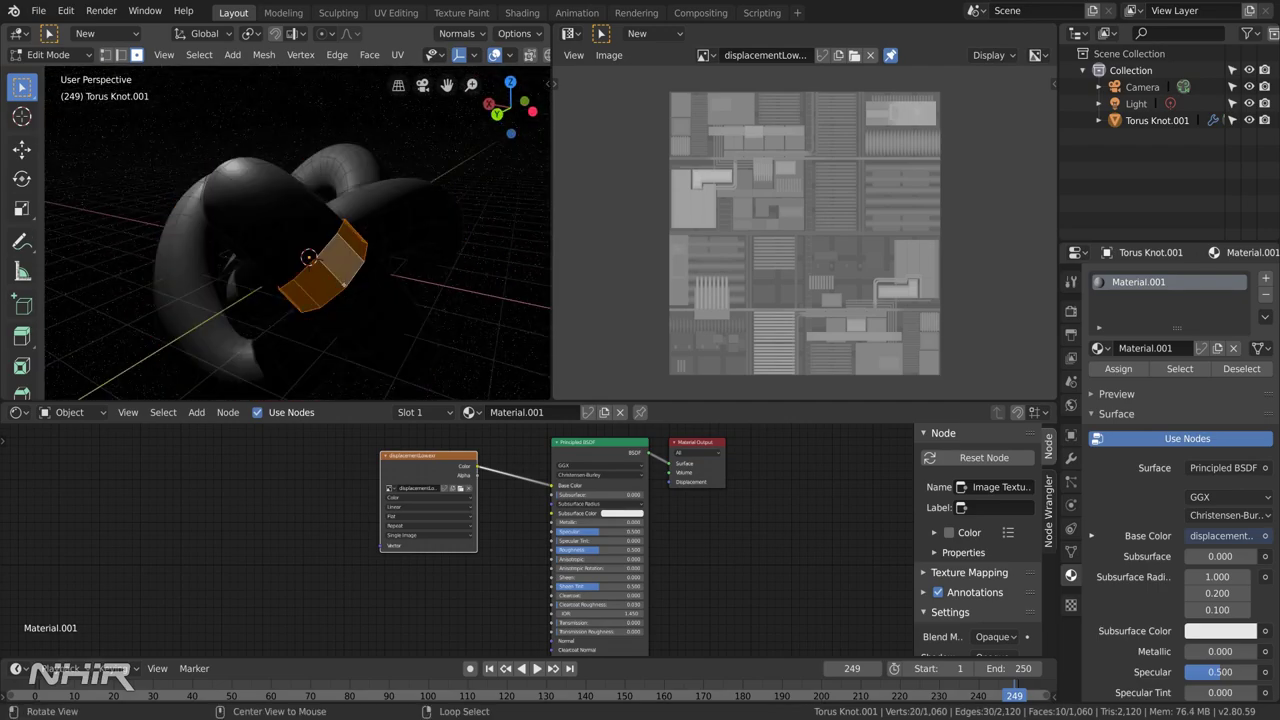
key("2")
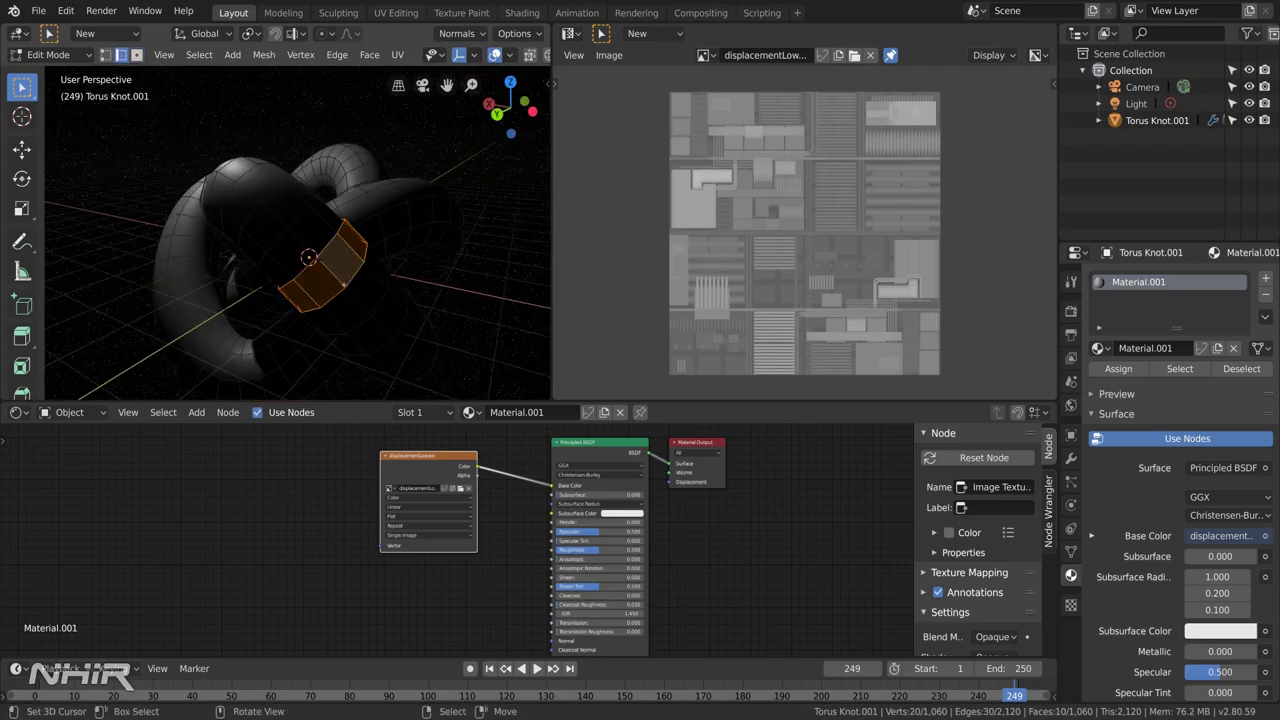
left_click(303, 245, "alt")
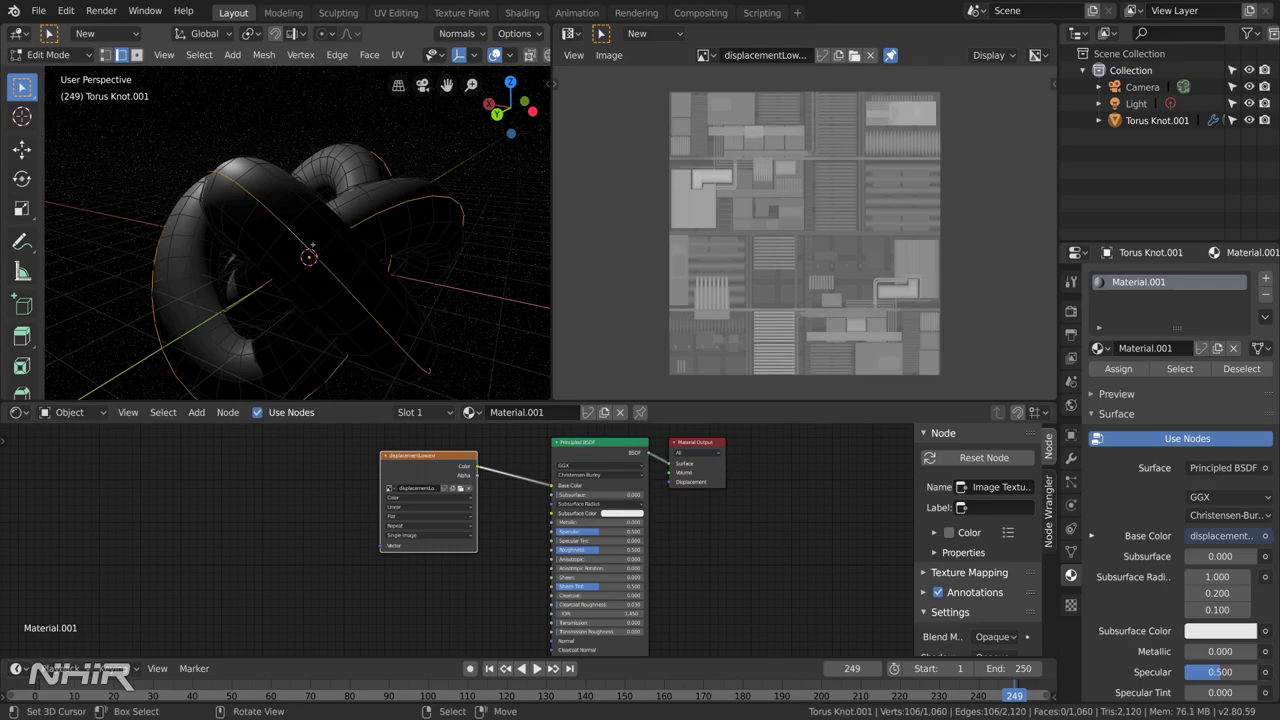
left_click(350, 285, "alt")
middle_click_drag(350, 285, 392, 330)
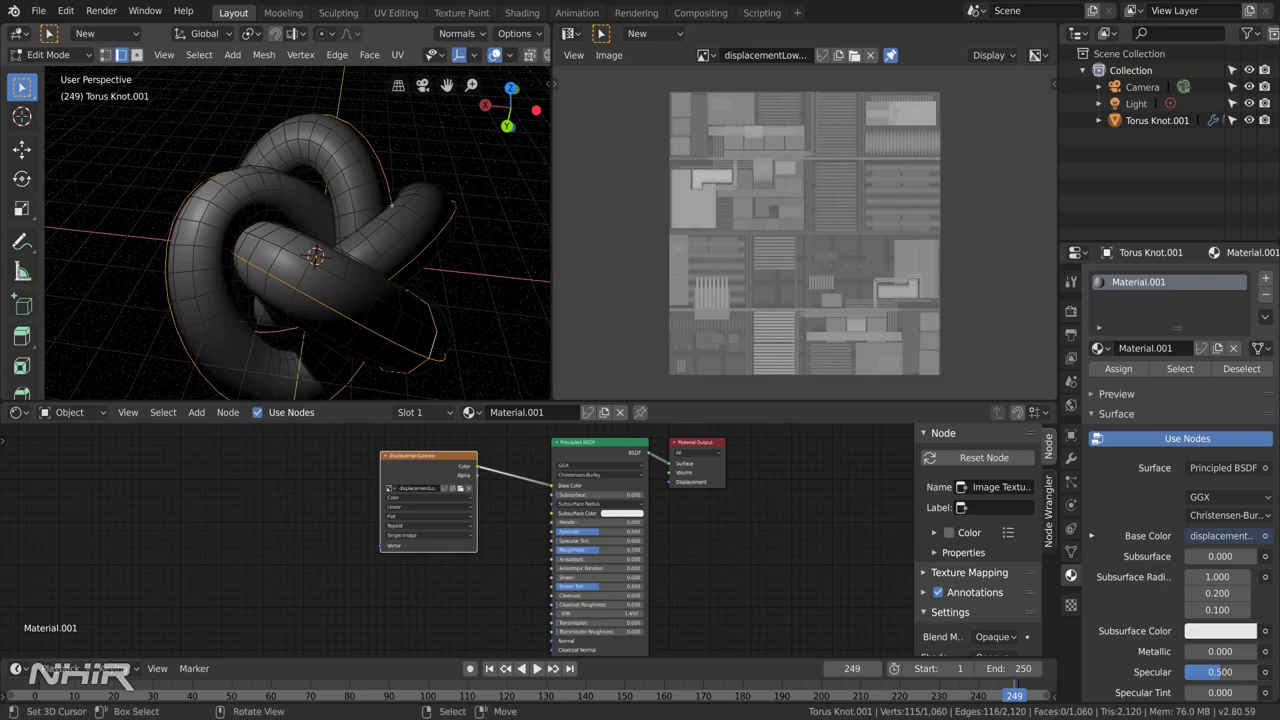
- Mark the chosen edge loop as a seam, then select the whole mesh
key("ctrl+e")
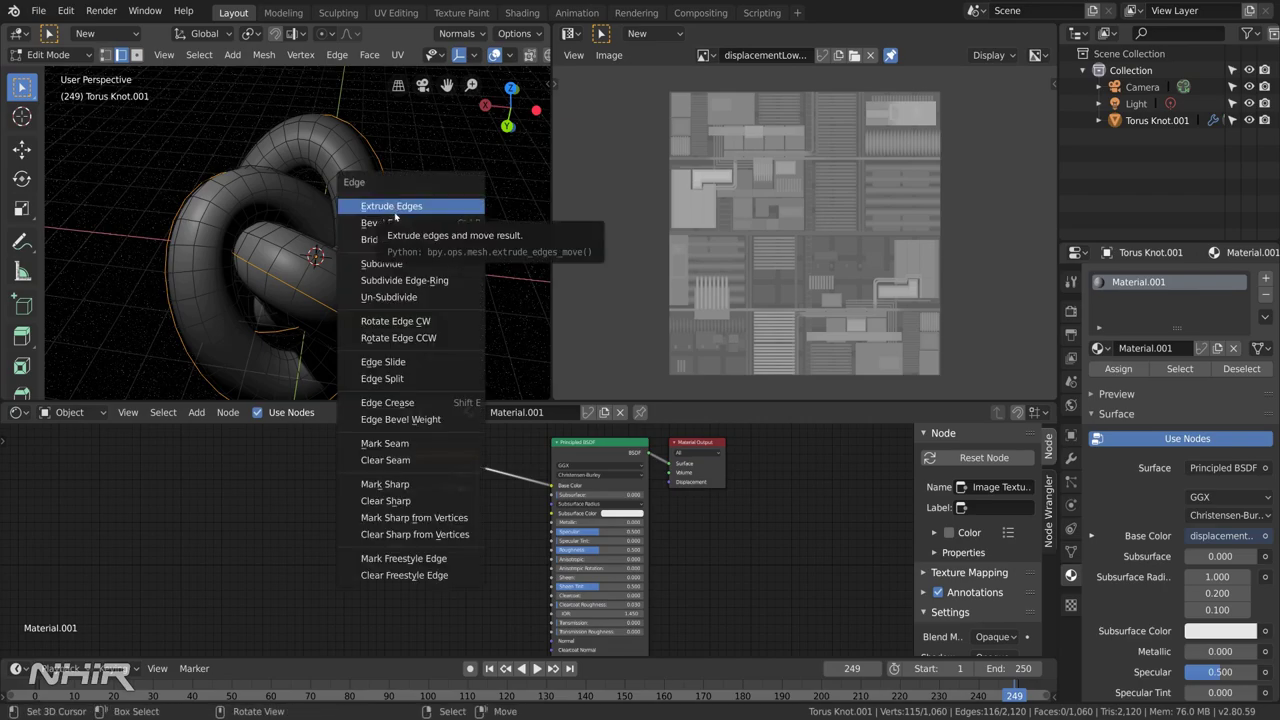
left_click(414, 444)
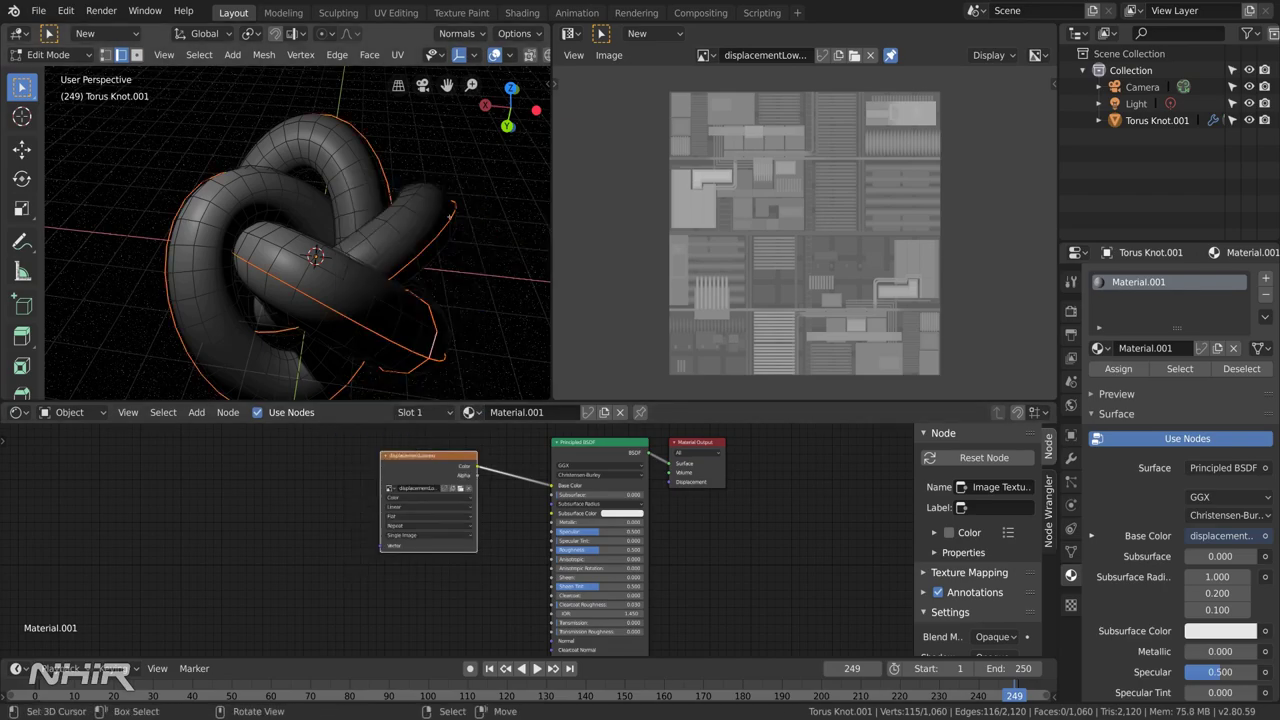
key("a")
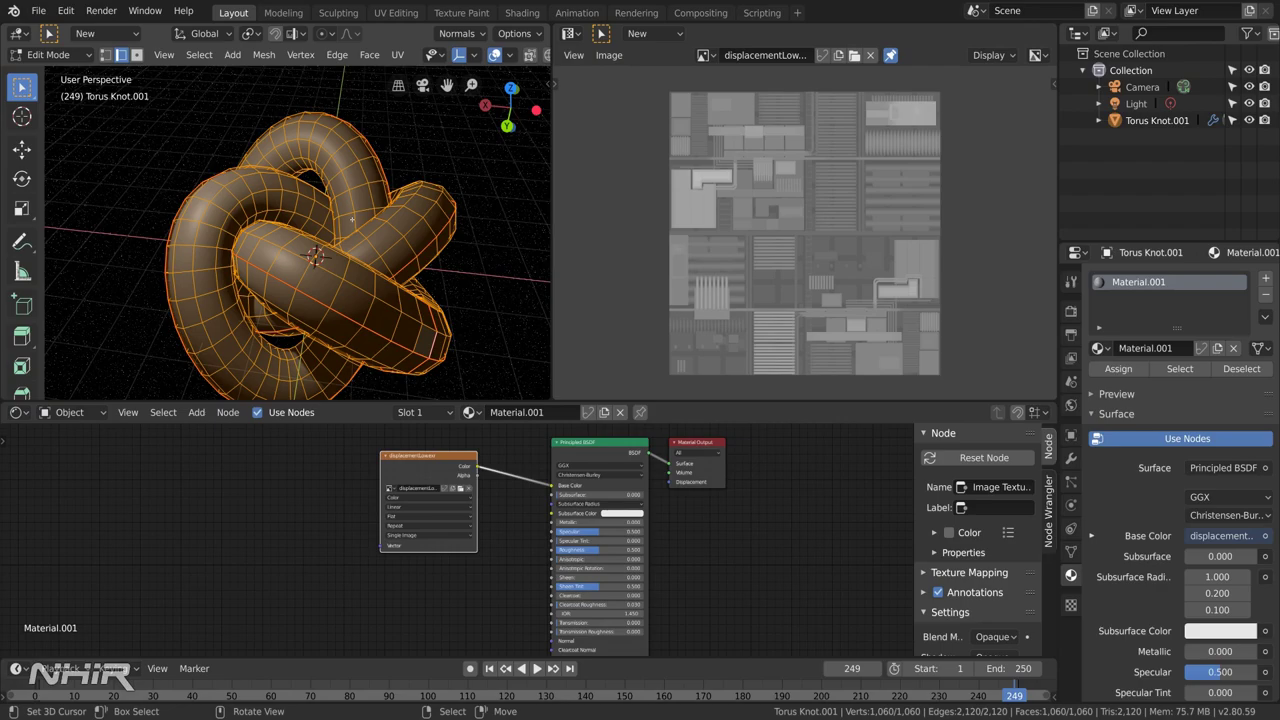
- Reset the knot's UVs, unwrap with Follow Active Quads, and zoom the UV Editor onto the strip
key("u")
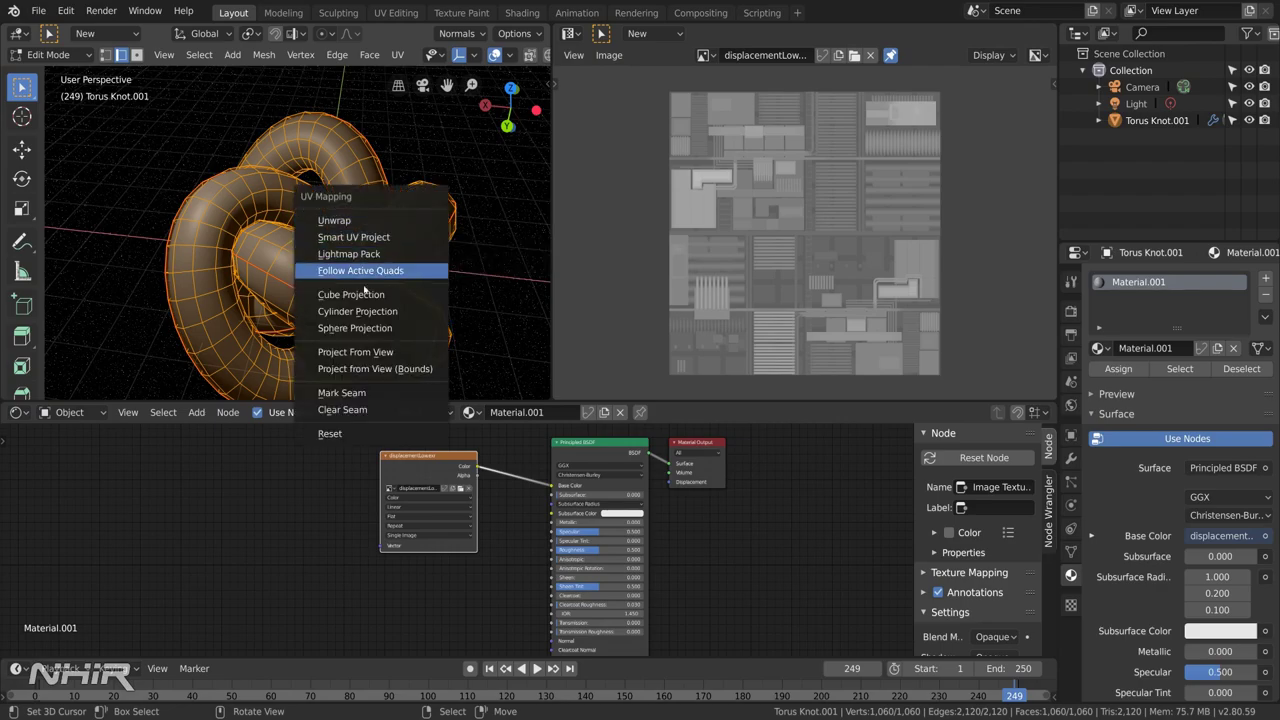
left_click(364, 436)
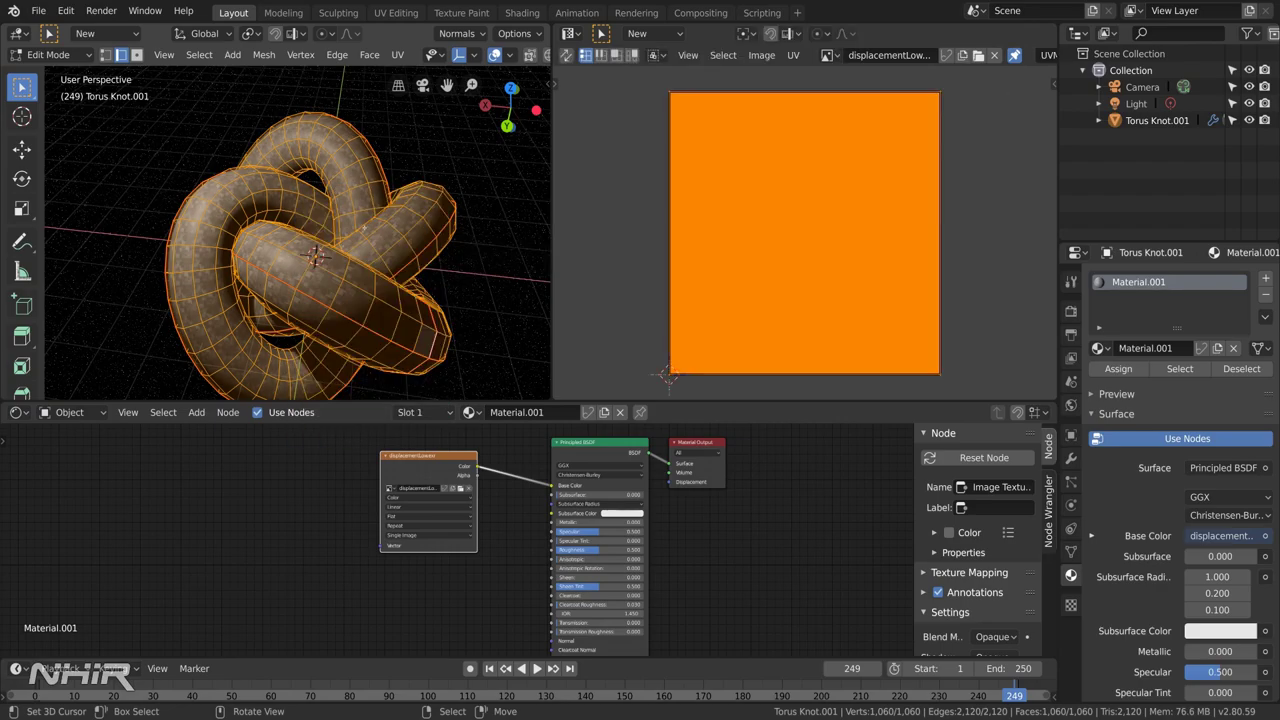
key("u")
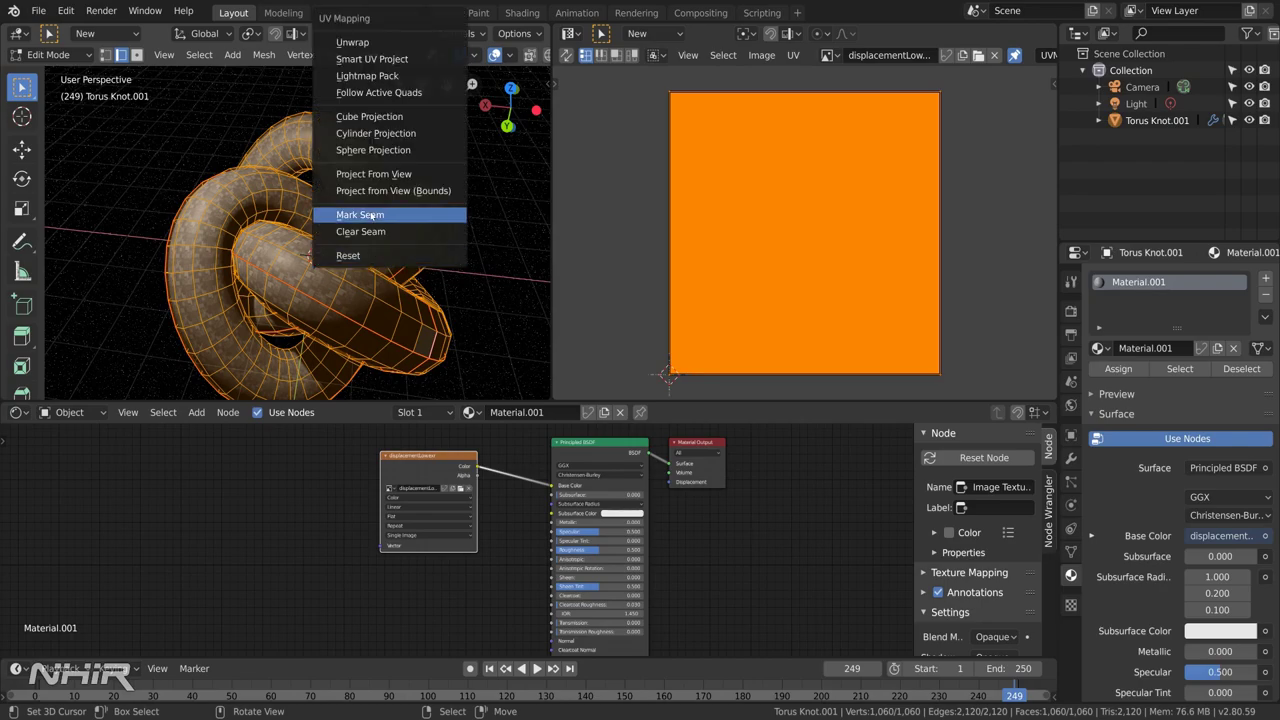
left_click(380, 92)
left_click(399, 130)
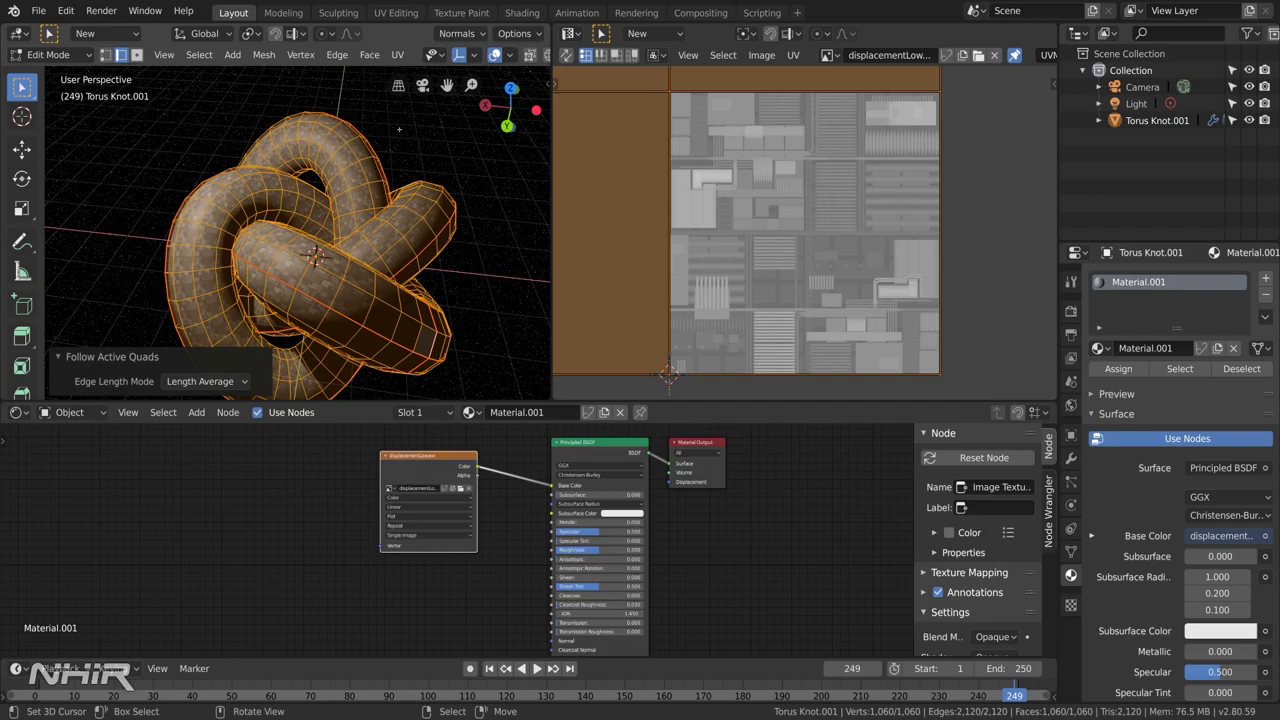
scroll(663, 243, "down", 5)
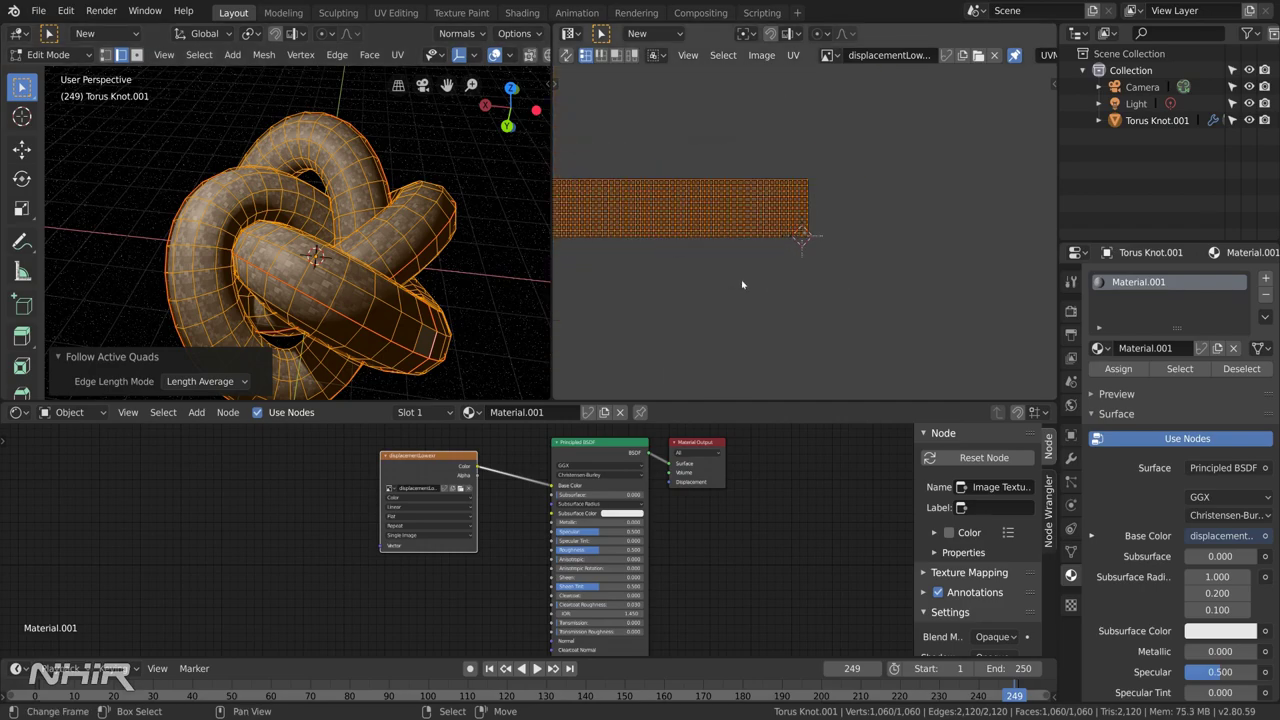
middle_click_drag(737, 251, 771, 223)
scroll(746, 294, "up", 3)
scroll(746, 294, "up", 2)
scroll(771, 226, "up", 2)
scroll(771, 226, "up", 3)
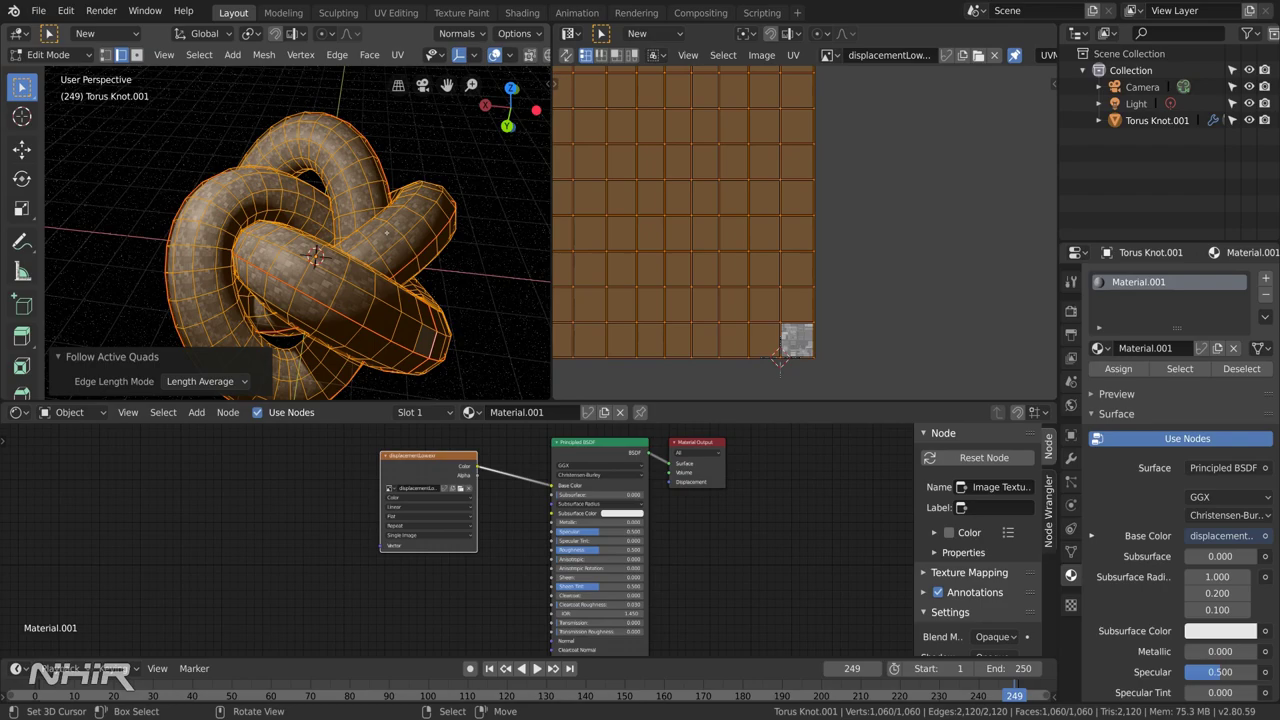
- Scale the UV strip to 0.1 and move the island onto the texture image
scroll(777, 278, "down", 5)
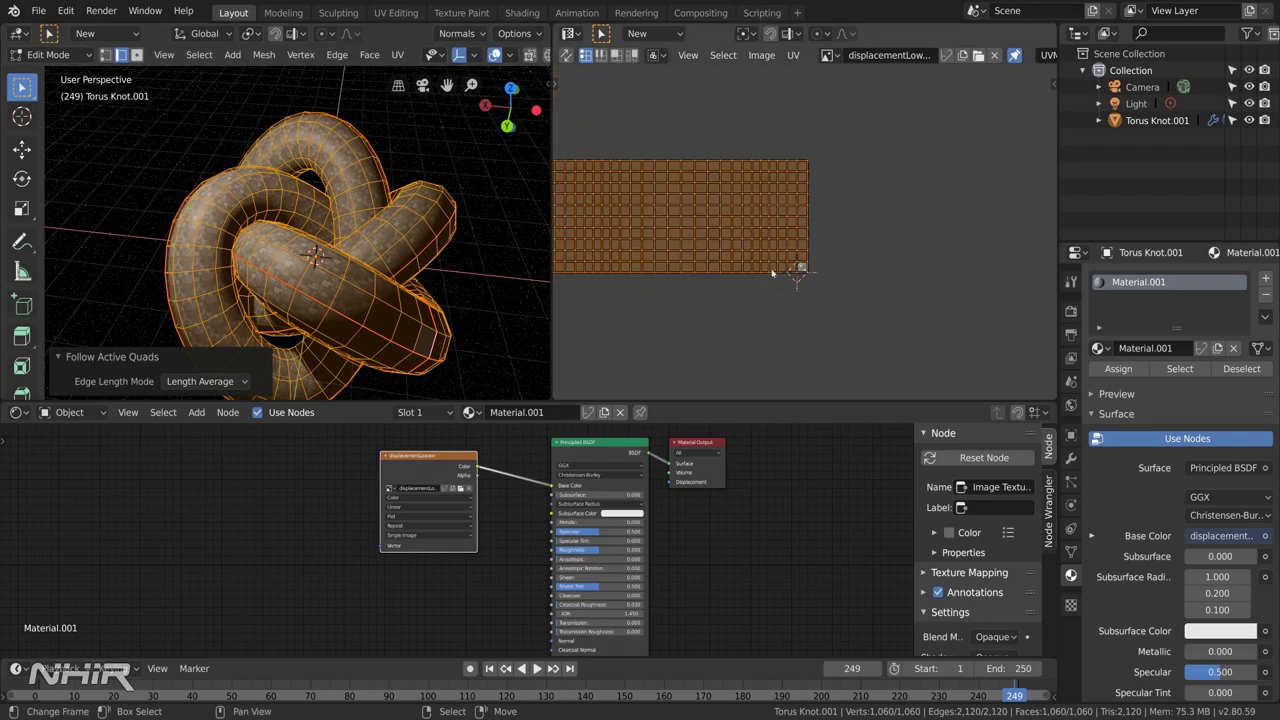
type("s.1")
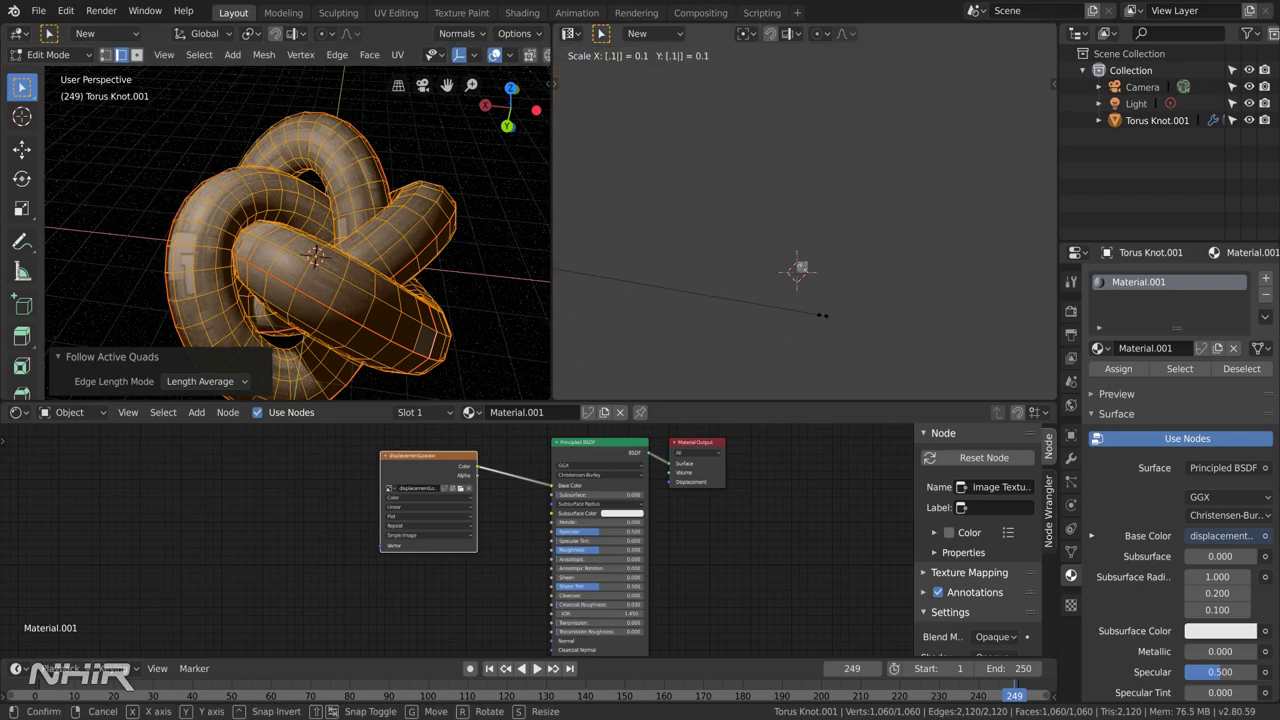
key("Return")
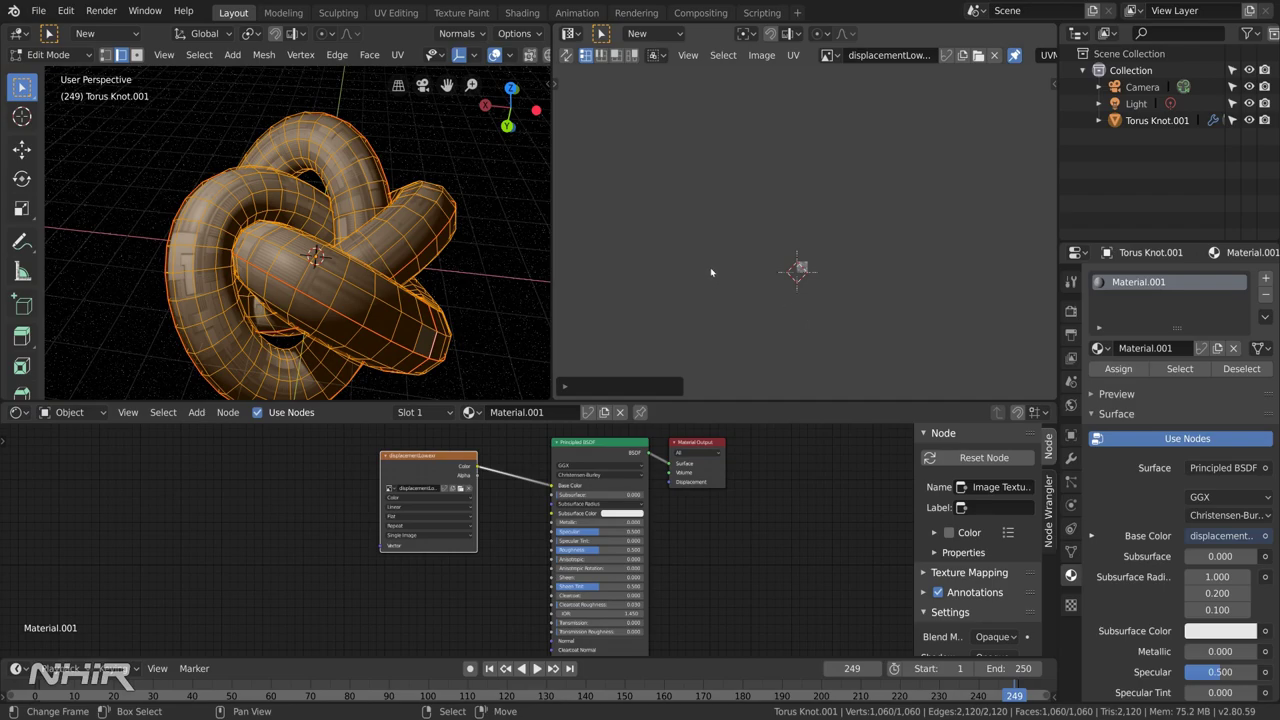
key("KP_Decimal")
scroll(710, 267, "up", 3)
key("g")
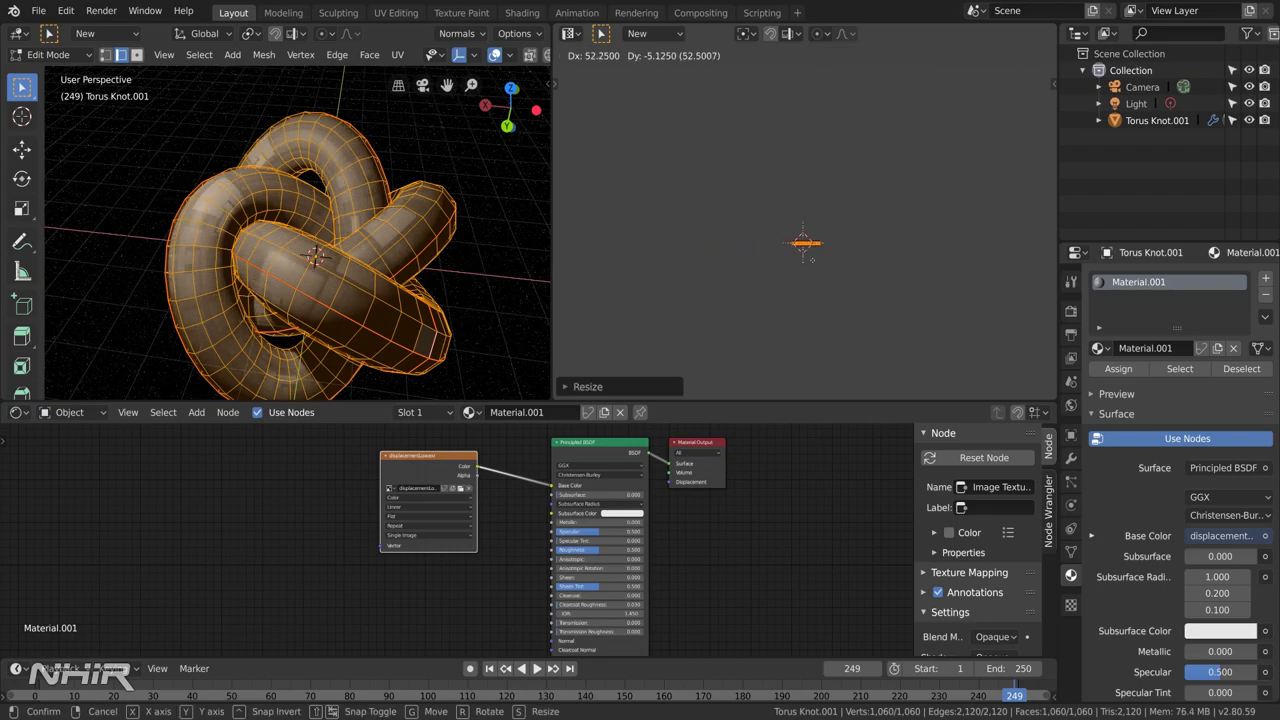
left_click(797, 262)
- Shrink the strip further to 0.33 and place it over the displacement image
key("KP_Decimal")
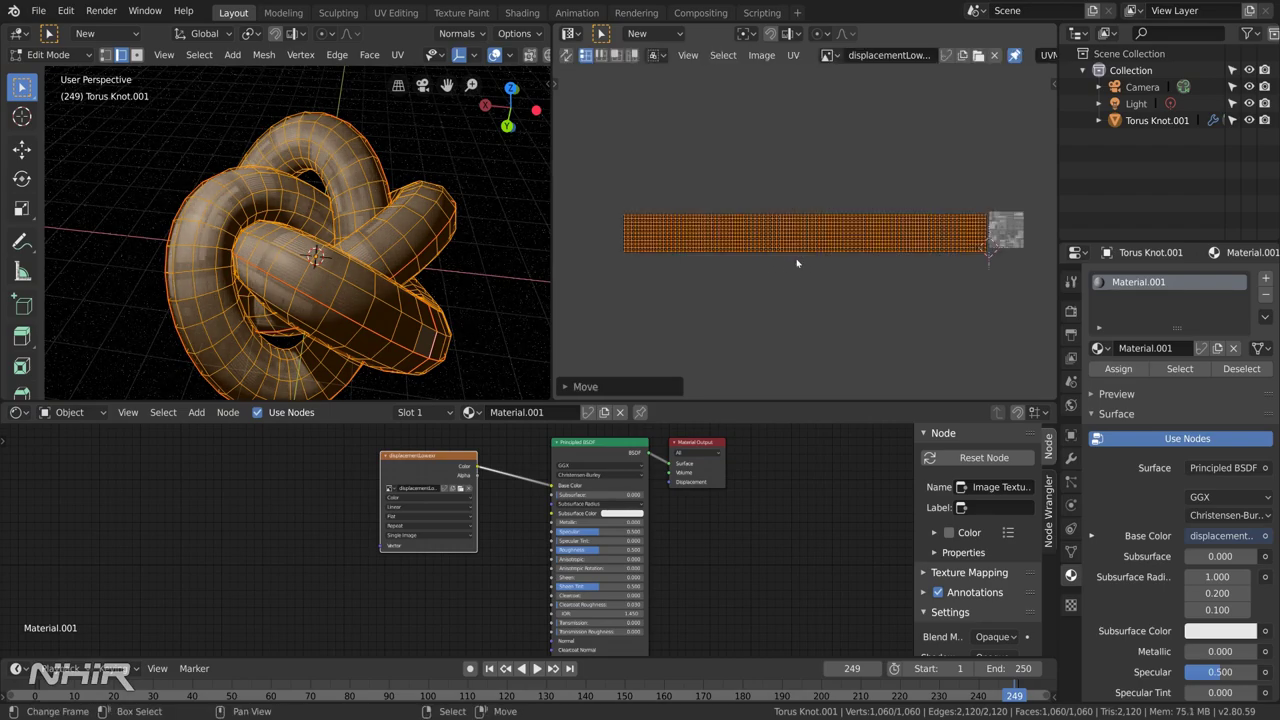
middle_click_drag(823, 265, 683, 312)
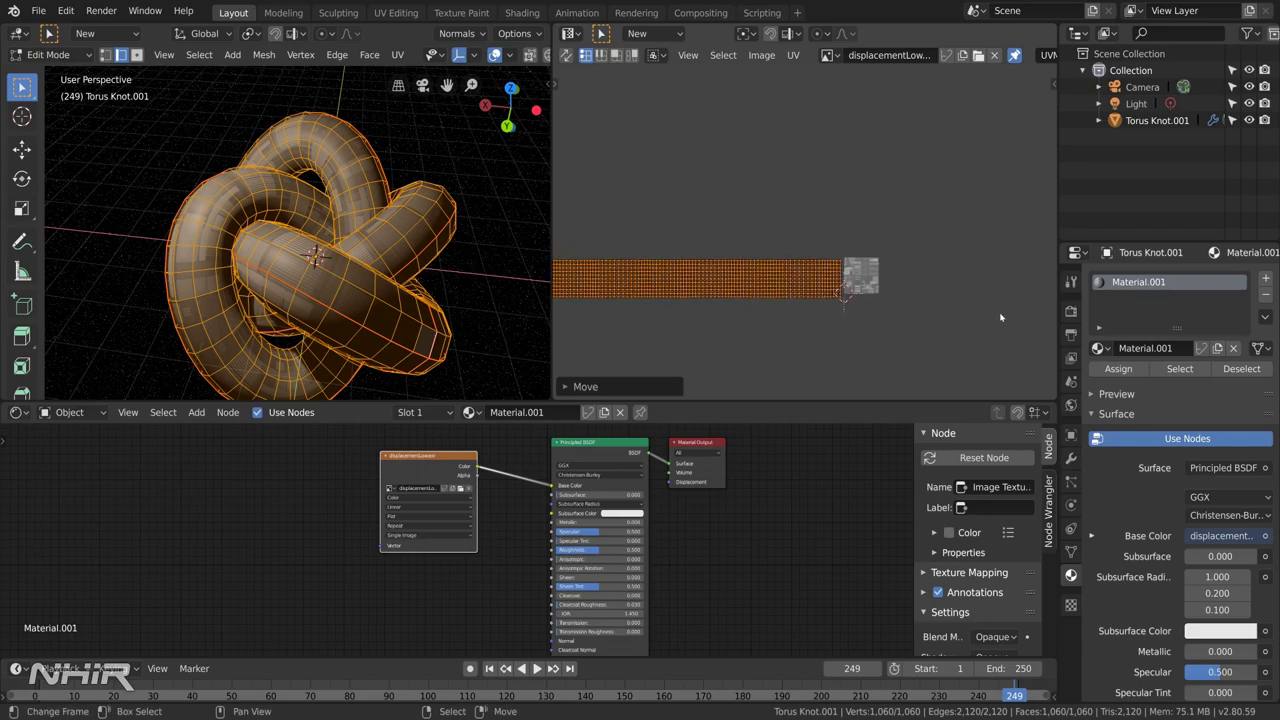
key("s")
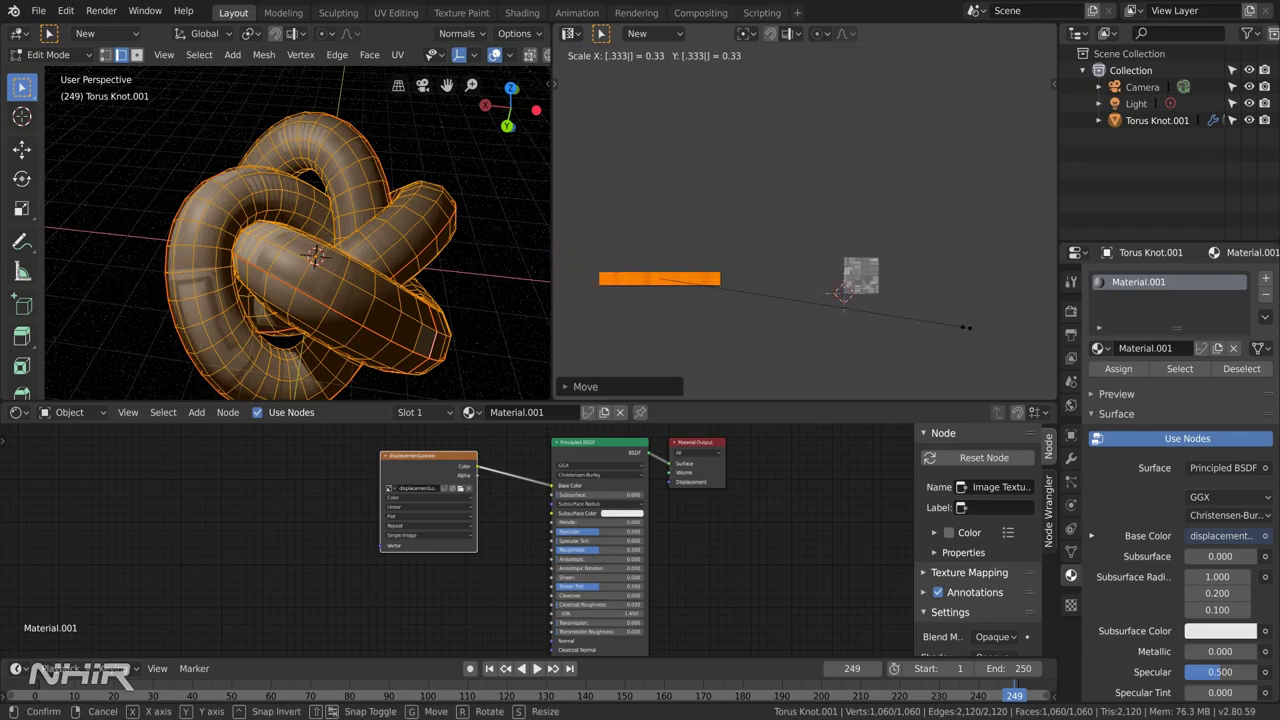
left_click(966, 331)
key("g")
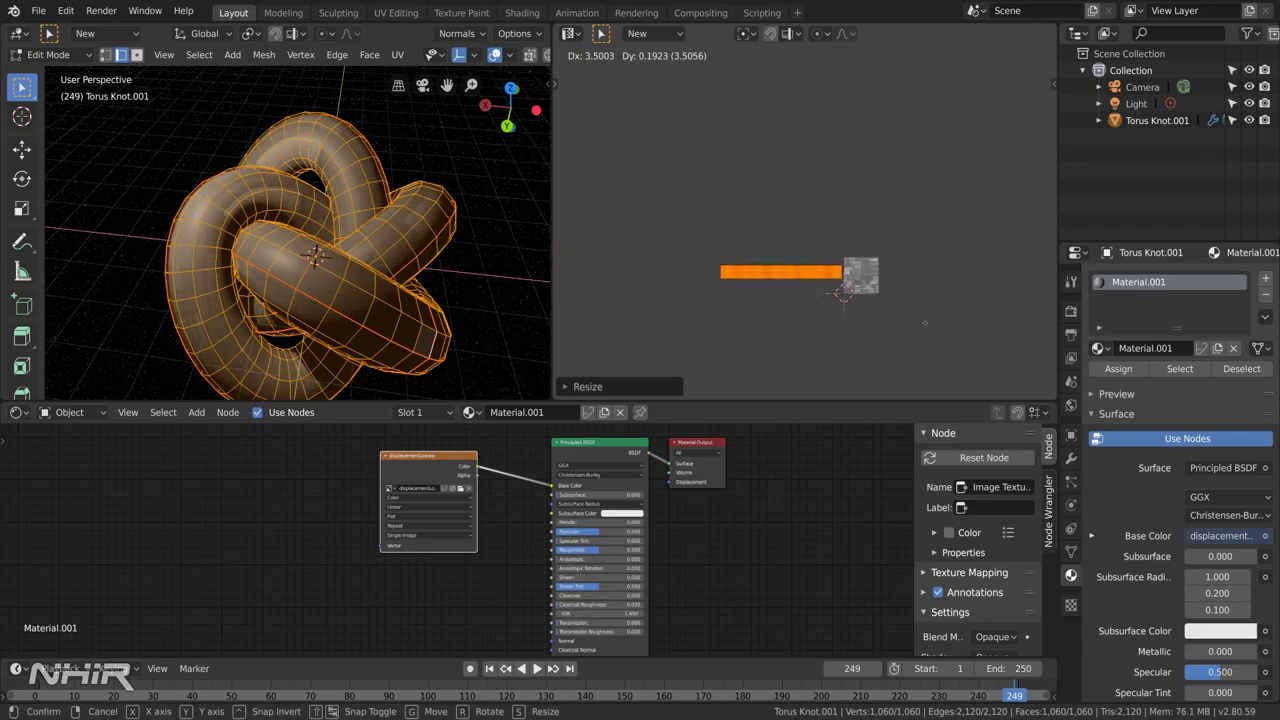
left_click(950, 324)
middle_click_drag(561, 307, 563, 297)
left_click_drag(436, 458, 446, 459)
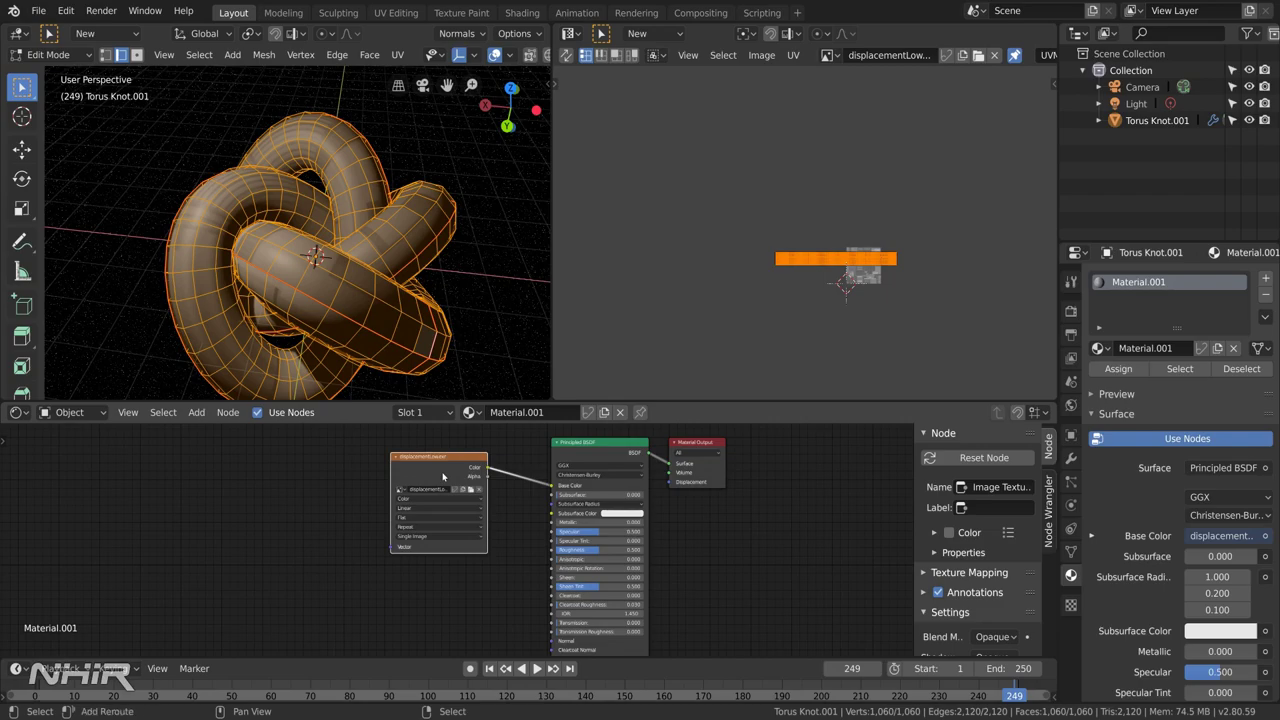
- Add a Mapping node and a Texture Coordinate node to the left of the image texture
key("shift+a")
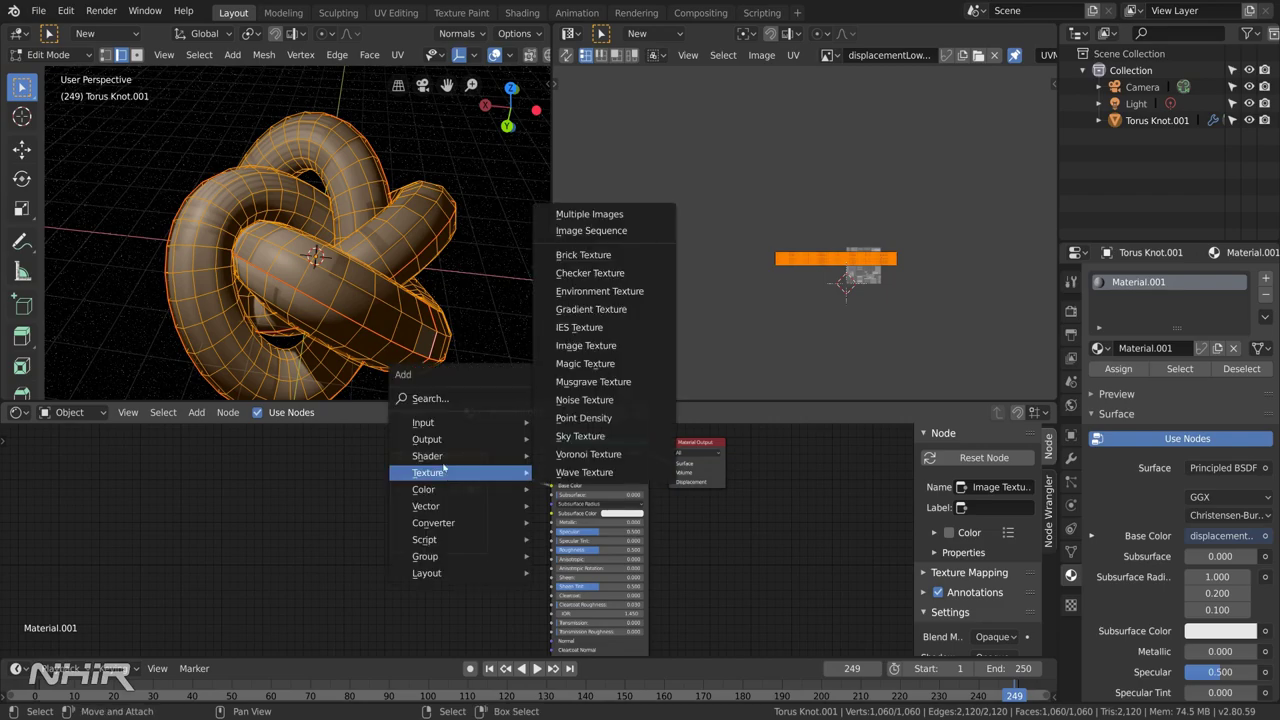
mouse_move(444, 425)
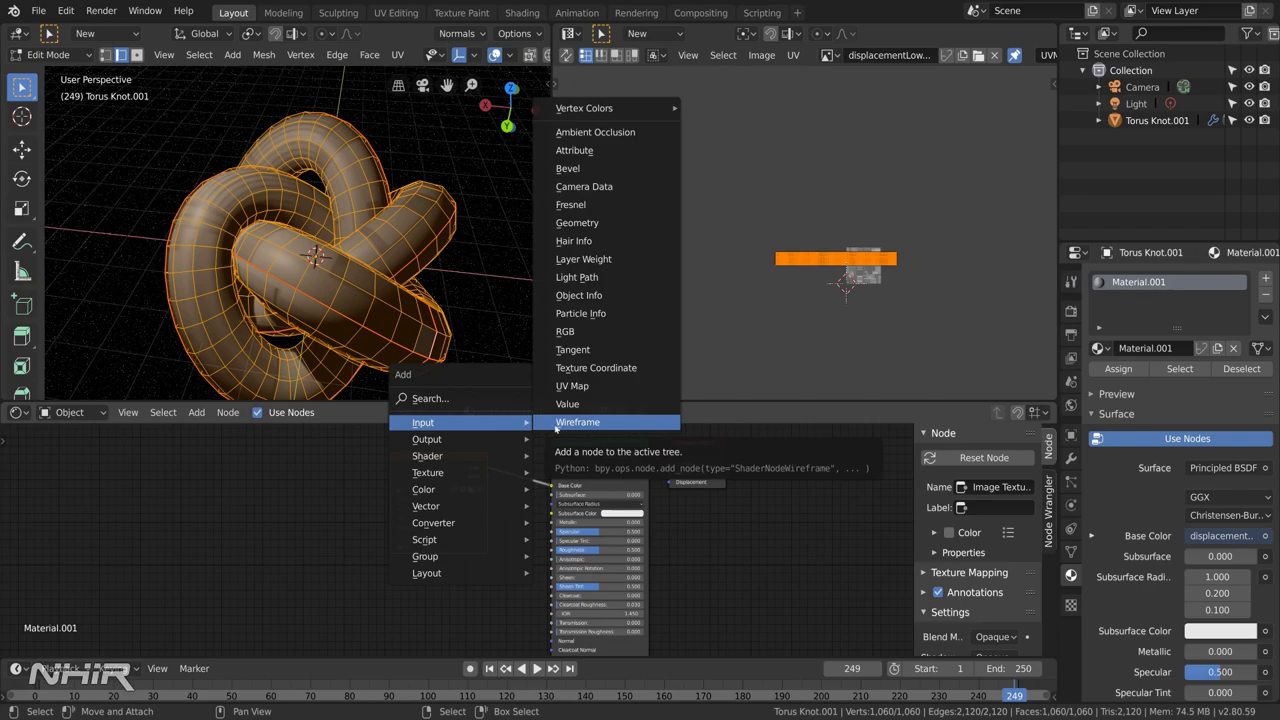
mouse_move(465, 508)
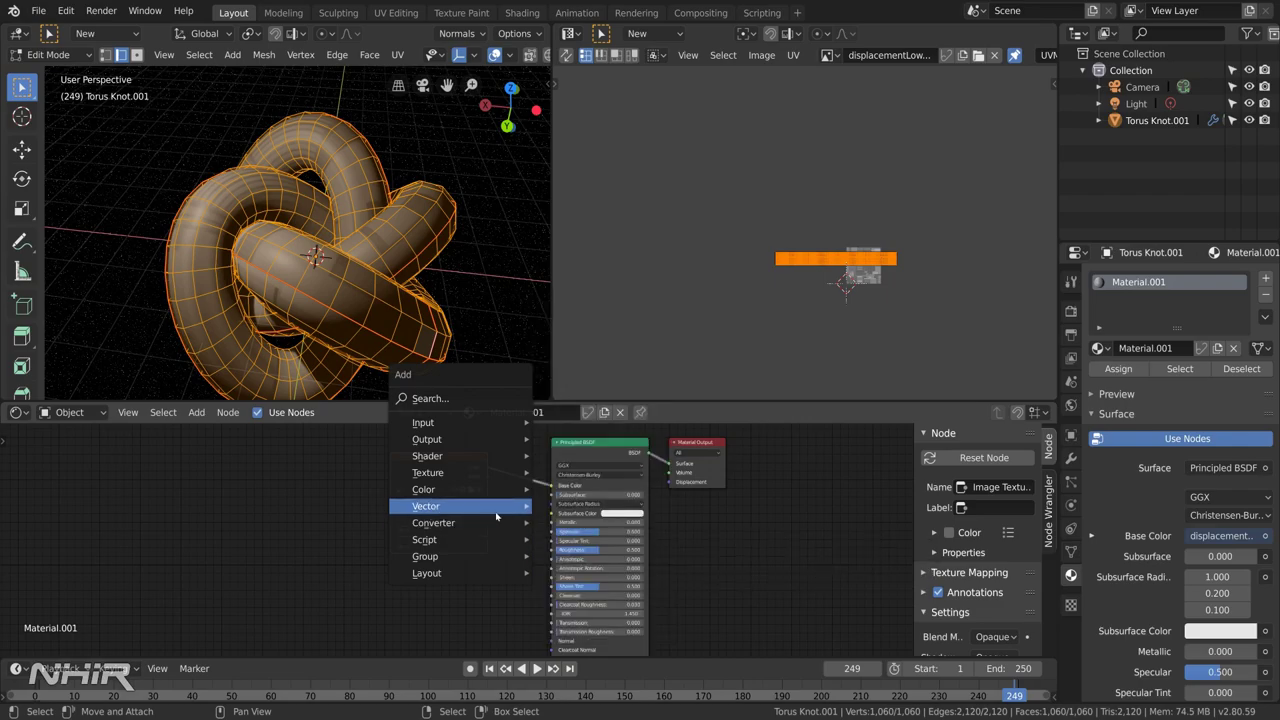
left_click(574, 542)
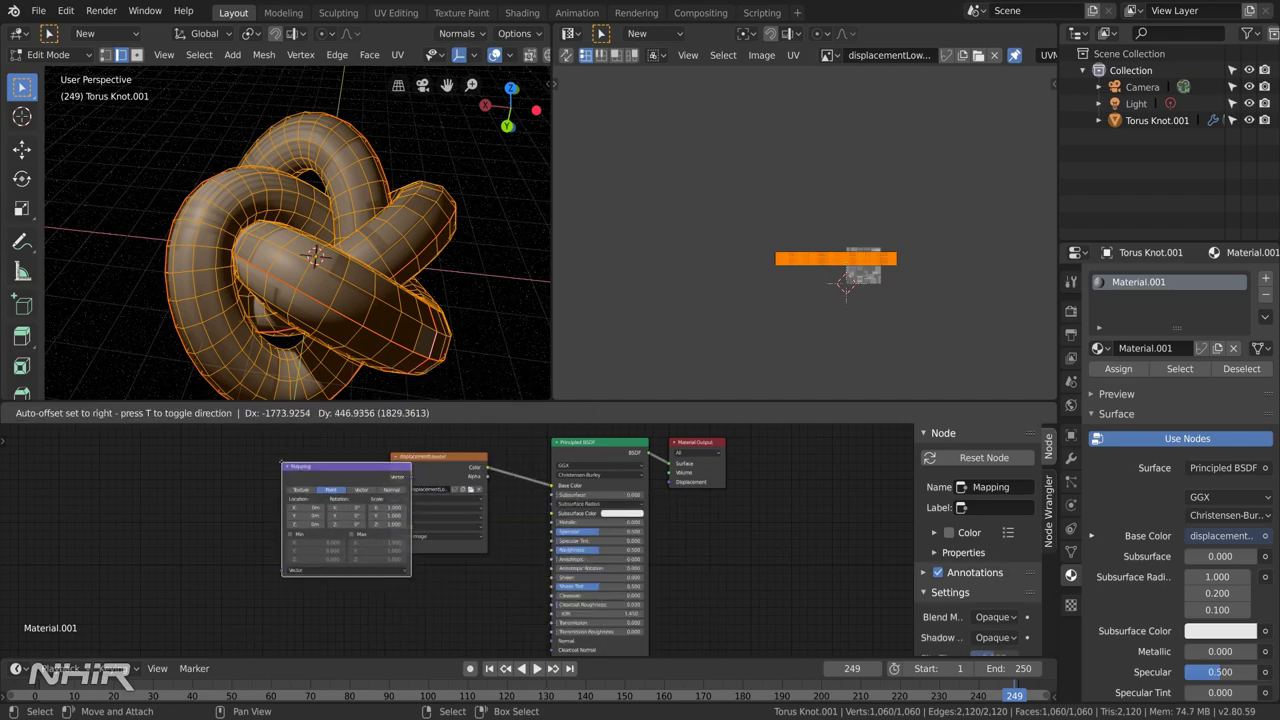
left_click(239, 459)
key("shift+a")
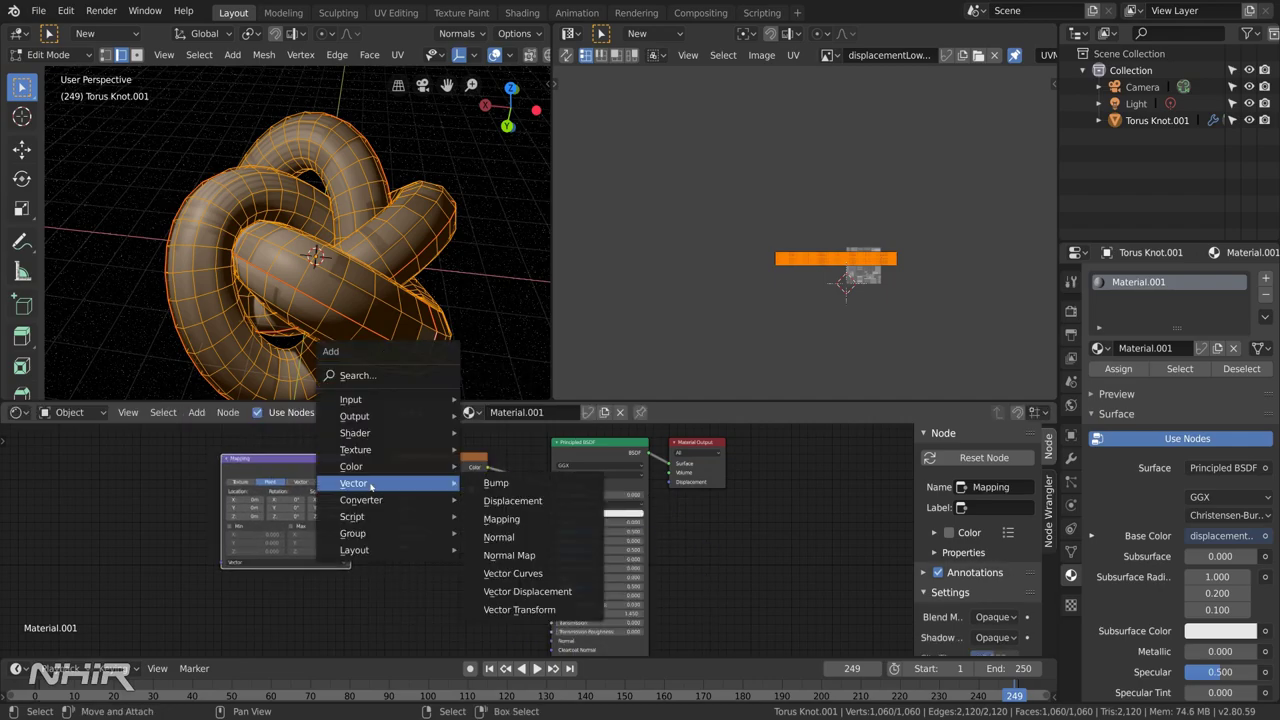
mouse_move(352, 399)
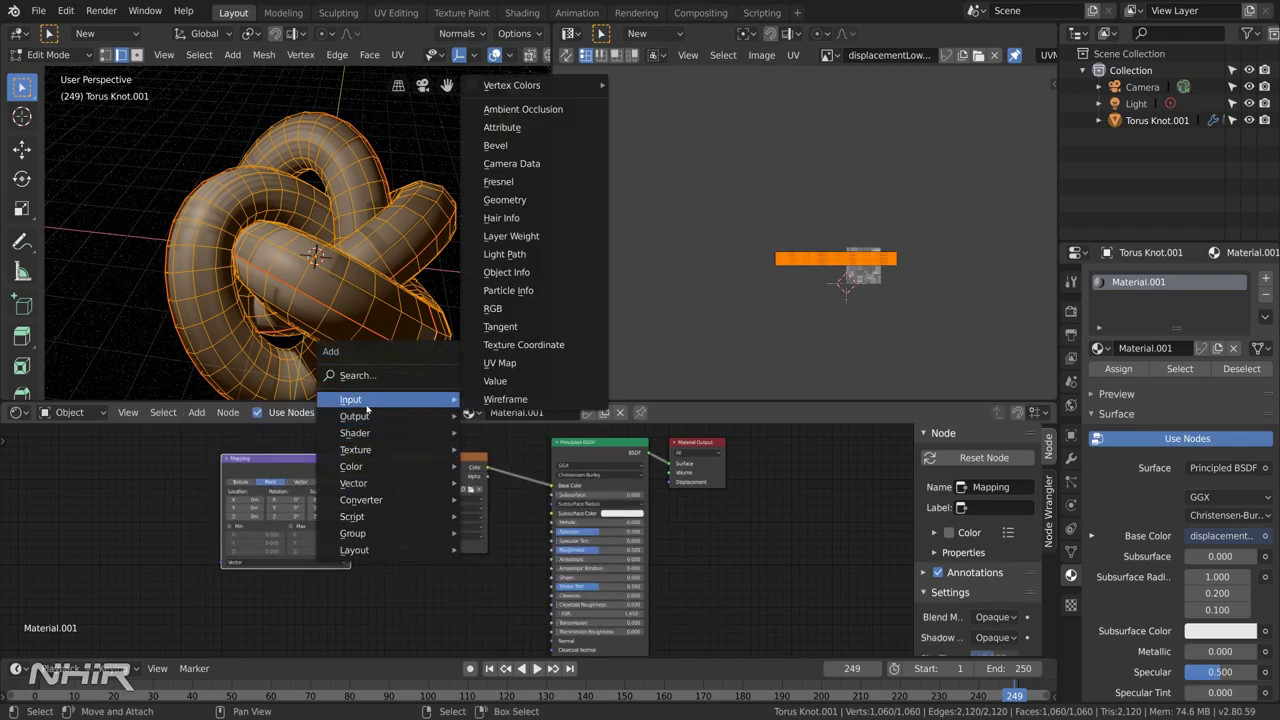
left_click(522, 345)
left_click(158, 471)
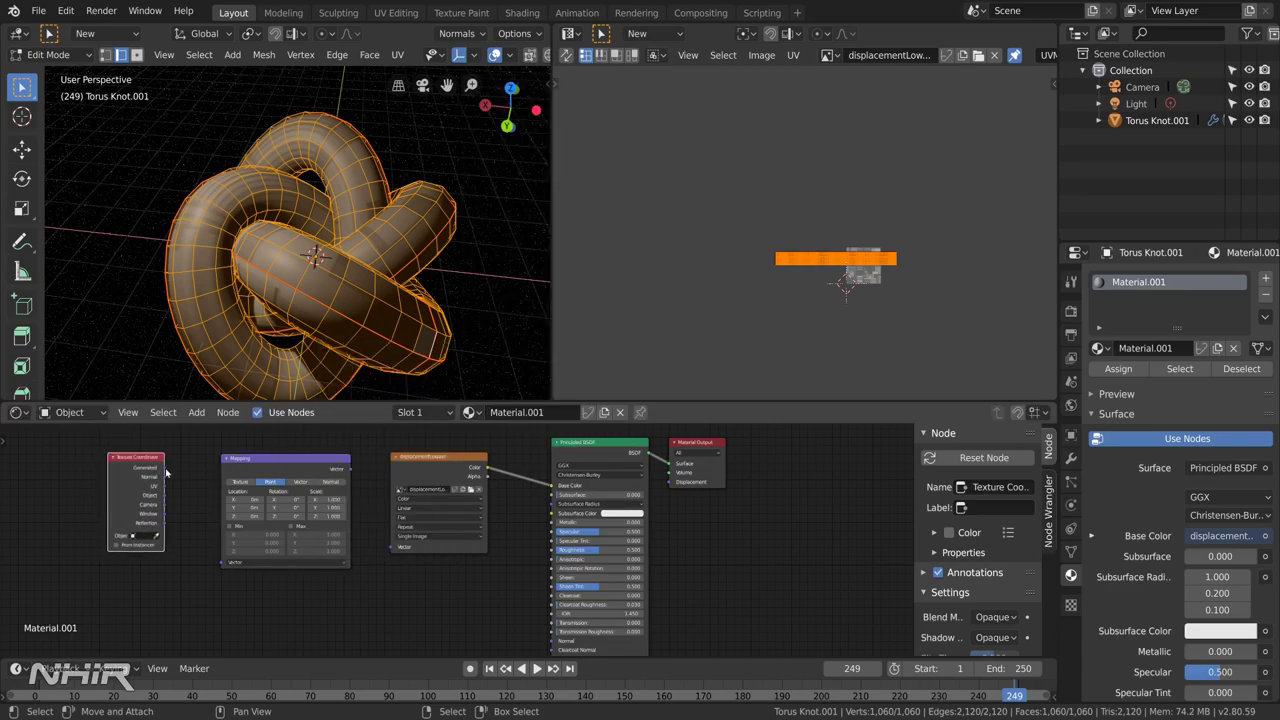
- Connect Texture Coordinate UV to Mapping Vector, and Mapping to the Image Texture's Vector
left_click_drag(164, 486, 224, 563)
left_click_drag(350, 468, 397, 549)
left_click_drag(298, 463, 301, 457)
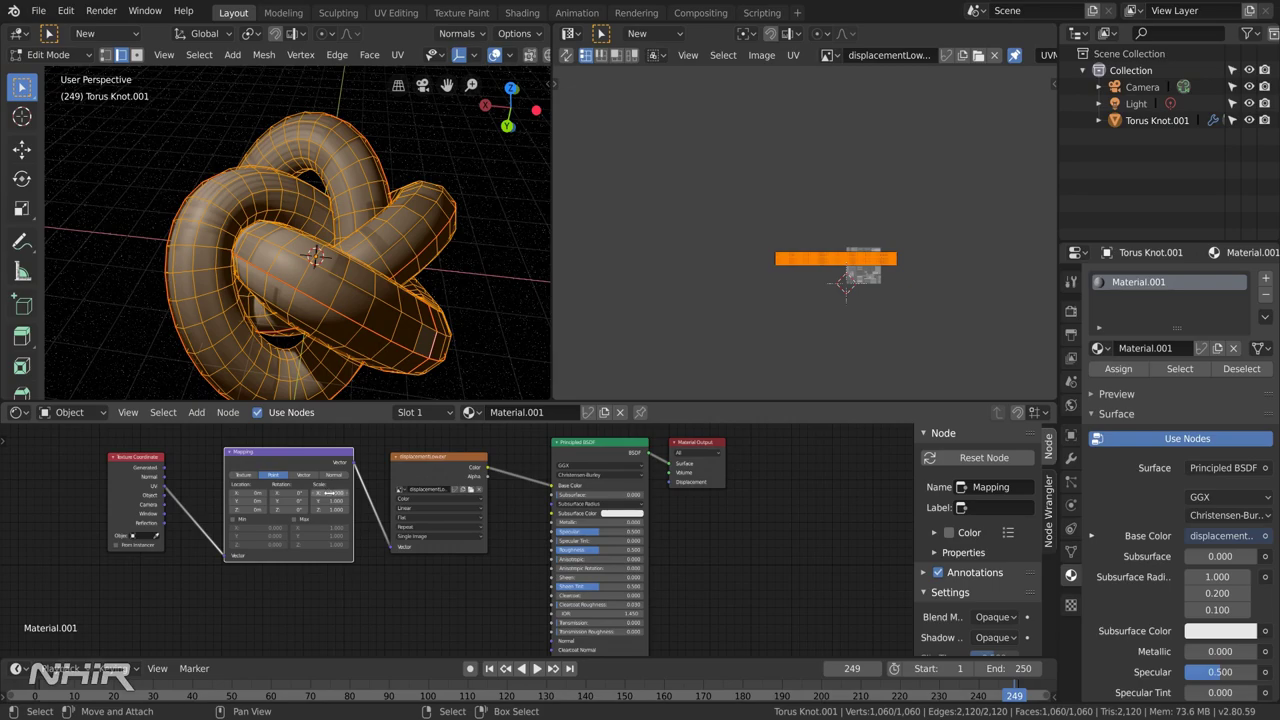
left_click_drag(126, 456, 137, 451)
- Set the Mapping node's Scale to X 25 and Y 10
left_click(330, 493)
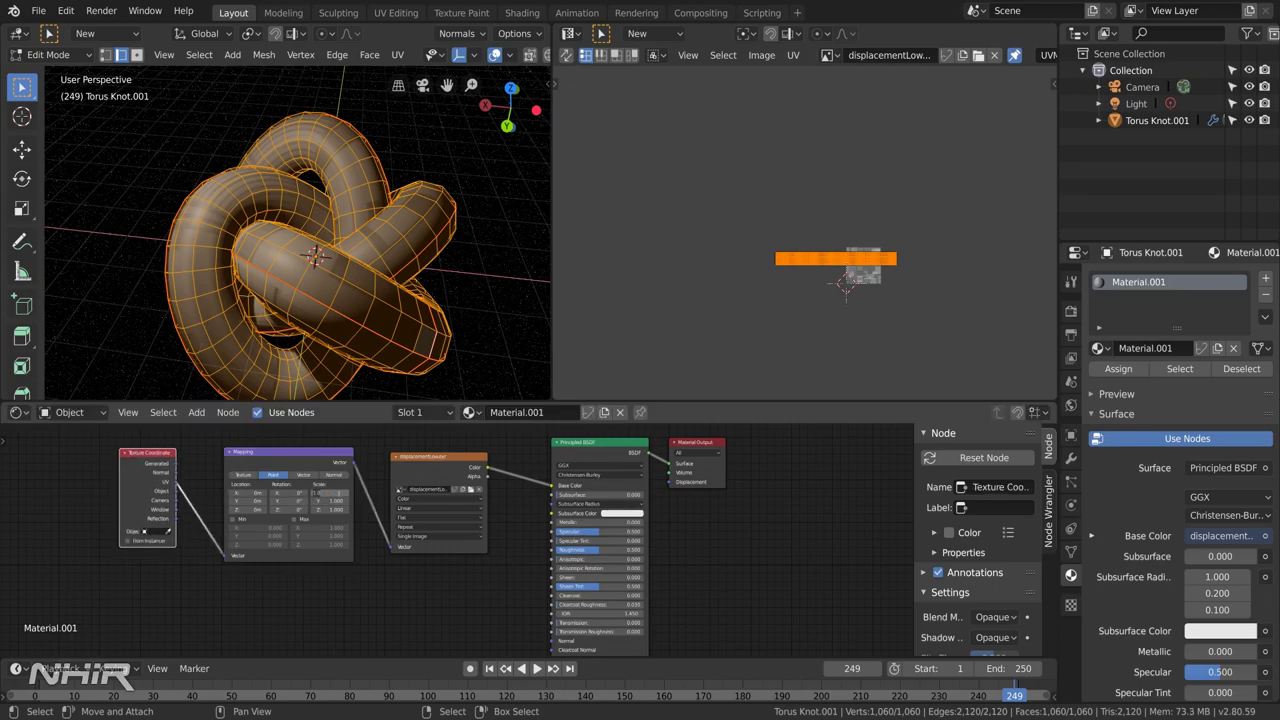
type("25")
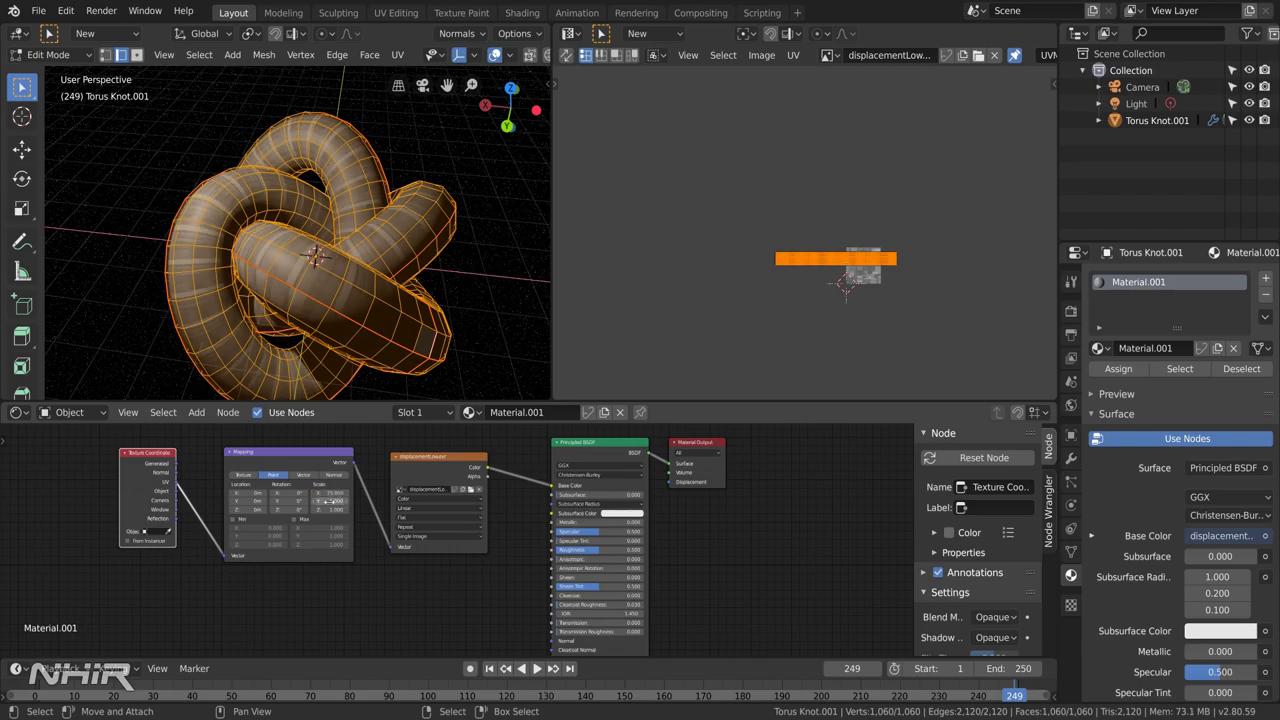
left_click(326, 502)
type("10")
key("Return")
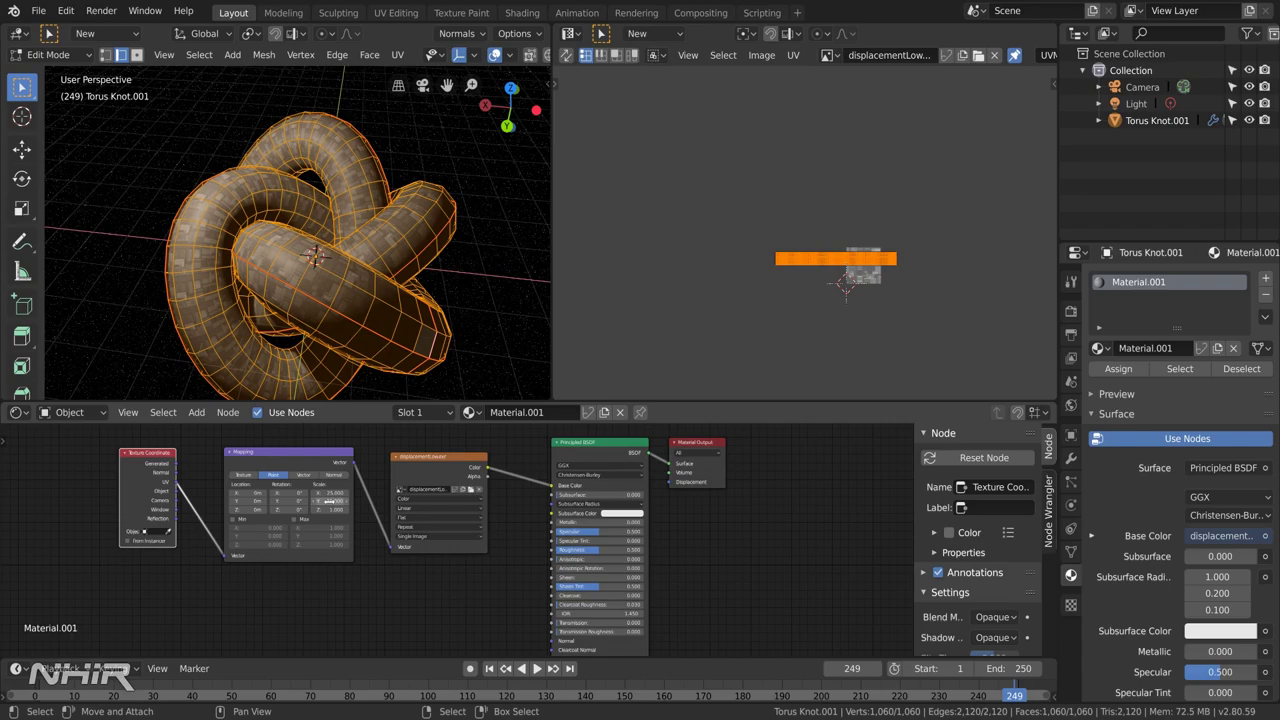
- Toggle between Edit and Object Mode while orbiting, ending in Object Mode on the knot
key("Tab")
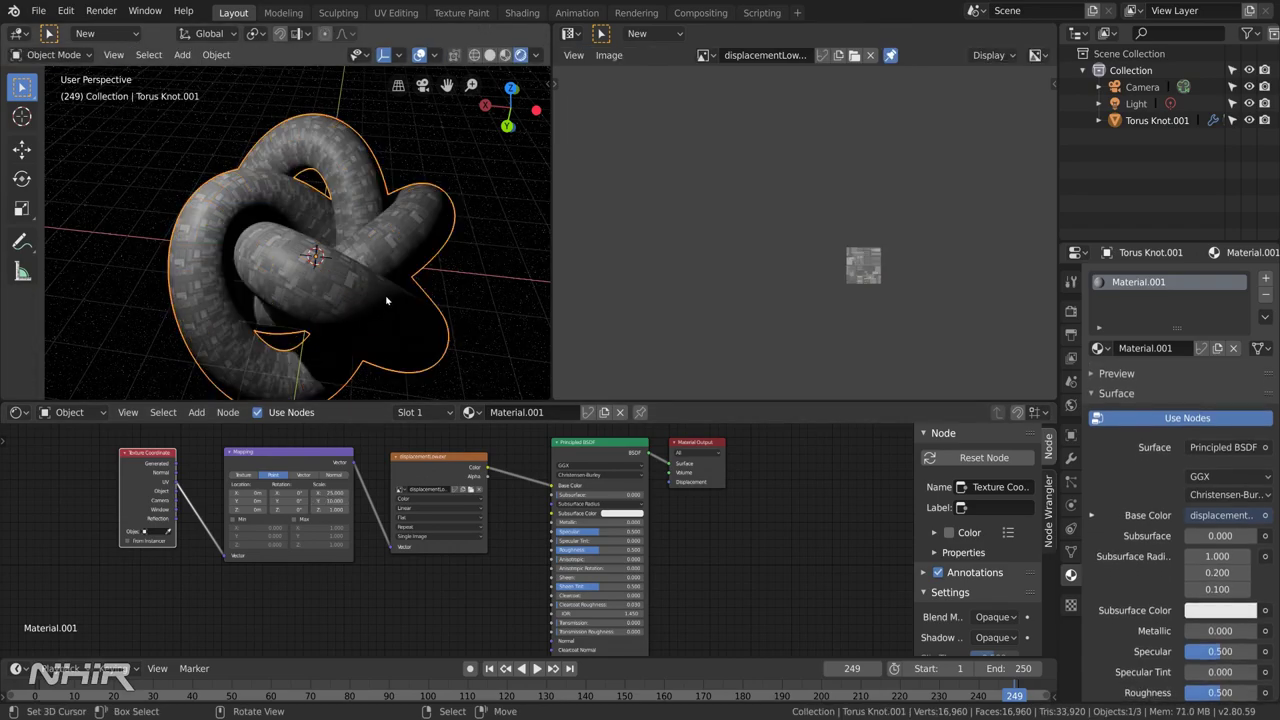
middle_click_drag(316, 286, 260, 233)
scroll(343, 290, "up", 5)
scroll(288, 258, "down", 2)
scroll(288, 258, "down", 1)
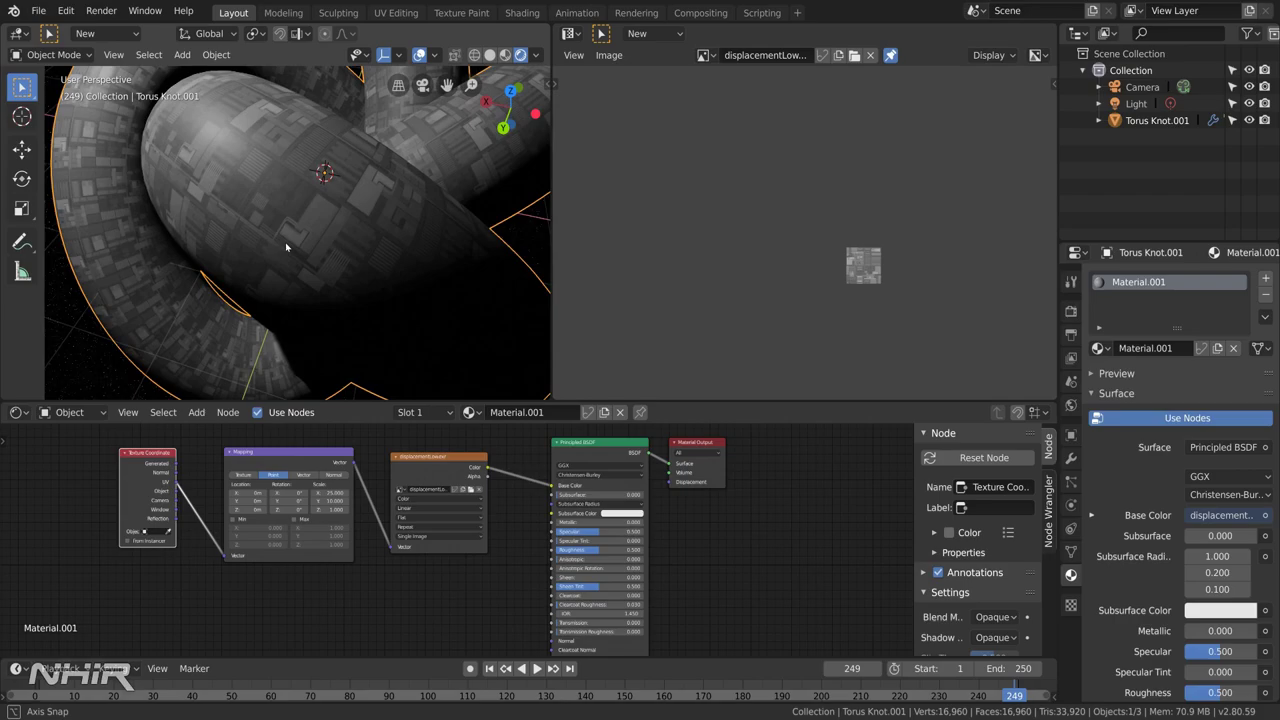
key("Tab")
scroll(285, 242, "down", 2)
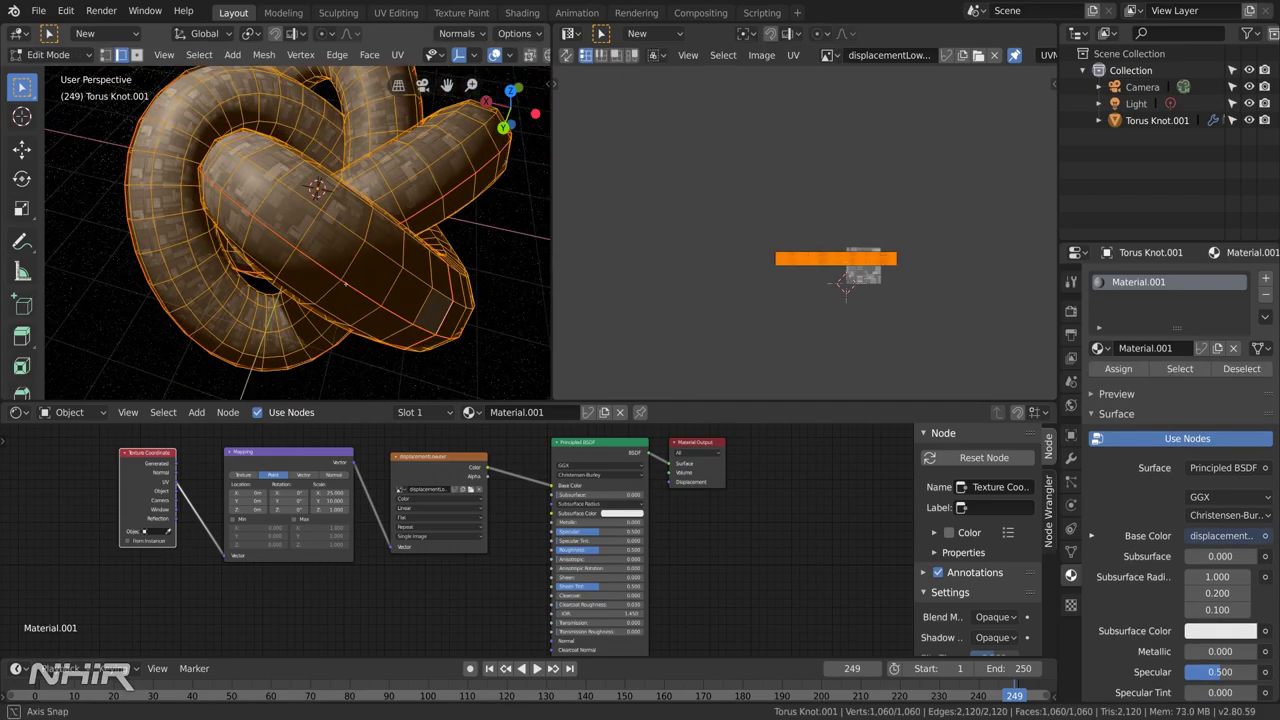
middle_click_drag(344, 284, 388, 232)
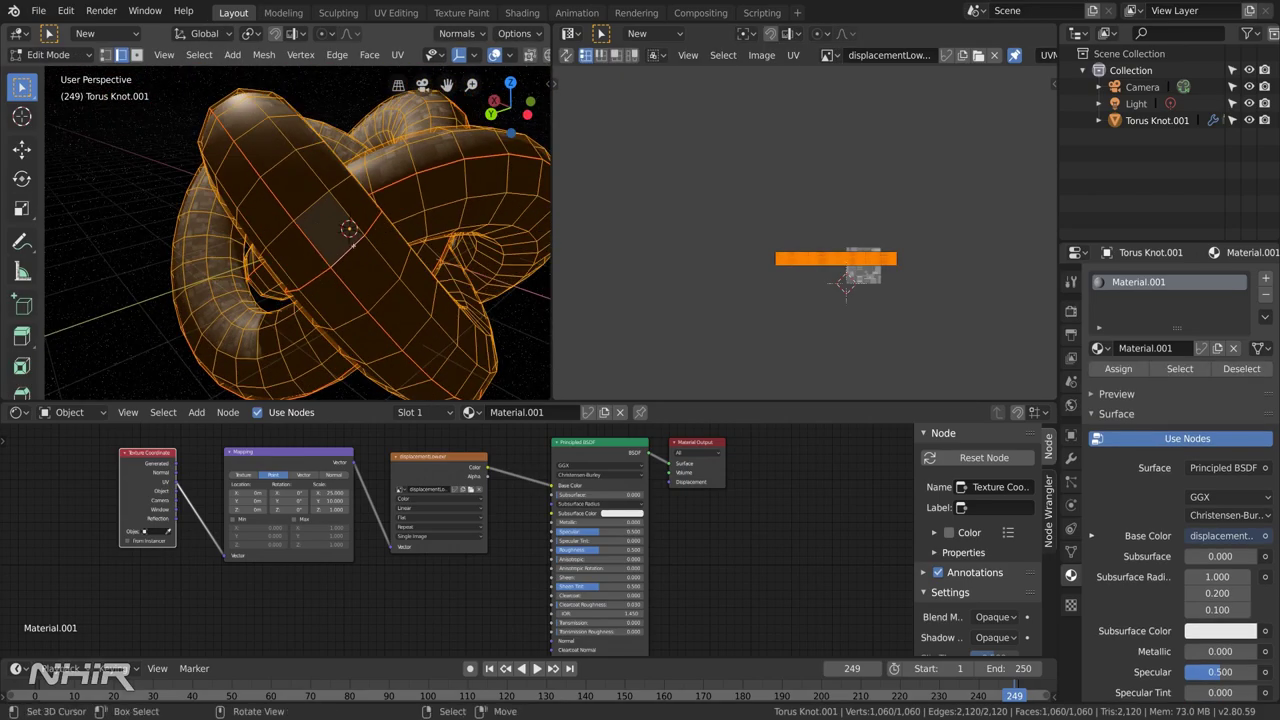
scroll(350, 246, "up", 5)
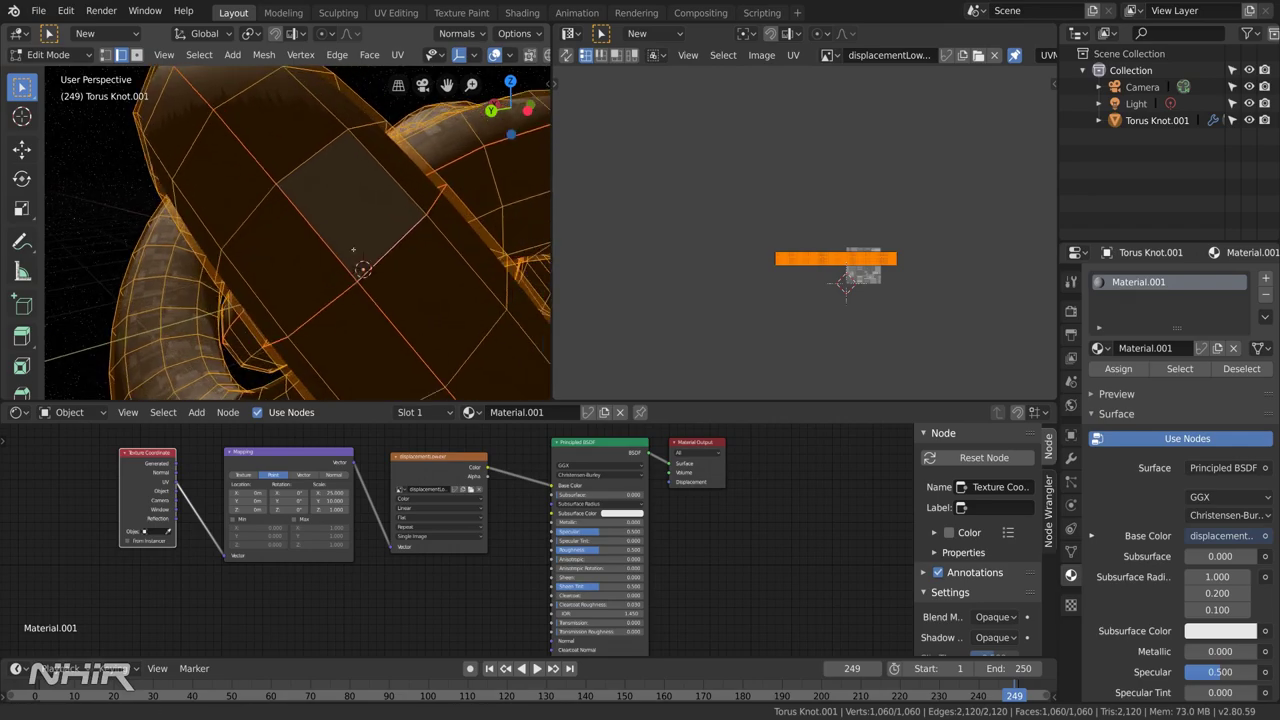
key("Tab")
middle_click_drag(354, 266, 292, 262)
scroll(365, 287, "down", 5)
scroll(337, 246, "up", 3)
- Switch to Material Preview shading and set Mapping Location X to 4.5 m
left_click(505, 55)
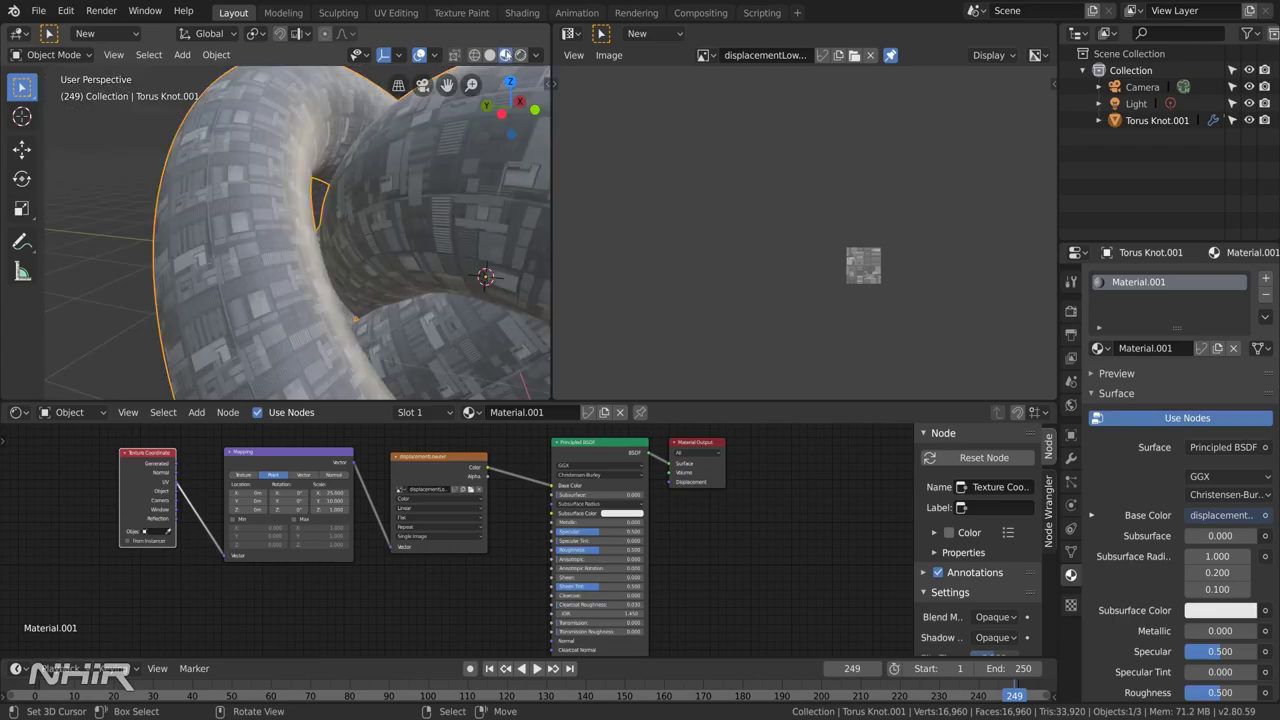
middle_click_drag(398, 232, 389, 234)
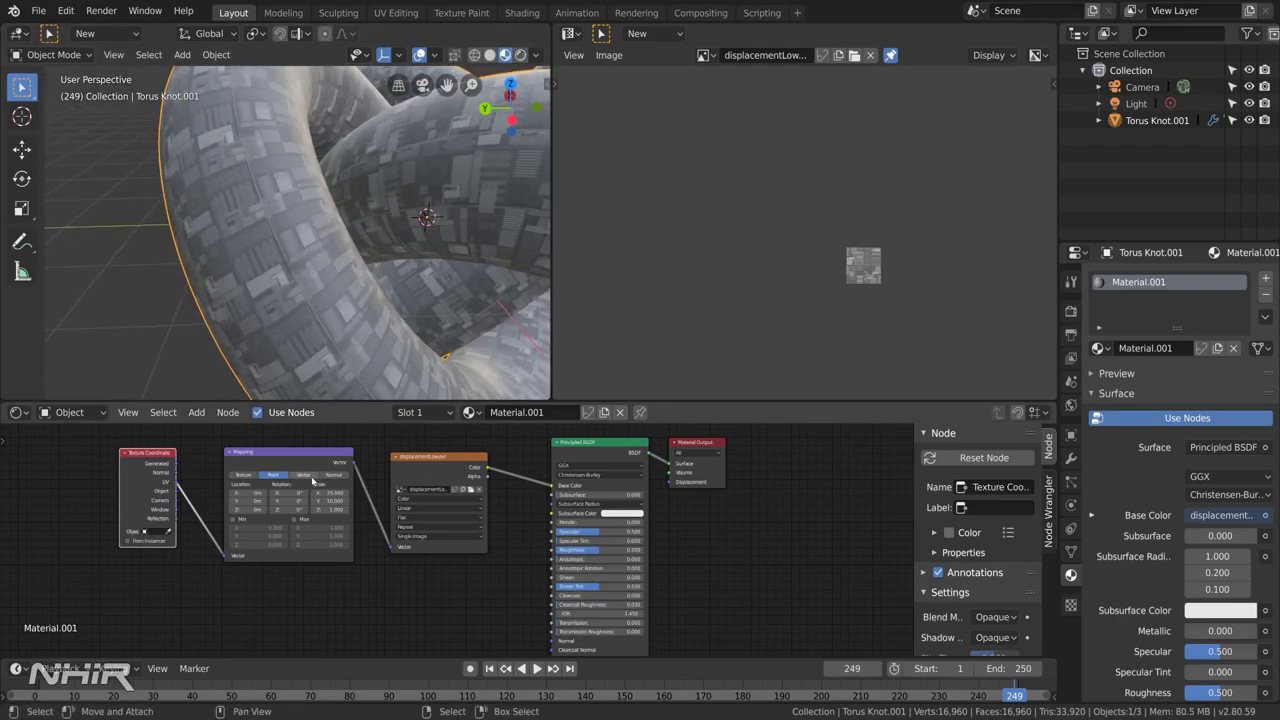
left_click_drag(257, 493, 311, 493)
- Keyframe the Mapping node's Location at frame 1
scroll(330, 300, "down", 5)
middle_click_drag(330, 300, 357, 385)
left_click(489, 668)
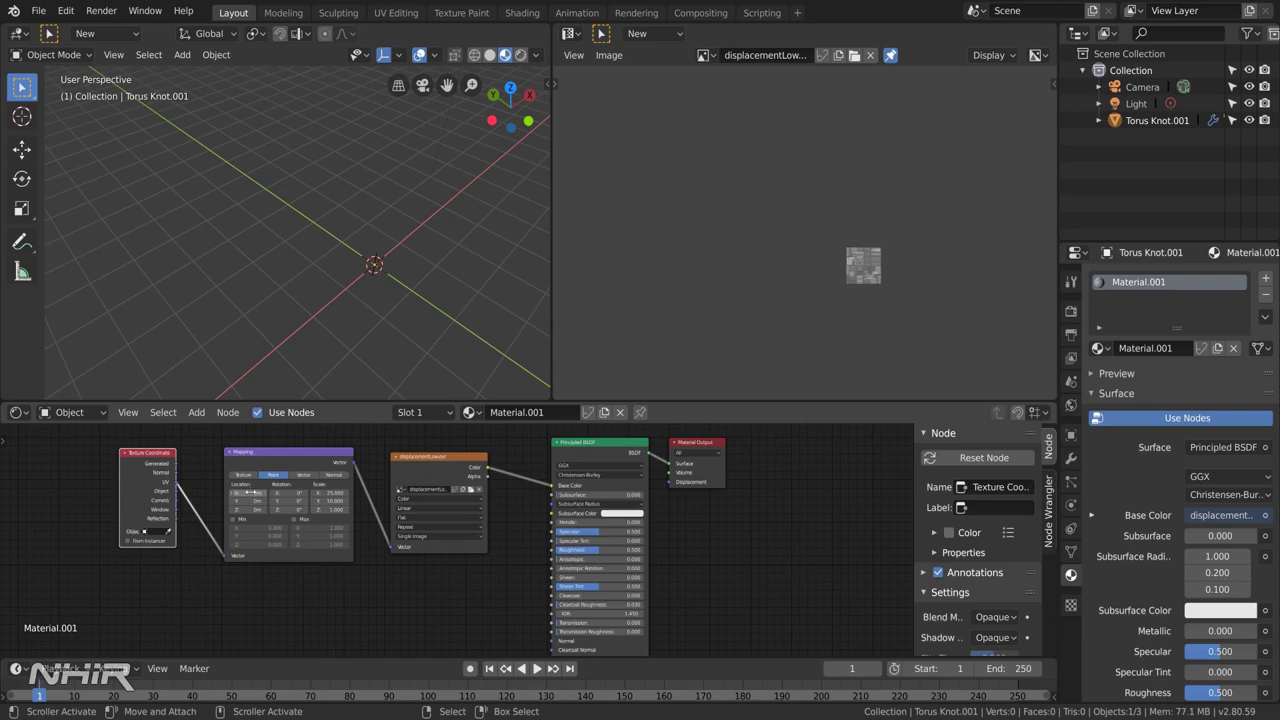
key("i")
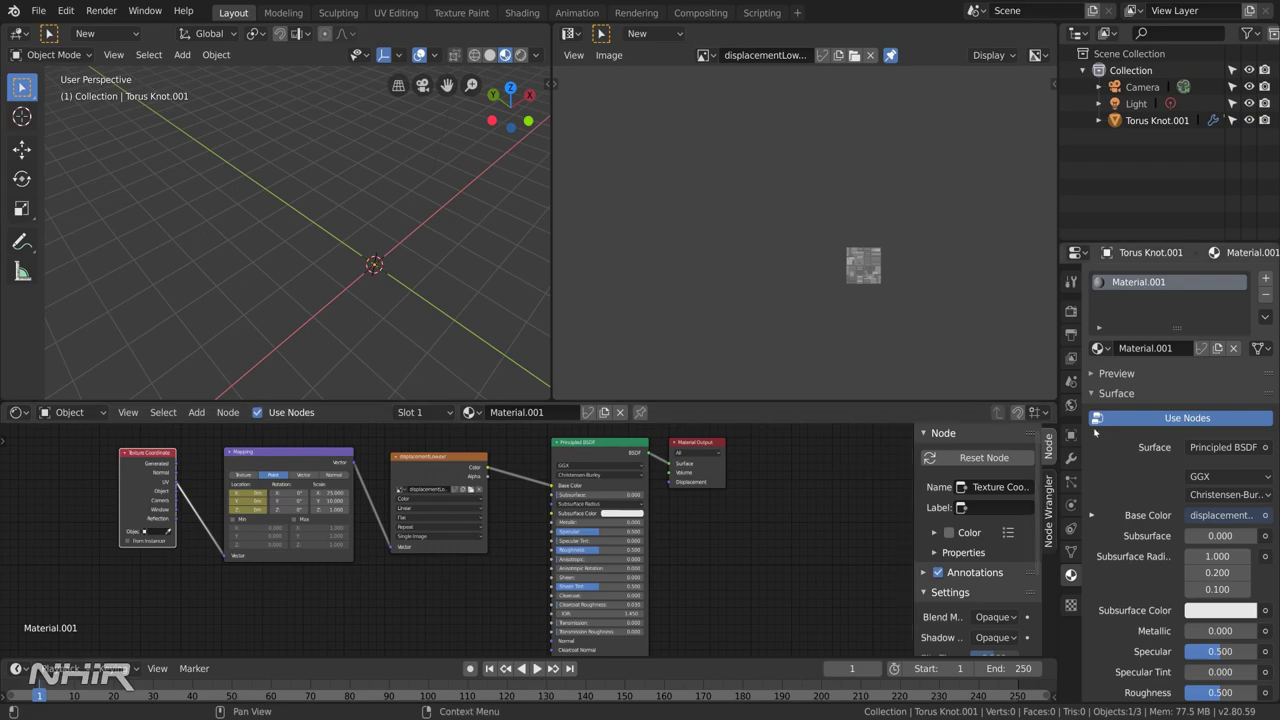
- Disable the Build modifier in the viewport and keyframe Mapping Location again at frame 250
left_click(1071, 460)
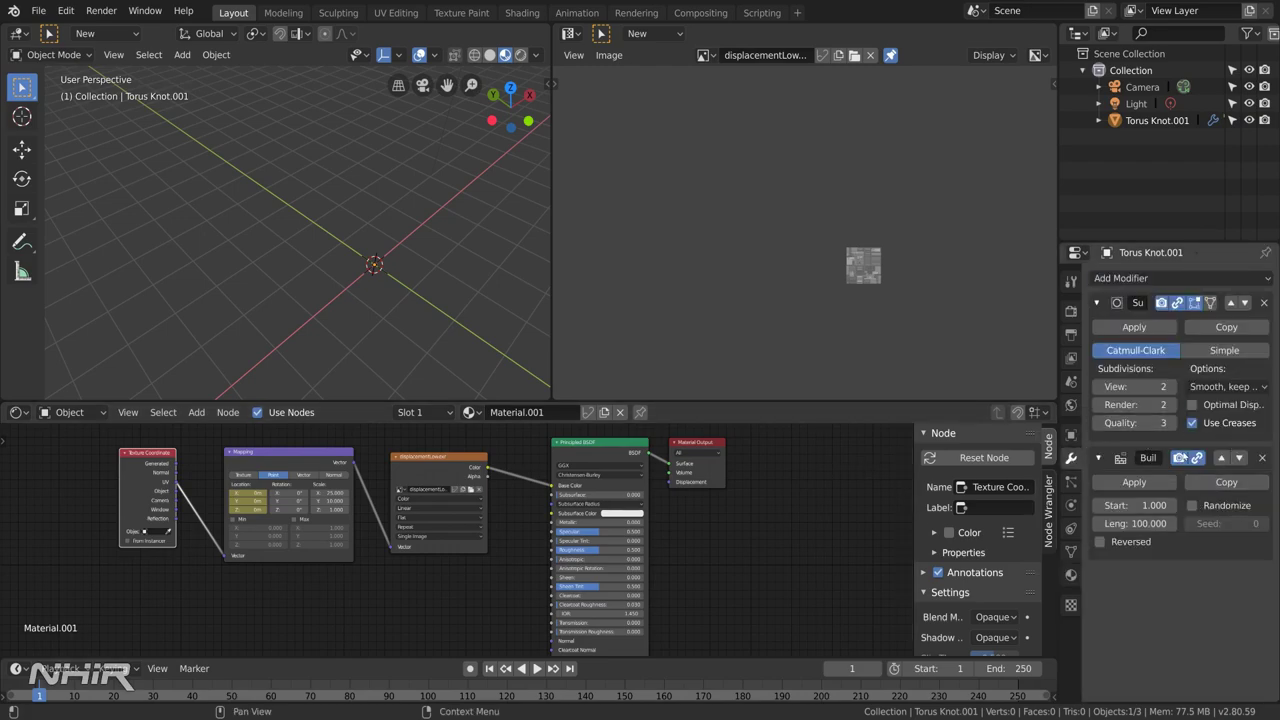
left_click(1198, 458)
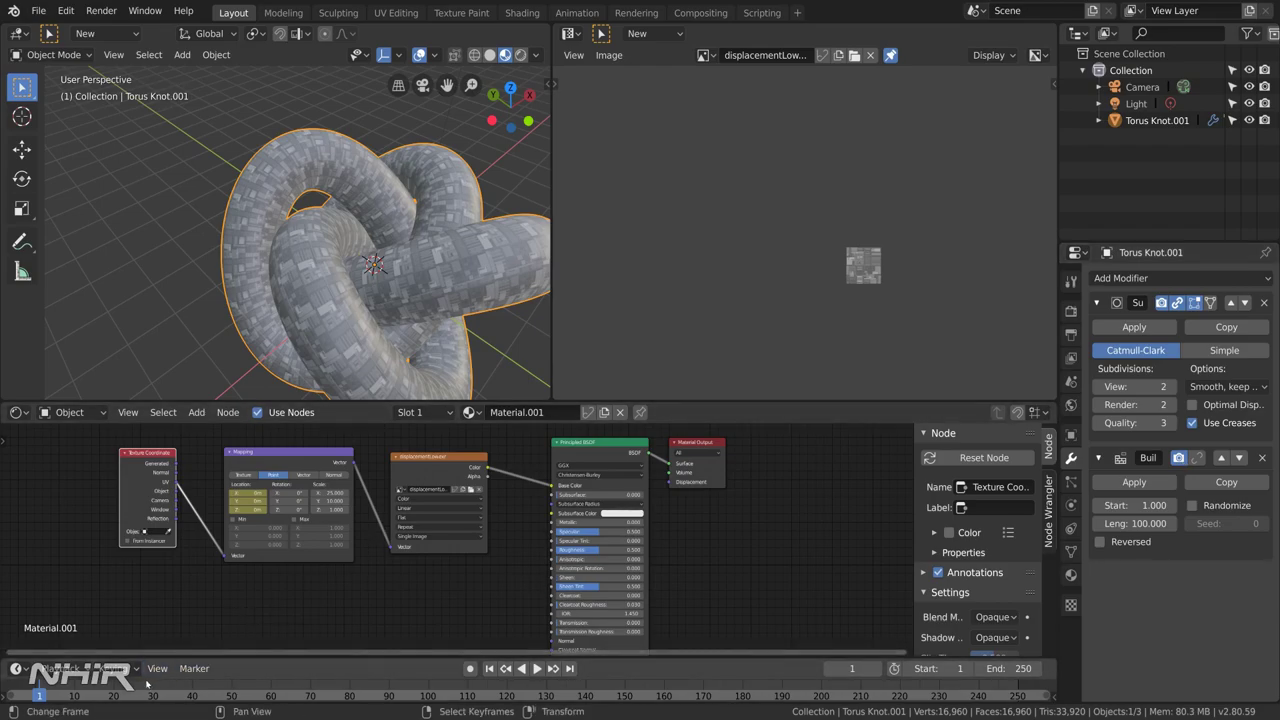
left_click(570, 670)
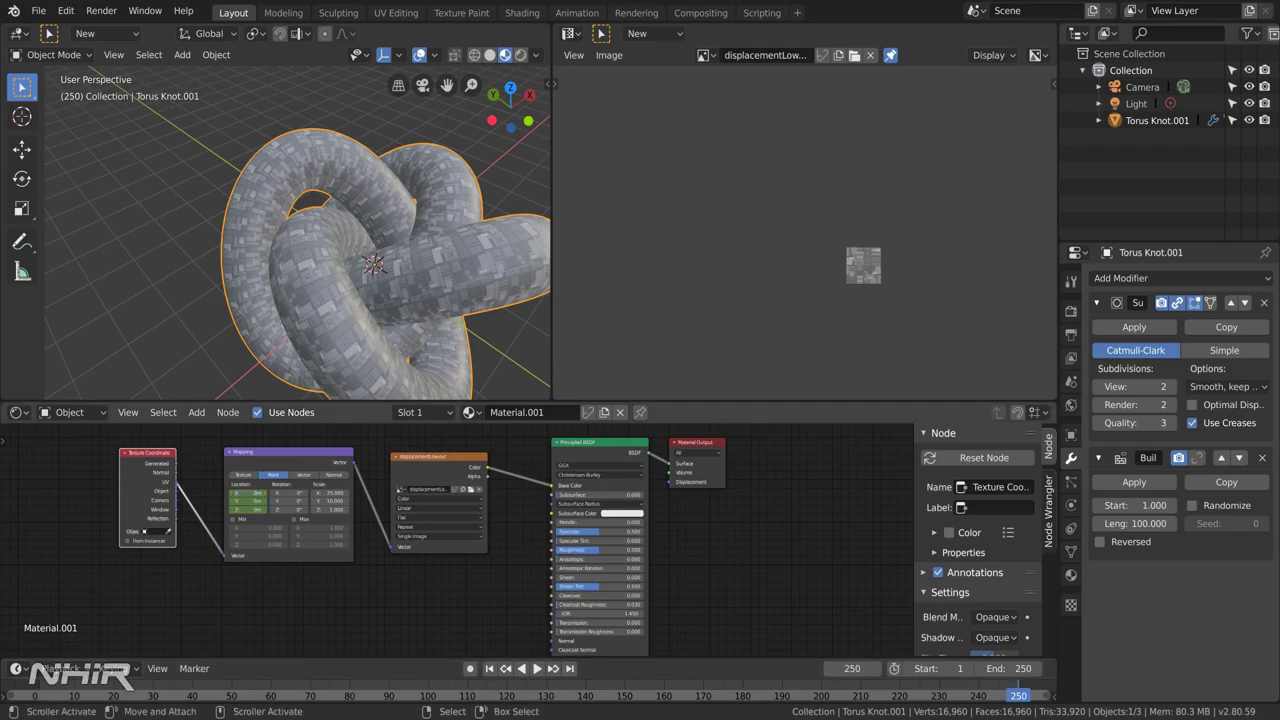
key("i")
key("i")
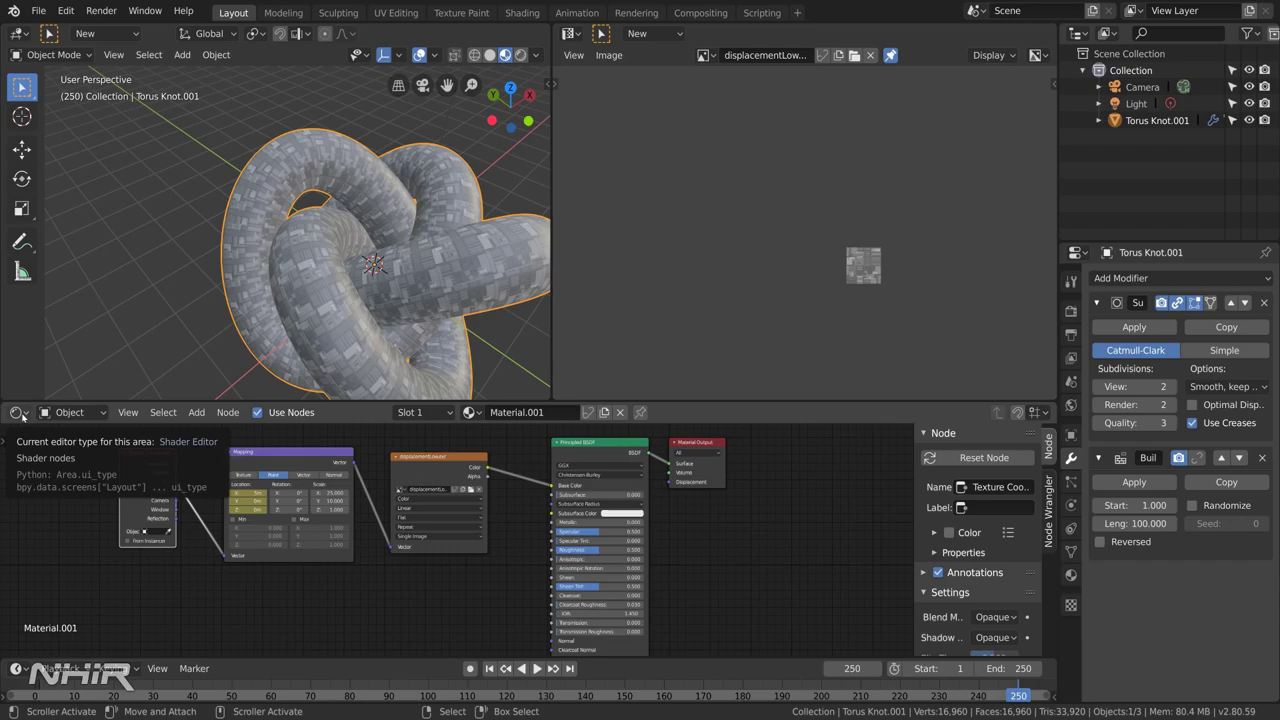
left_click(18, 412)
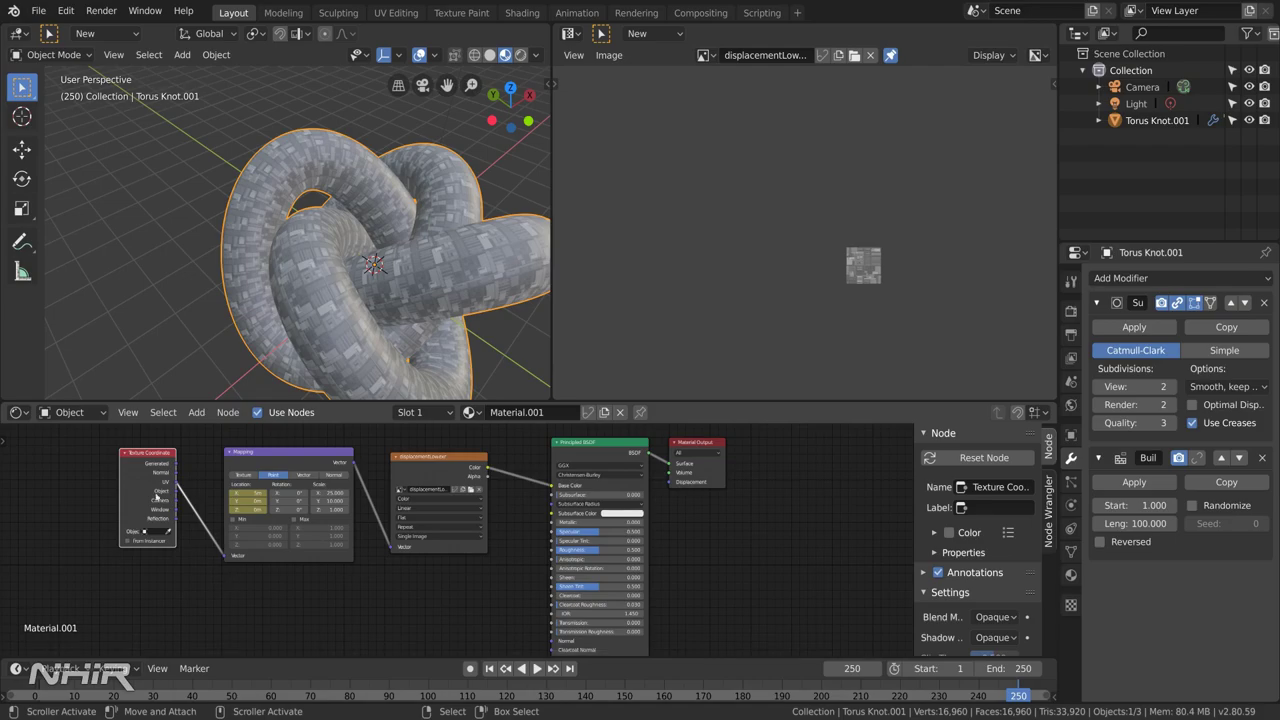
left_click(293, 460)
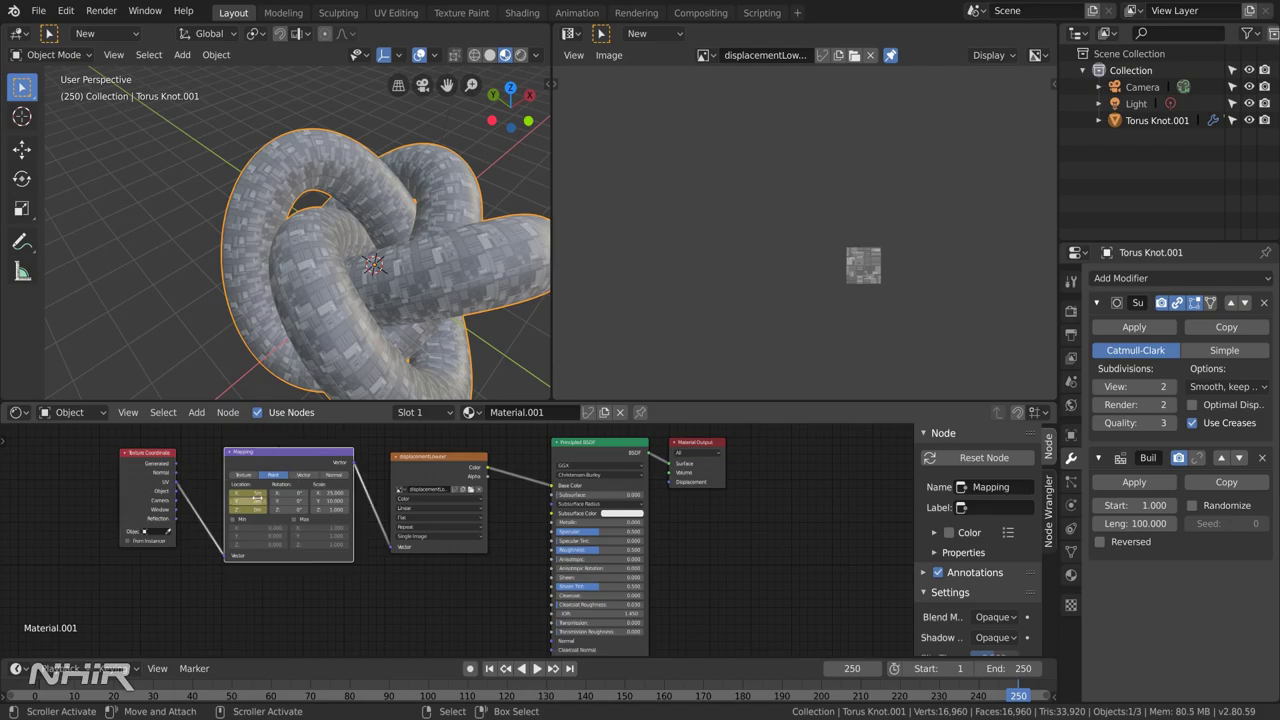
- Turn the bottom area into the Graph Editor and give the Mapping curves Linear Extrapolation
left_click(20, 412)
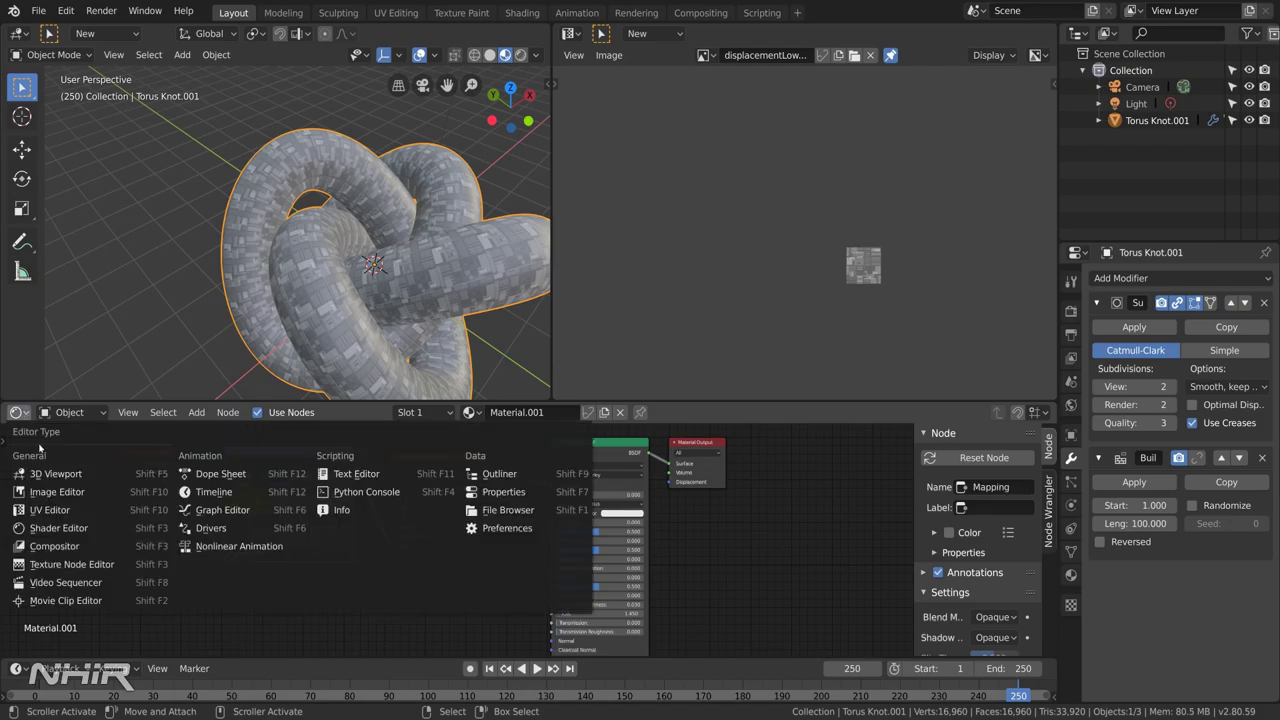
left_click(225, 510)
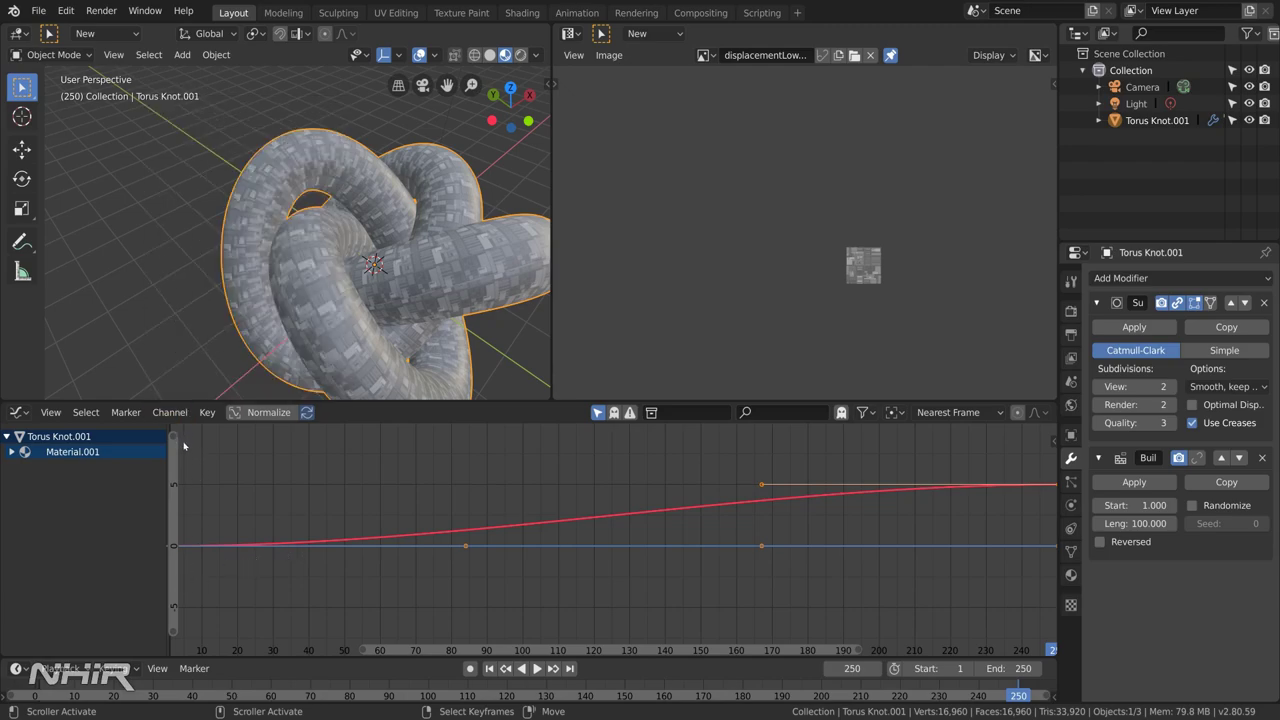
left_click(170, 412)
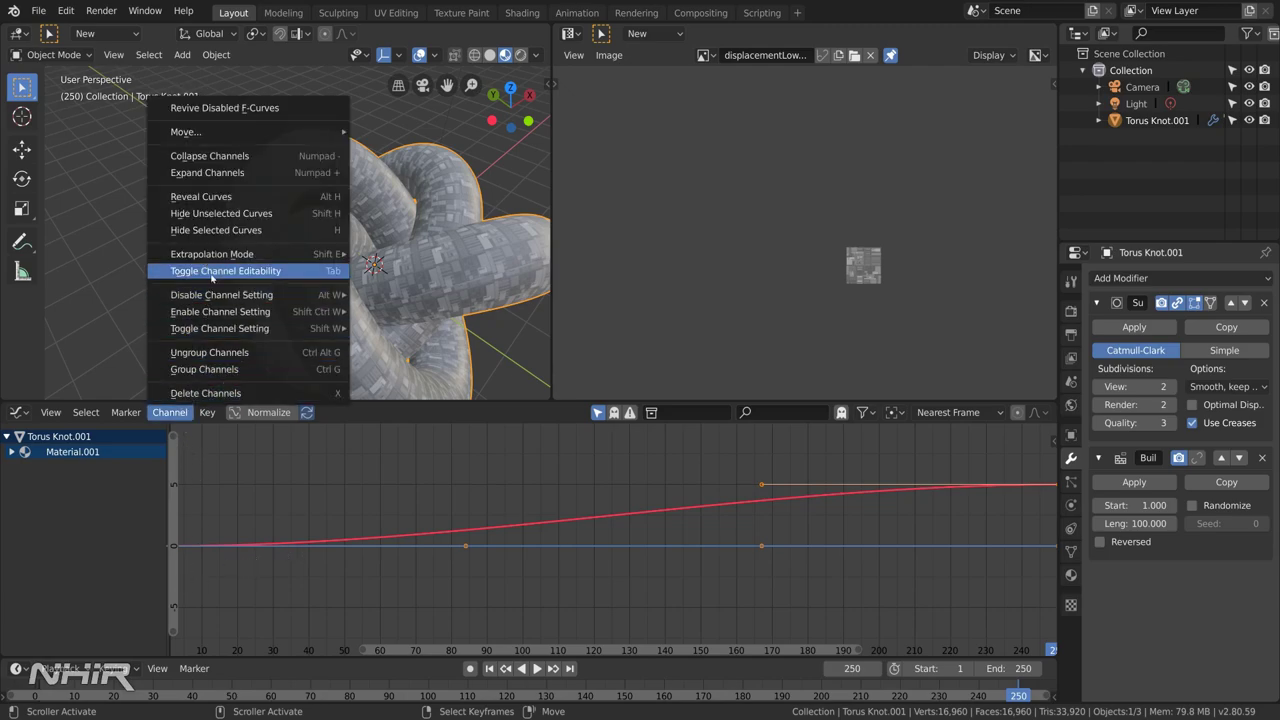
mouse_move(214, 254)
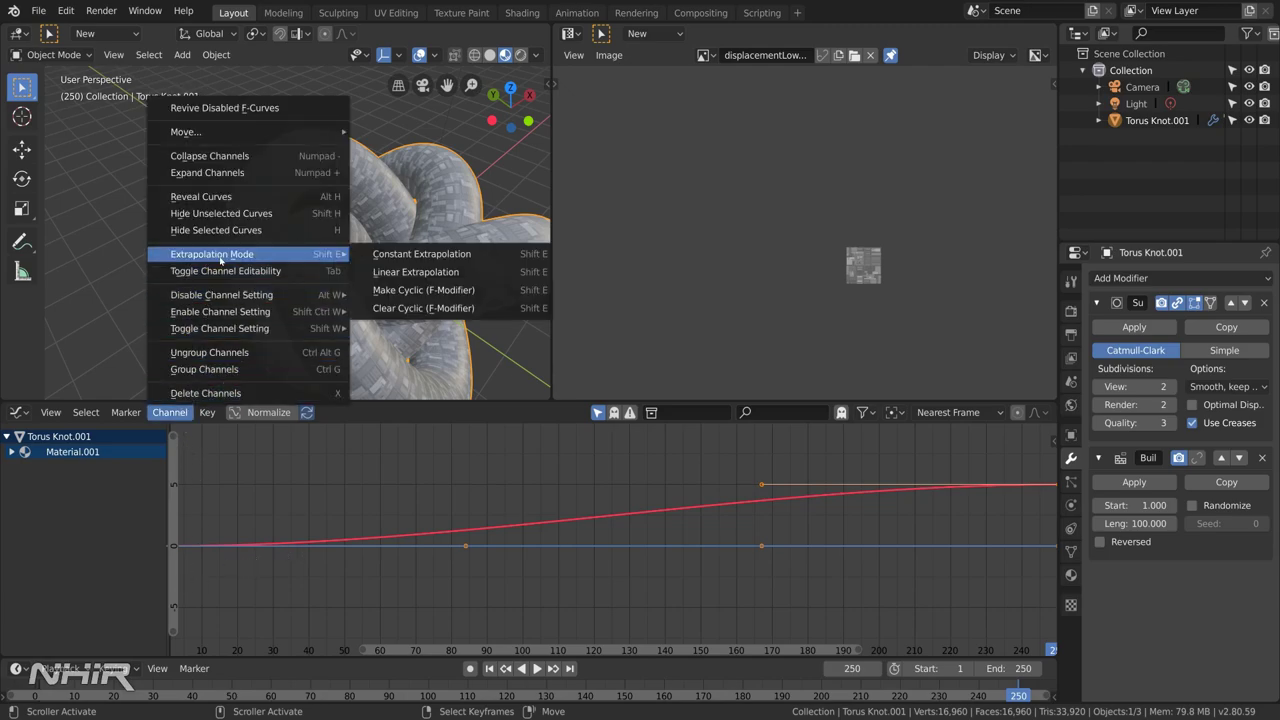
left_click(412, 272)
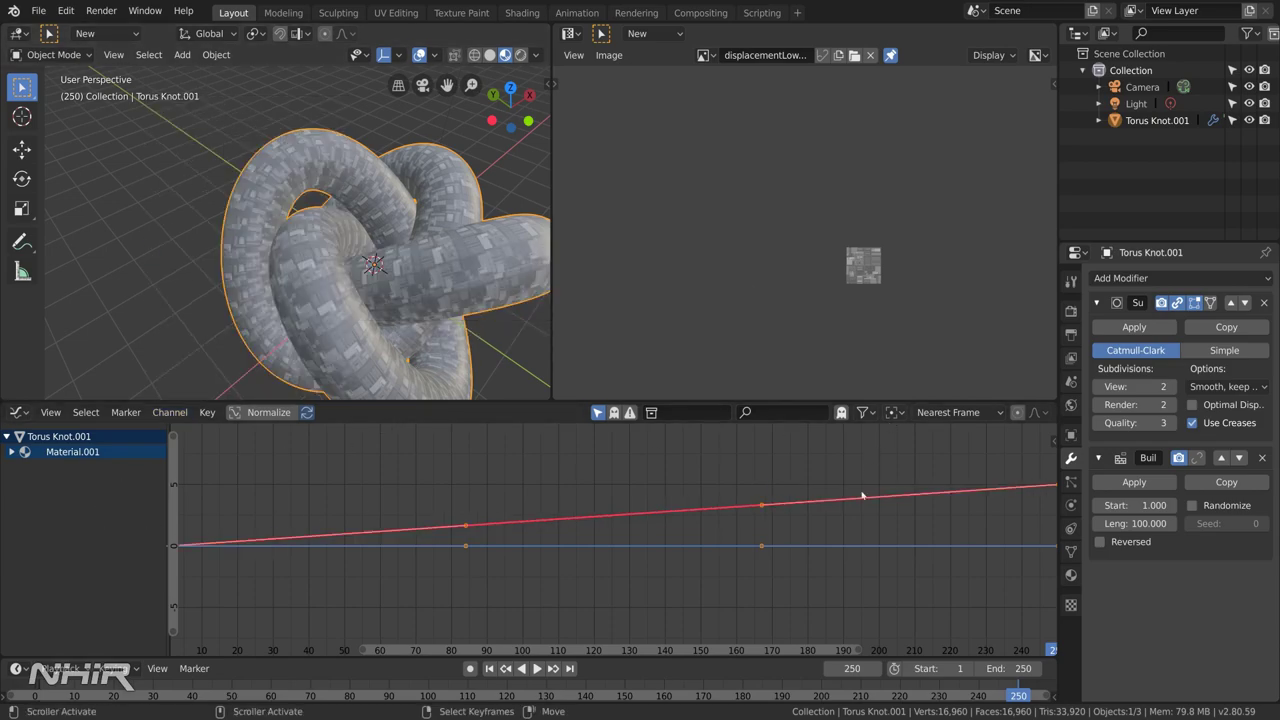
scroll(862, 494, "down", 5)
middle_click_drag(800, 540, 406, 568)
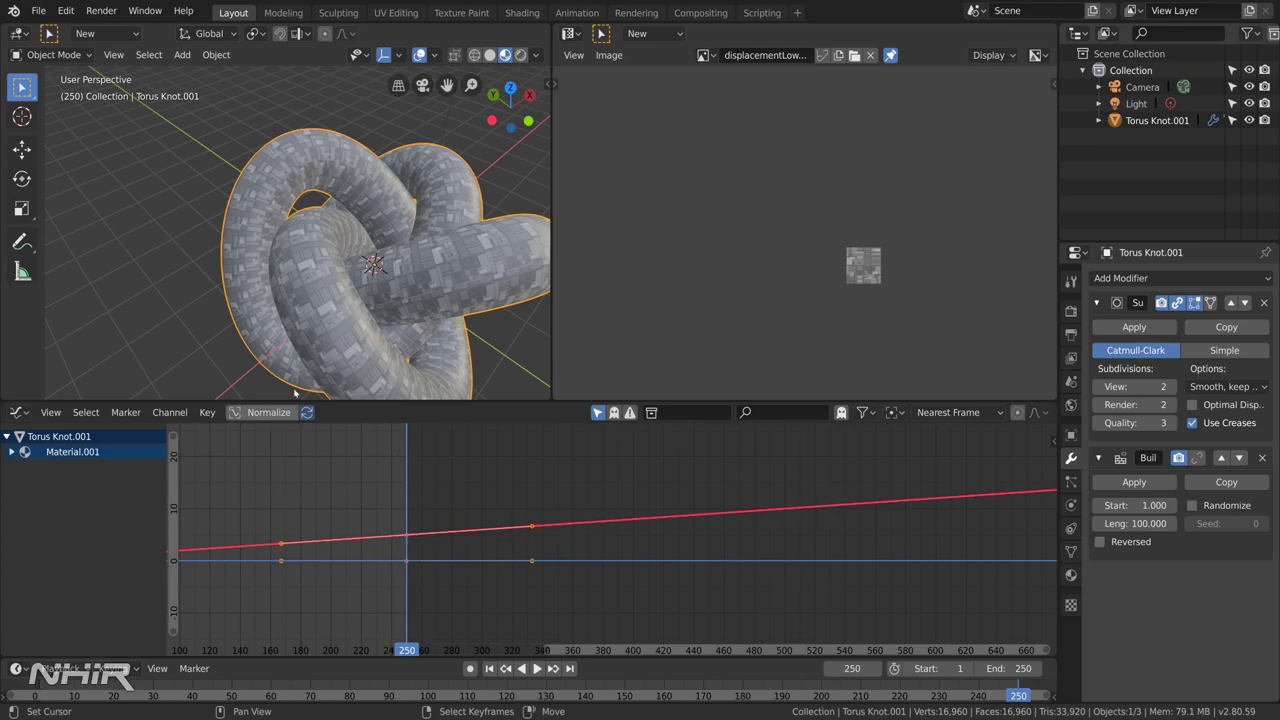
- Play the texture animation from frame 1, then stop playback
left_click(490, 668)
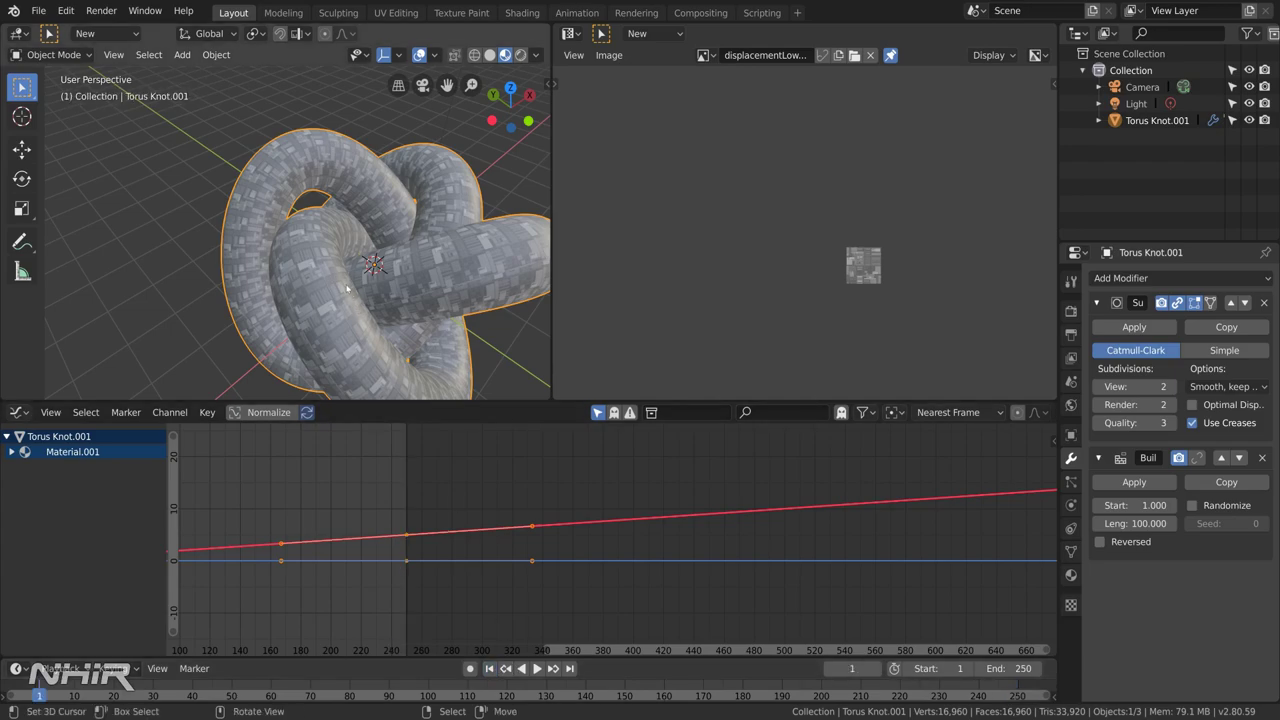
key("space")
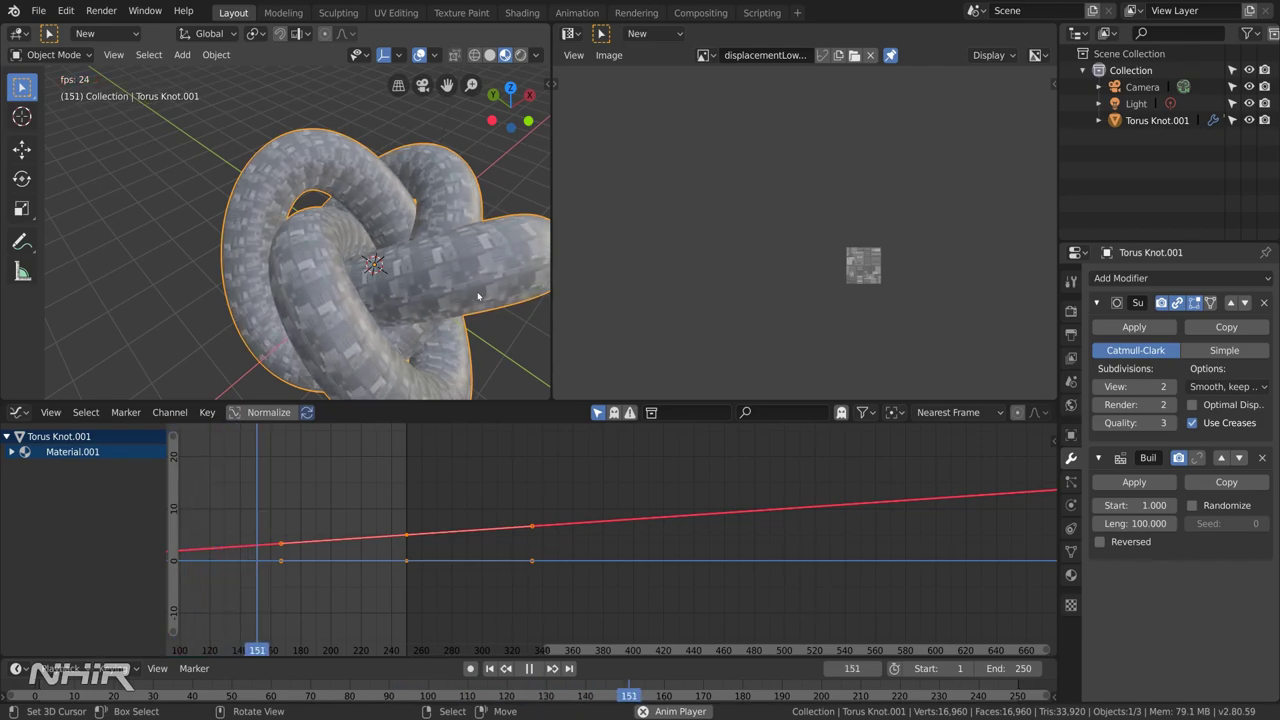
key("Escape")
scroll(585, 570, "down", 3)
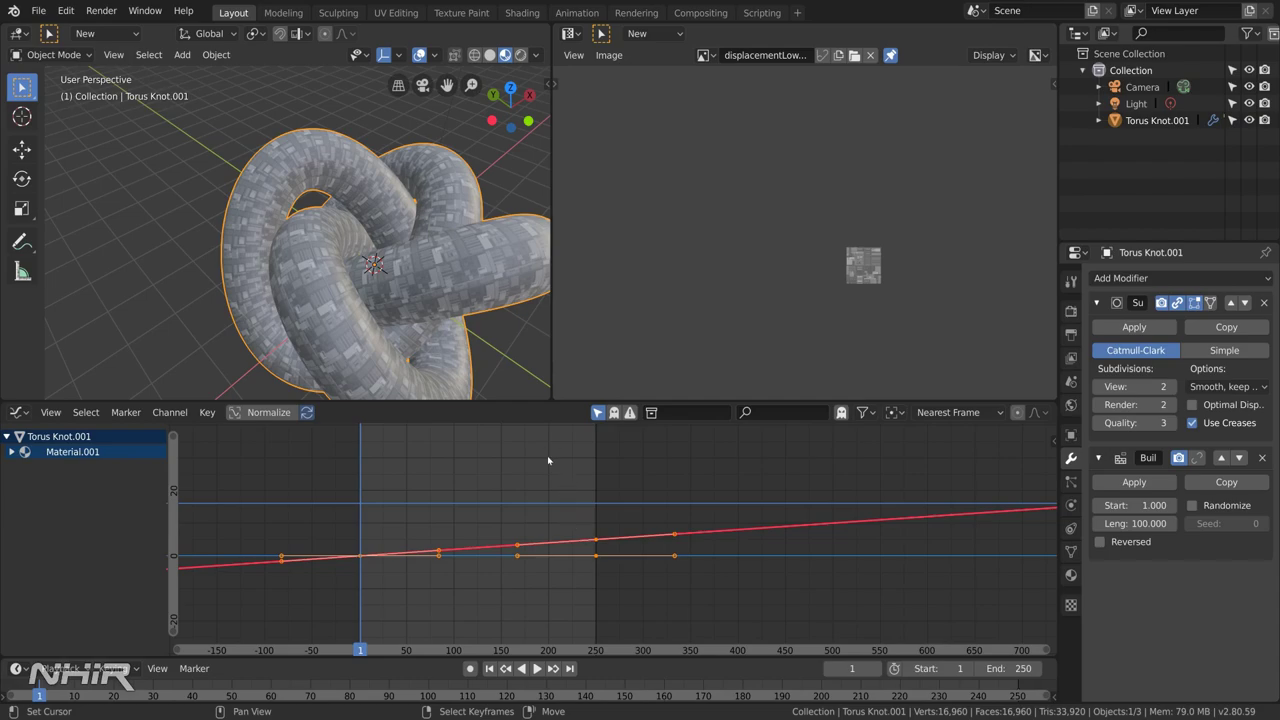
mouse_move(445, 330)
middle_mouse_down()
mouse_move(434, 343)
mouse_move(419, 326)
mouse_move(420, 346)
mouse_move(442, 310)
middle_mouse_up()
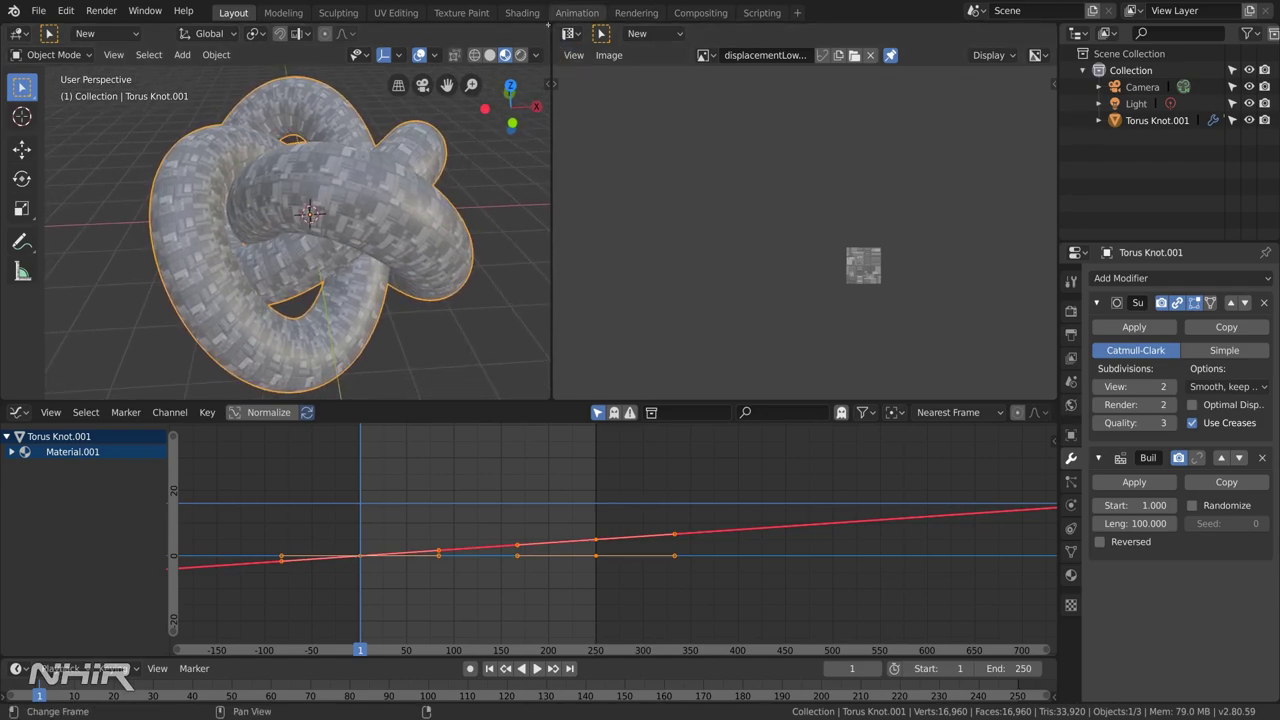
- Join the Image Editor area into the 3D viewport so it spans the full width
left_click_drag(551, 47, 680, 205)
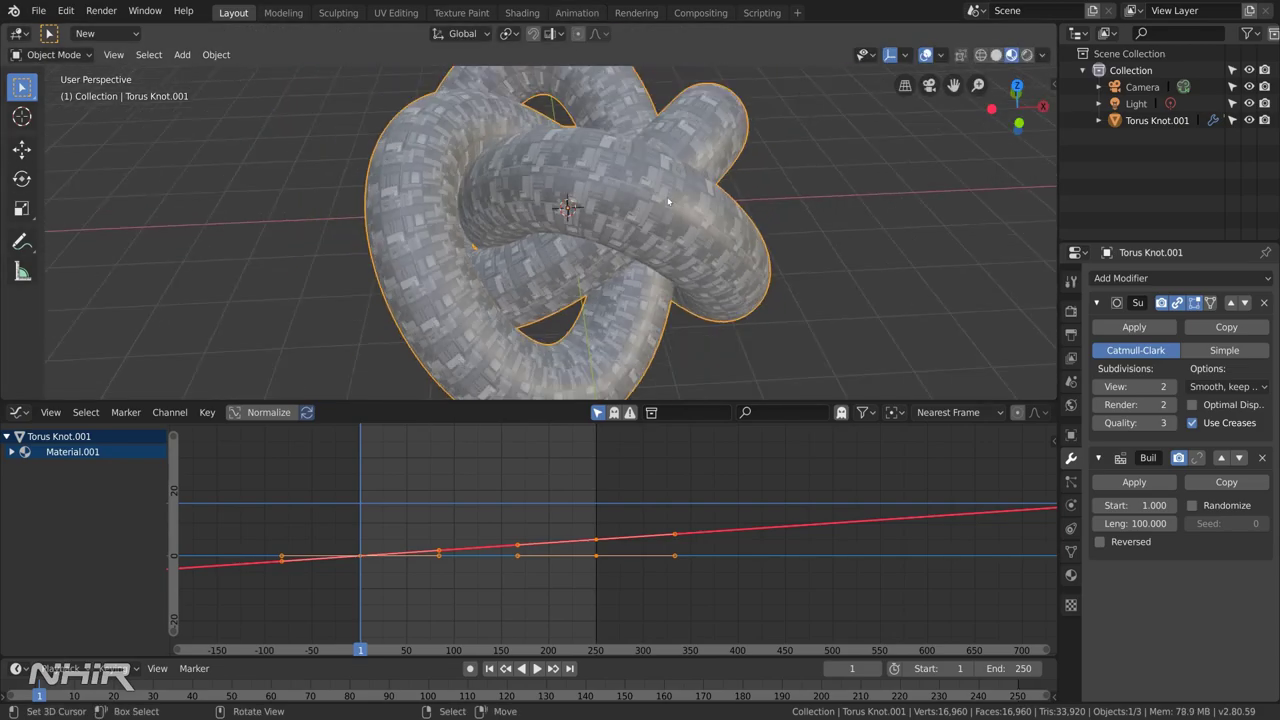
middle_click_drag(668, 202, 675, 296)
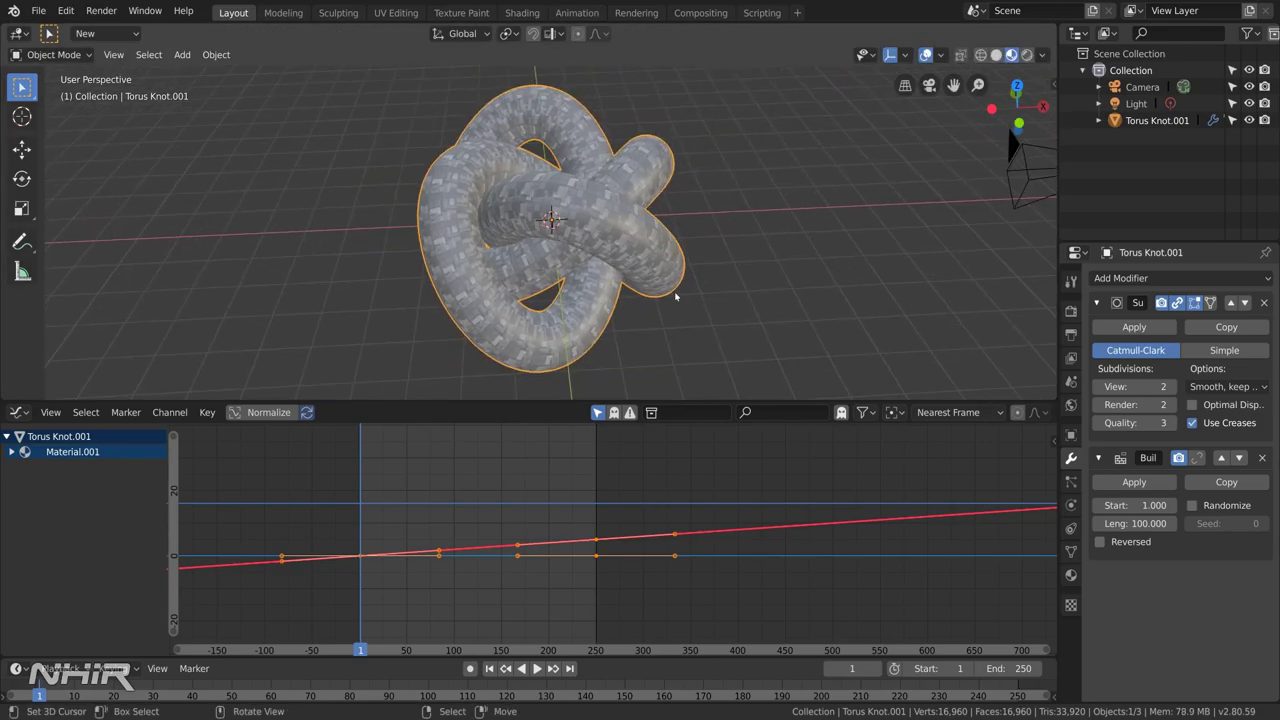
left_click(20, 412)
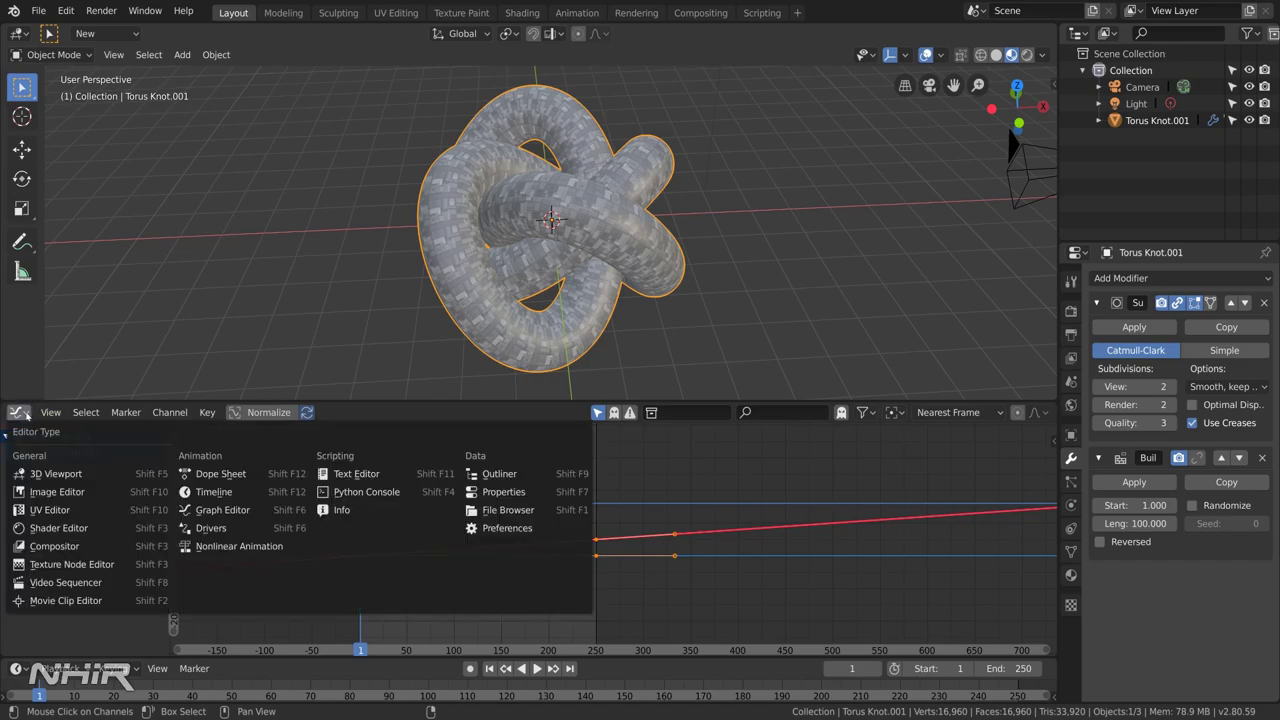
- Switch the lower area to the Shader Editor and move the Material Output node aside
left_click(60, 528)
scroll(667, 560, "down", 3)
middle_click_drag(667, 560, 646, 571)
left_click_drag(575, 505, 588, 503)
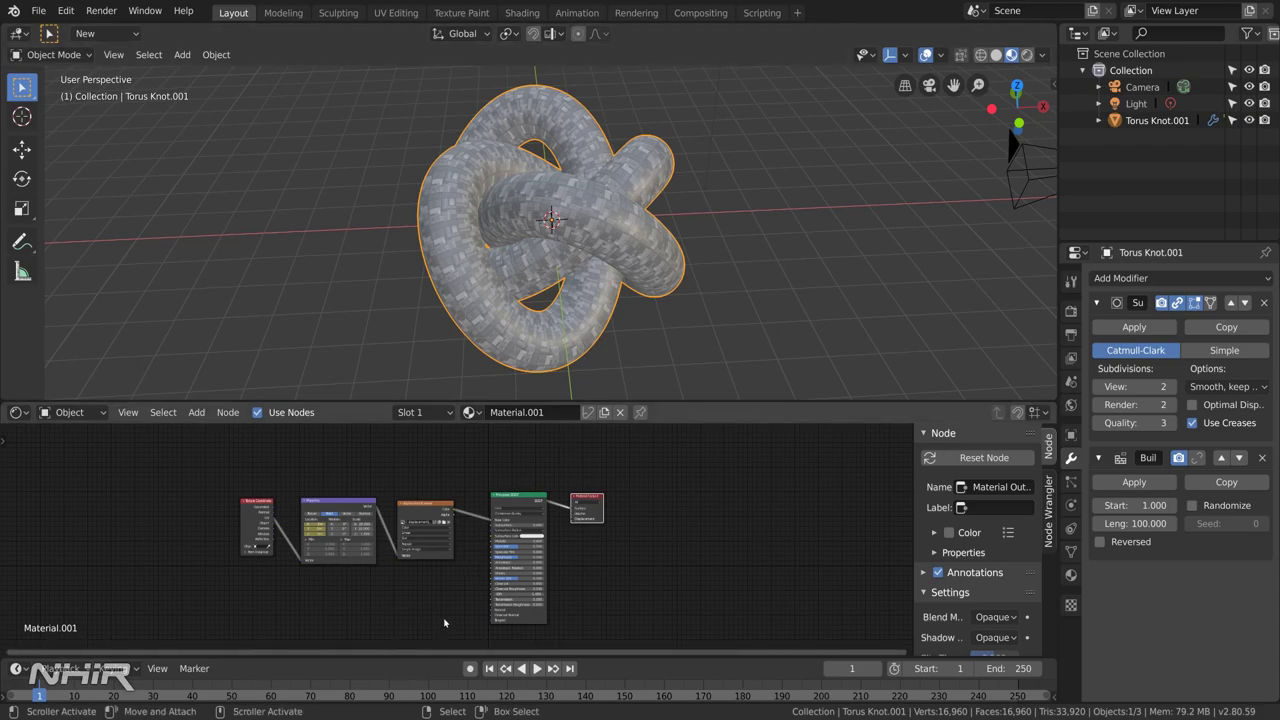
- Insert a ColorRamp between Image Texture and Principled BSDF, then show the Converter node list
key("shift+a")
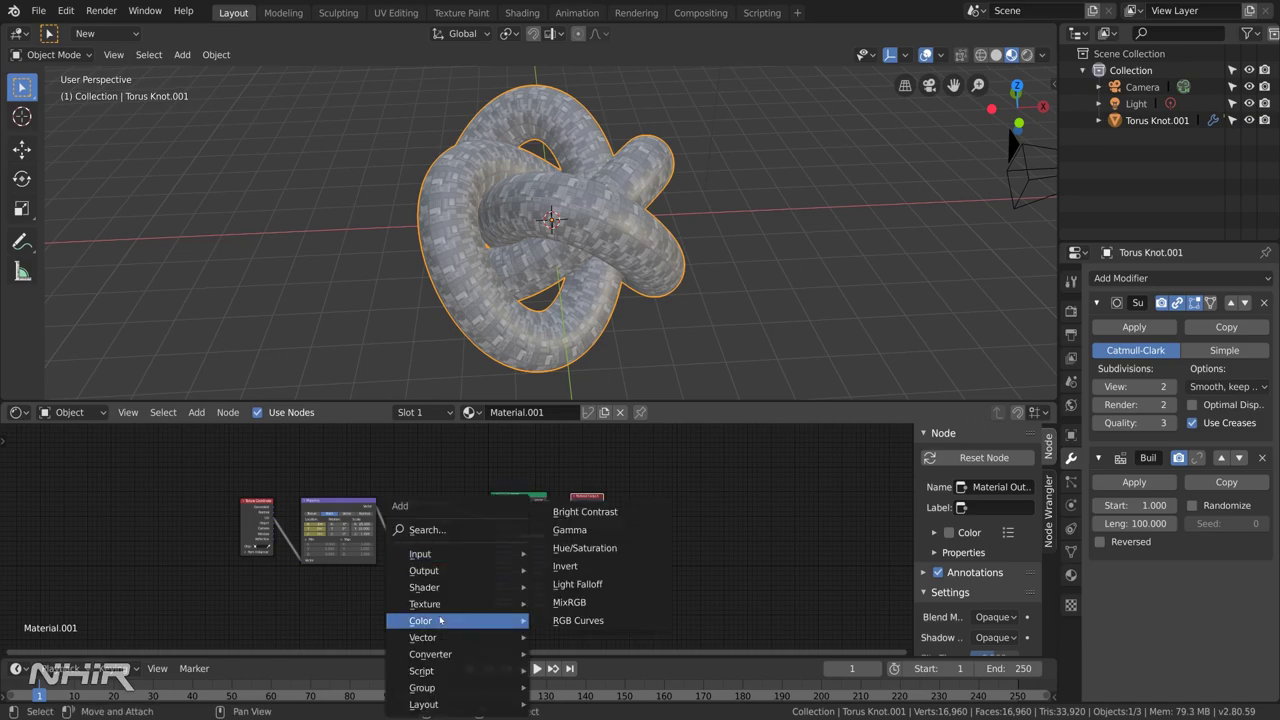
mouse_move(480, 654)
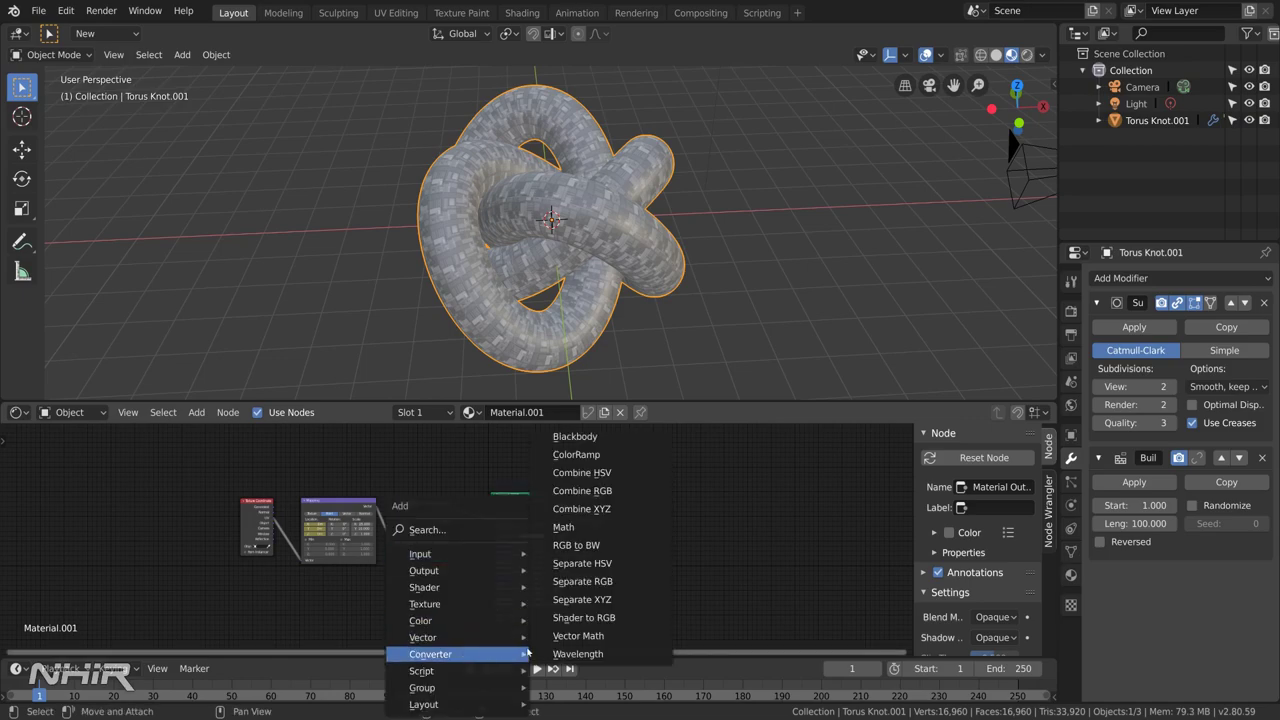
left_click(591, 455)
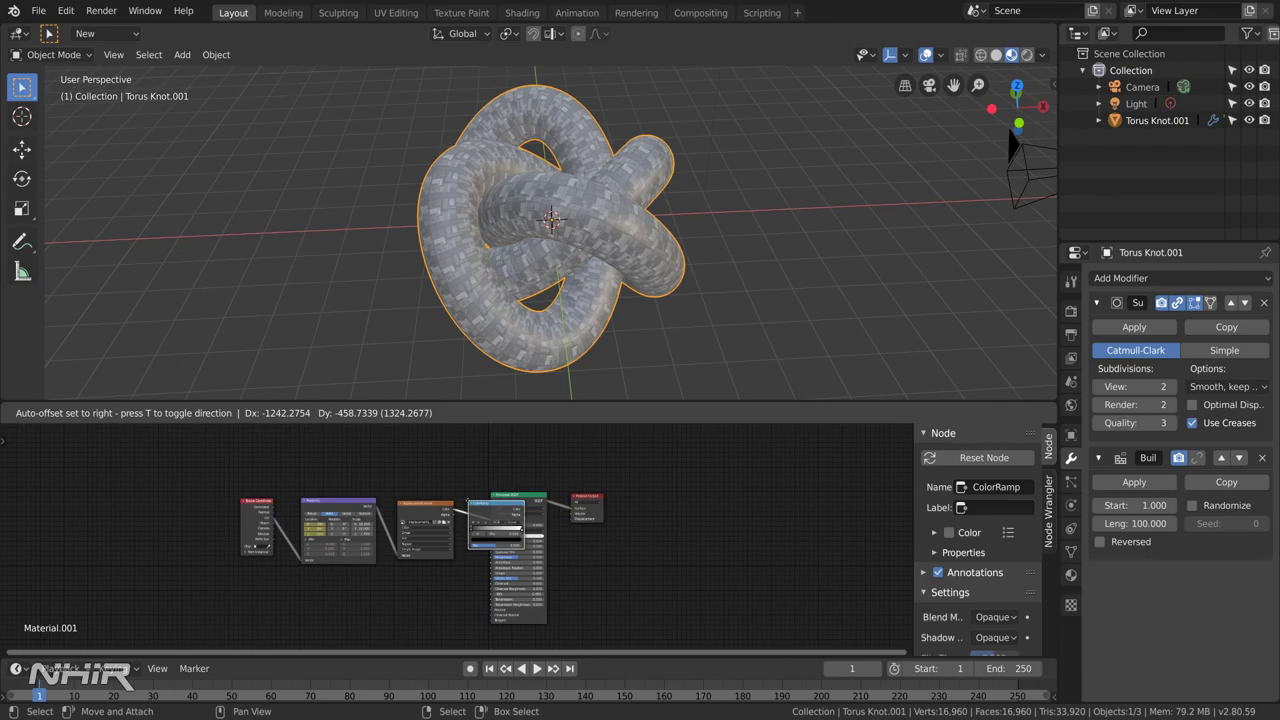
left_click(472, 502)
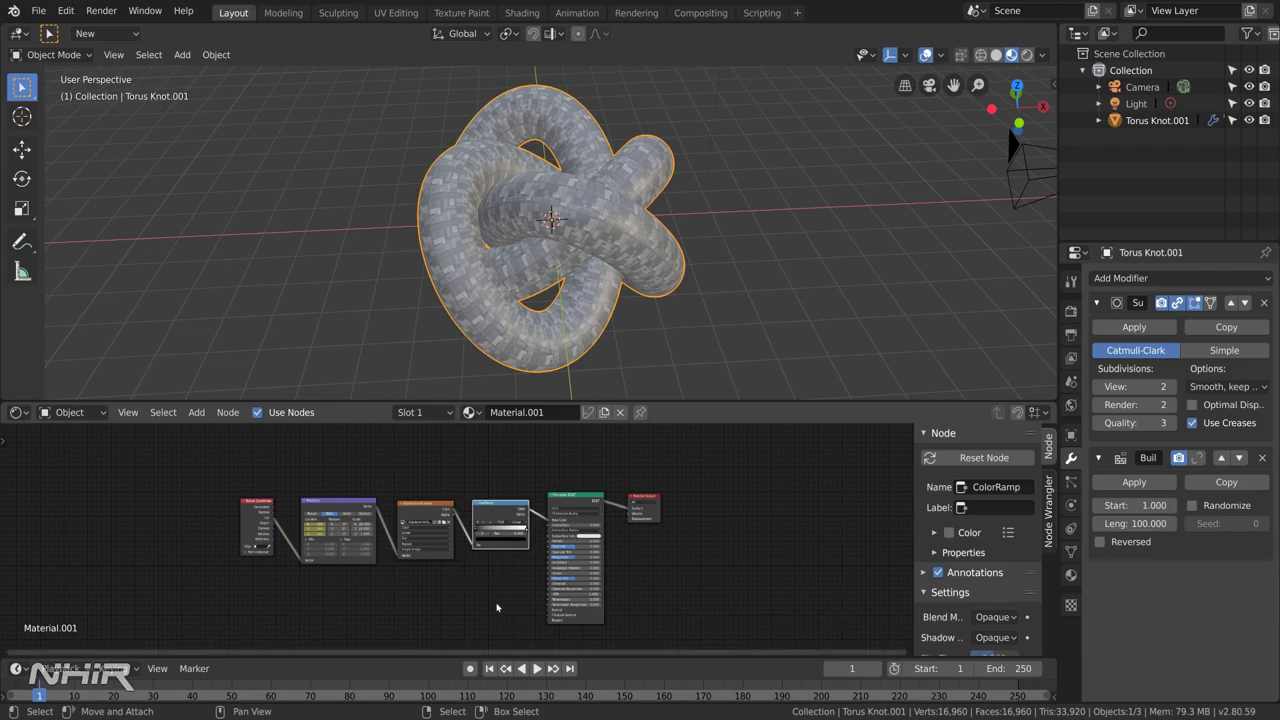
key("shift+a")
mouse_move(498, 606)
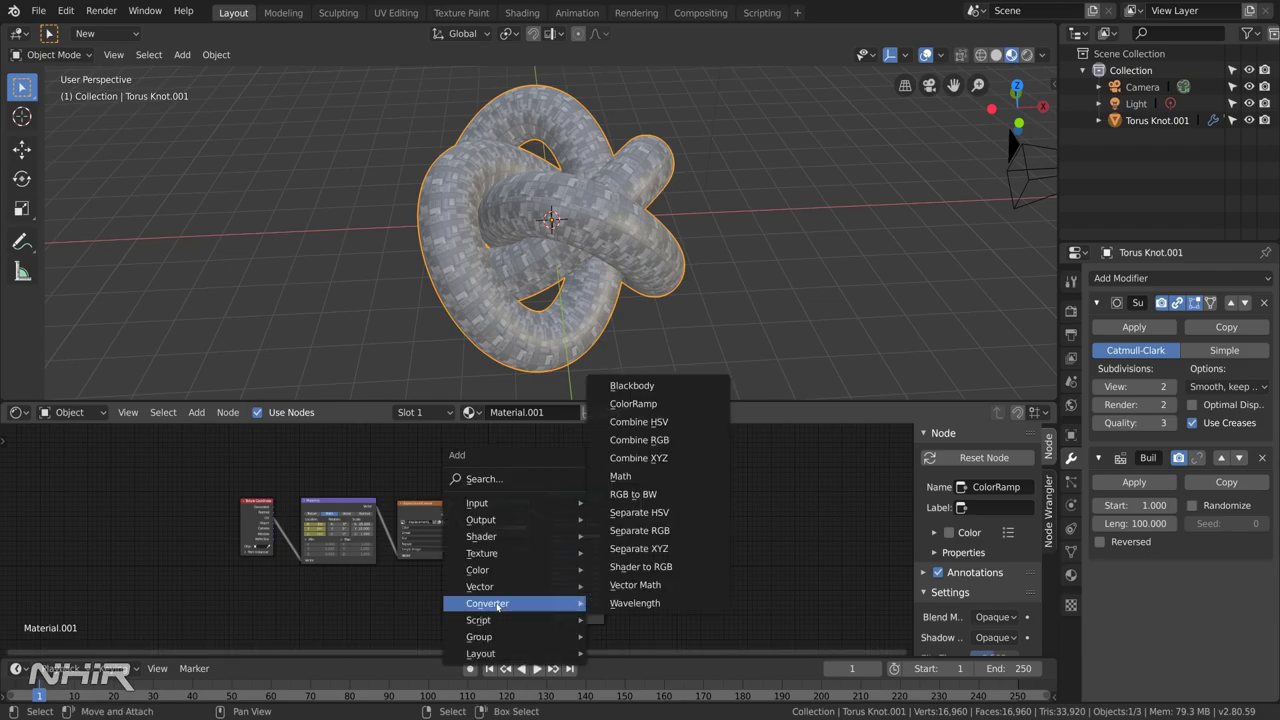
- Drop a Math node between Image Texture and ColorRamp, adjust its second value, and set it to Multiply
left_click(622, 476)
left_click(490, 532)
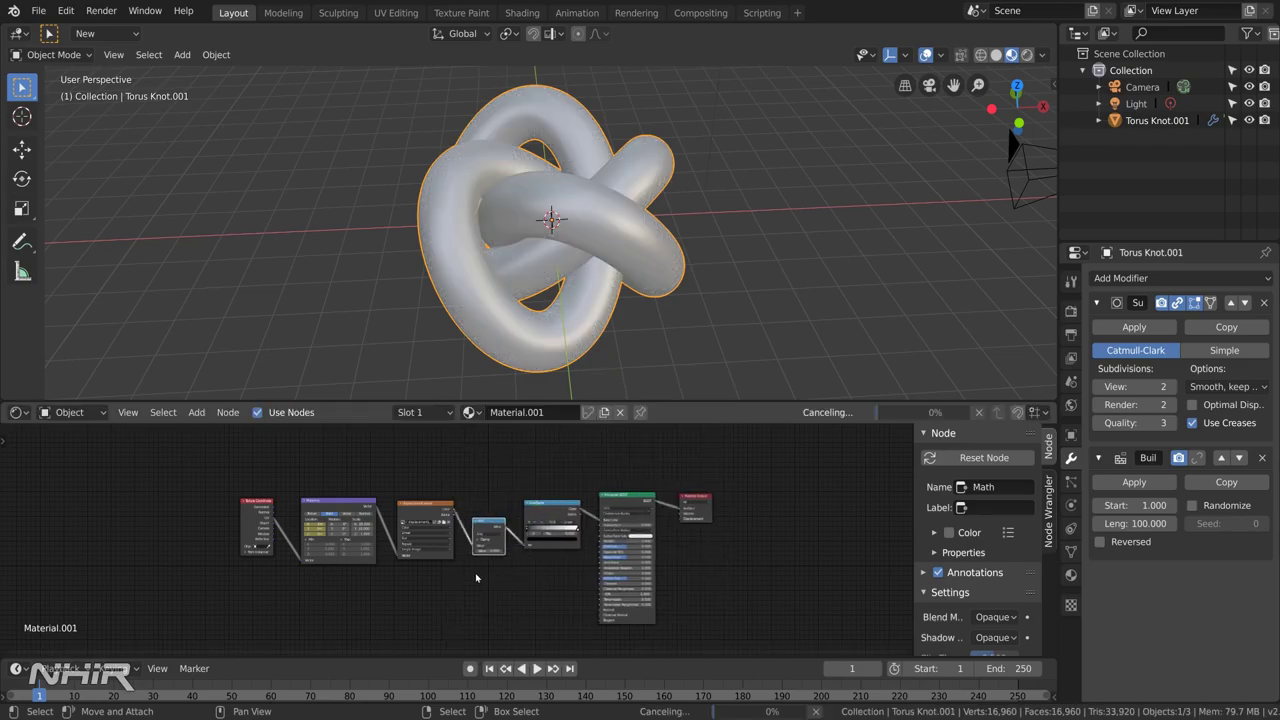
left_click_drag(489, 522, 488, 506)
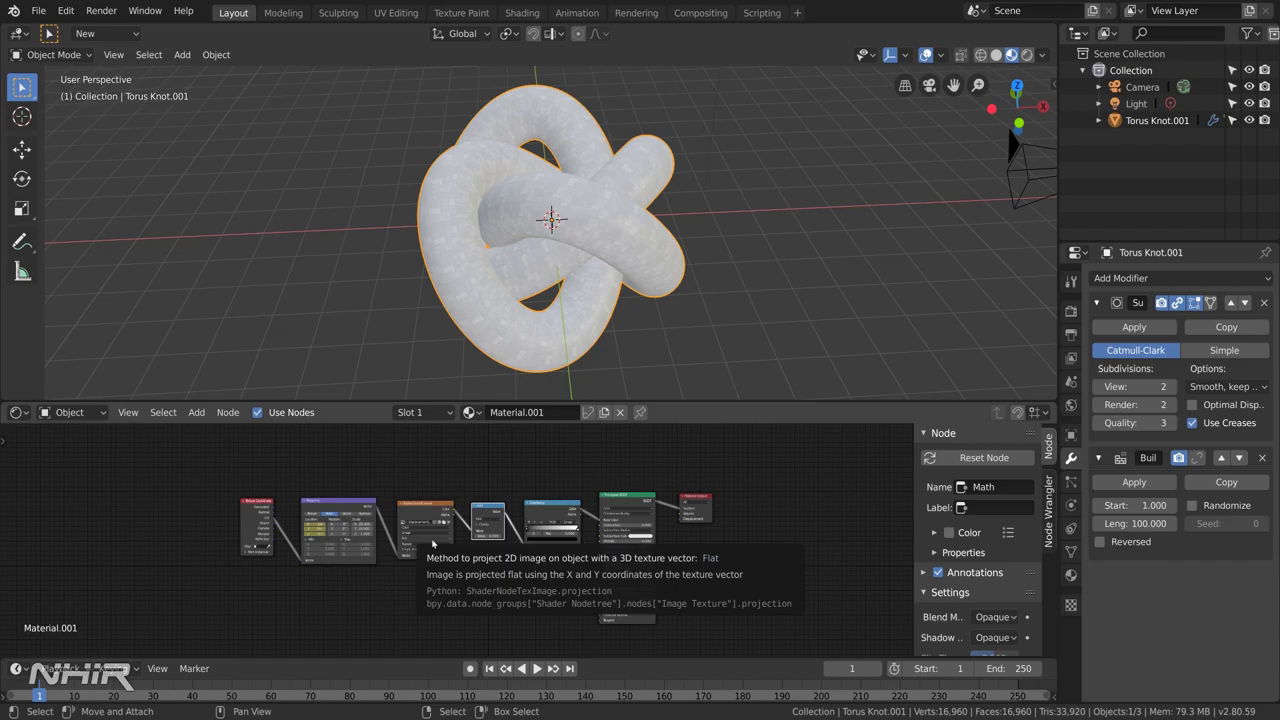
left_click(489, 536)
key("Return")
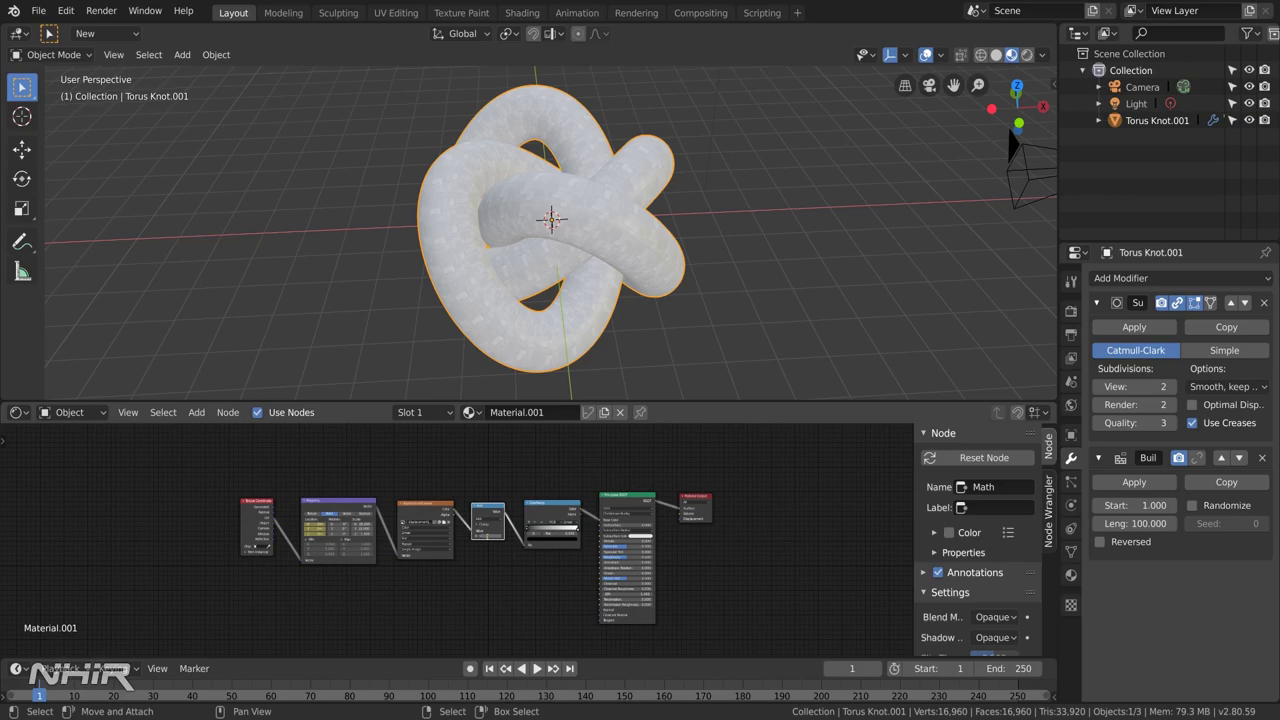
left_click_drag(489, 536, 495, 536)
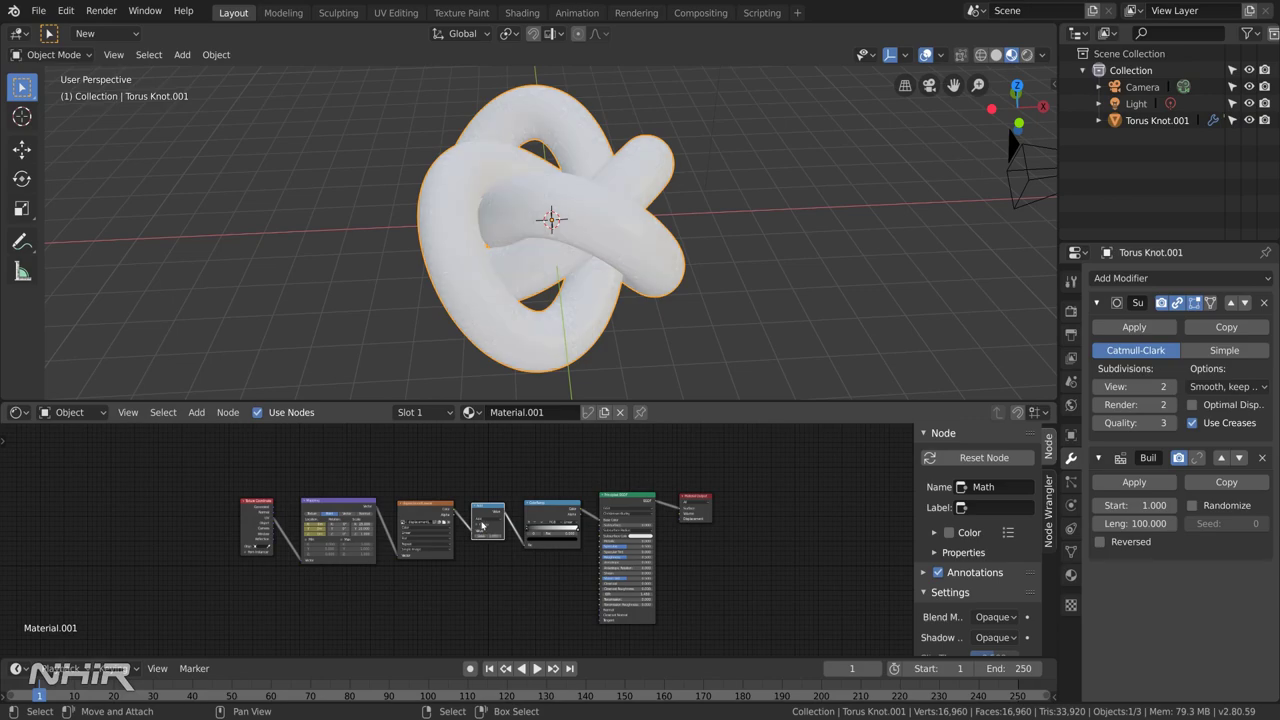
left_click(487, 521)
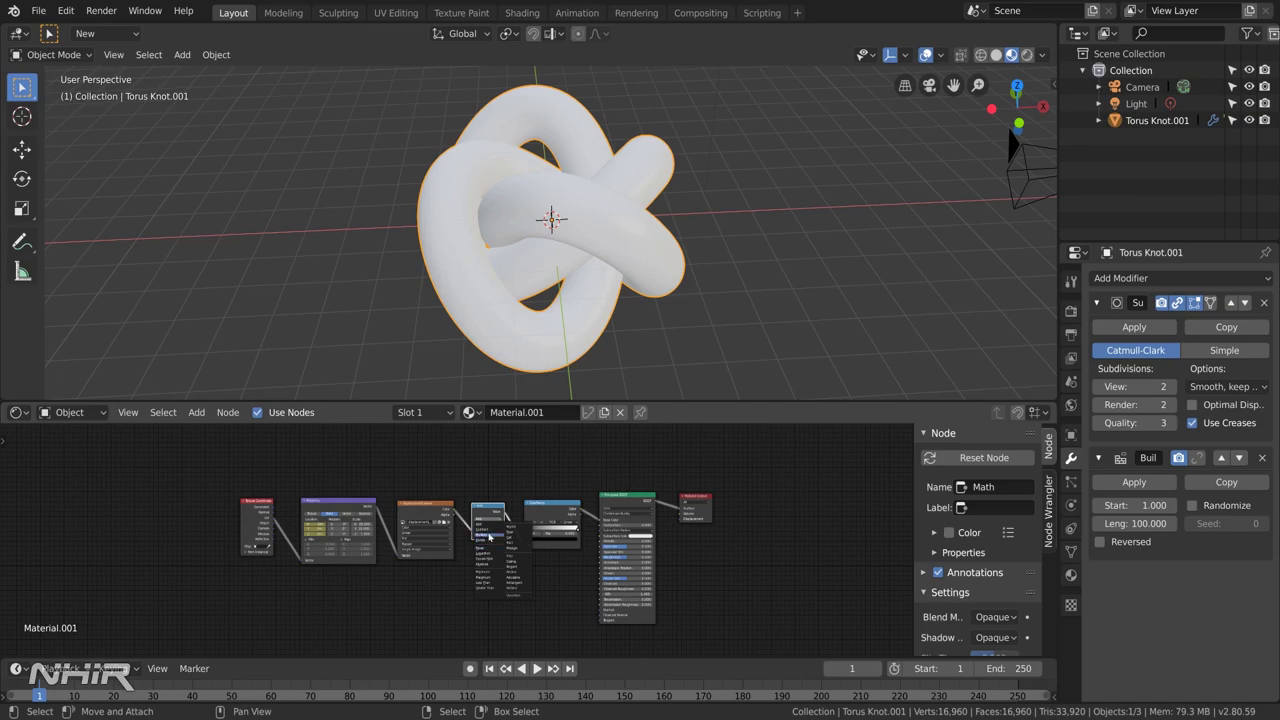
left_click(490, 537)
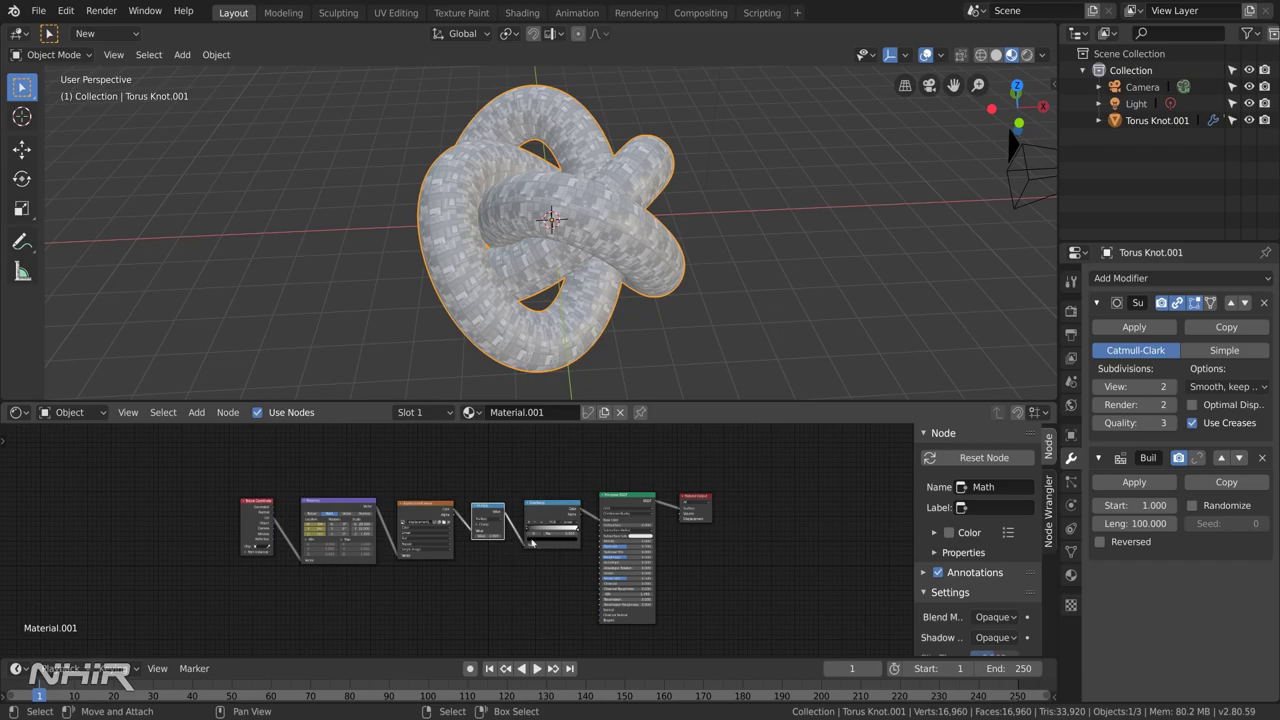
scroll(581, 569, "up", 3)
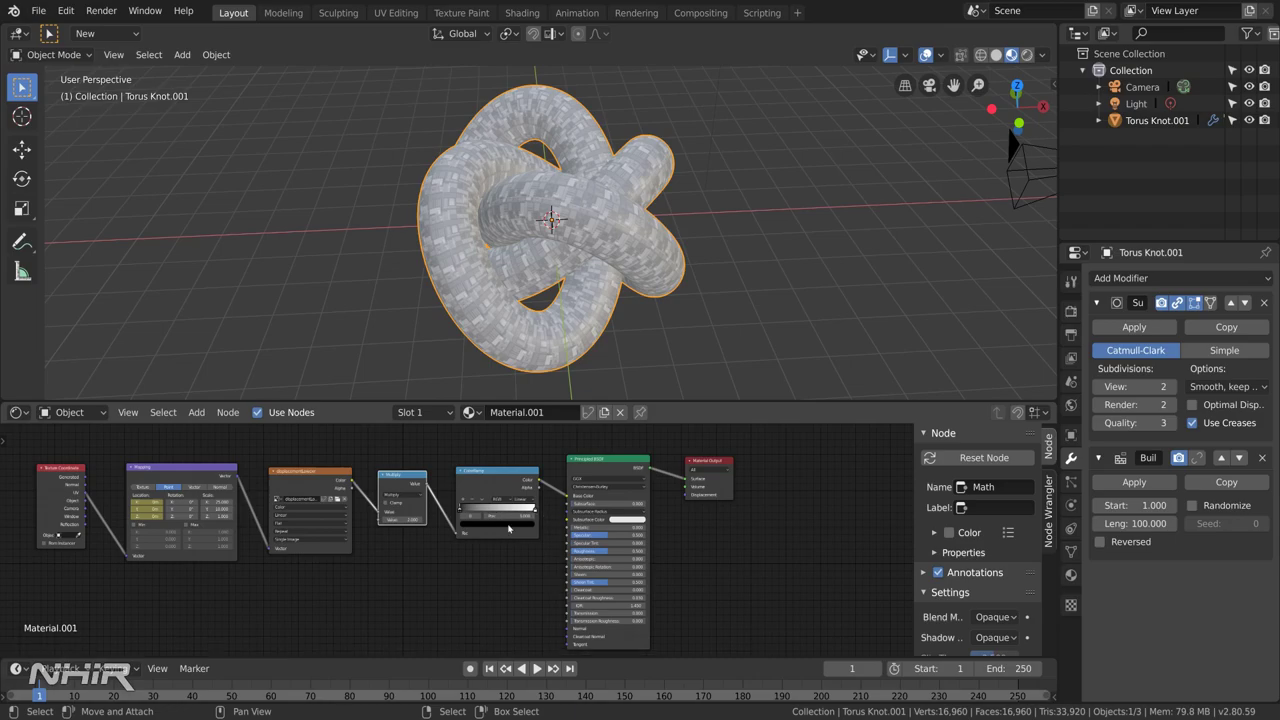
- Make the first ColorRamp stop a bright orange-red
left_click(506, 524)
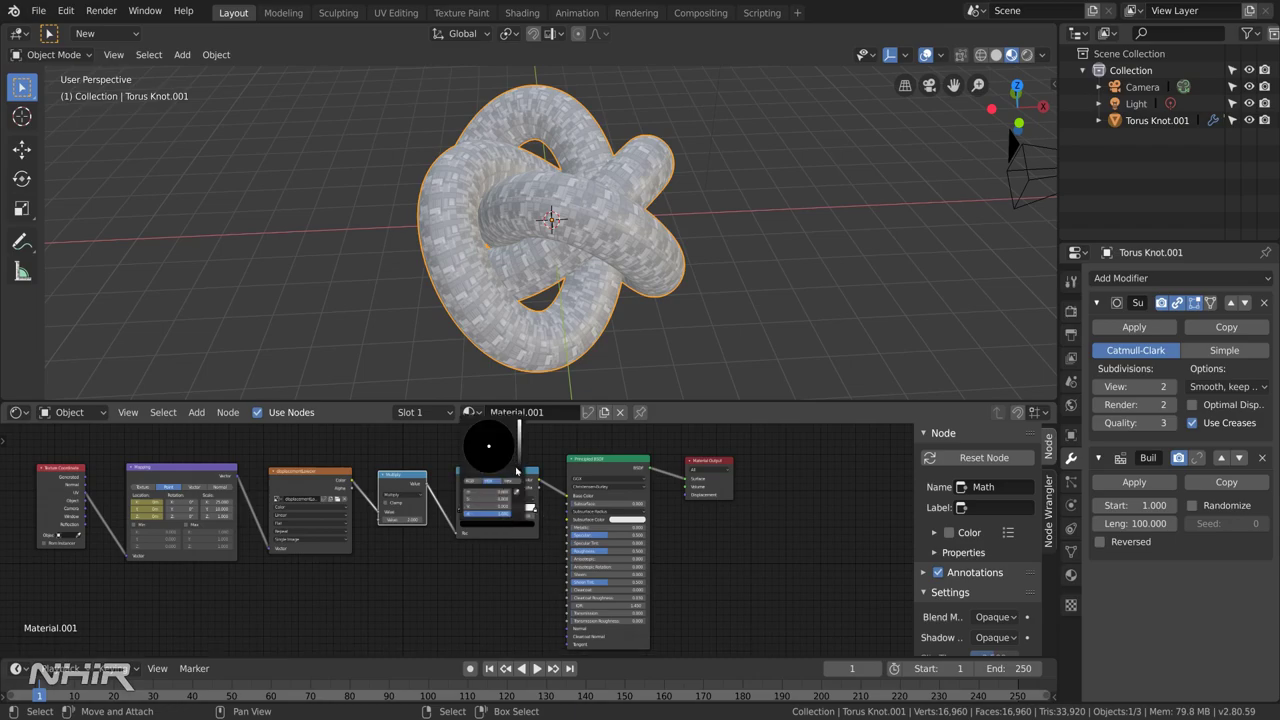
left_click_drag(519, 472, 519, 422)
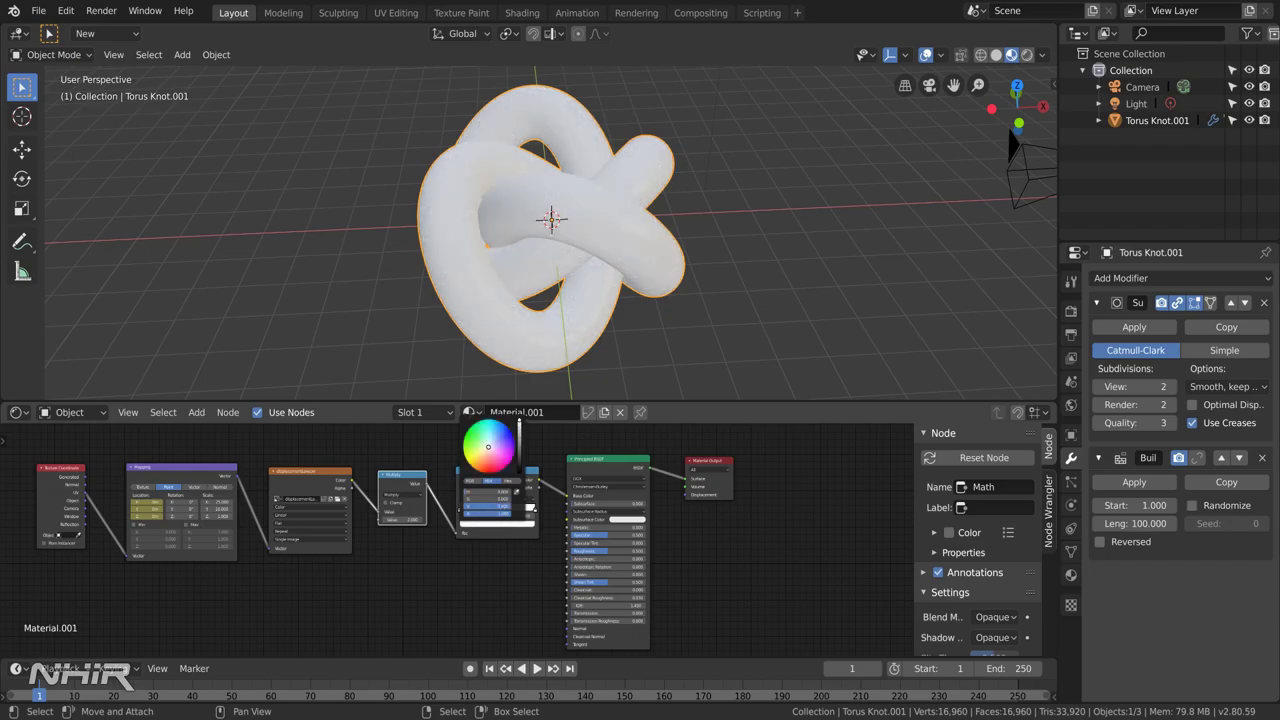
left_click(478, 469)
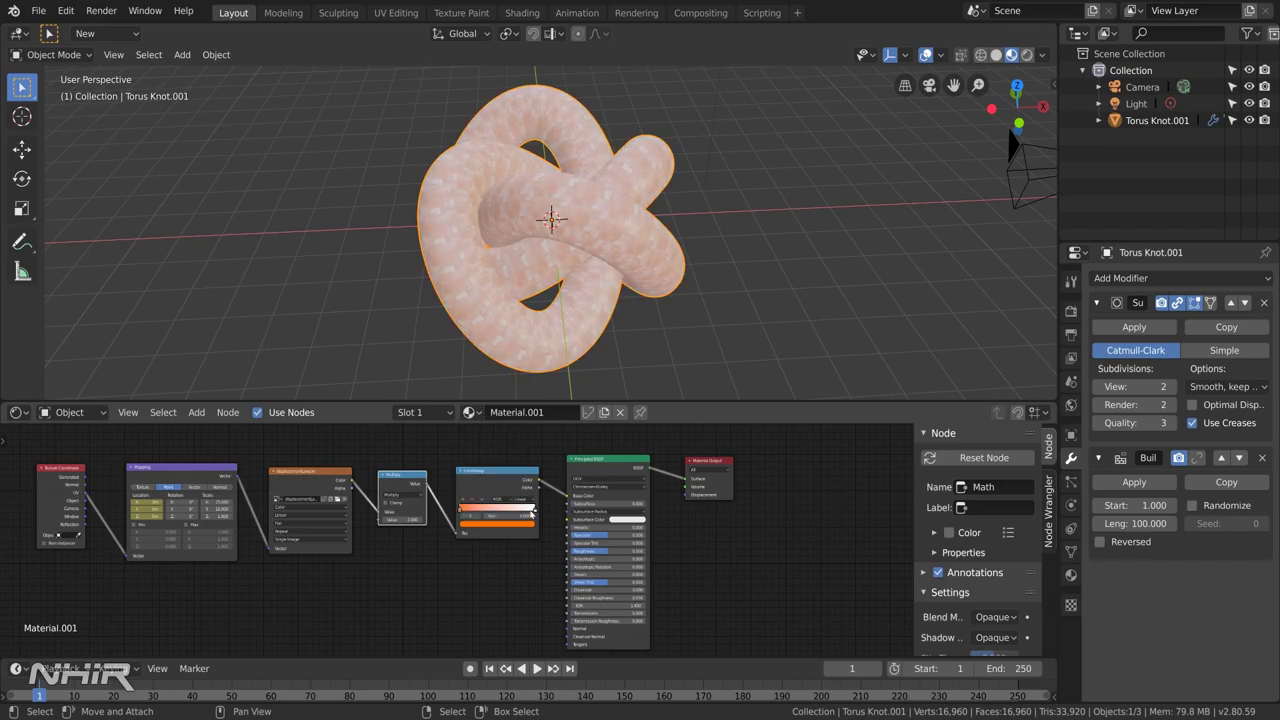
left_click(527, 518)
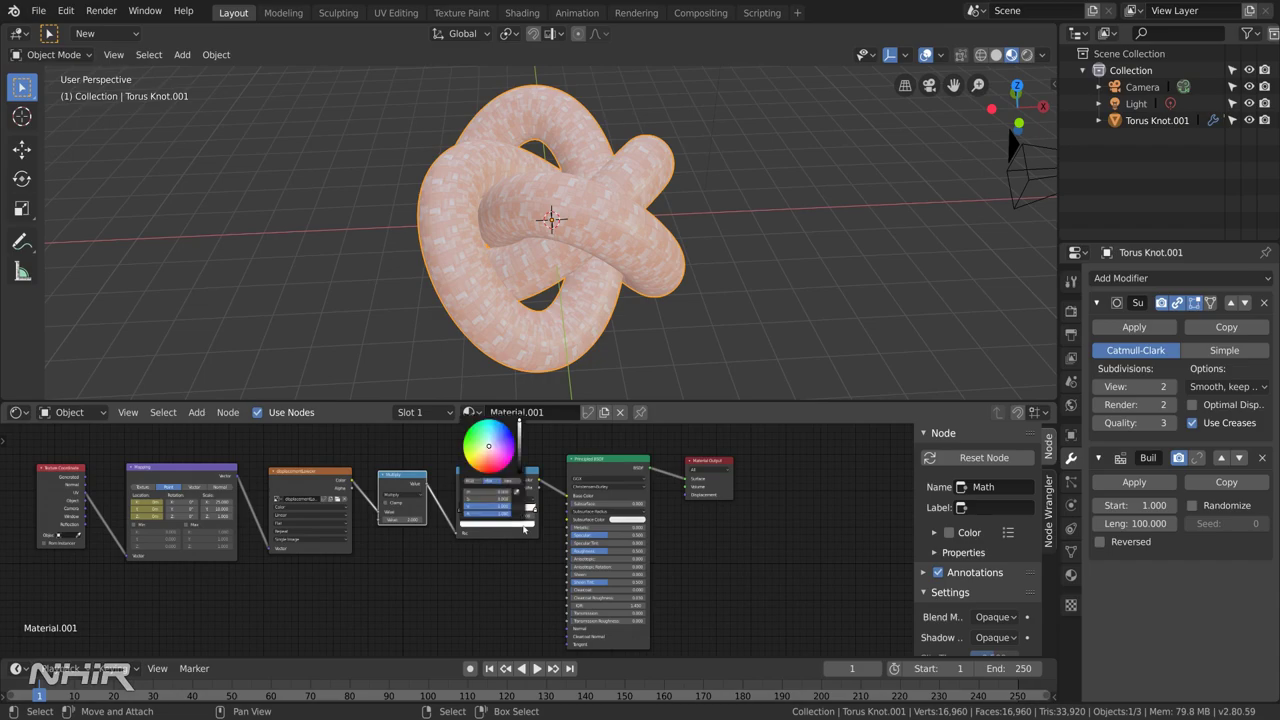
left_click(483, 468)
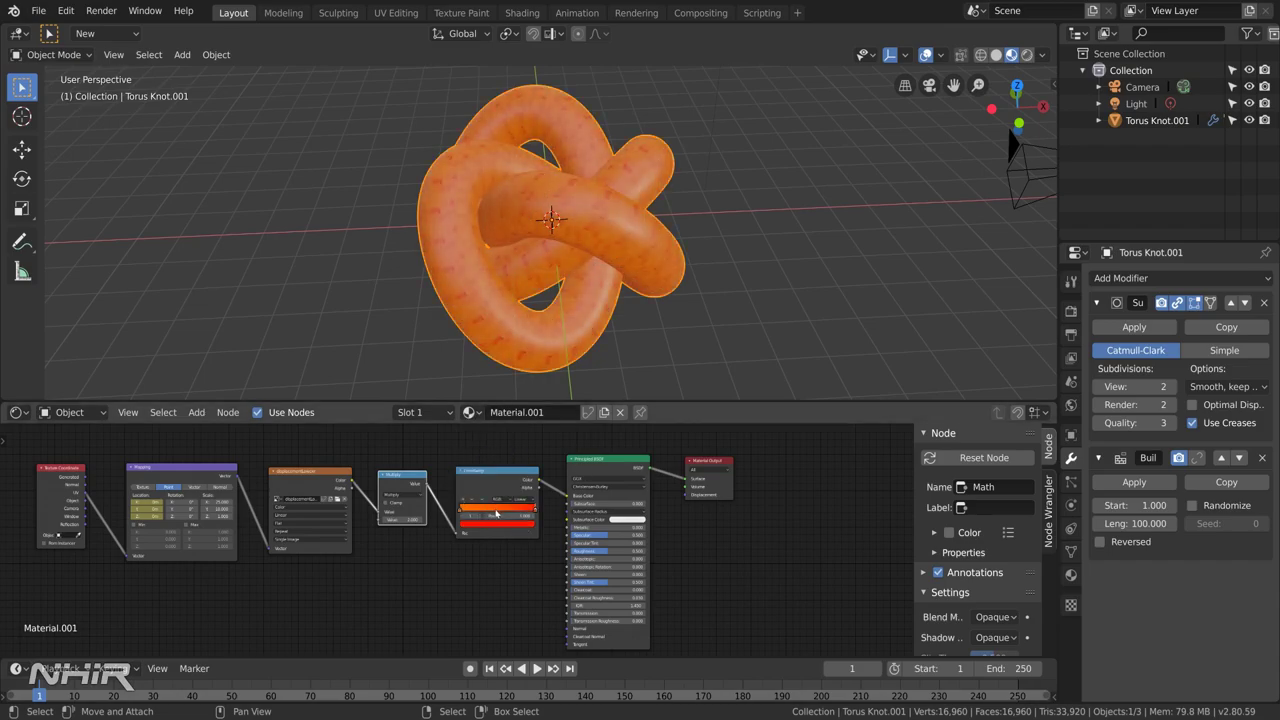
- Make another ramp stop pale cream and add a new, lightened stop
left_click(498, 508, "ctrl")
left_click(483, 499)
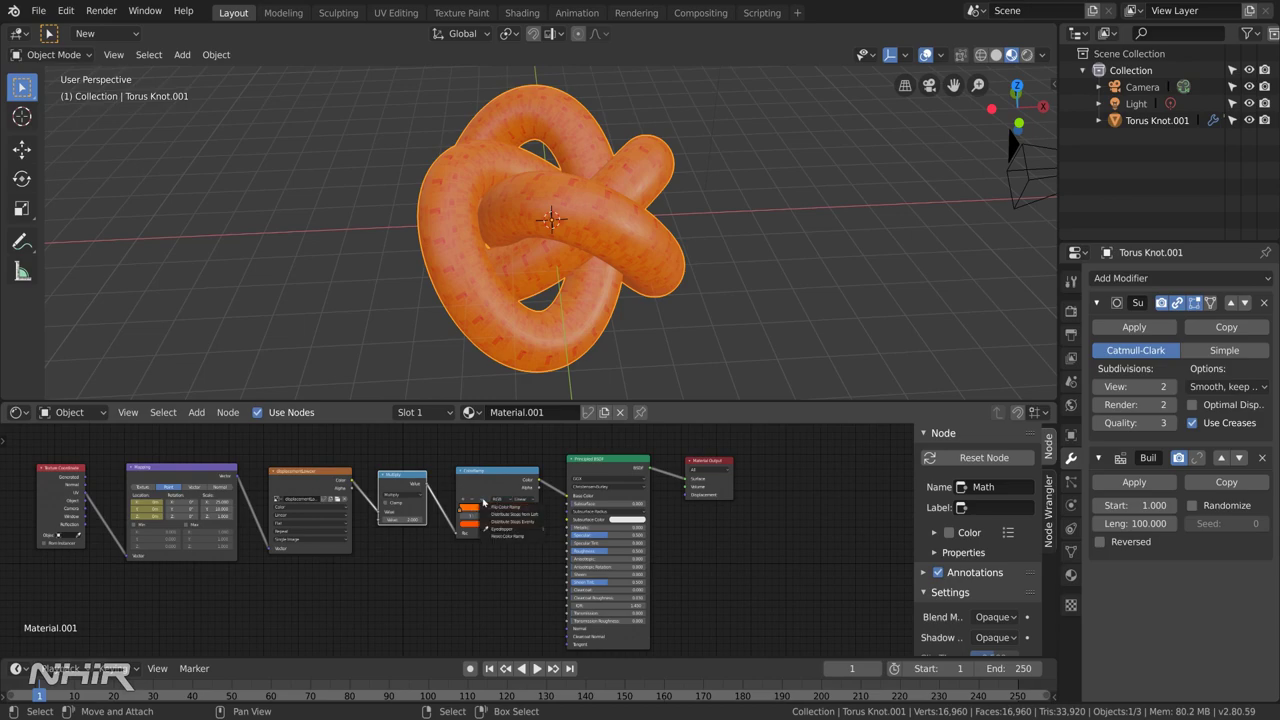
left_click(483, 500)
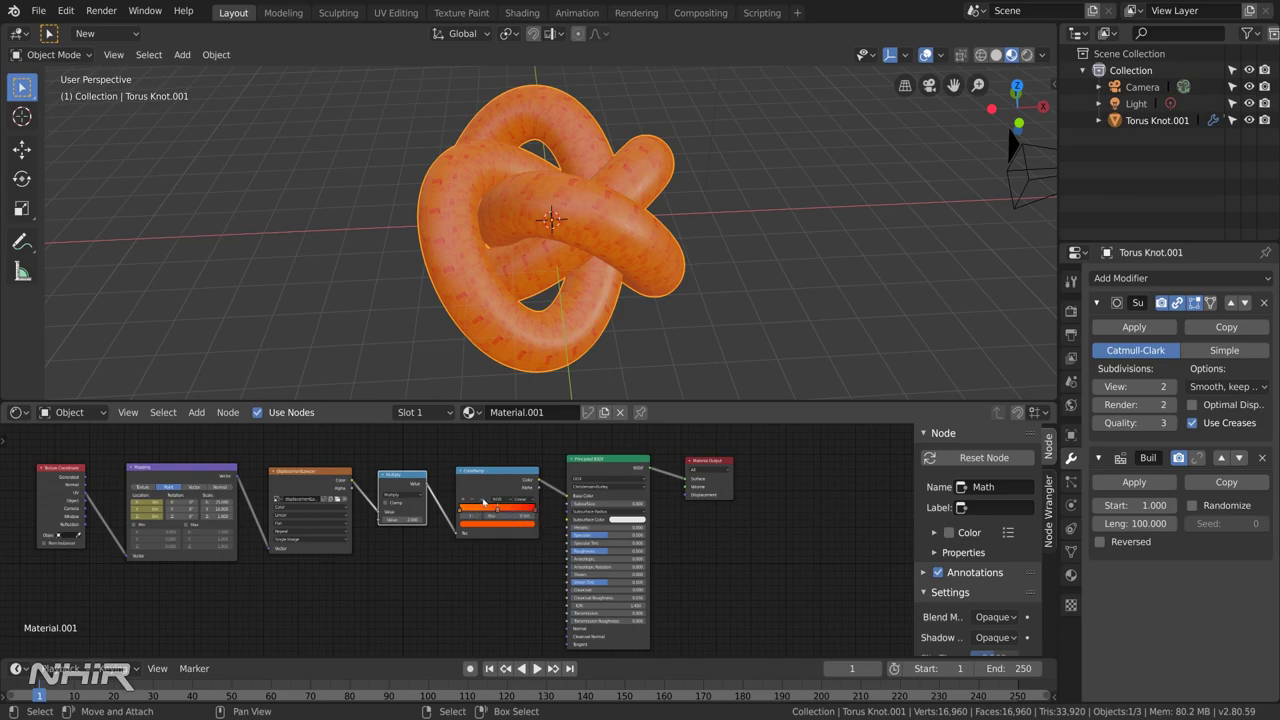
left_click(481, 511)
left_click(495, 522)
left_click_drag(479, 473, 480, 458)
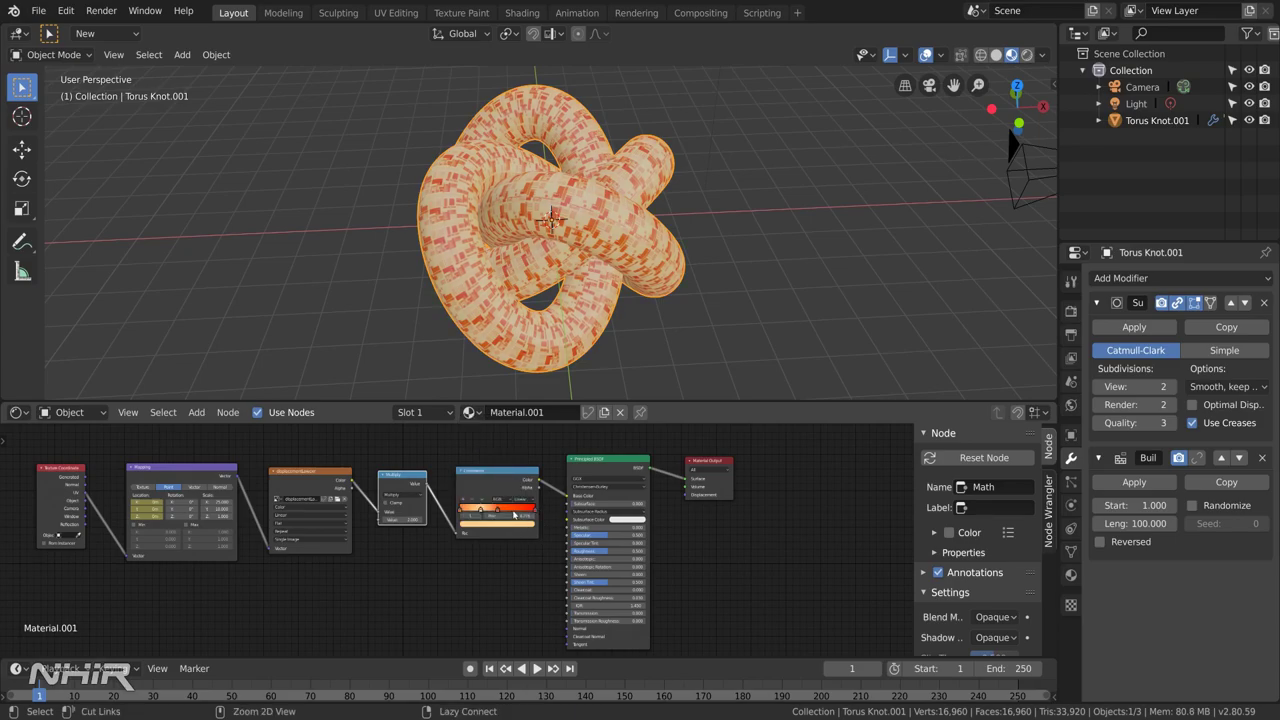
left_click(514, 514, "ctrl")
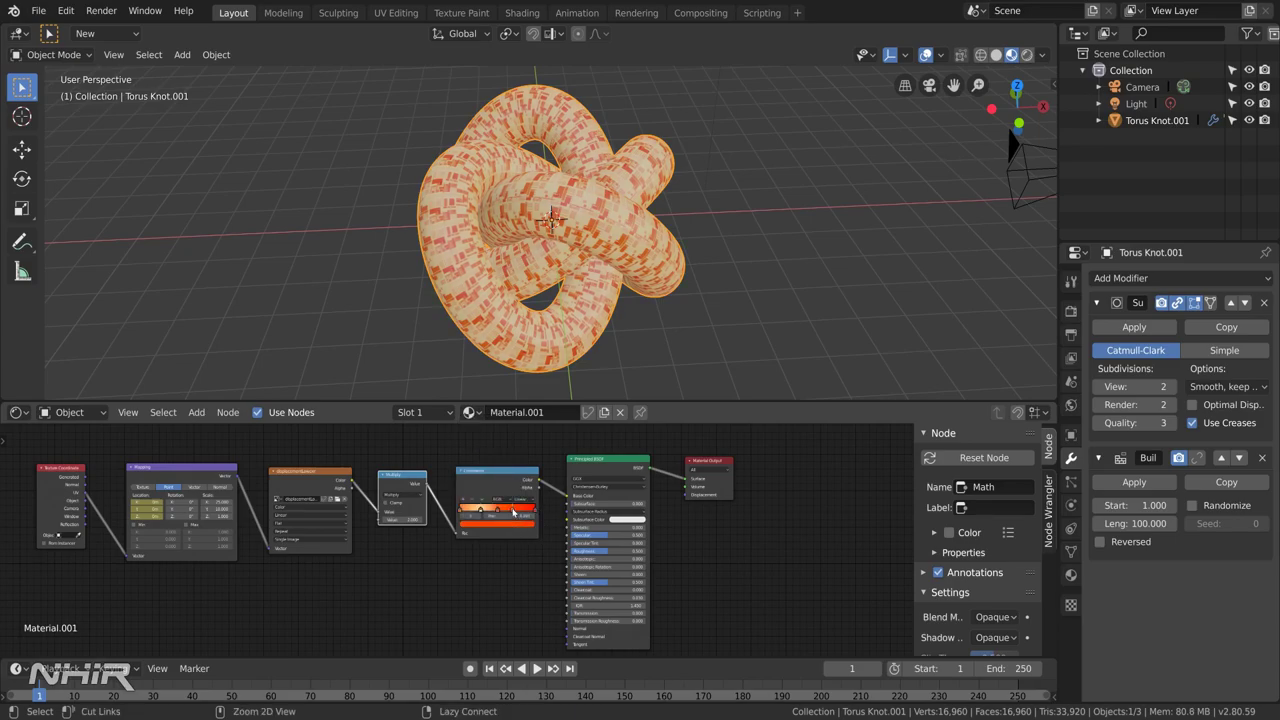
left_click(484, 524)
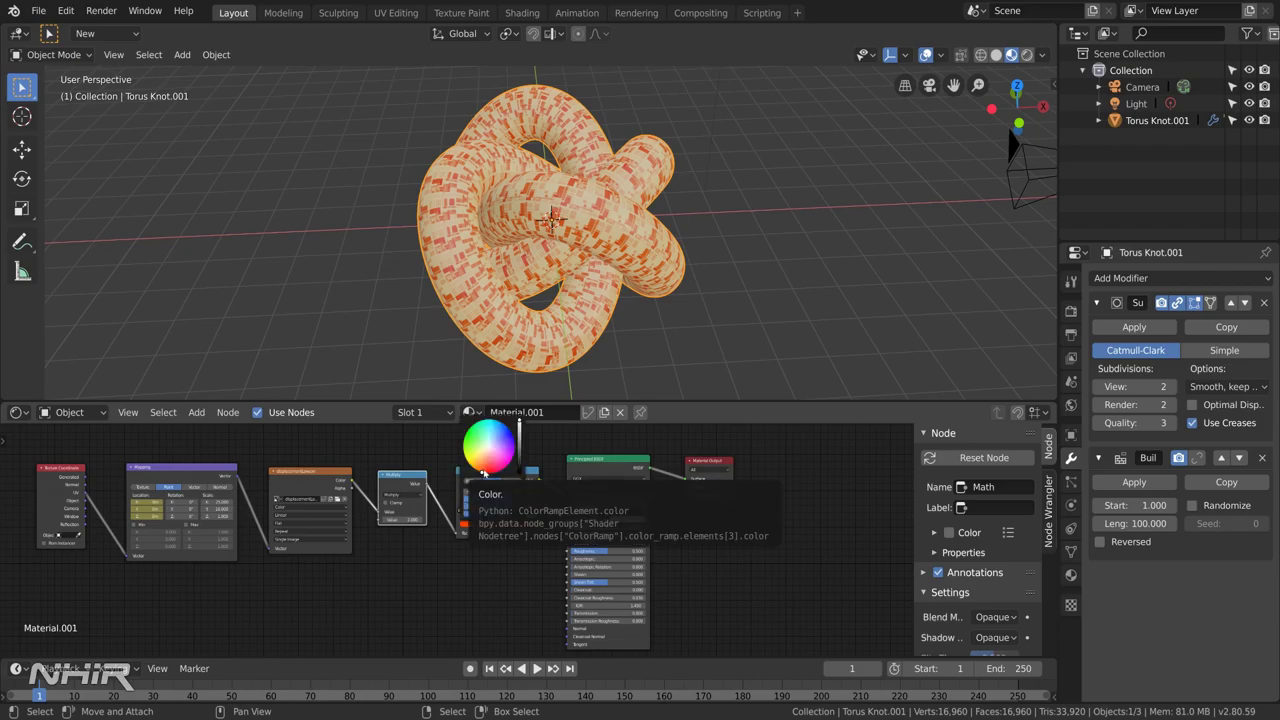
left_click_drag(484, 472, 481, 456)
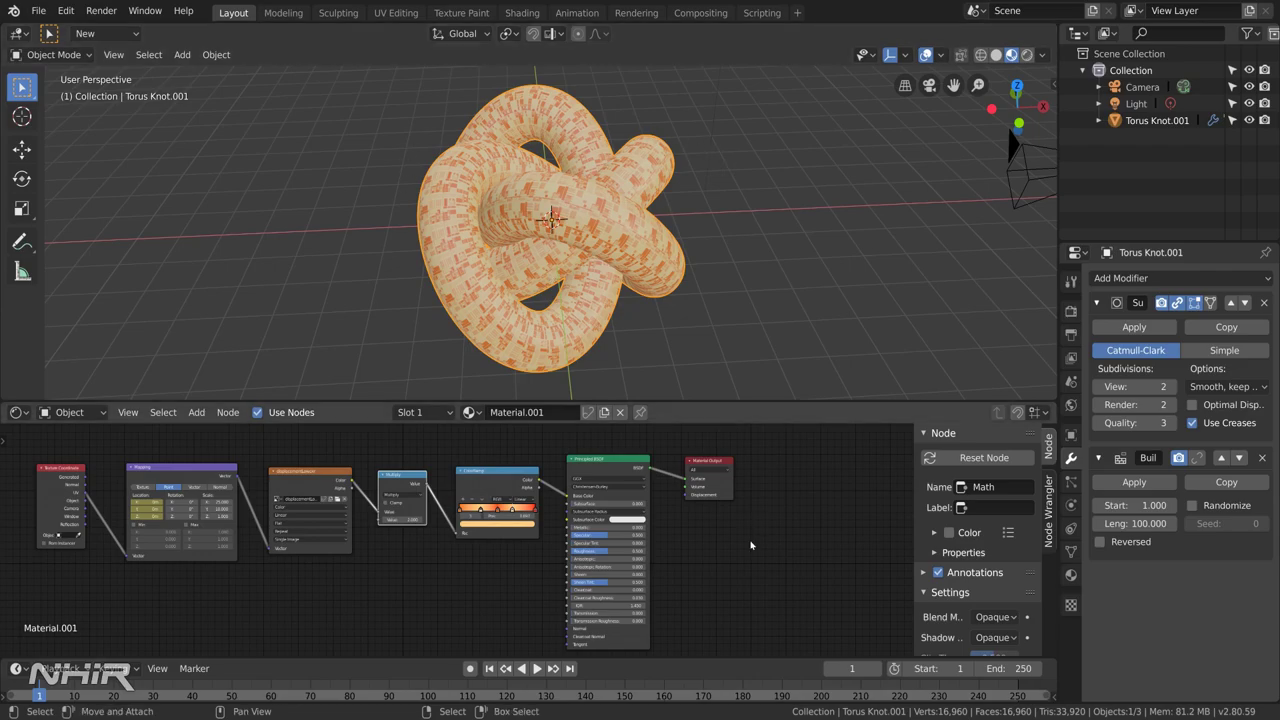
- Reposition the node tree and check the knot in Rendered shading, then Material Preview
scroll(750, 548, "down", 1)
middle_click_drag(750, 548, 705, 606)
left_click_drag(570, 515, 740, 542)
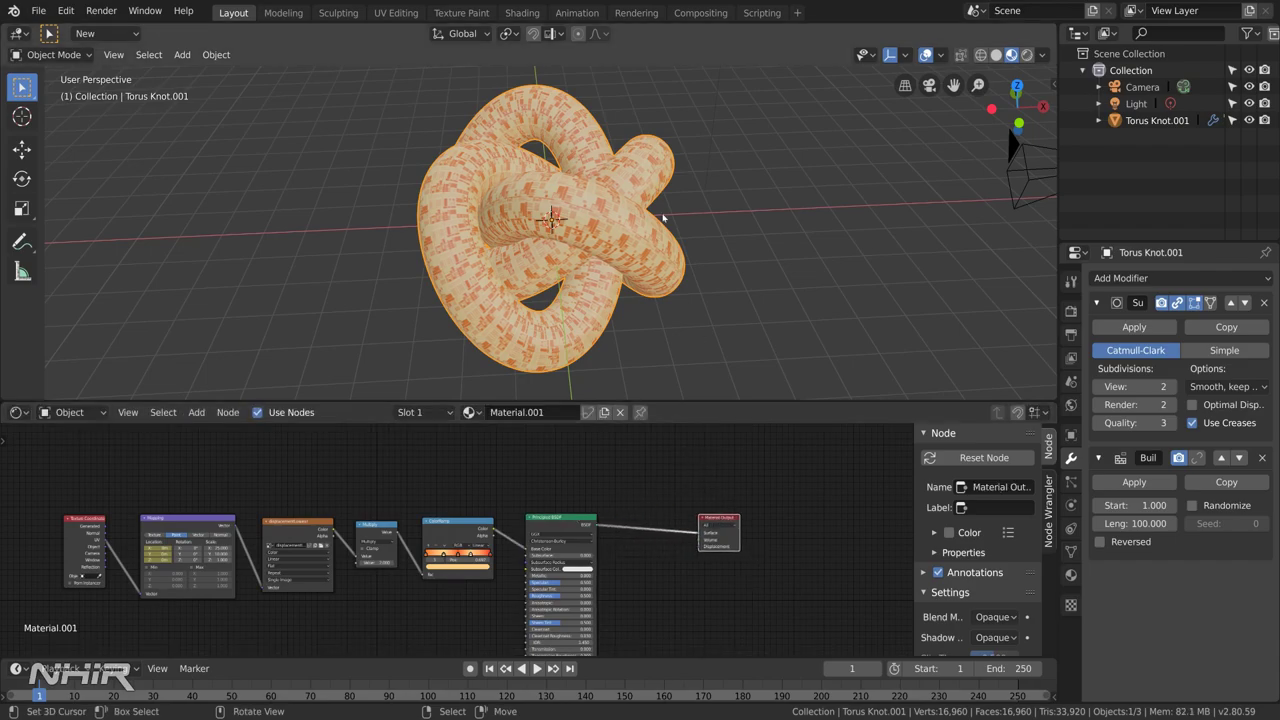
left_click(1026, 55)
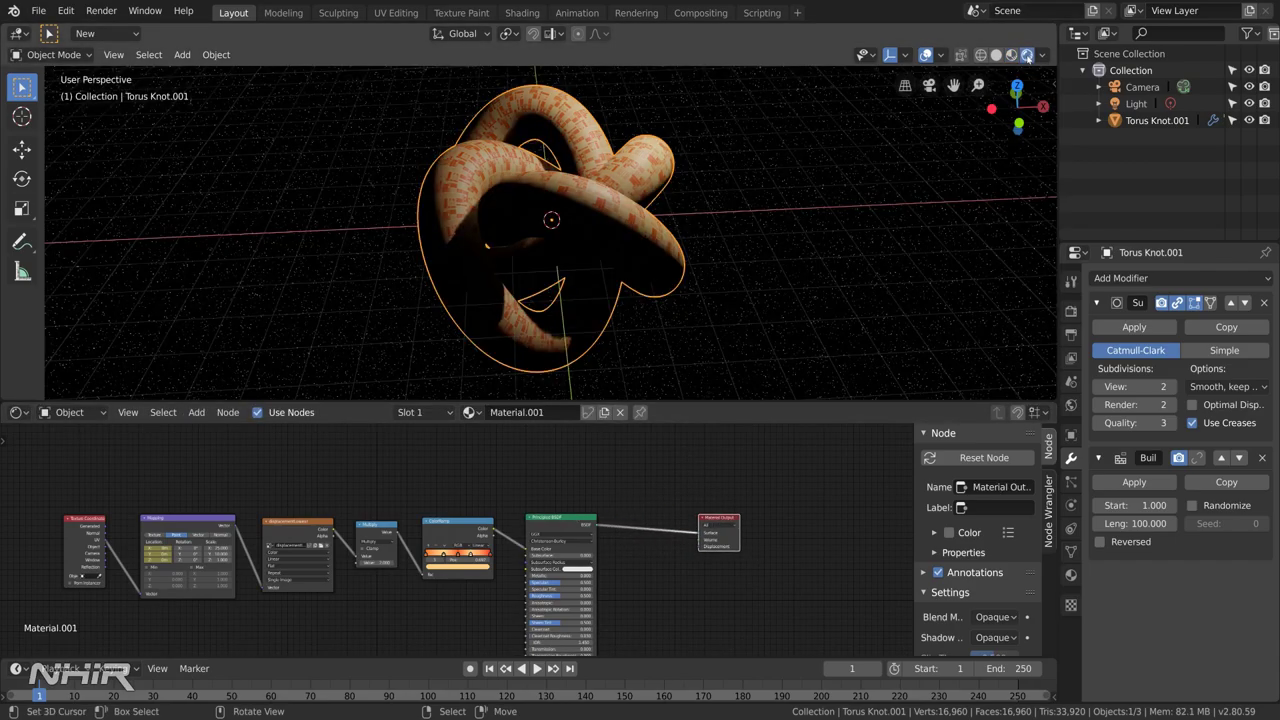
left_click(1011, 55)
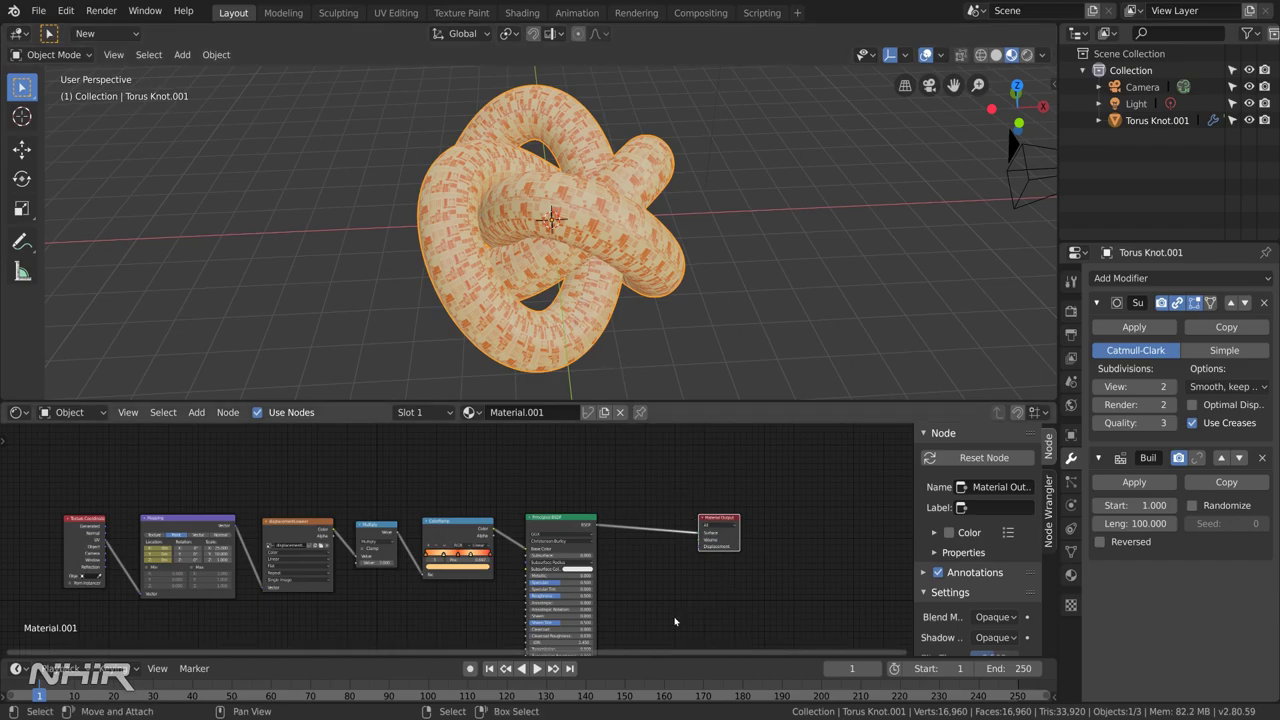
- Add an Emission shader node below the Principled BSDF
key("shift+a")
mouse_move(676, 614)
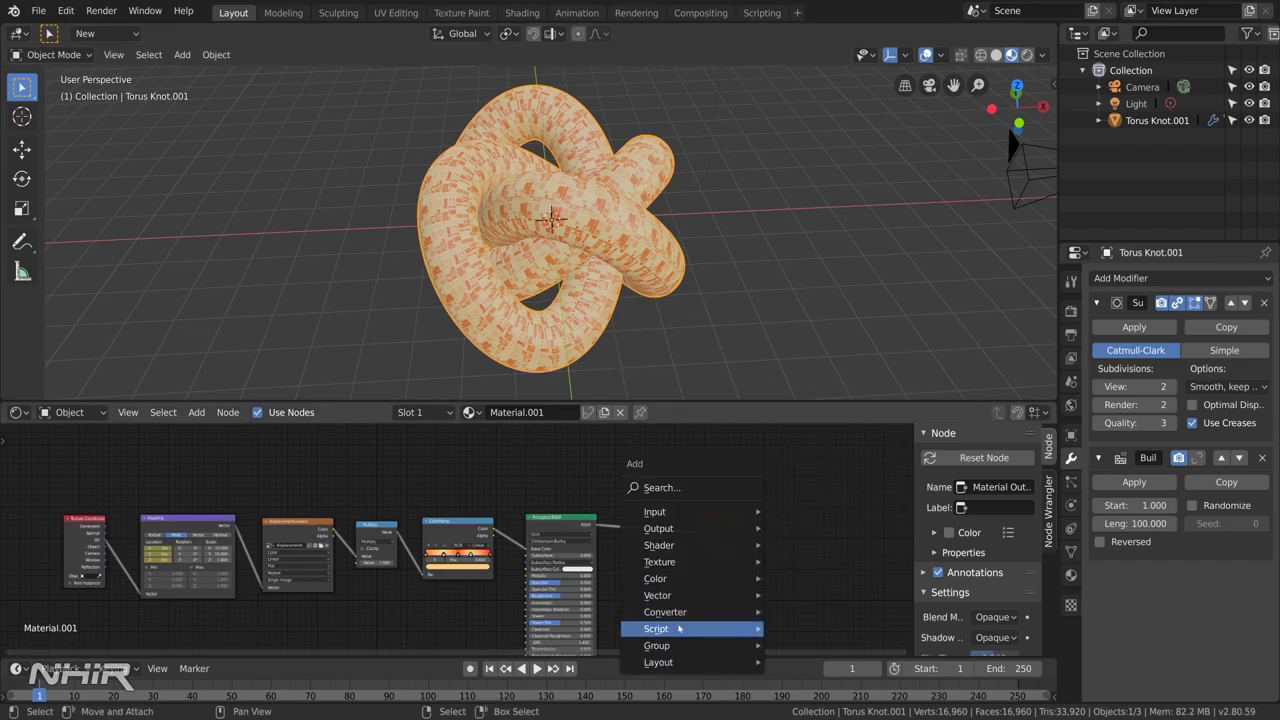
mouse_move(680, 581)
mouse_move(680, 547)
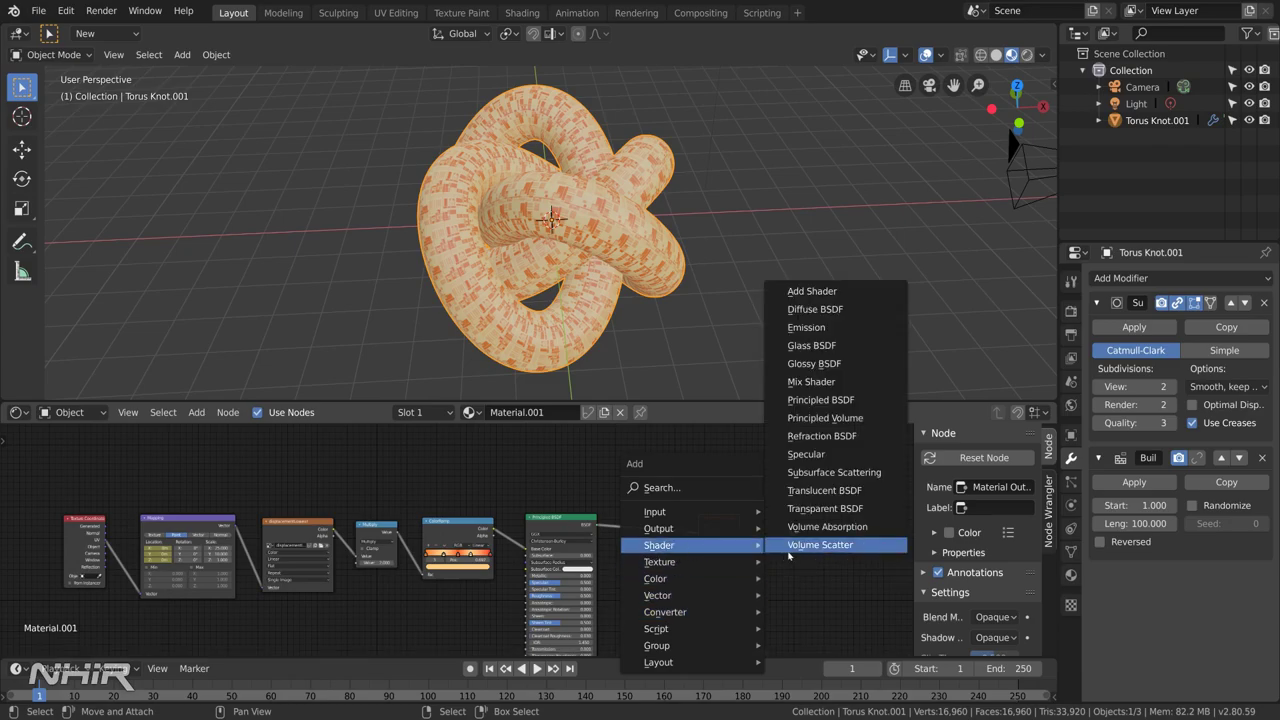
left_click(806, 327)
left_click(610, 568)
- Insert a Mix Shader before the Material Output and link the Emission node into it
key("shift+a")
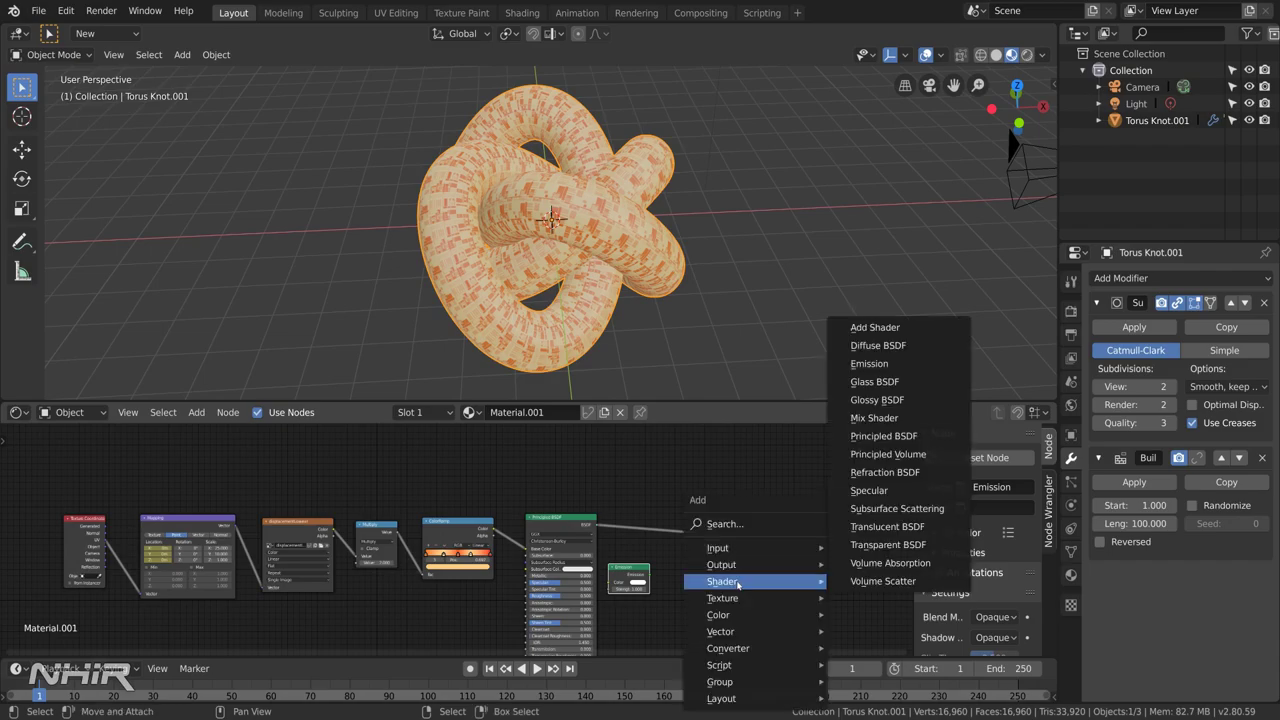
mouse_move(740, 581)
left_click(875, 420)
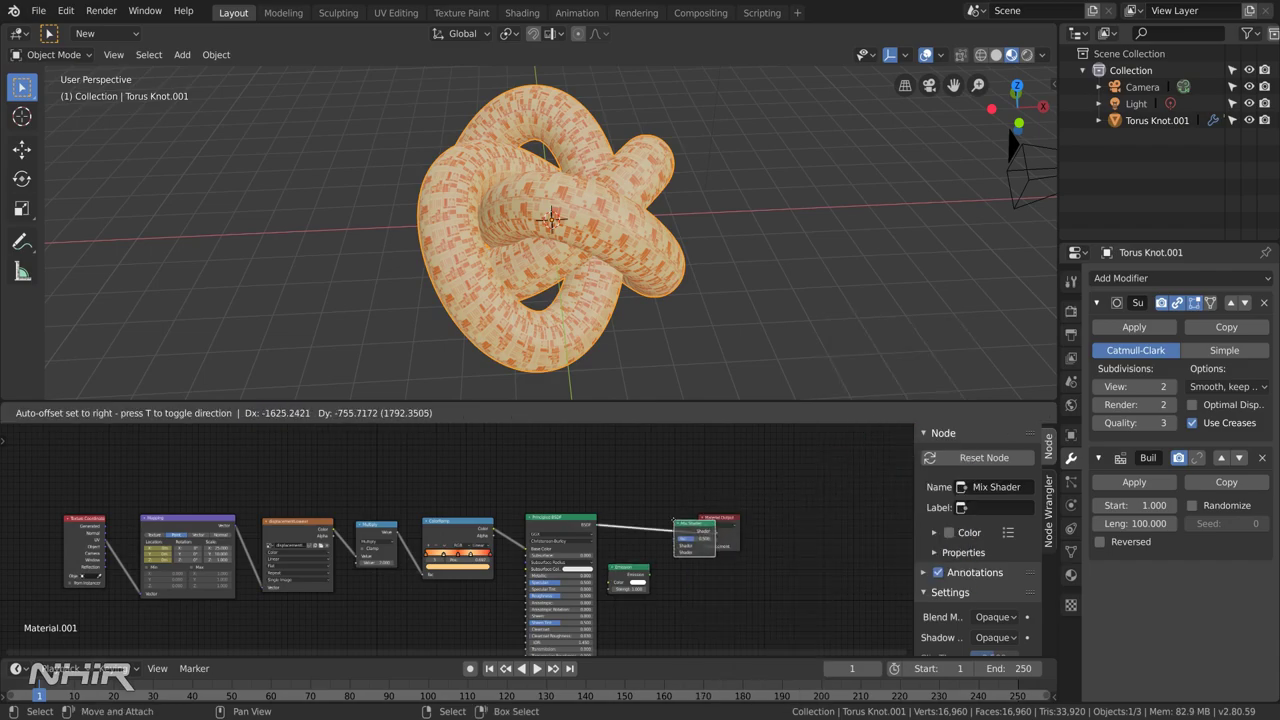
left_click(648, 578)
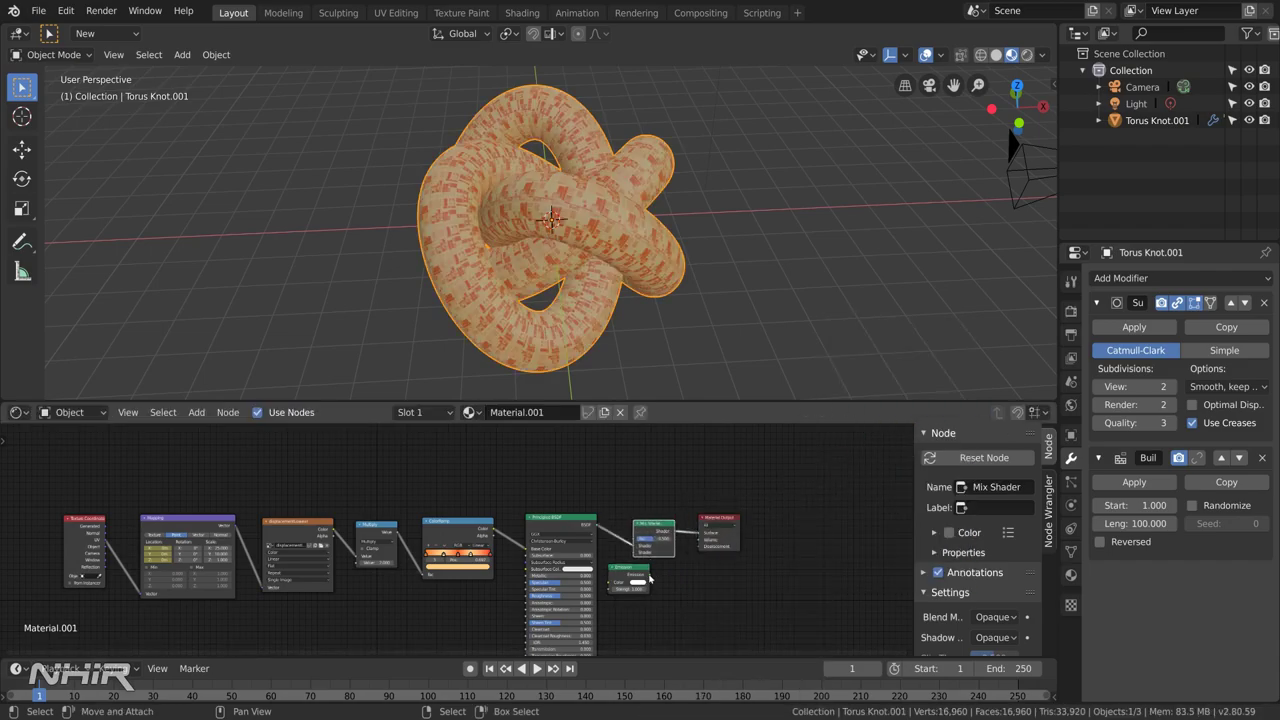
left_click_drag(648, 578, 634, 552)
left_click_drag(715, 525, 684, 525)
left_click_drag(620, 573, 613, 561)
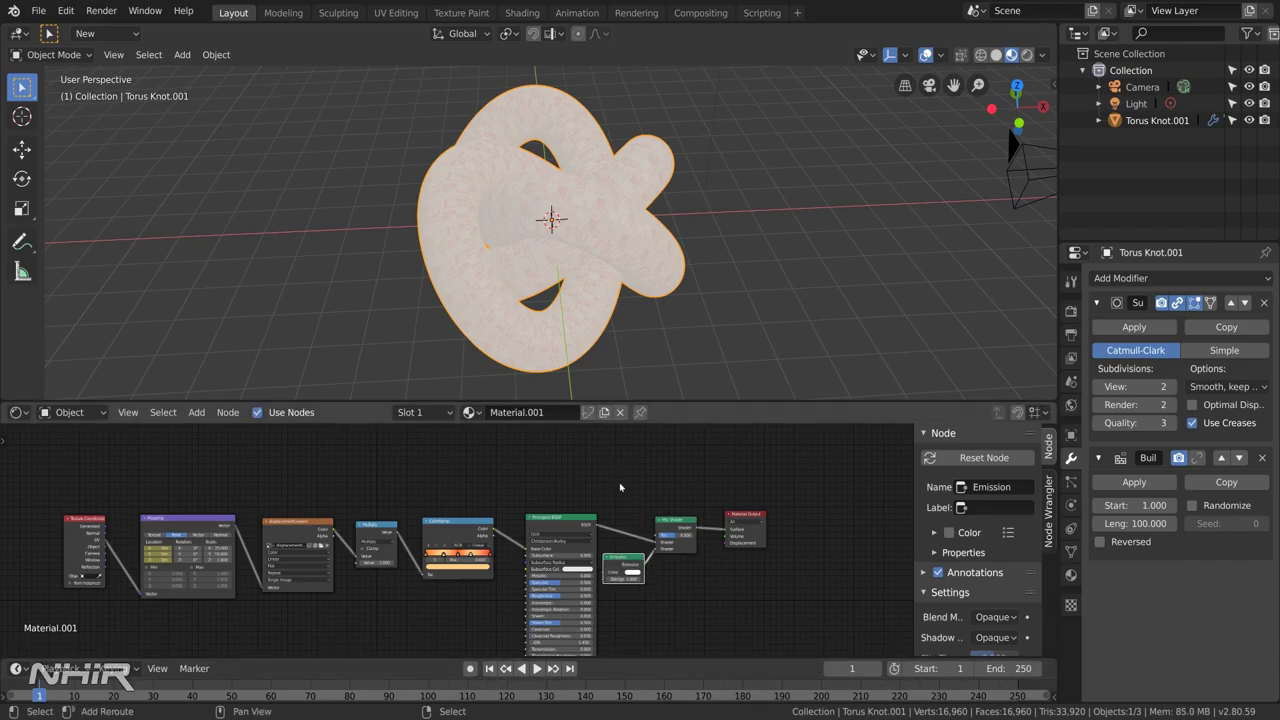
- Add a new Math node fed by the multiplied panel texture
key("shift+a")
mouse_move(620, 483)
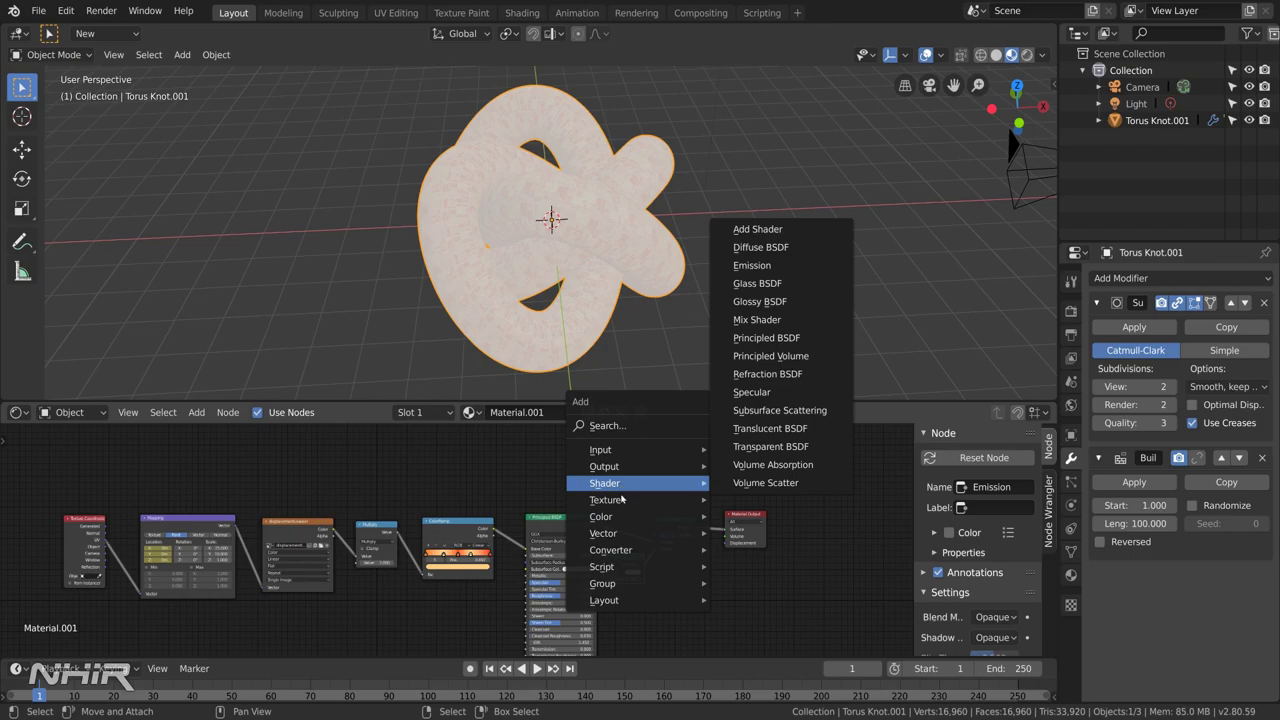
mouse_move(632, 551)
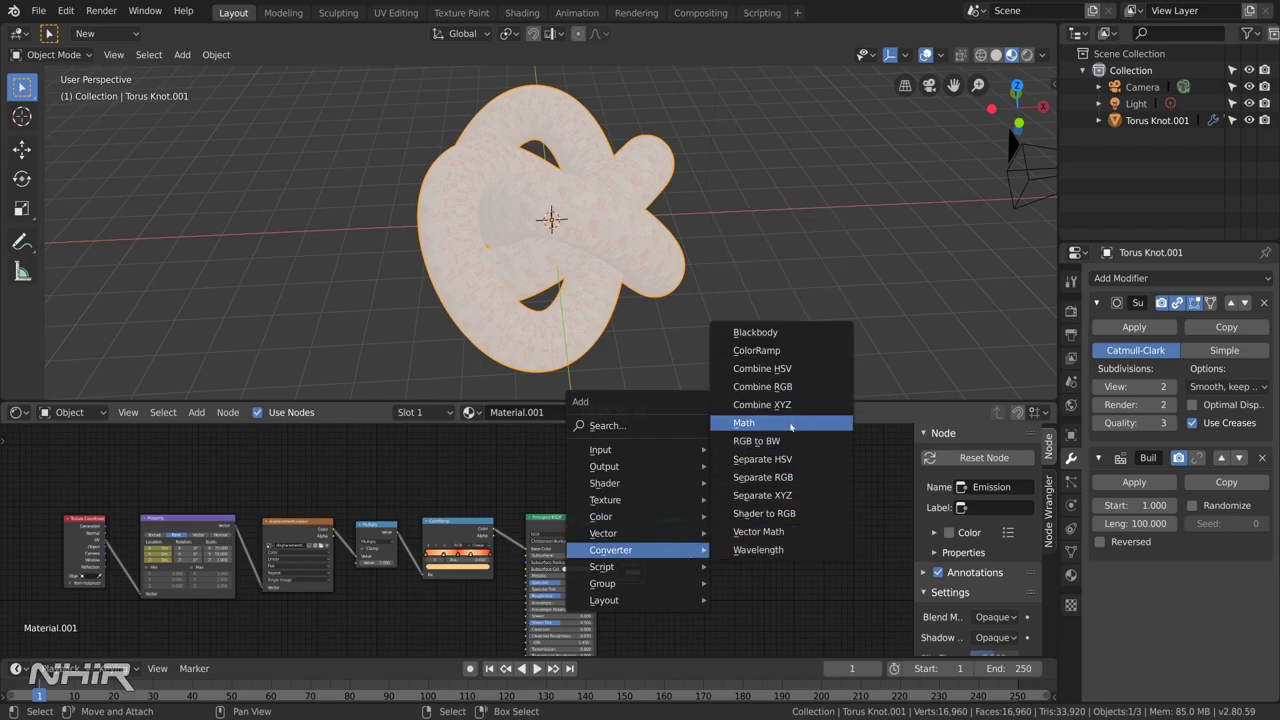
left_click(744, 423)
left_click(520, 450)
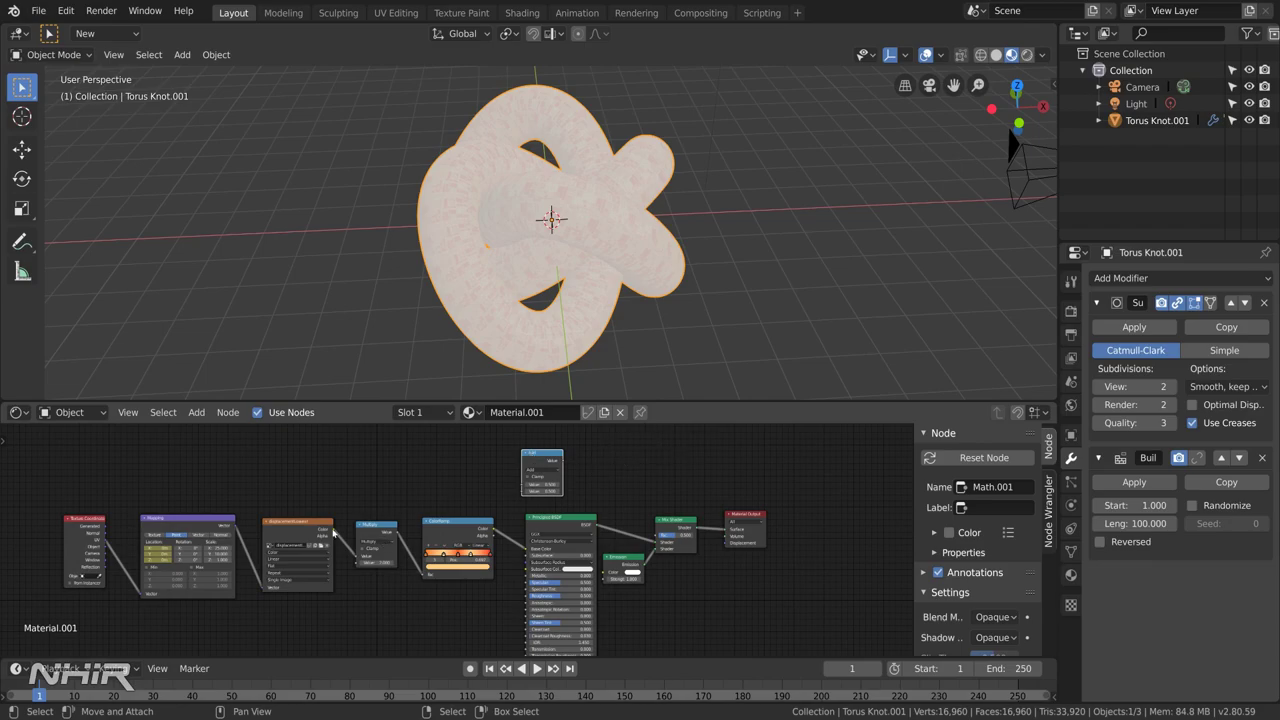
left_click_drag(333, 530, 521, 487)
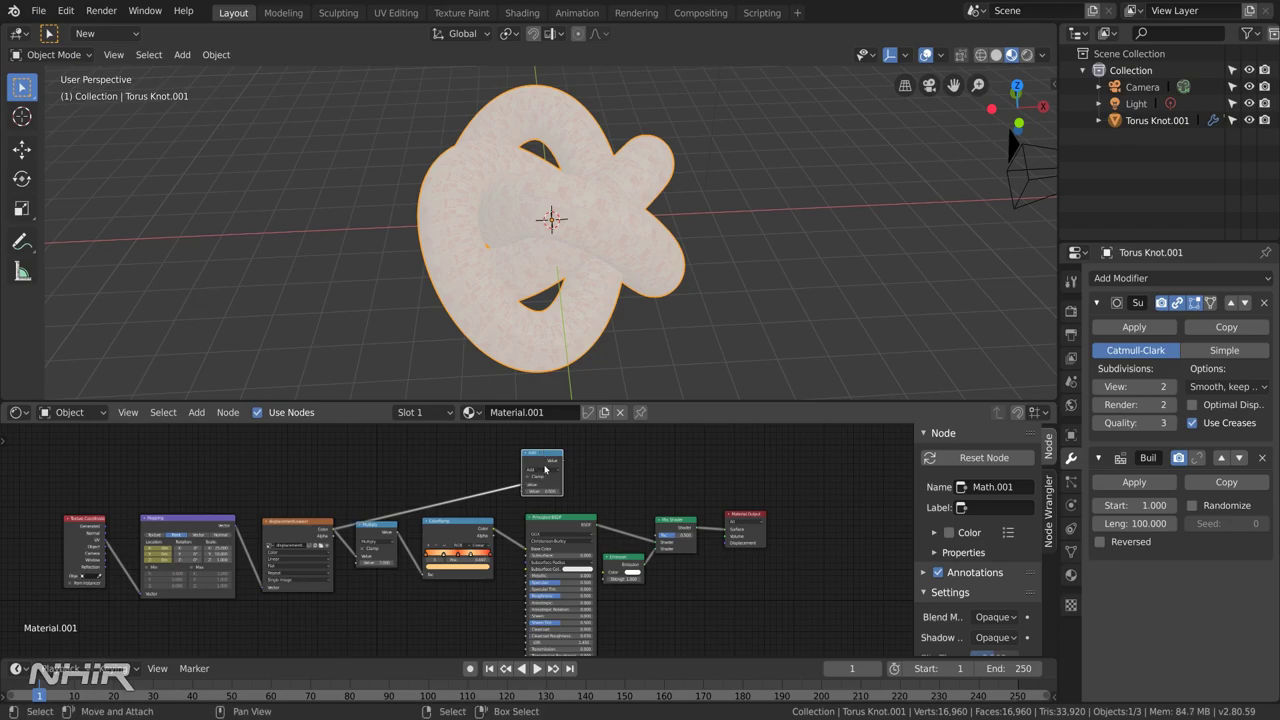
- Set the Math node to Less Than with threshold 0.2 and preview it on the knot
left_click(547, 474)
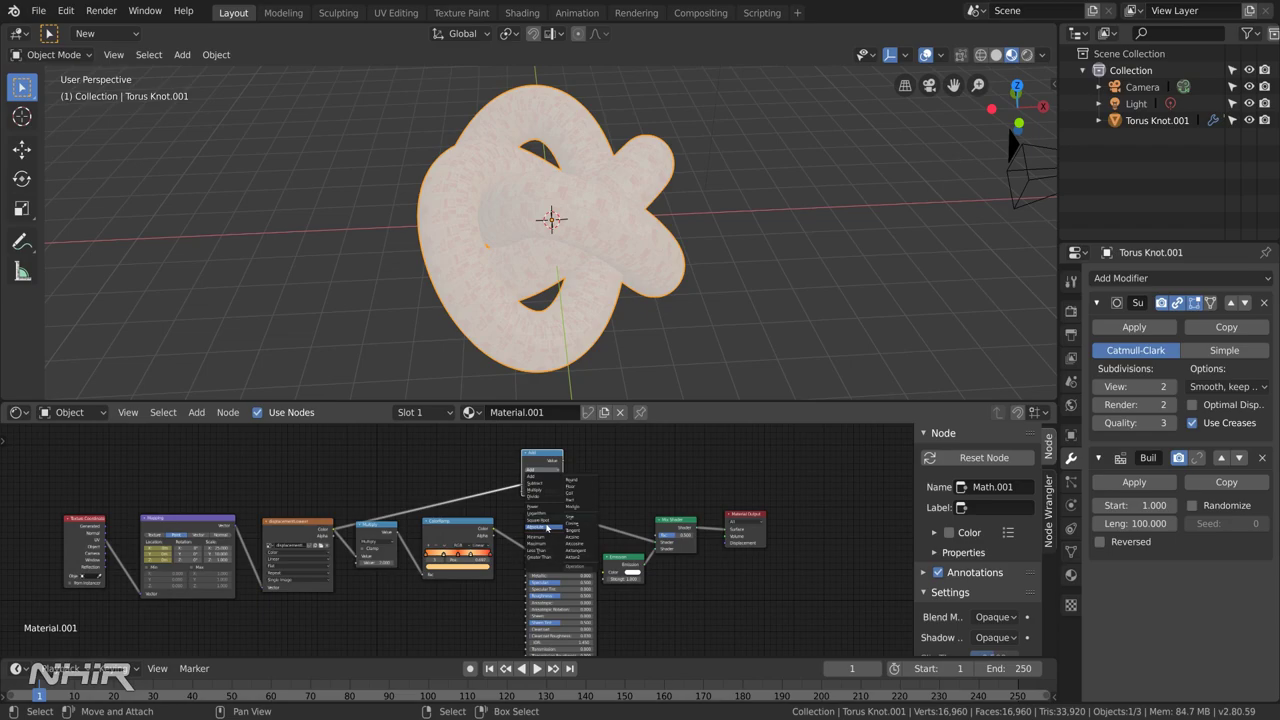
left_click(547, 550)
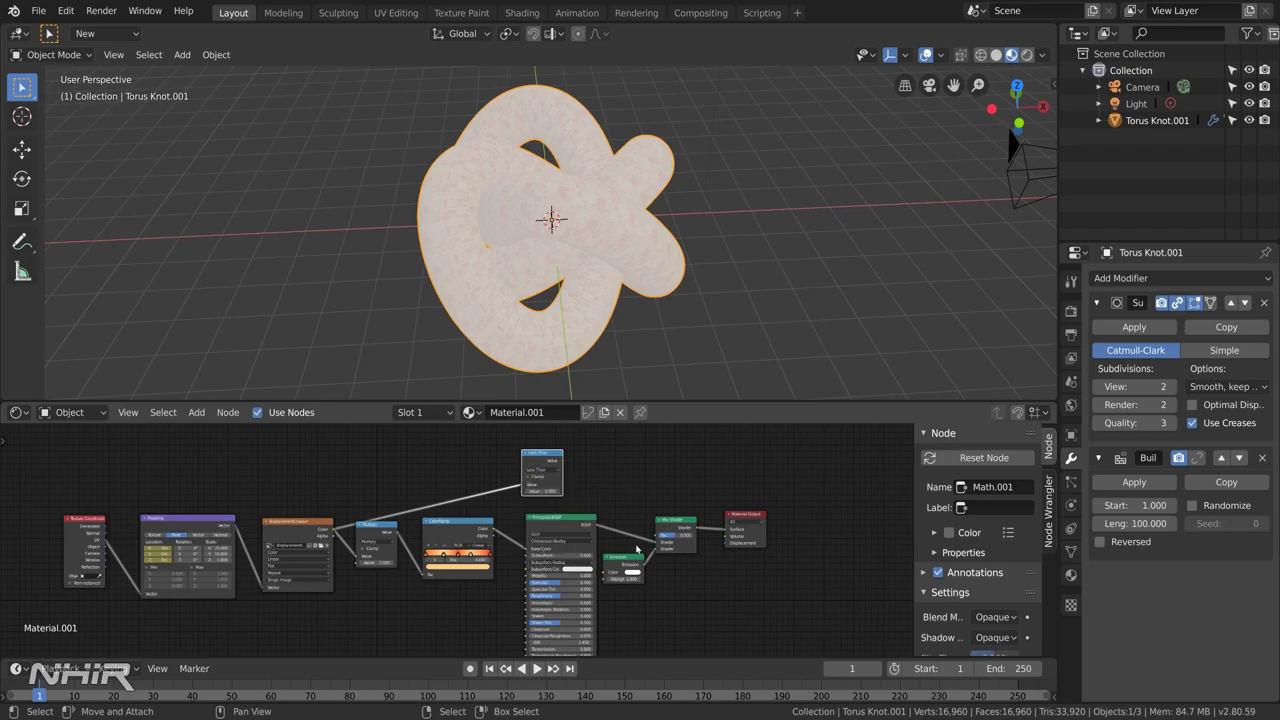
left_click(546, 456, "ctrl+shift")
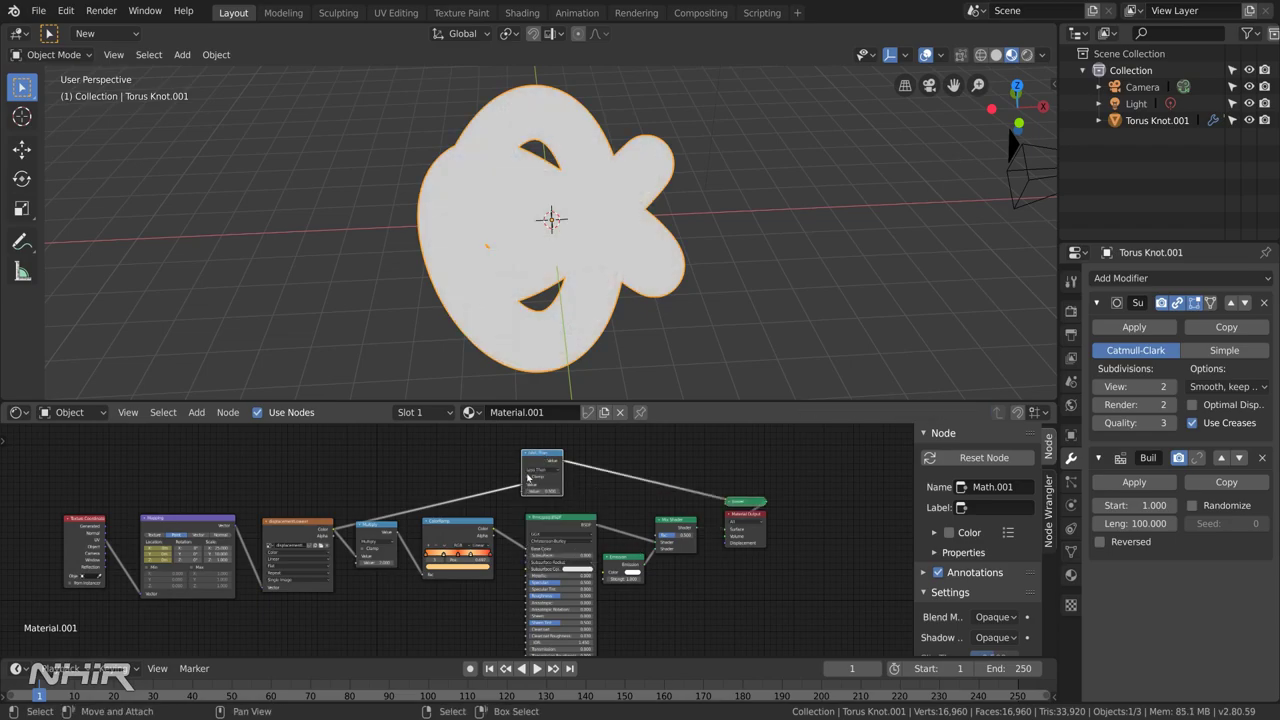
left_click(541, 490)
key("Return")
left_click(541, 490)
type("0.2")
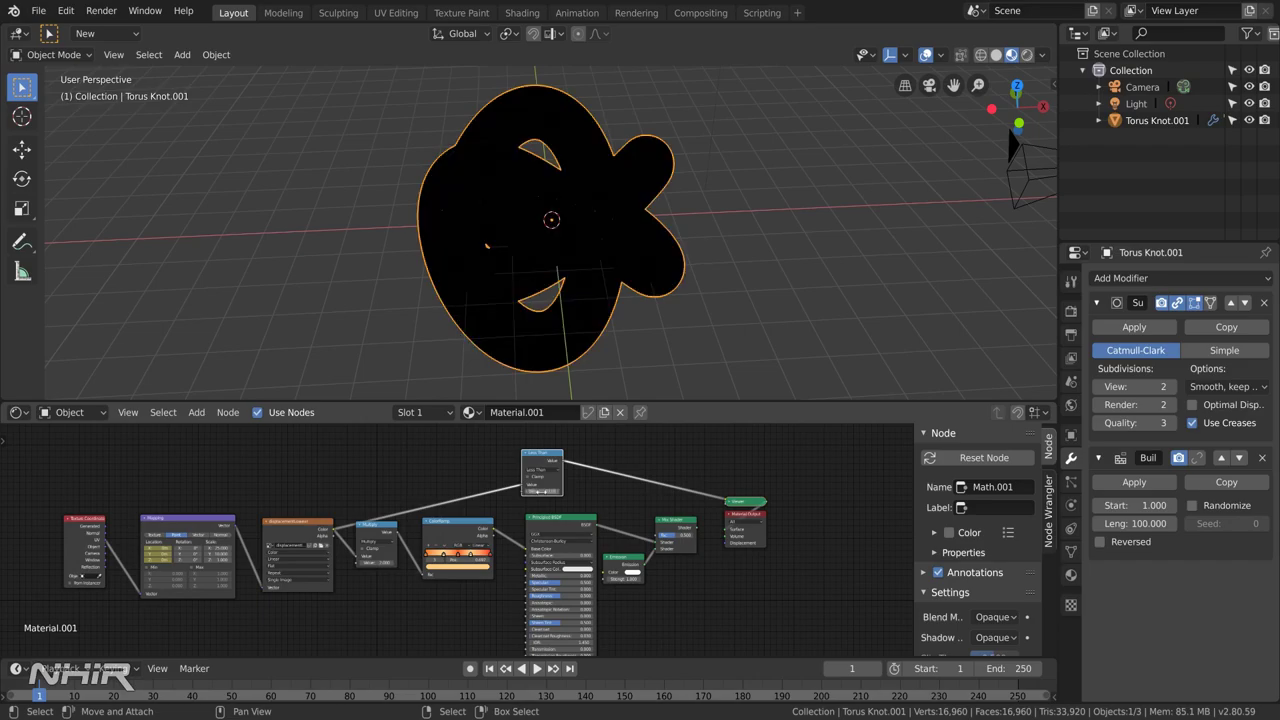
key("BackSpace")
key("BackSpace")
key("Return")
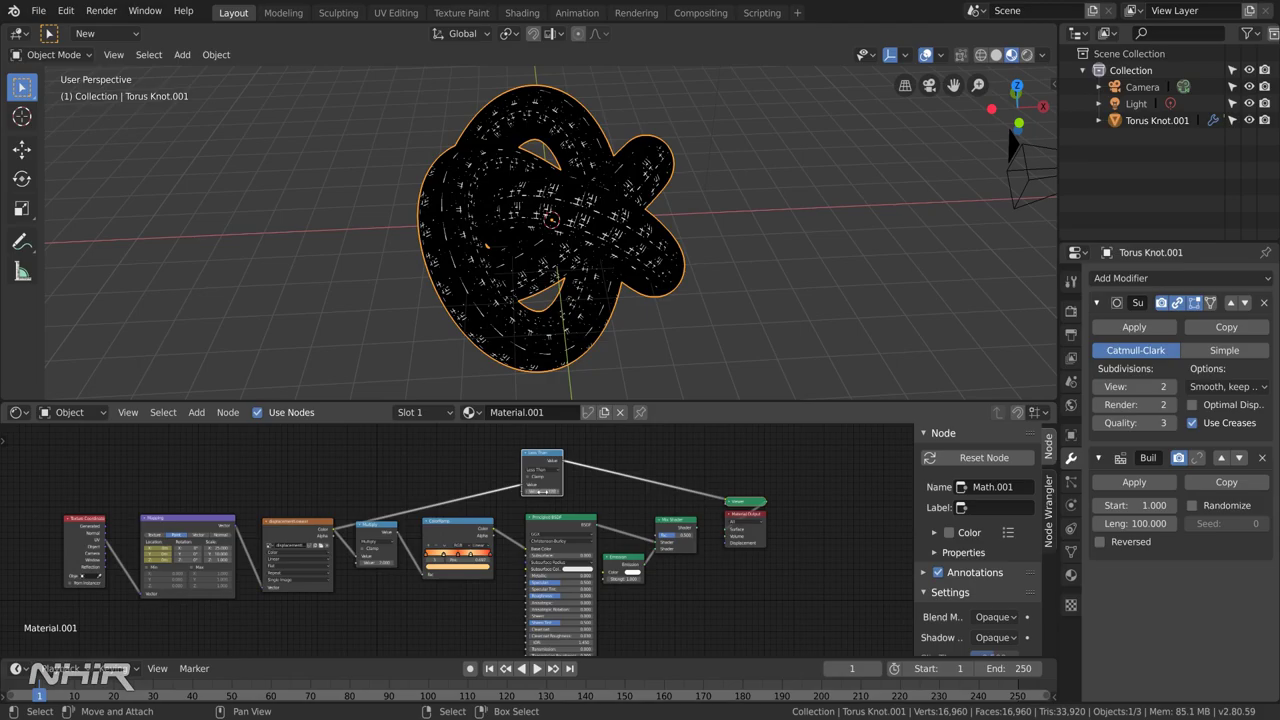
- Drag the Less Than Value down to thin streaks and route its output toward the Mix Shader
scroll(555, 272, "up", 6)
scroll(555, 272, "down", 5)
middle_click_drag(608, 228, 646, 200)
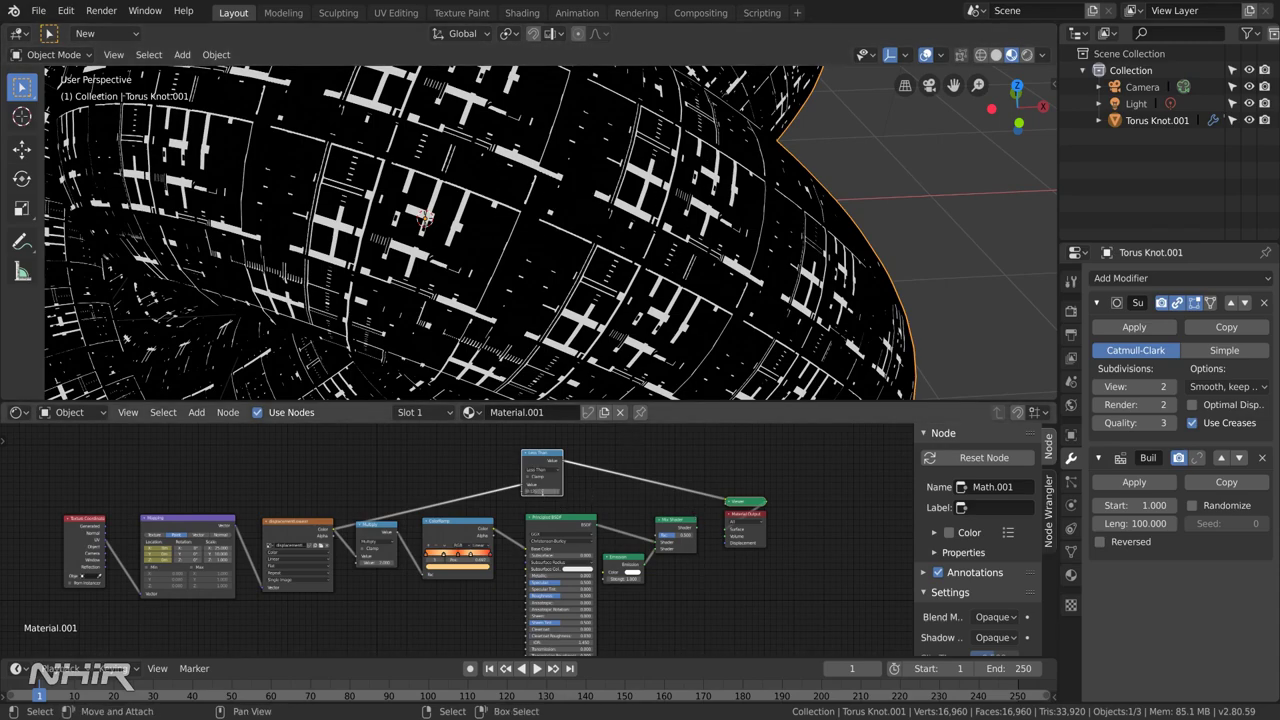
left_click_drag(542, 491, 541, 491)
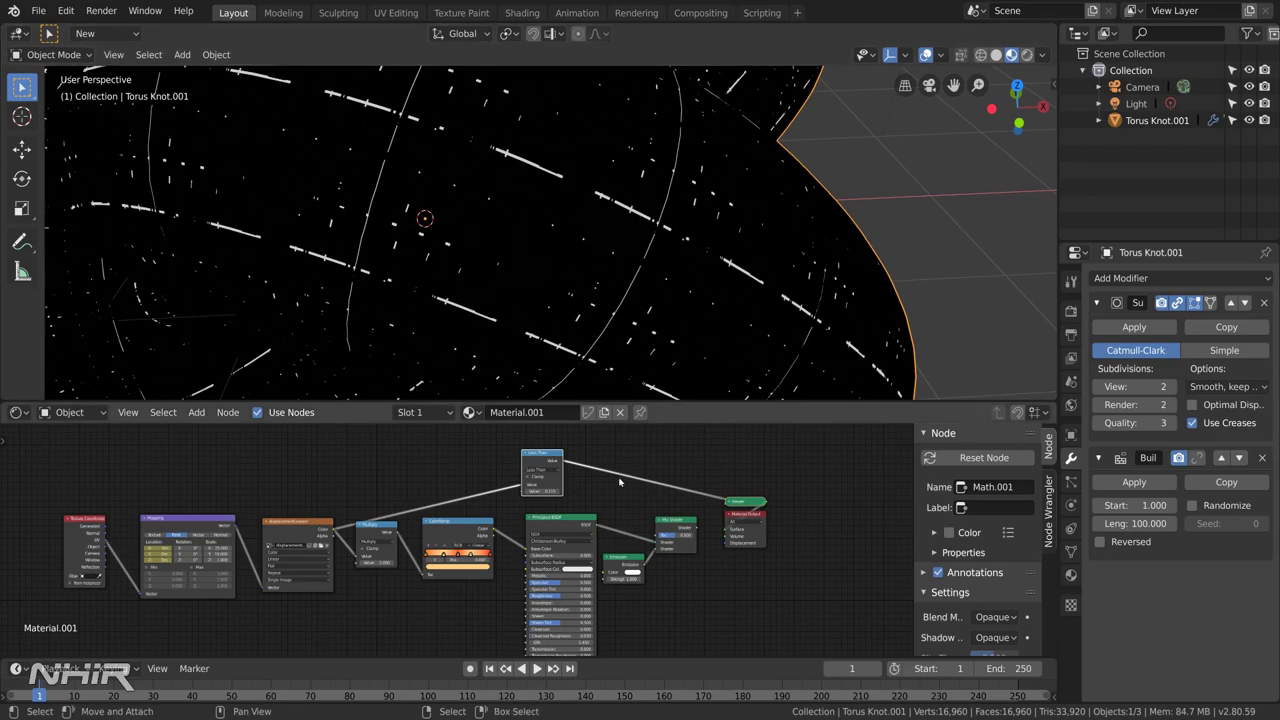
left_click_drag(563, 463, 658, 536)
- Connect the Less Than mask to the Mix Shader's Fac input
left_click(695, 553)
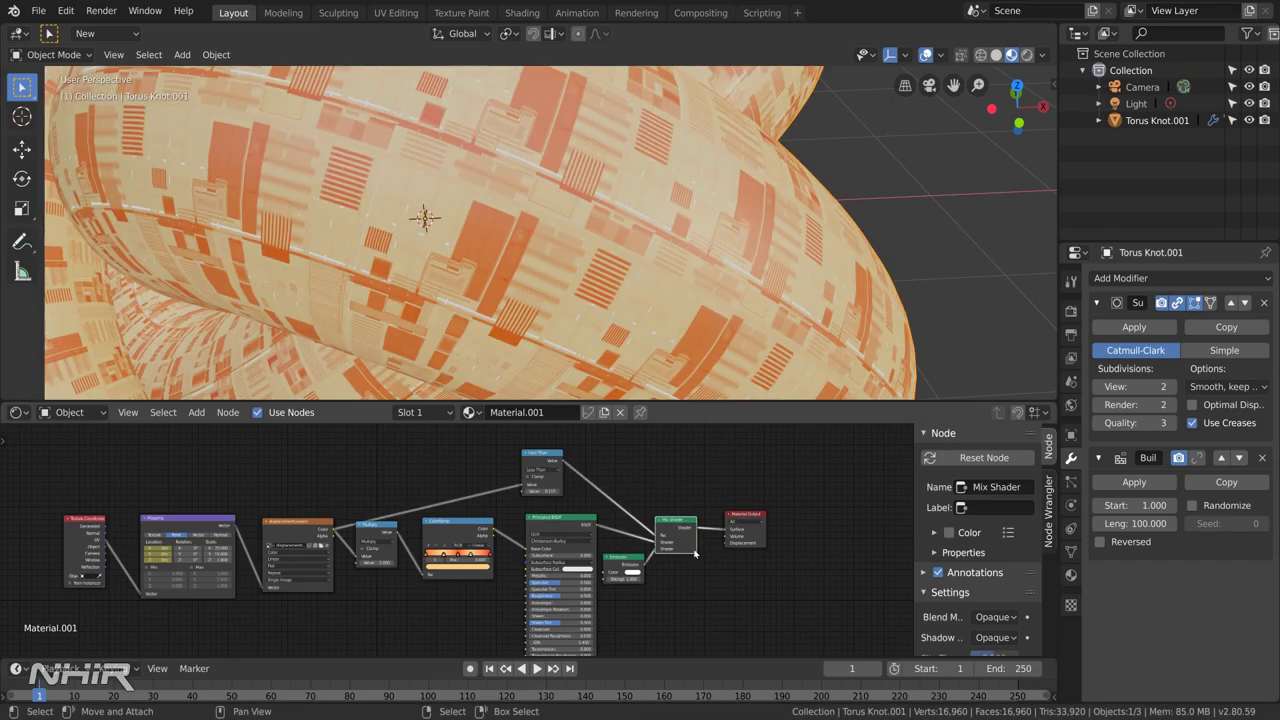
scroll(586, 158, "down", 6)
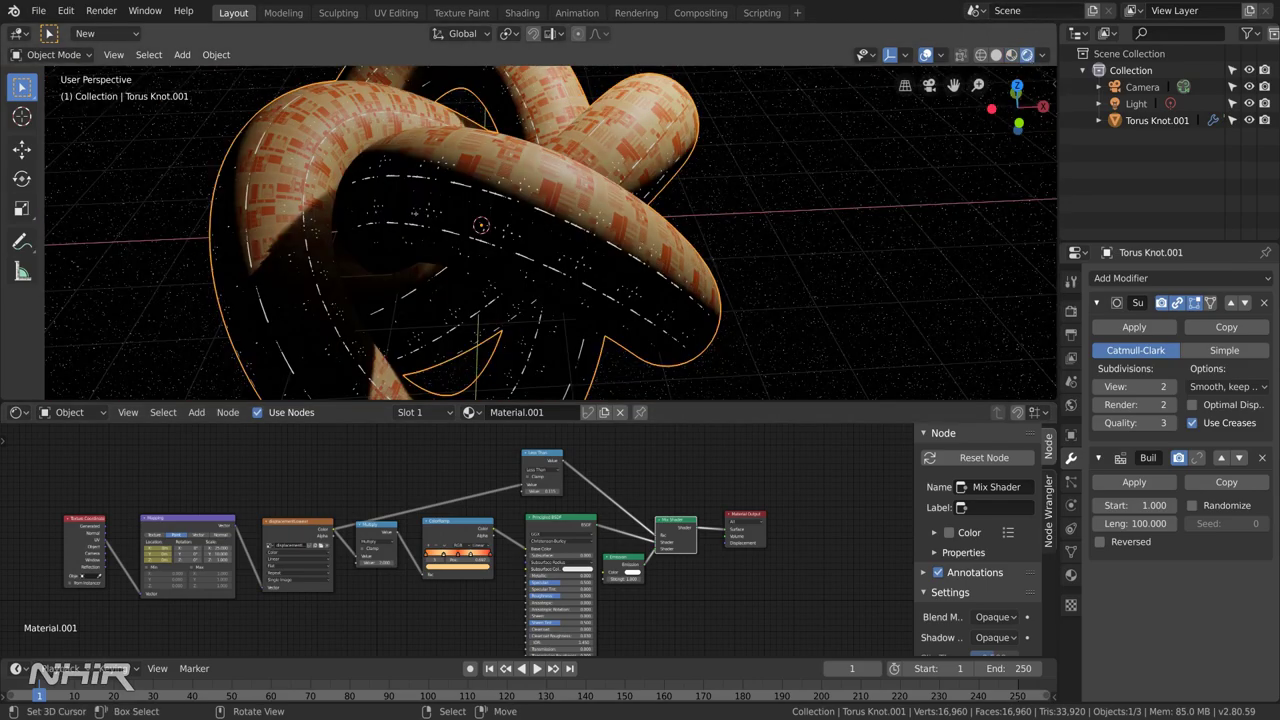
scroll(424, 185, "down", 4)
middle_click_drag(424, 185, 556, 289)
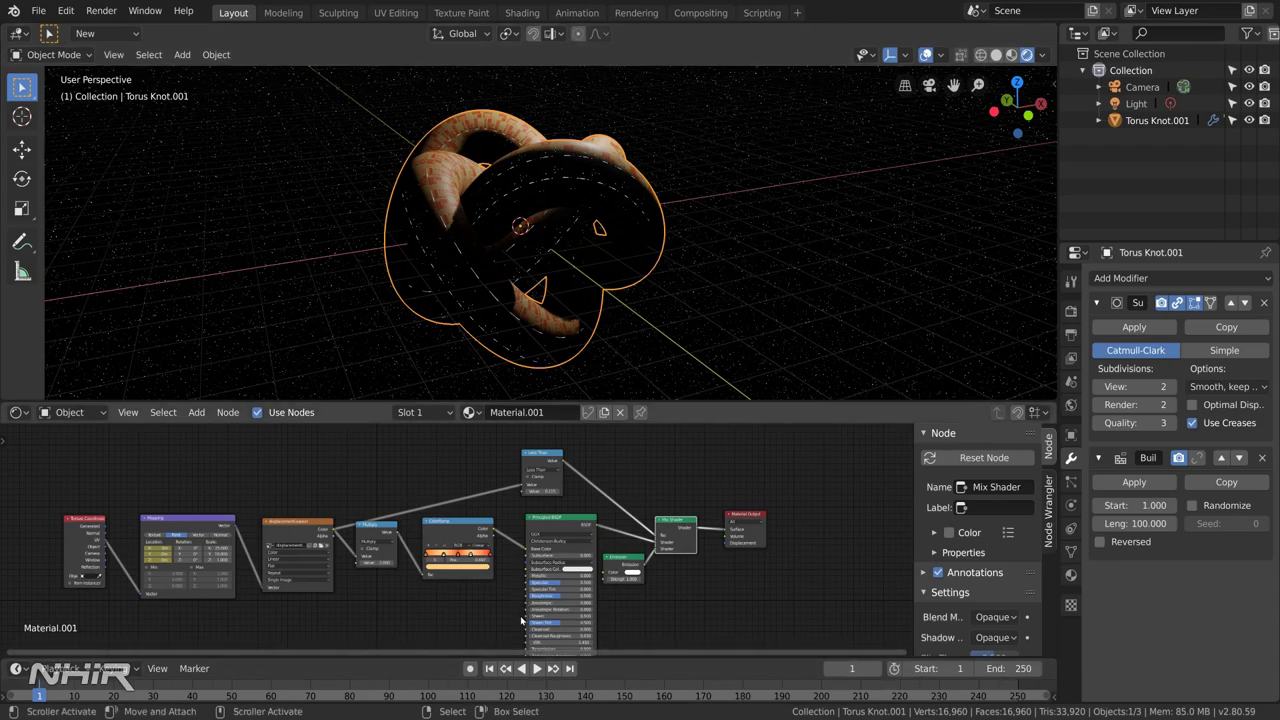
- Set Emission Strength to 5 and feed the ColorRamp colour into the Principled BSDF
left_click(622, 579)
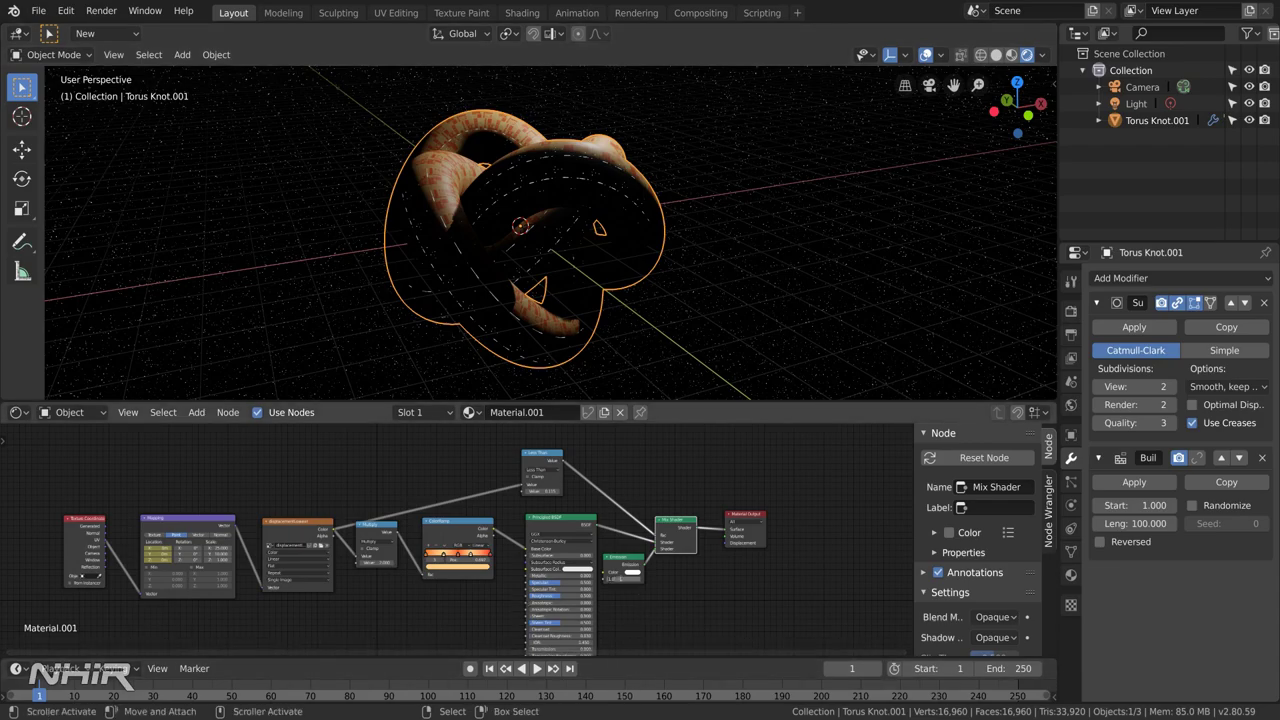
type("5")
left_click_drag(493, 527, 606, 573)
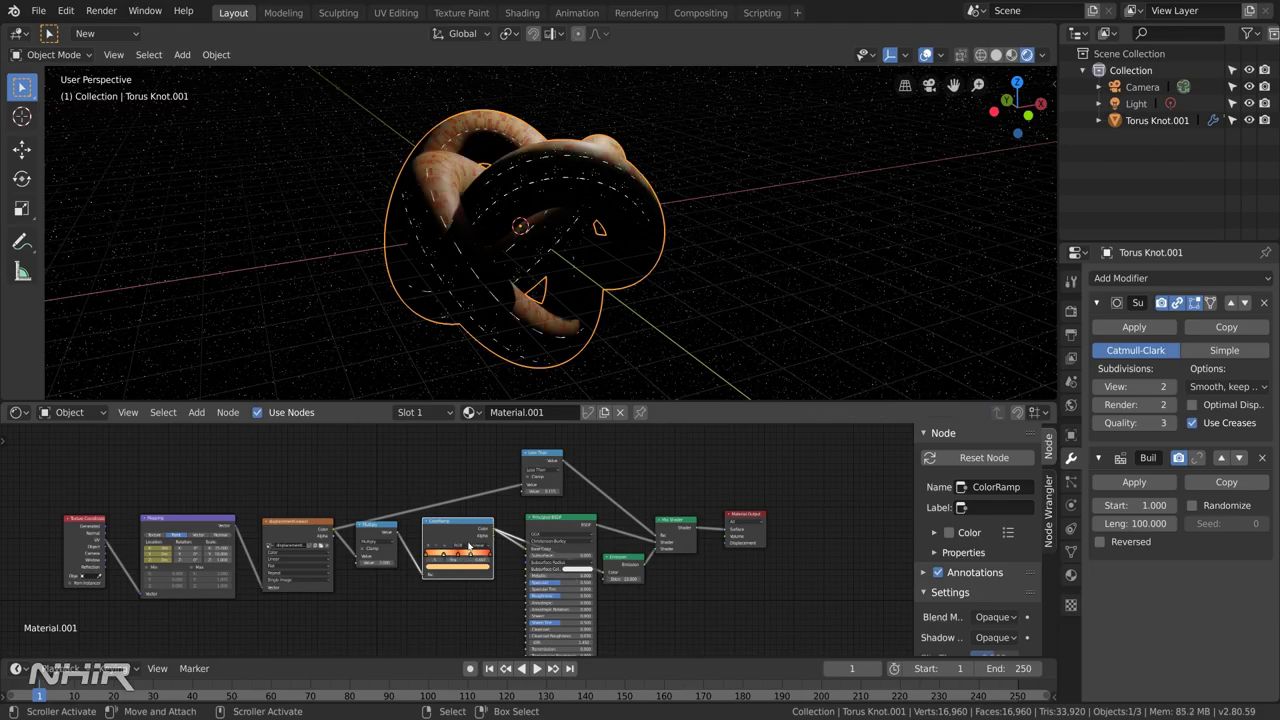
middle_click_drag(540, 215, 610, 252)
scroll(557, 268, "up", 4)
scroll(560, 268, "up", 2)
scroll(590, 265, "down", 5)
- Feed the Material Output from a reduced-scale Displacement node with the panel texture as Height
left_click_drag(746, 527, 803, 519)
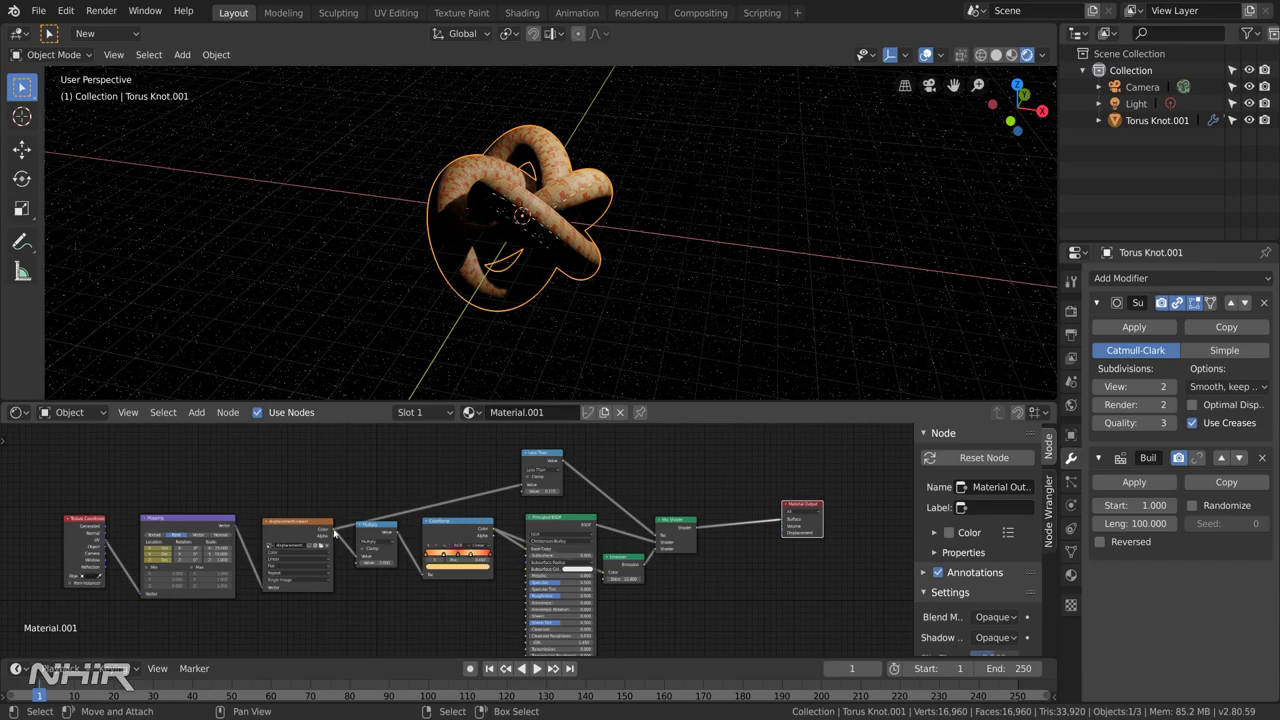
left_click_drag(333, 533, 785, 529)
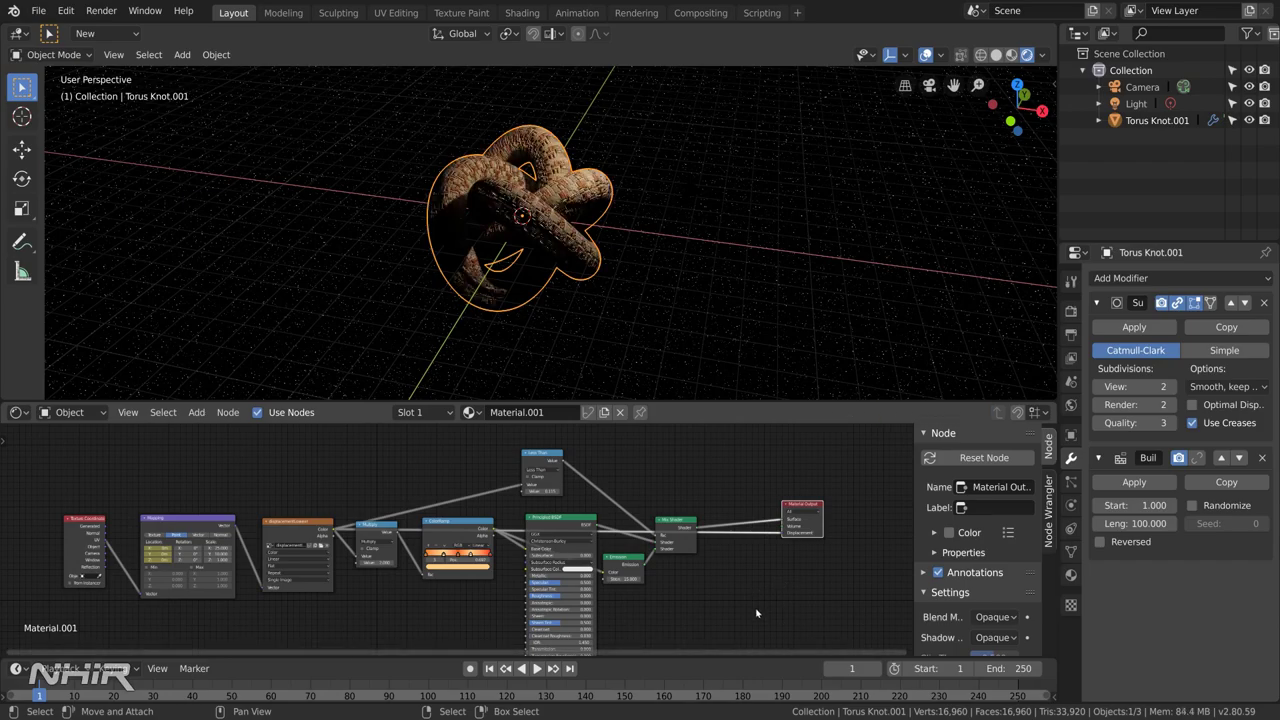
key("shift+a")
mouse_move(757, 609)
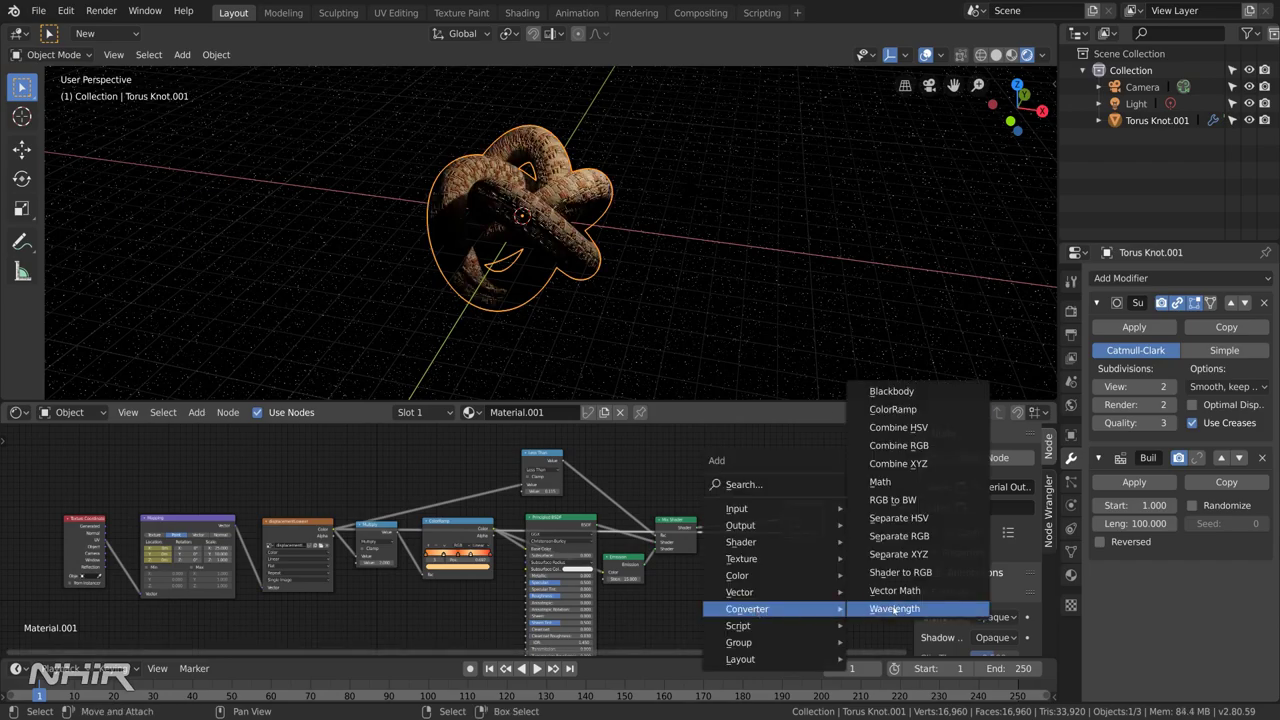
mouse_move(800, 594)
left_click(900, 484)
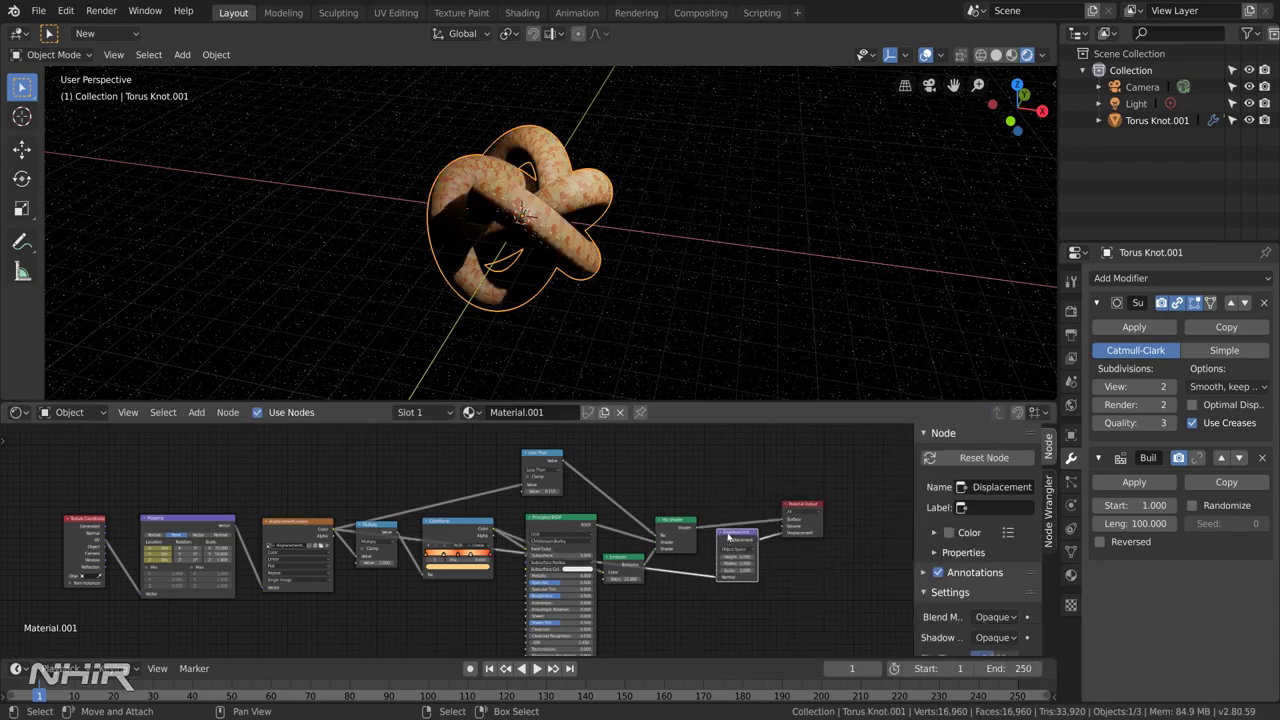
left_click(718, 606)
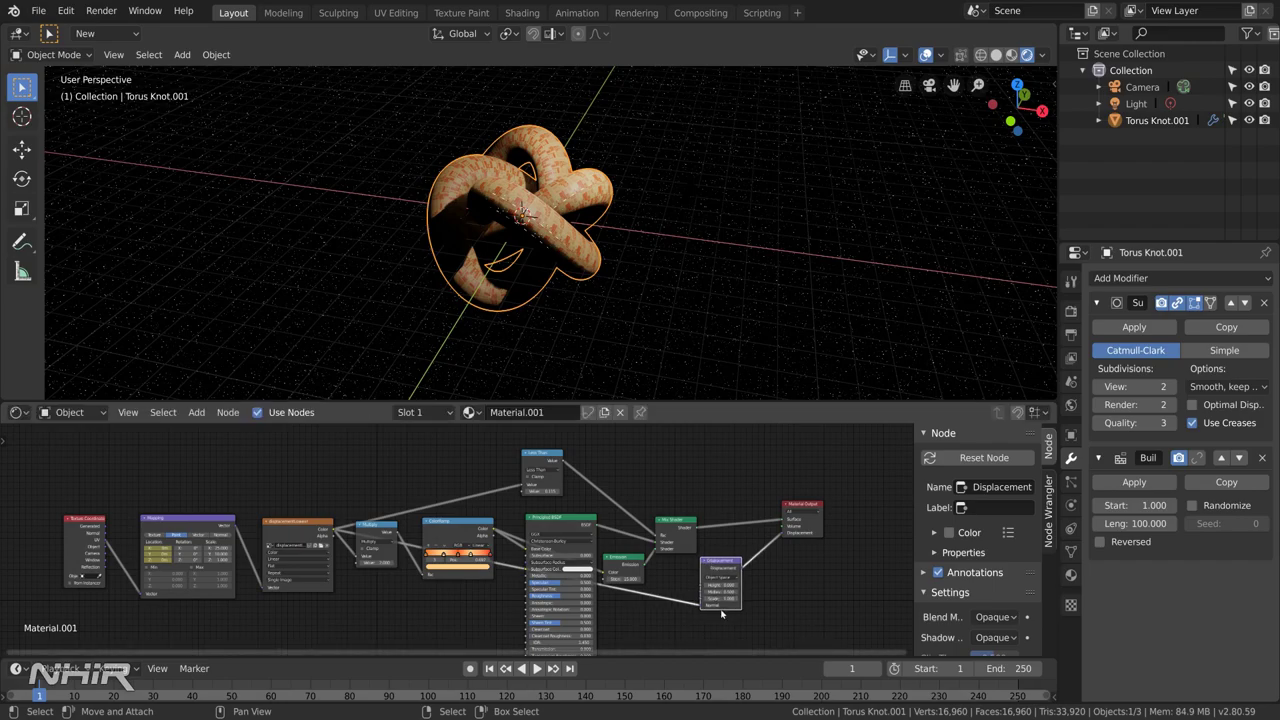
left_click(723, 598)
key("Return")
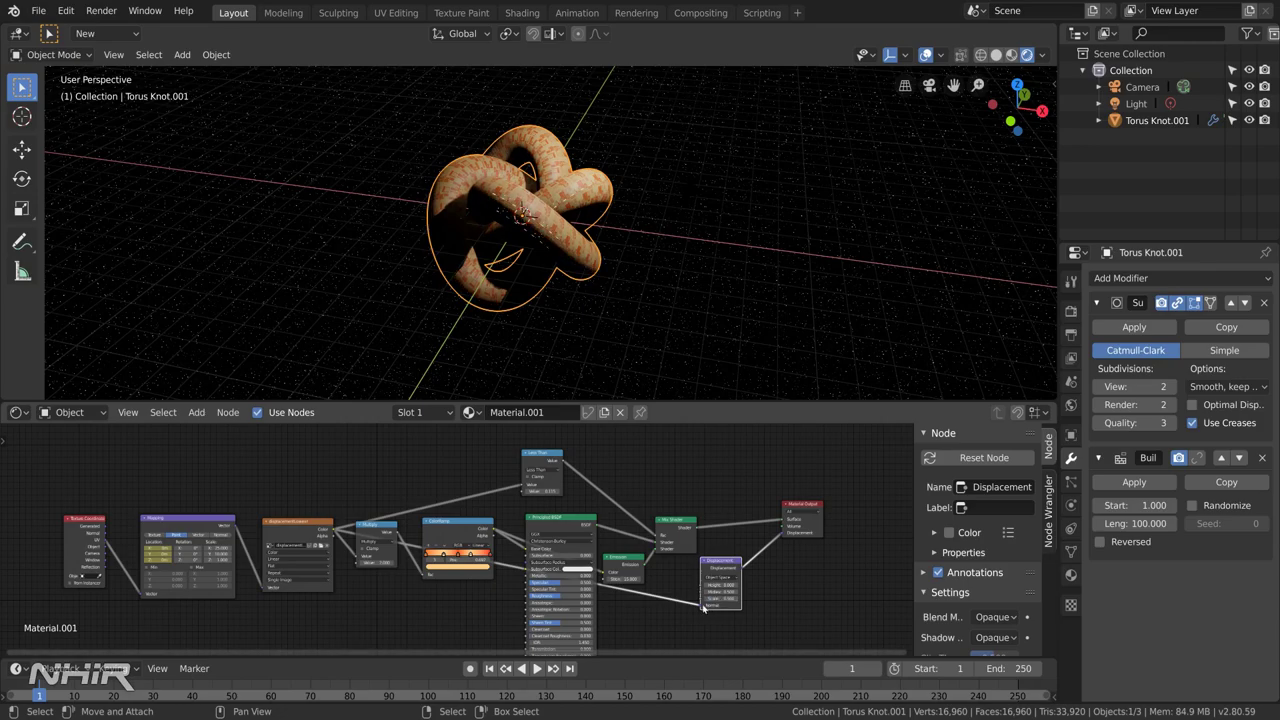
left_click_drag(701, 606, 702, 585)
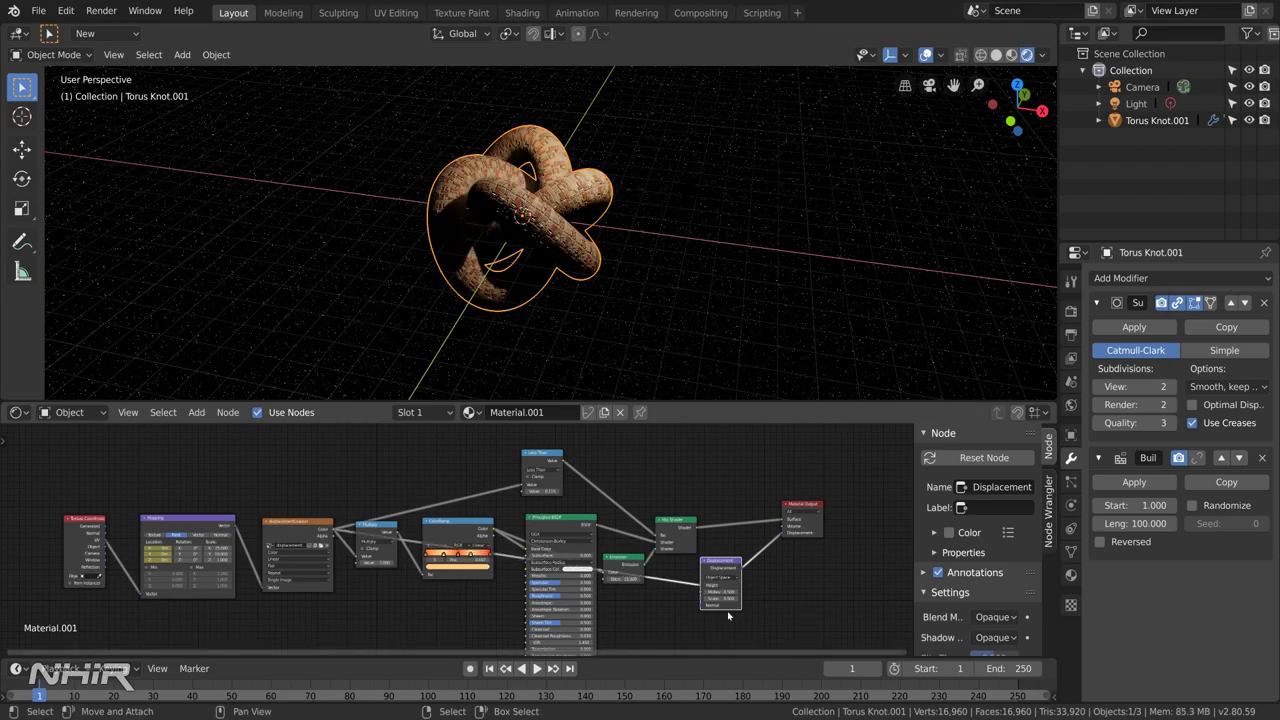
- Set the Principled BSDF Metallic to 1.000 for a dark bronze finish
scroll(556, 170, "up", 6)
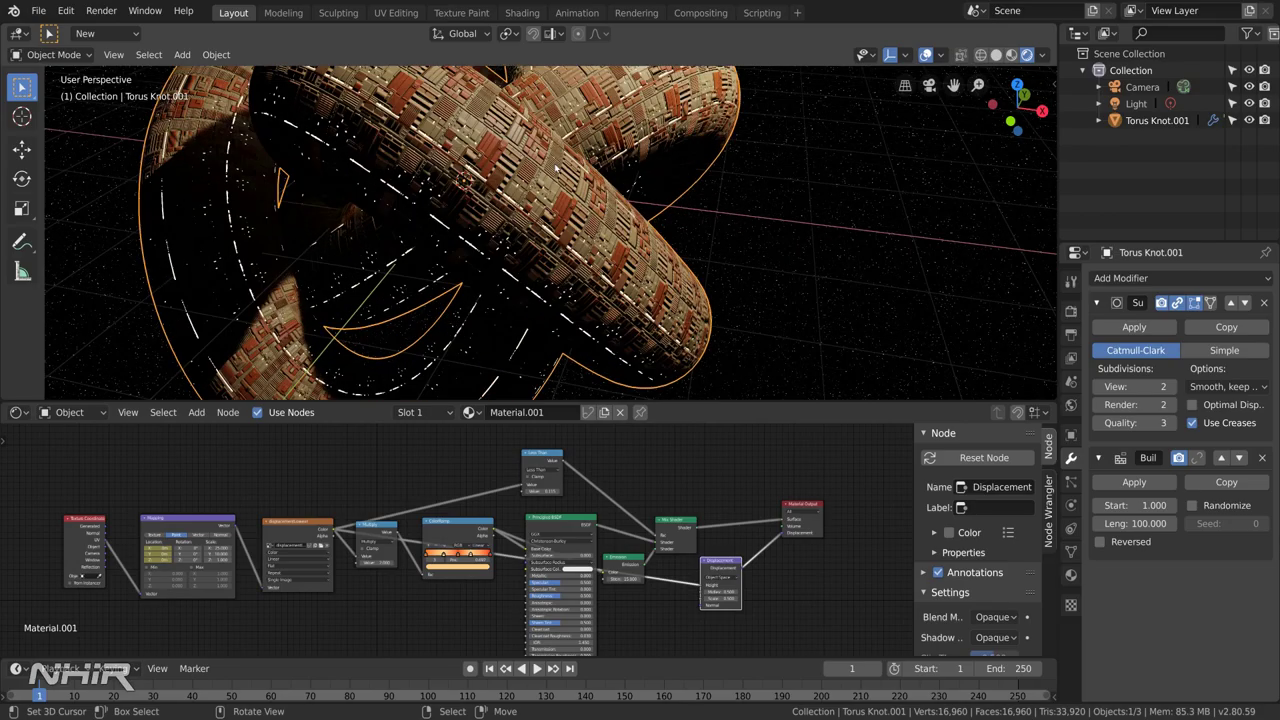
scroll(646, 208, "down", 4)
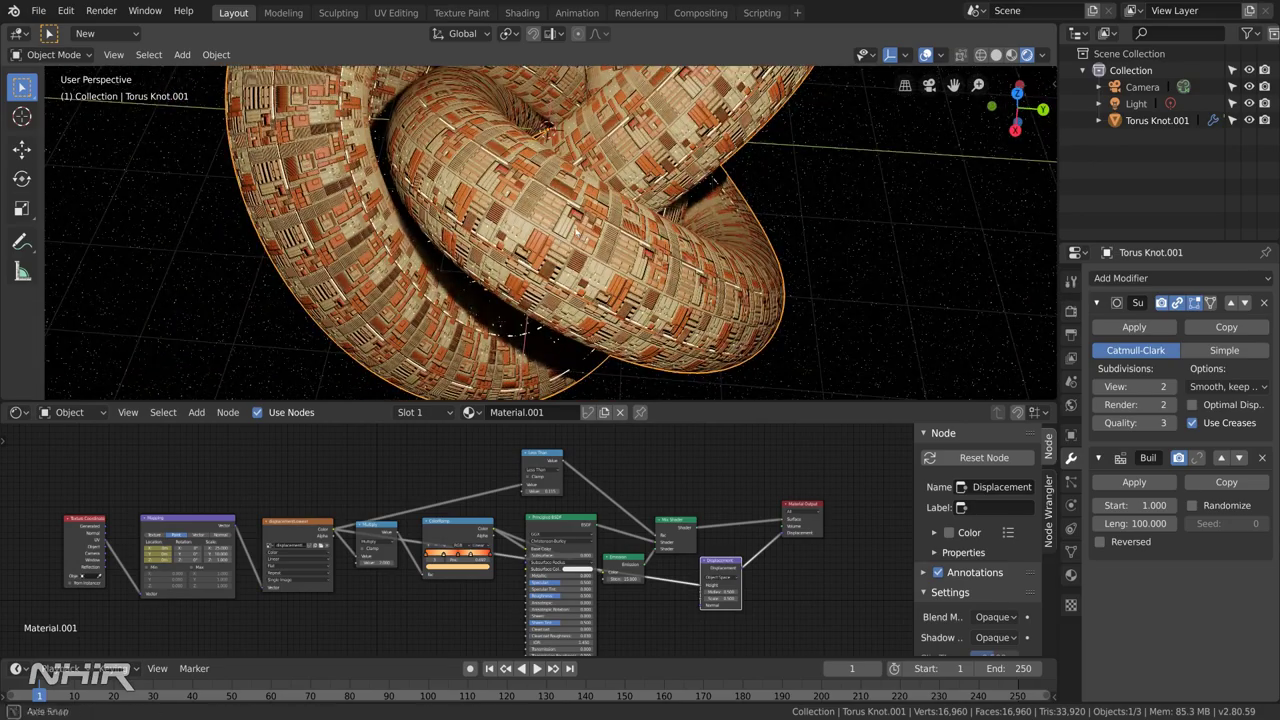
middle_click_drag(646, 208, 609, 238)
scroll(593, 218, "down", 5)
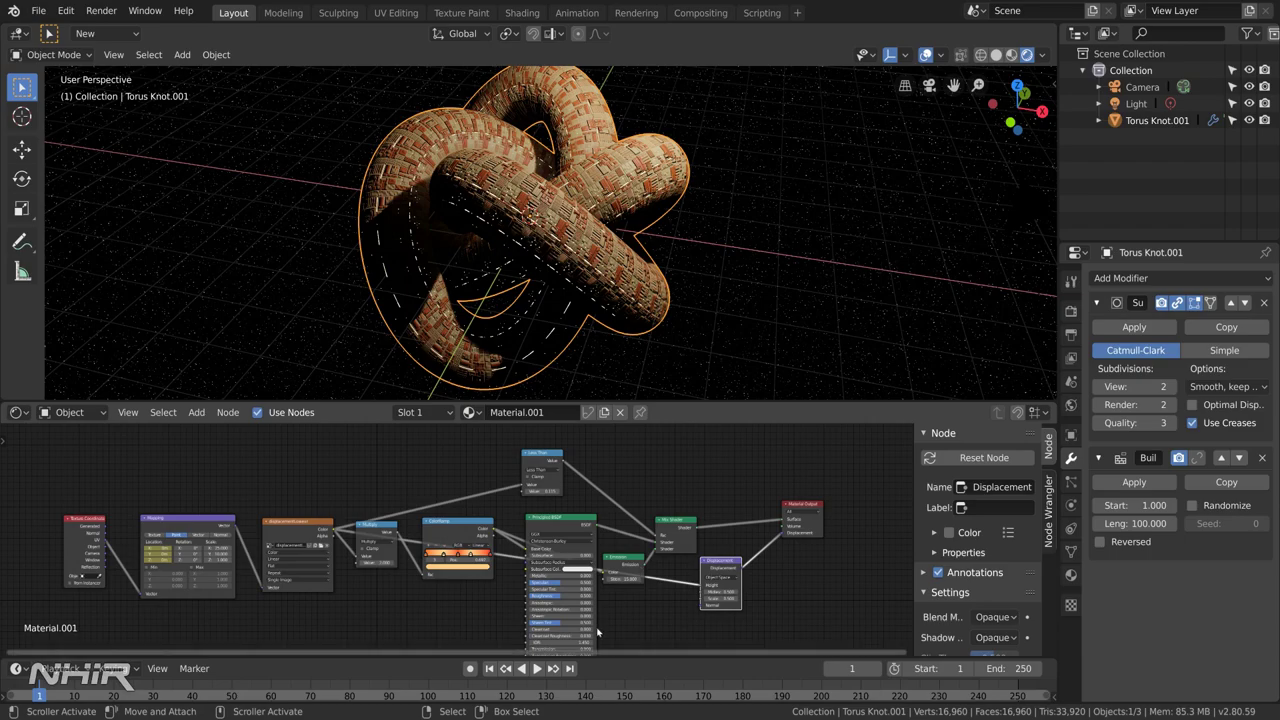
left_click_drag(535, 580, 600, 579)
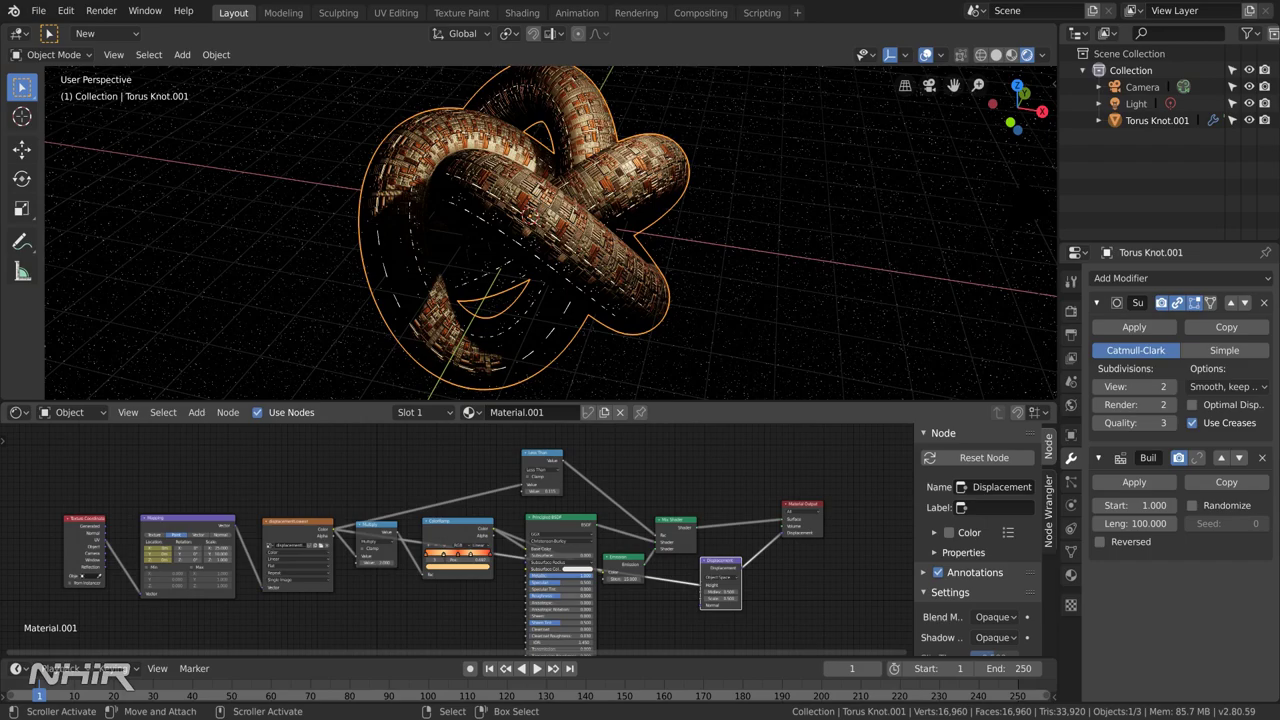
left_click(554, 595)
key("Return")
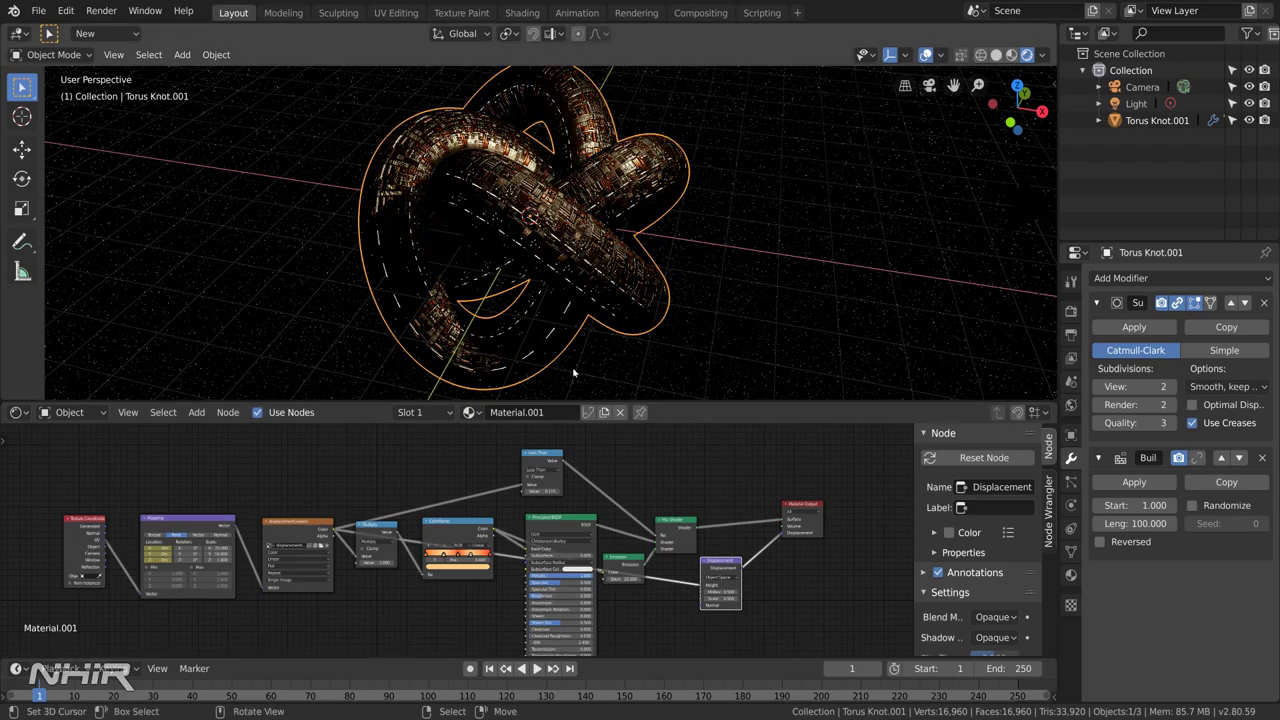
scroll(573, 373, "up", 3)
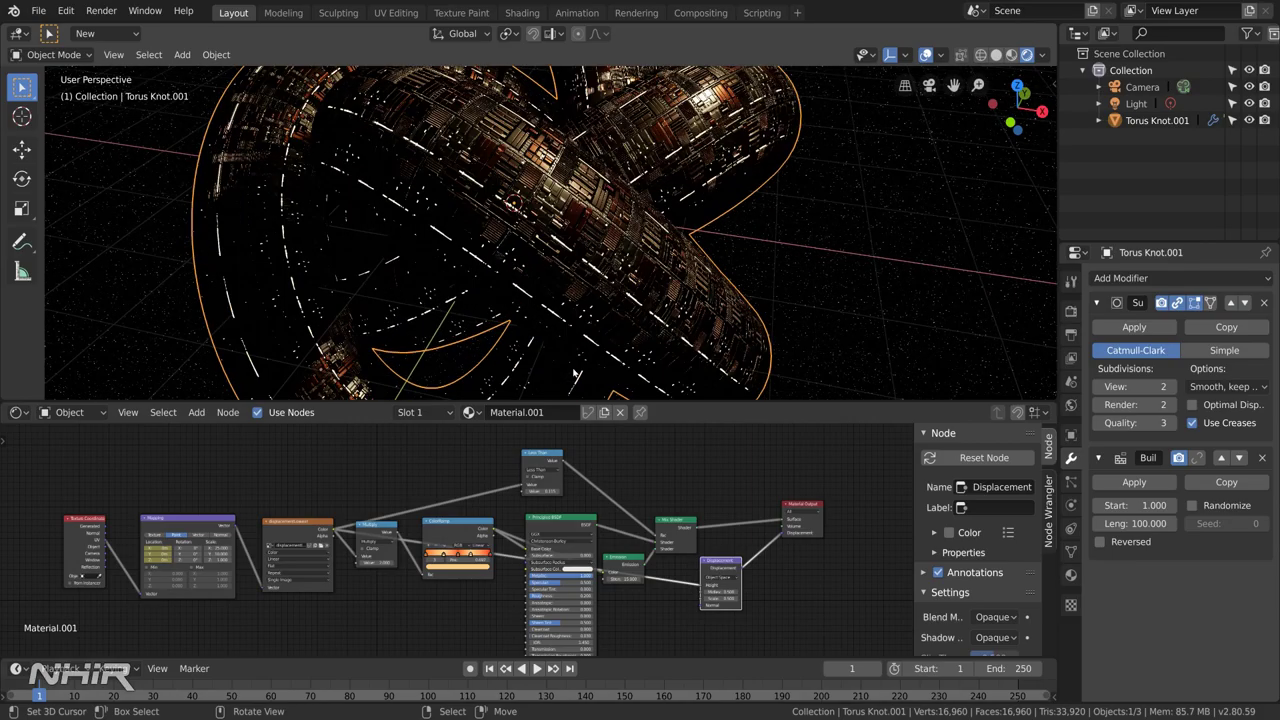
scroll(573, 373, "down", 3)
middle_click_drag(573, 373, 536, 339)
scroll(536, 339, "up", 5)
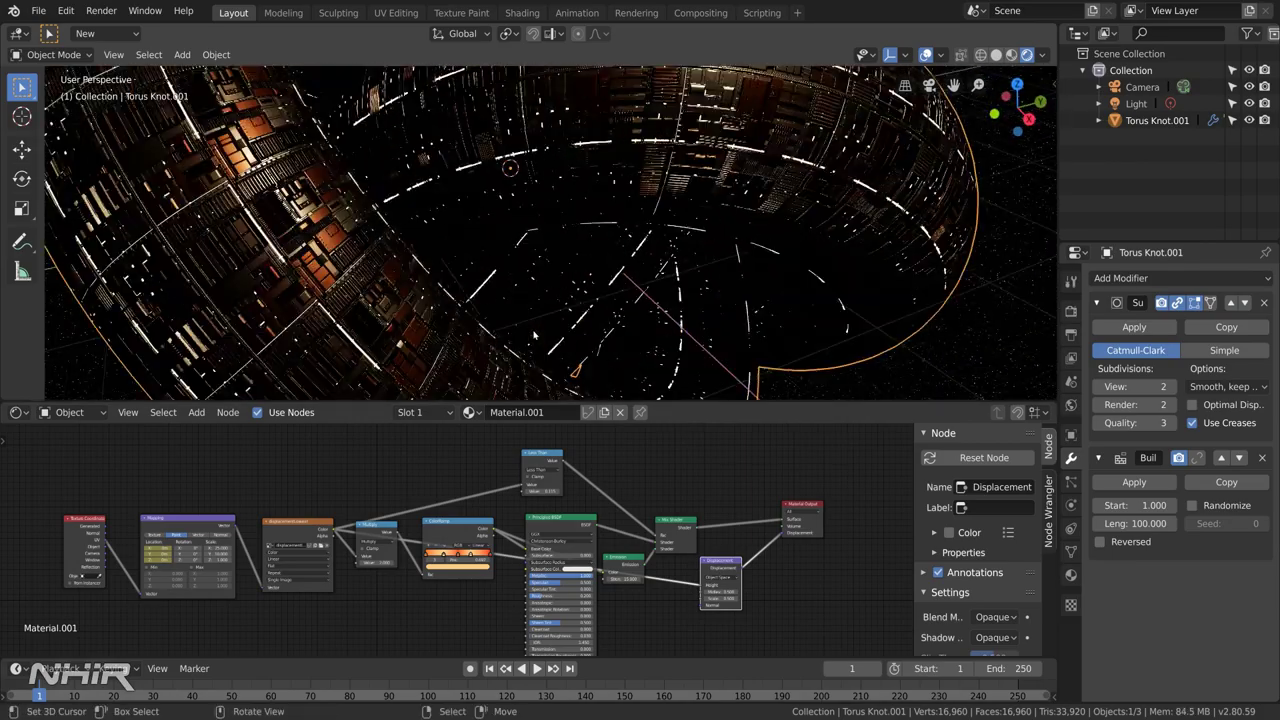
scroll(534, 336, "down", 5)
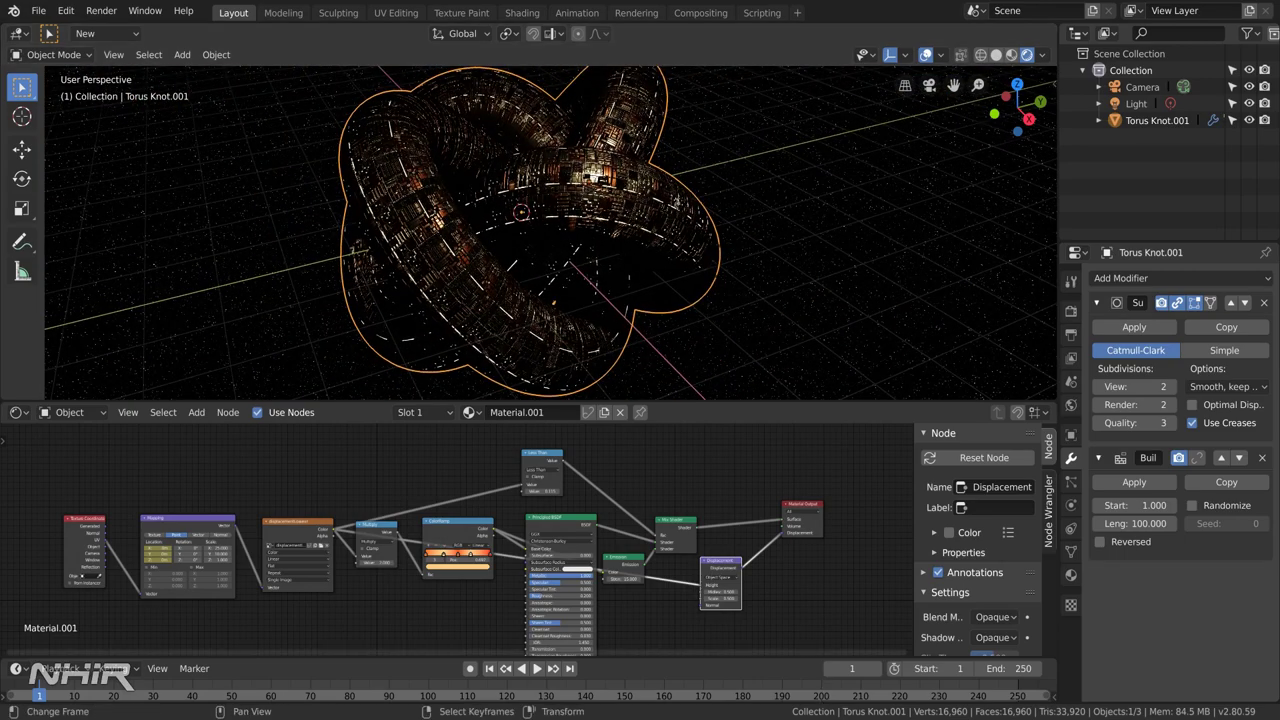
left_click_drag(560, 629, 572, 629)
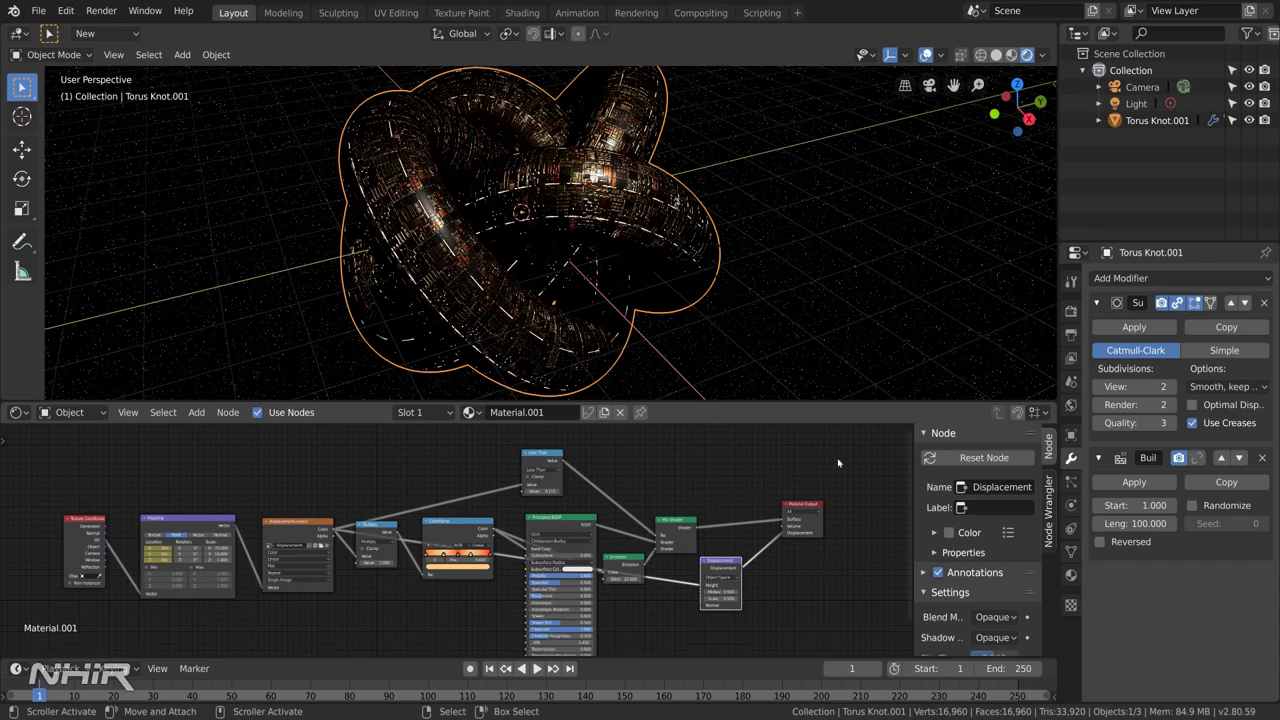
- Enable Ambient Occlusion, Bloom and Screen Space Reflections in Eevee's Render Properties
left_click(1071, 311)
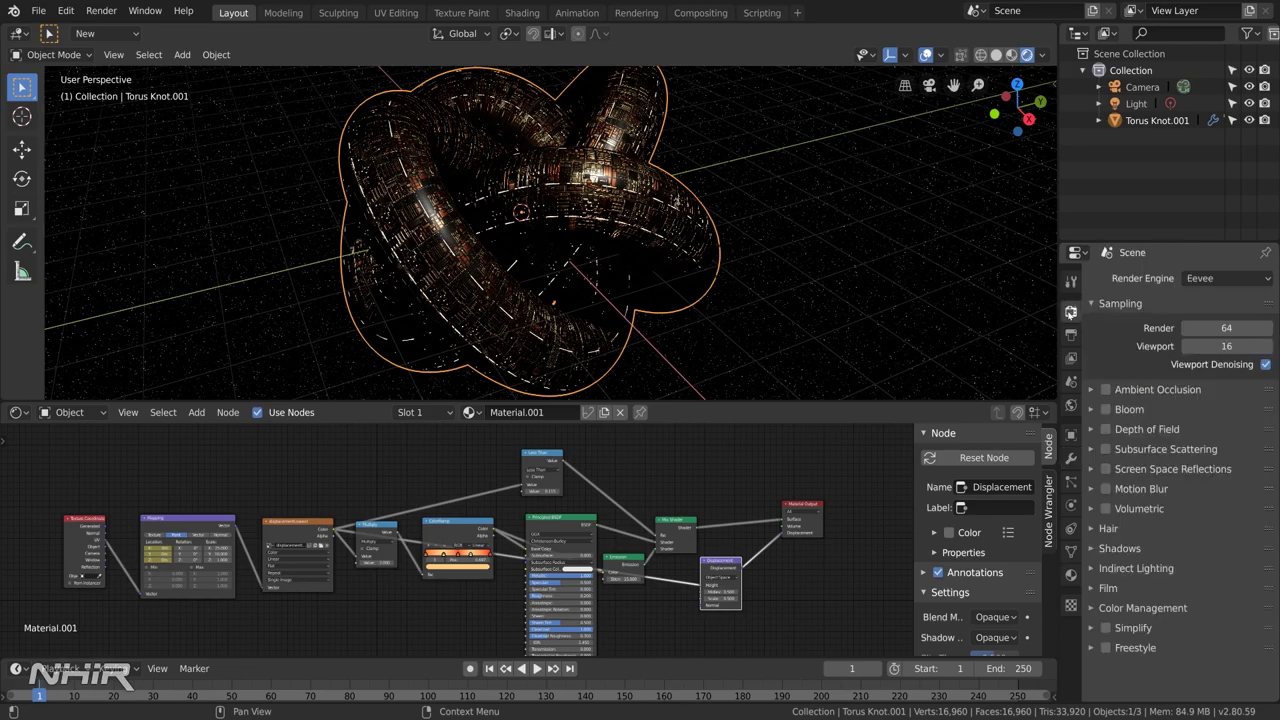
left_click(1106, 390)
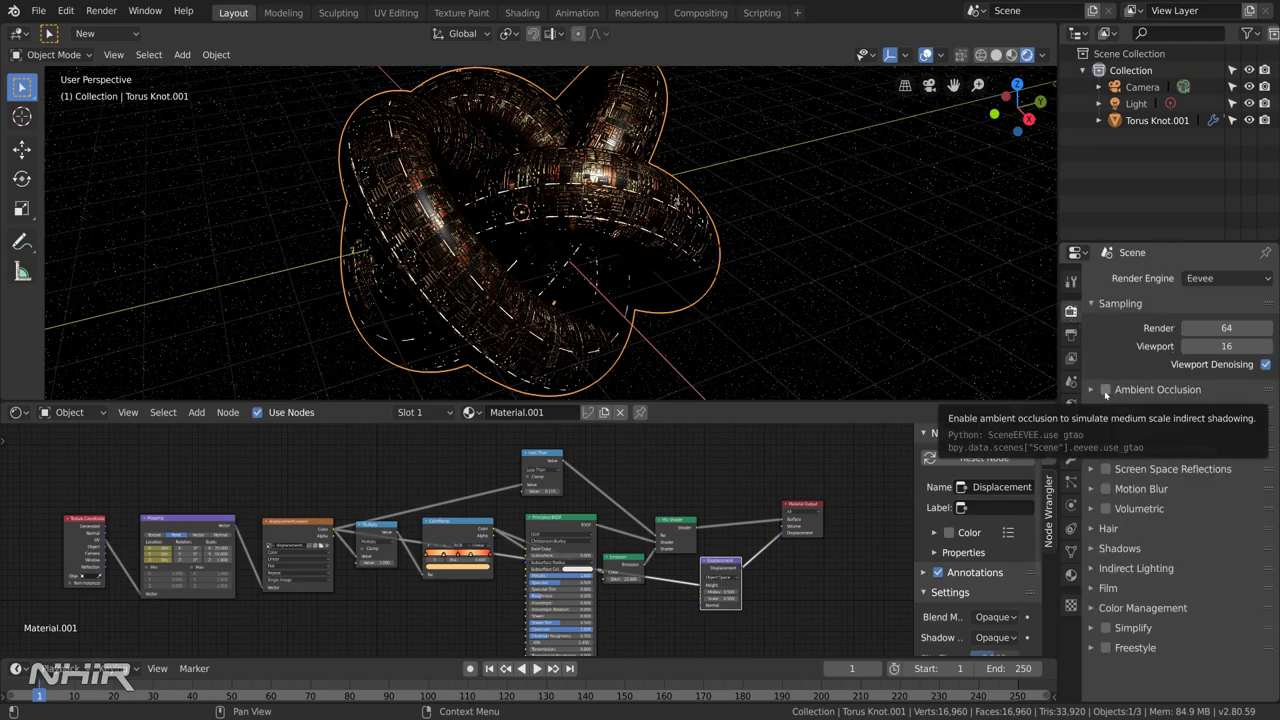
left_click(1106, 410)
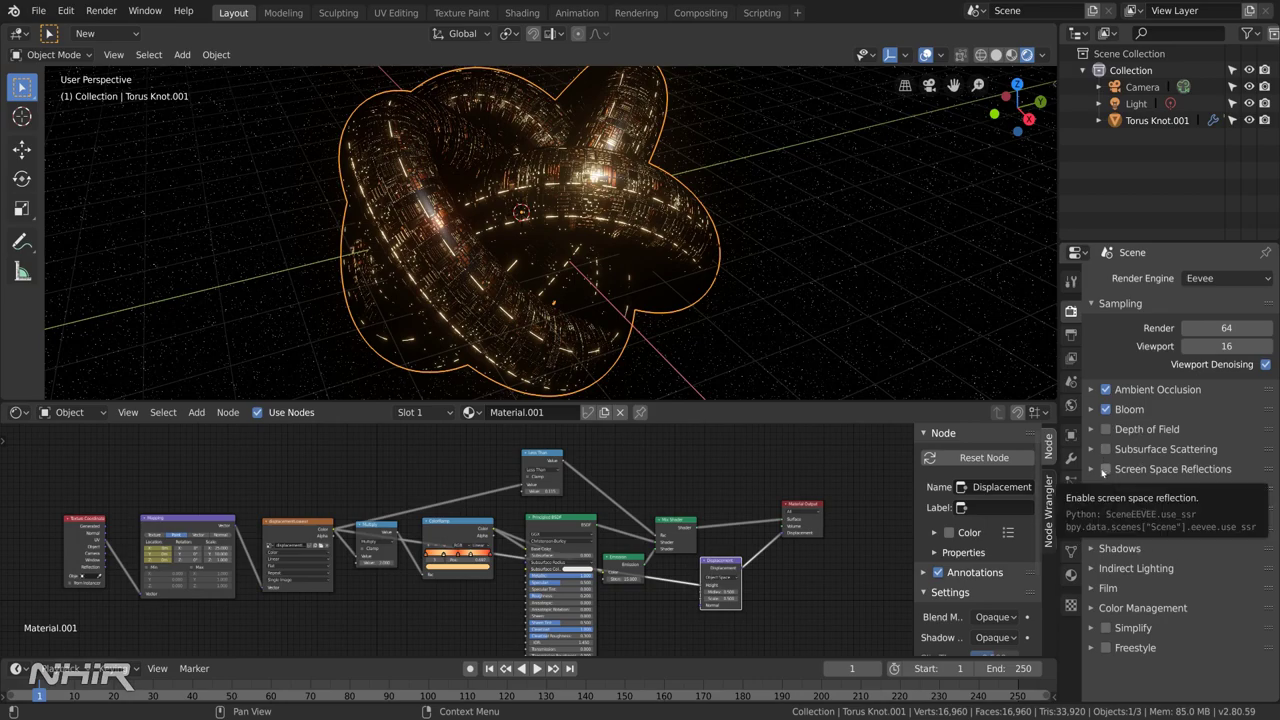
left_click(1105, 469)
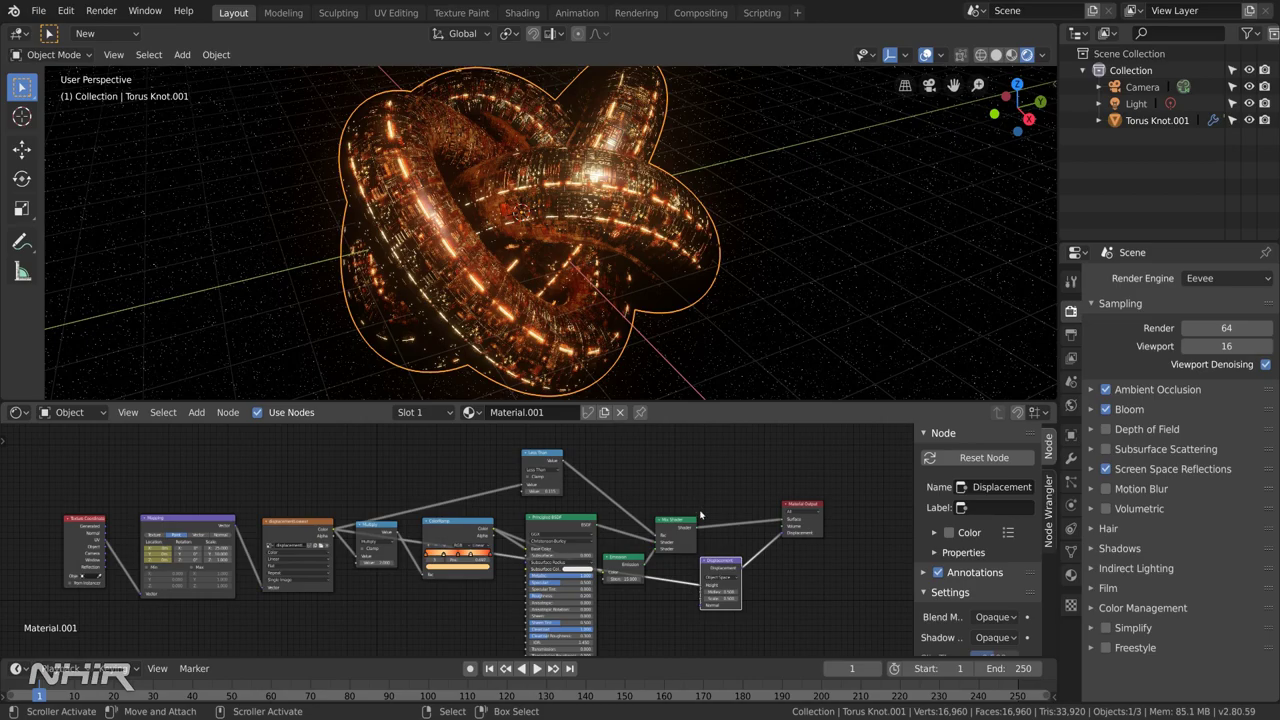
mouse_move(650, 330)
middle_mouse_down()
mouse_move(604, 342)
mouse_move(642, 317)
mouse_move(660, 336)
middle_mouse_up()
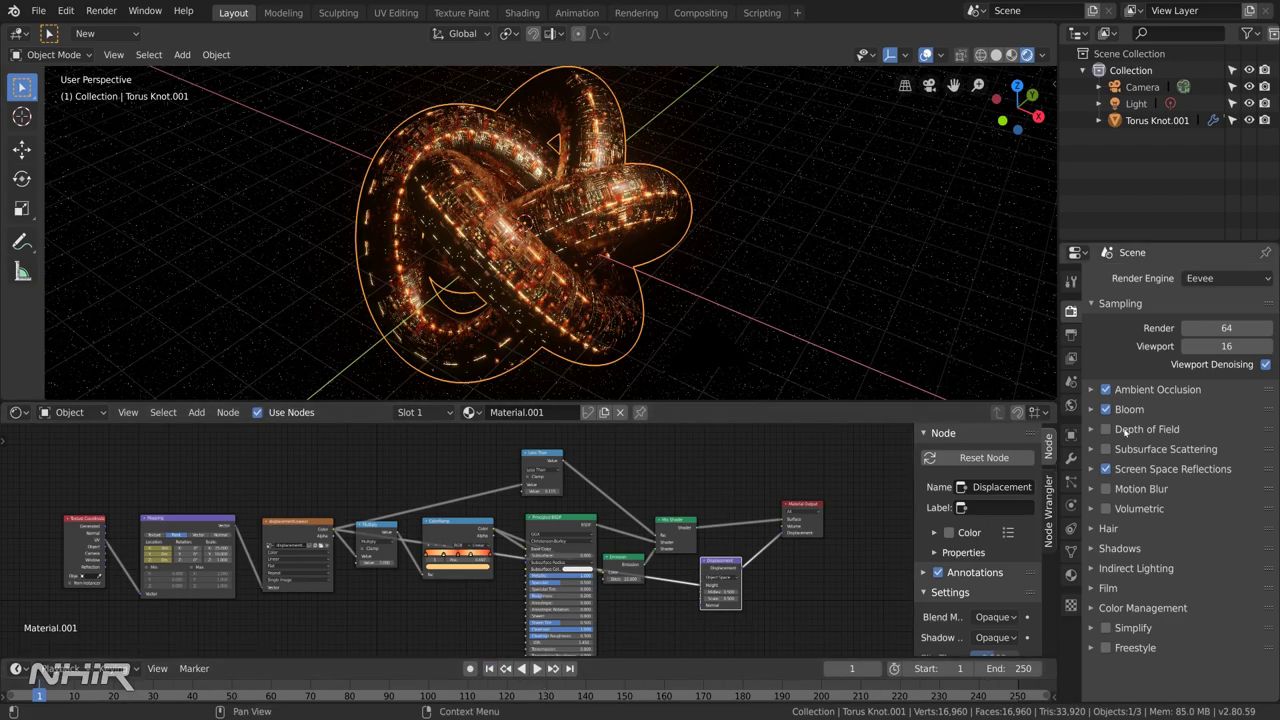
left_click(1071, 458)
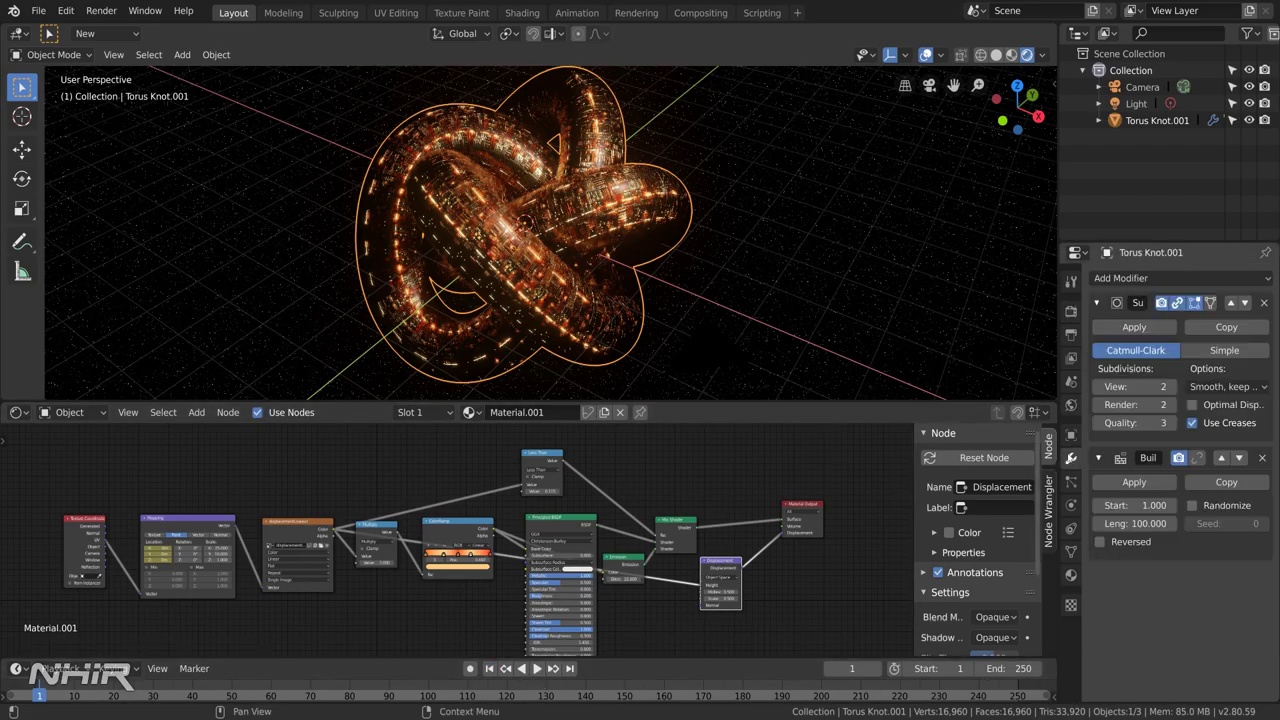
- Show the Build modifier in the viewport and play the knot's growth up to frame 200
left_click(1199, 457)
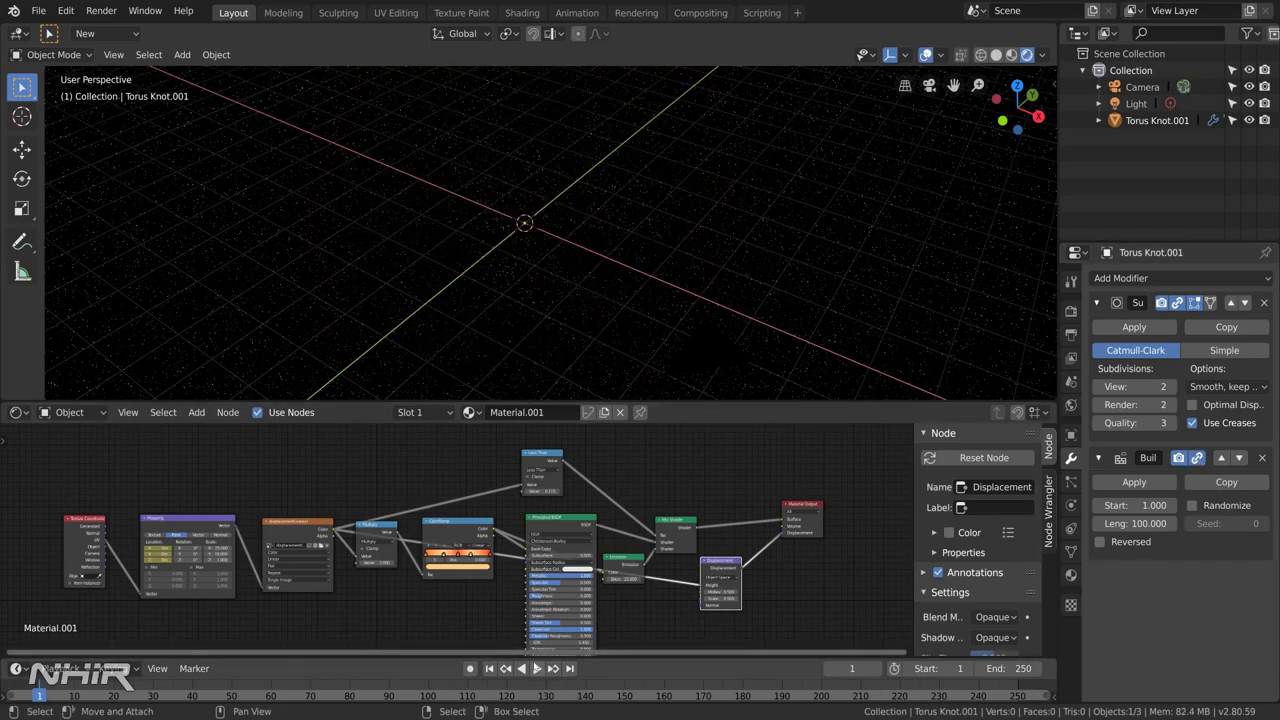
left_click(536, 668)
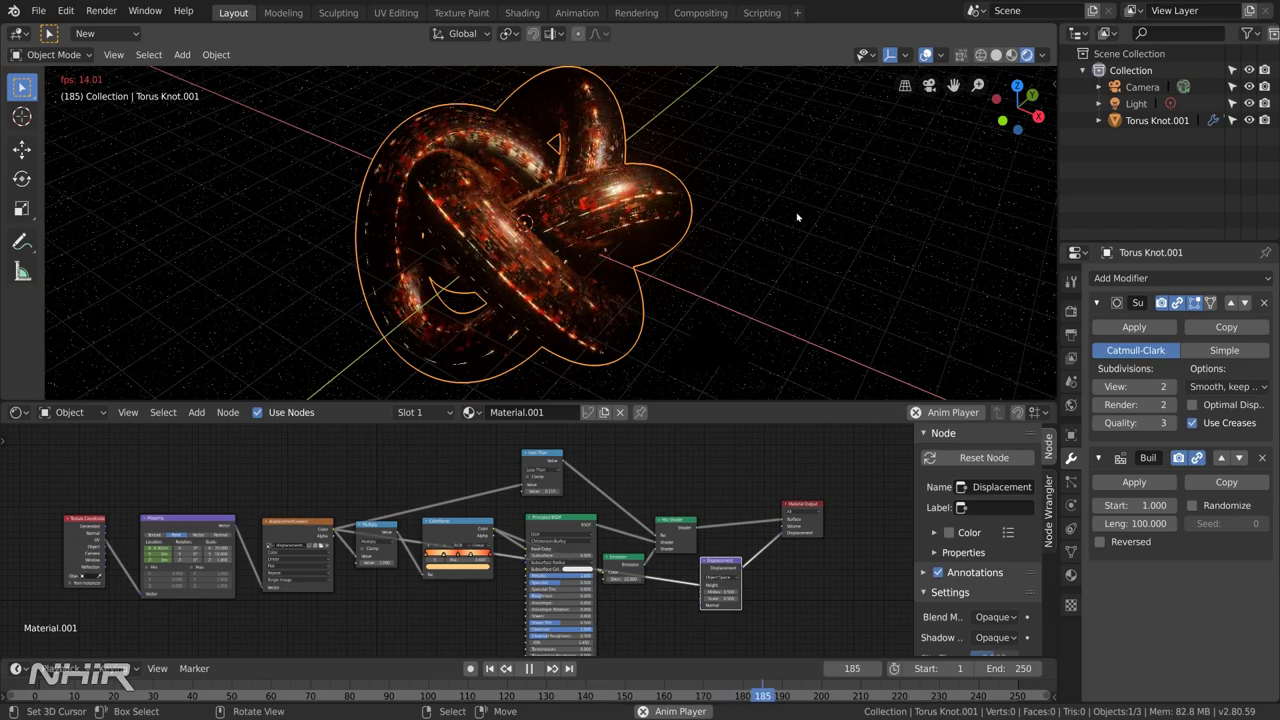
key("space")
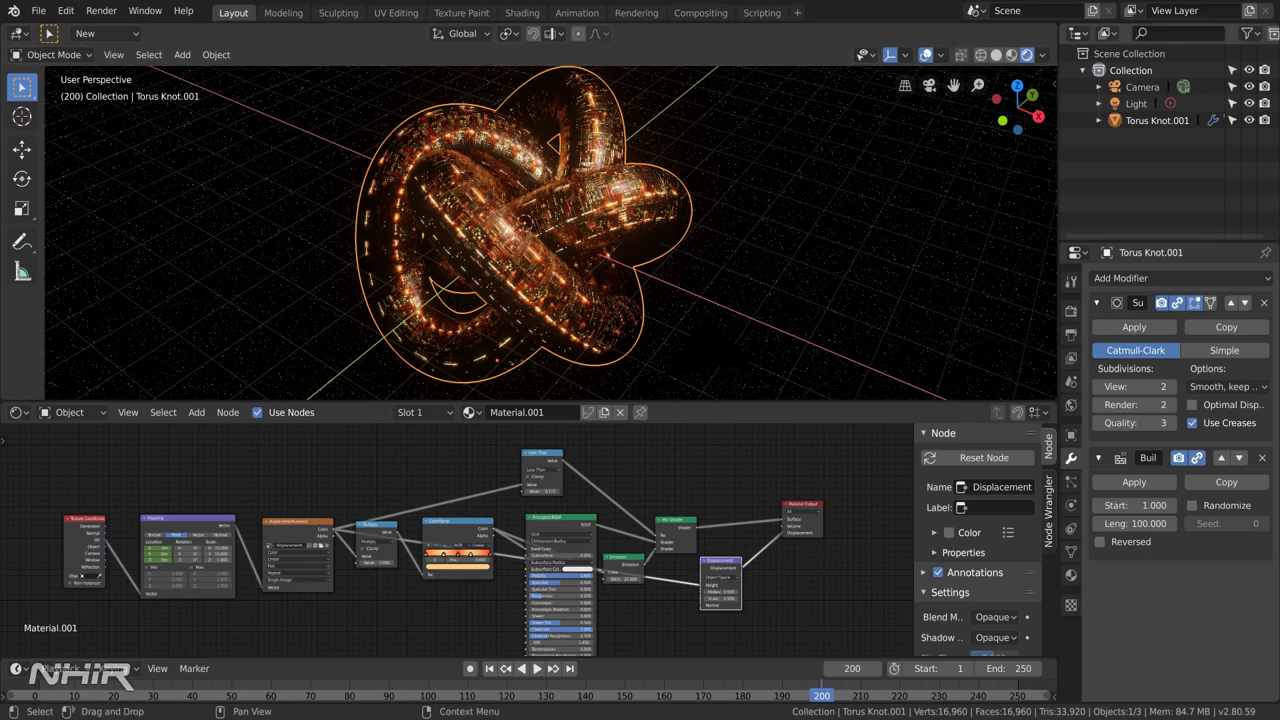
- Select the camera, enlarge the 3D view in Solid shading, and clear its rotation and location
left_click(1142, 87)
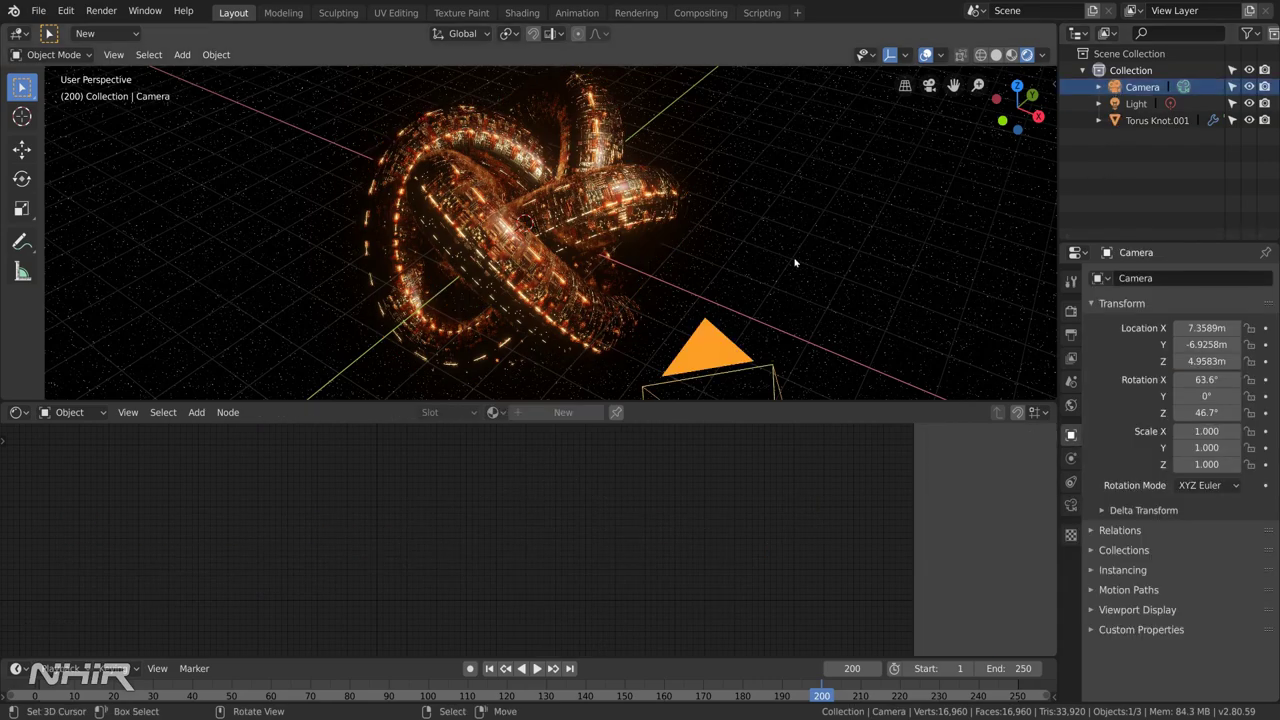
left_click_drag(814, 401, 822, 540)
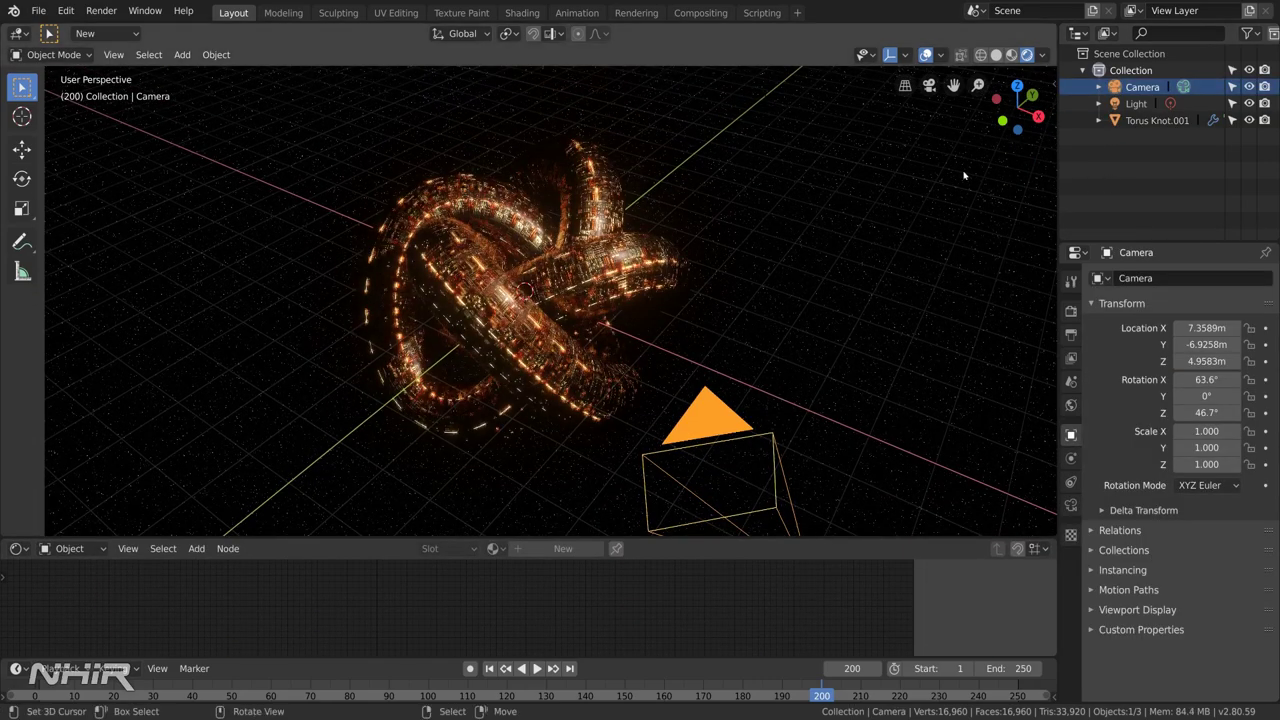
left_click(997, 55)
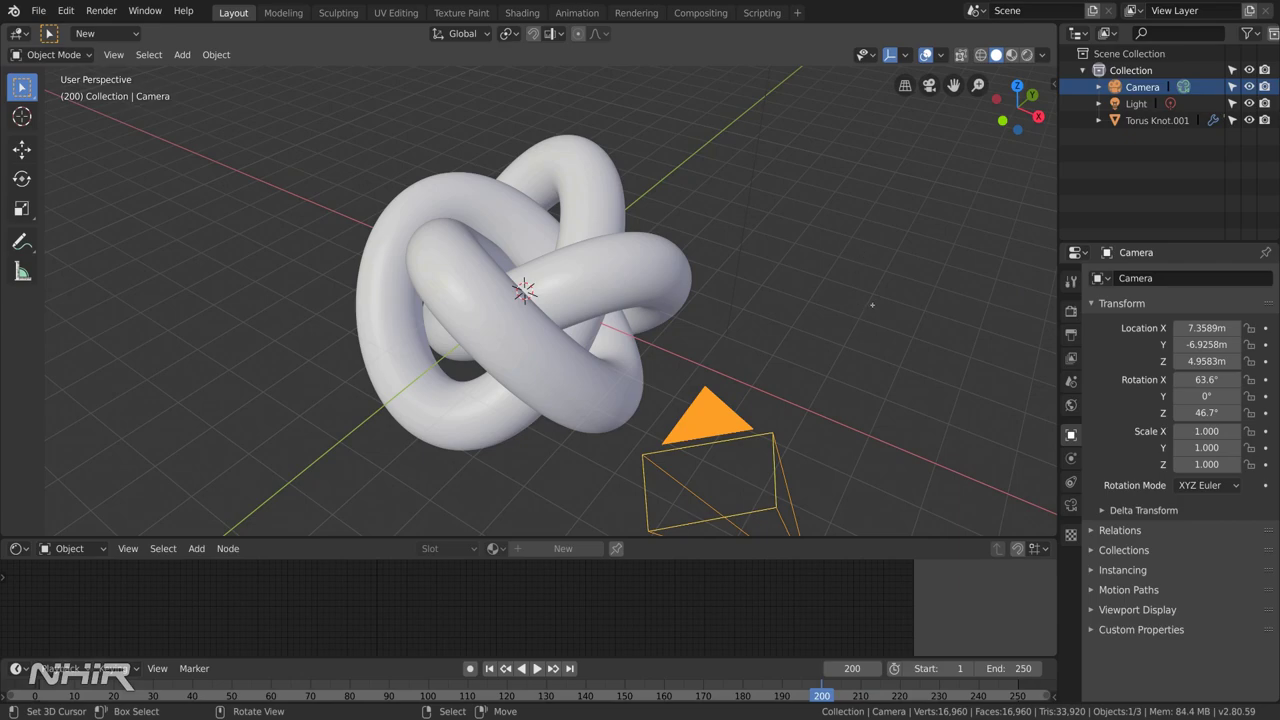
key("alt+r")
key("alt+g")
- In Wireframe shading, rotate the camera 90° about X, move it to Y -40 m, and view through it
left_click(981, 56)
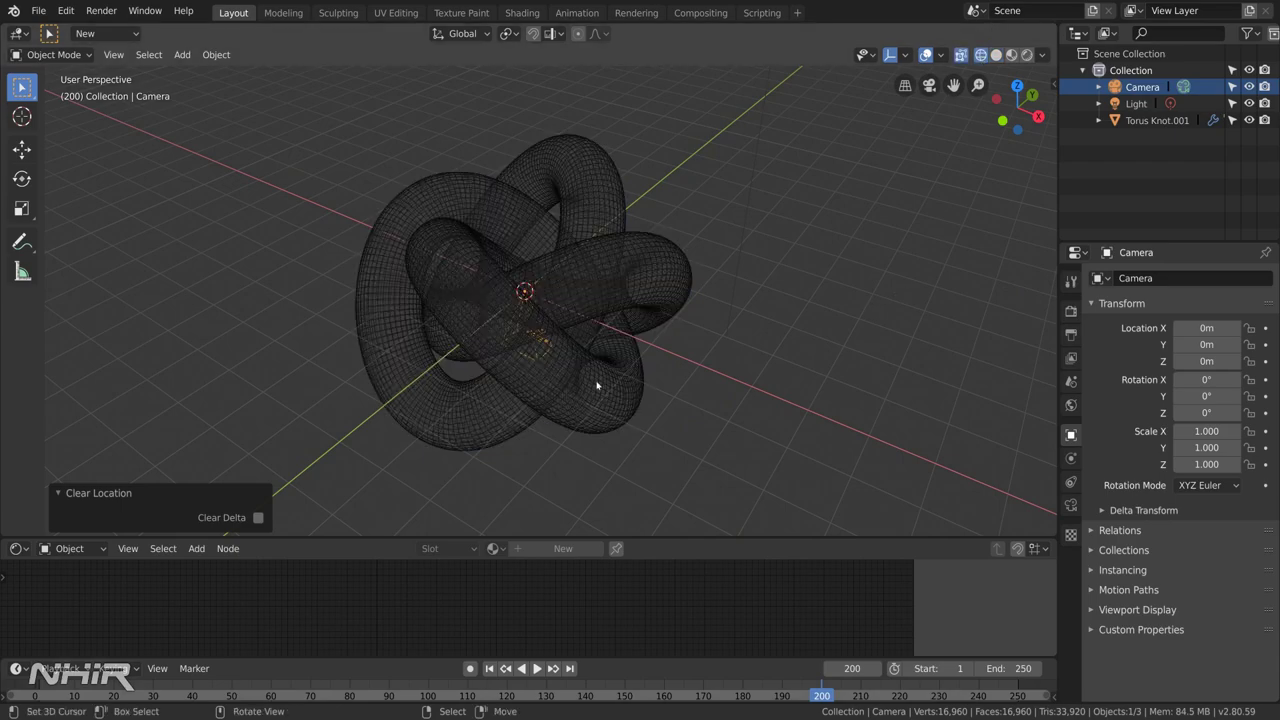
type("r")
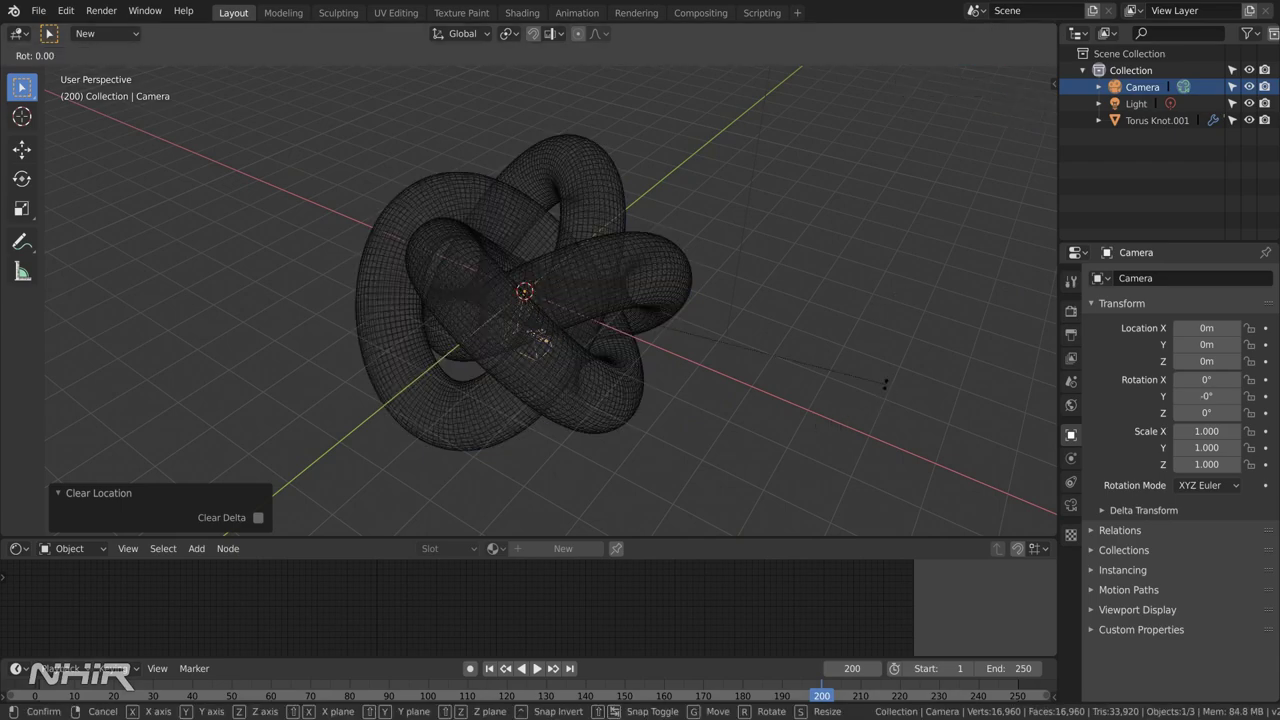
type("x90")
key("Return")
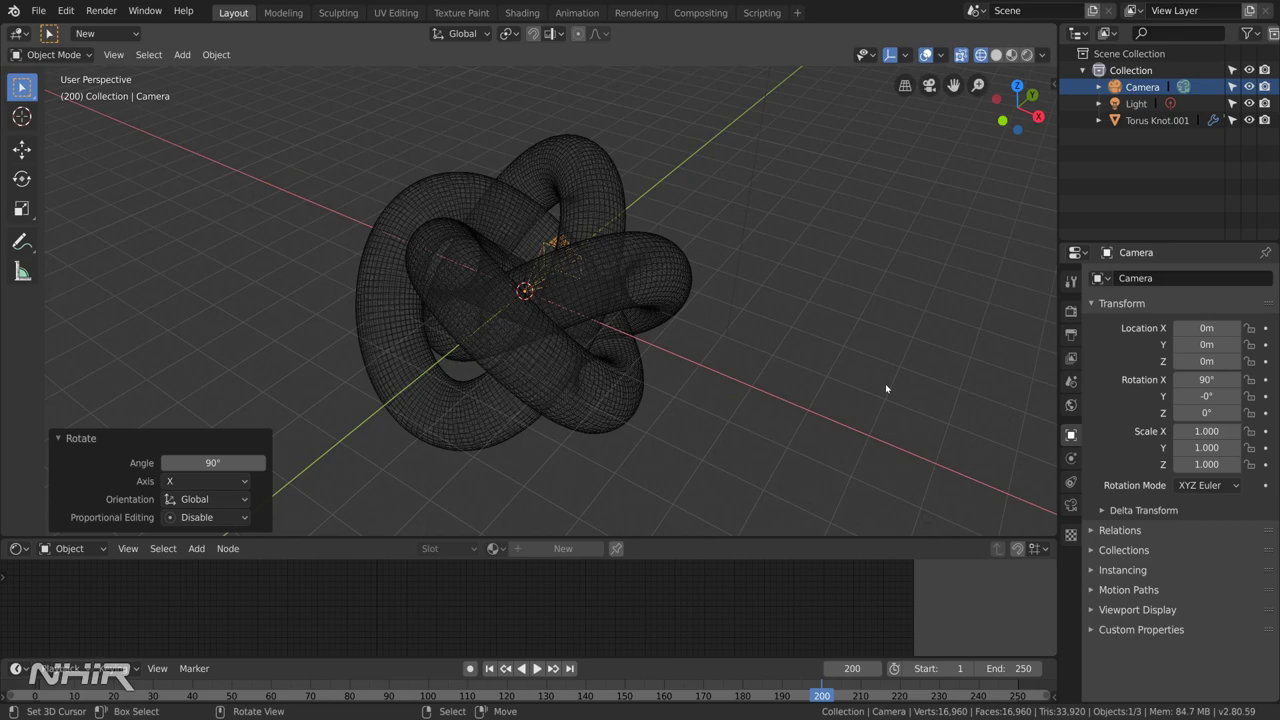
type("gy")
type("-40")
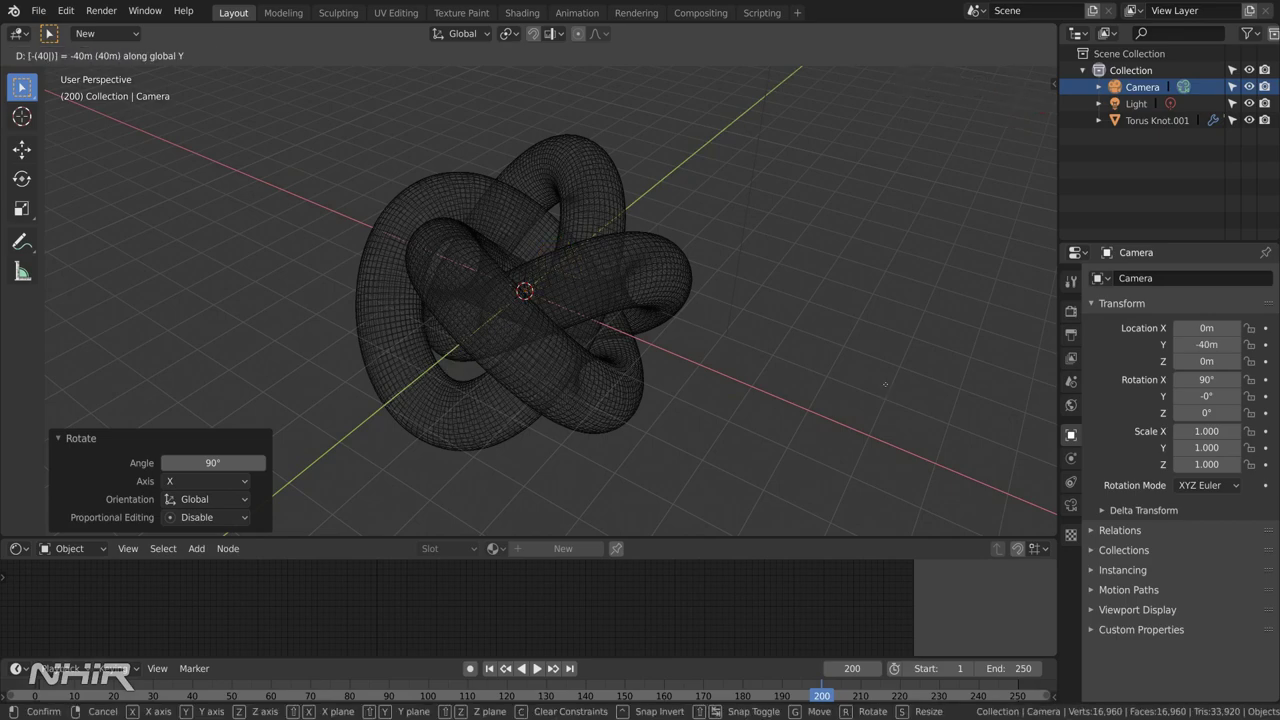
key("Return")
scroll(794, 351, "down", 10)
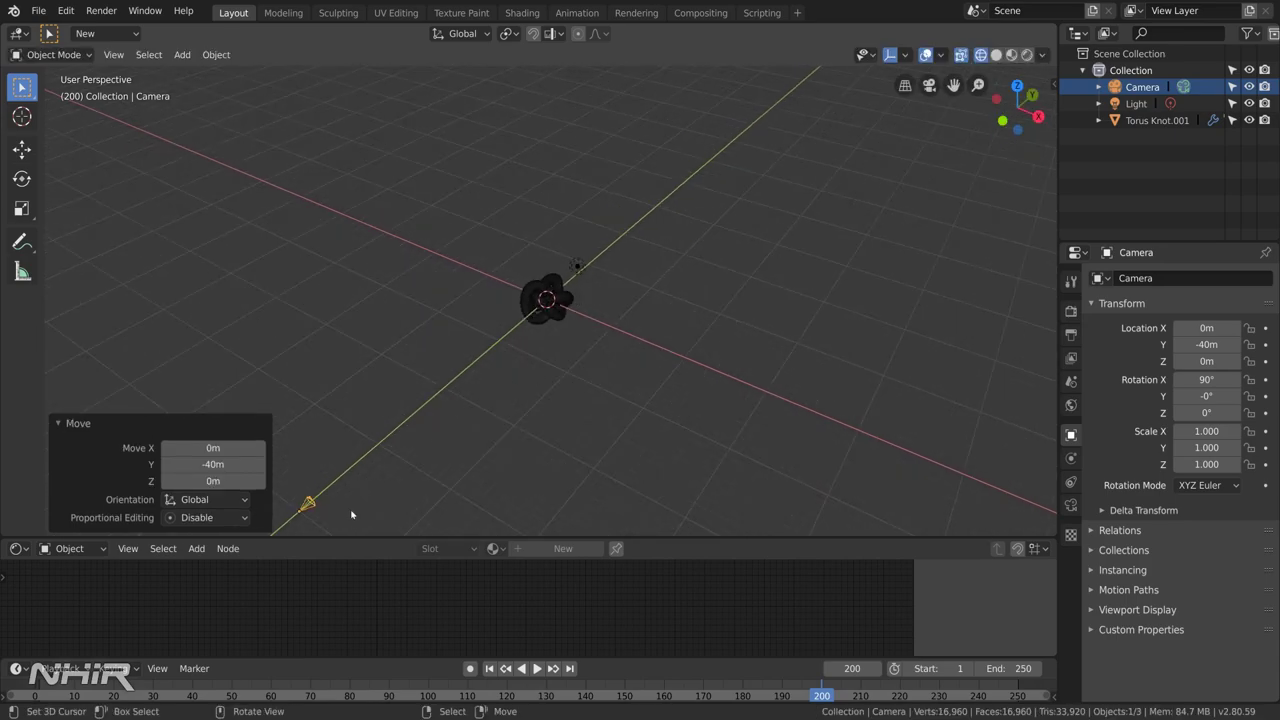
key("KP_0")
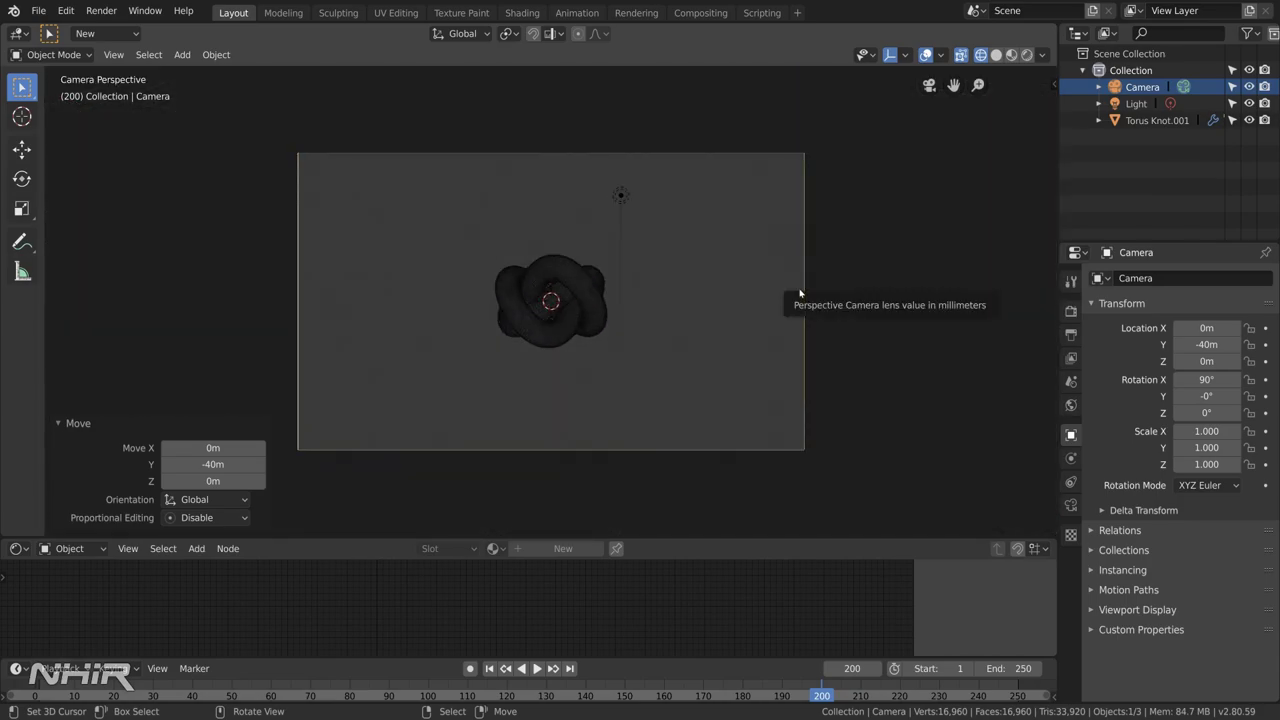
- Select the camera and preview the build animation from frame 1 through the camera view
left_click(803, 295)
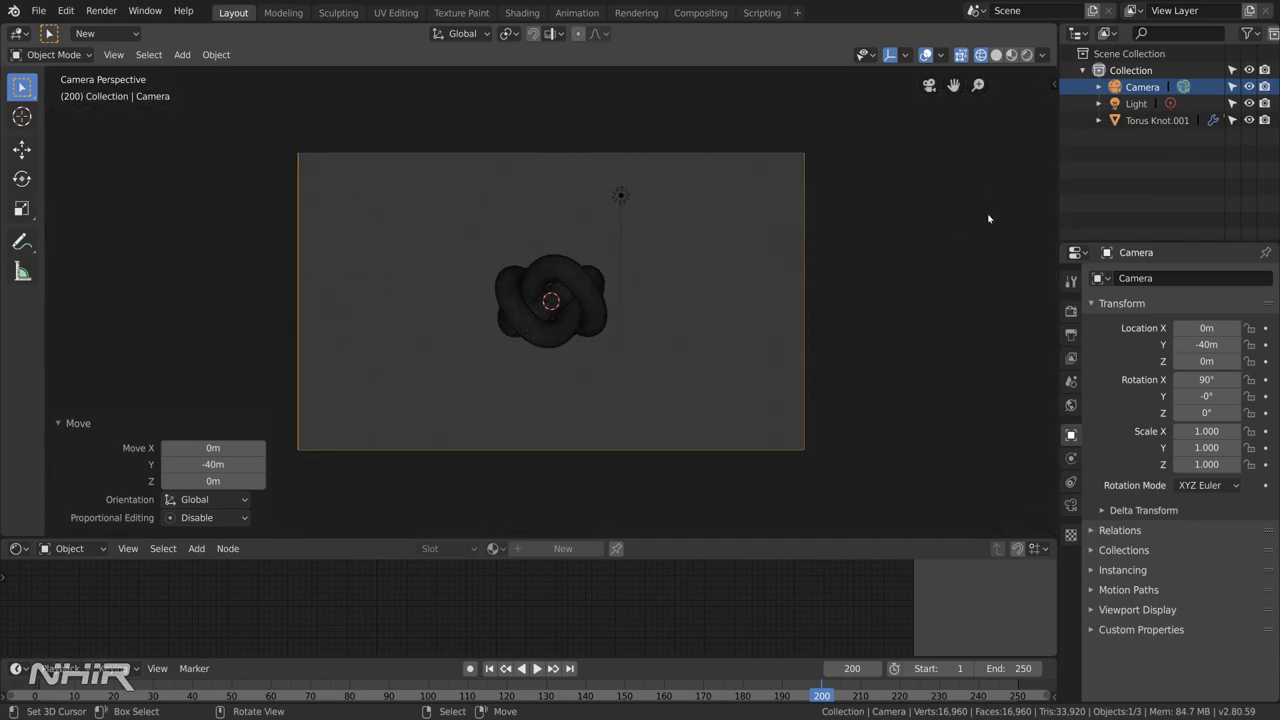
left_click(490, 668)
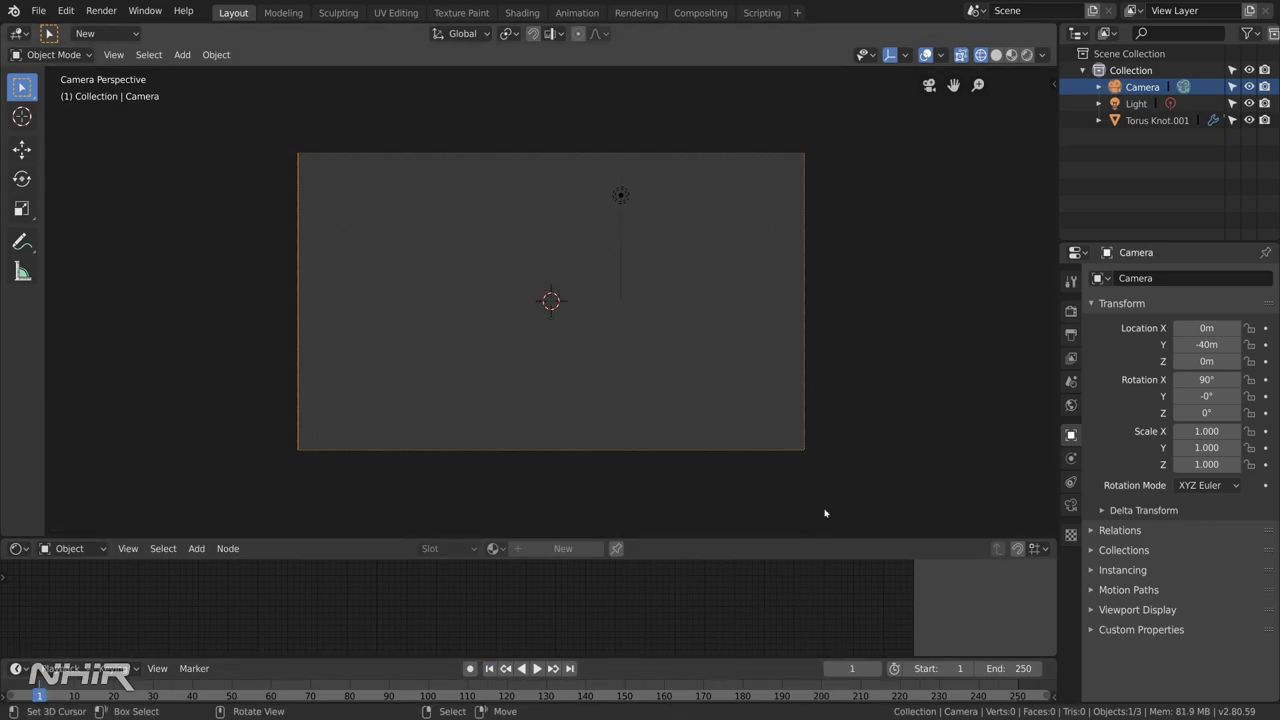
key("space")
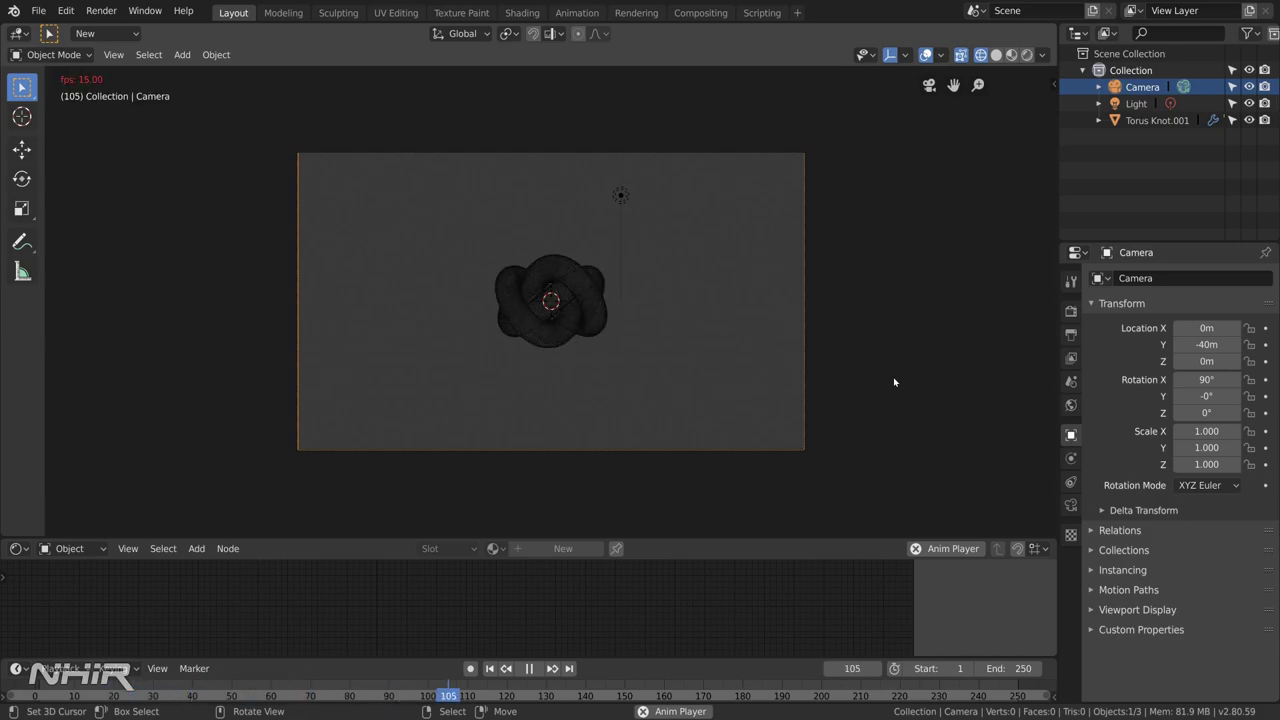
key("Escape")
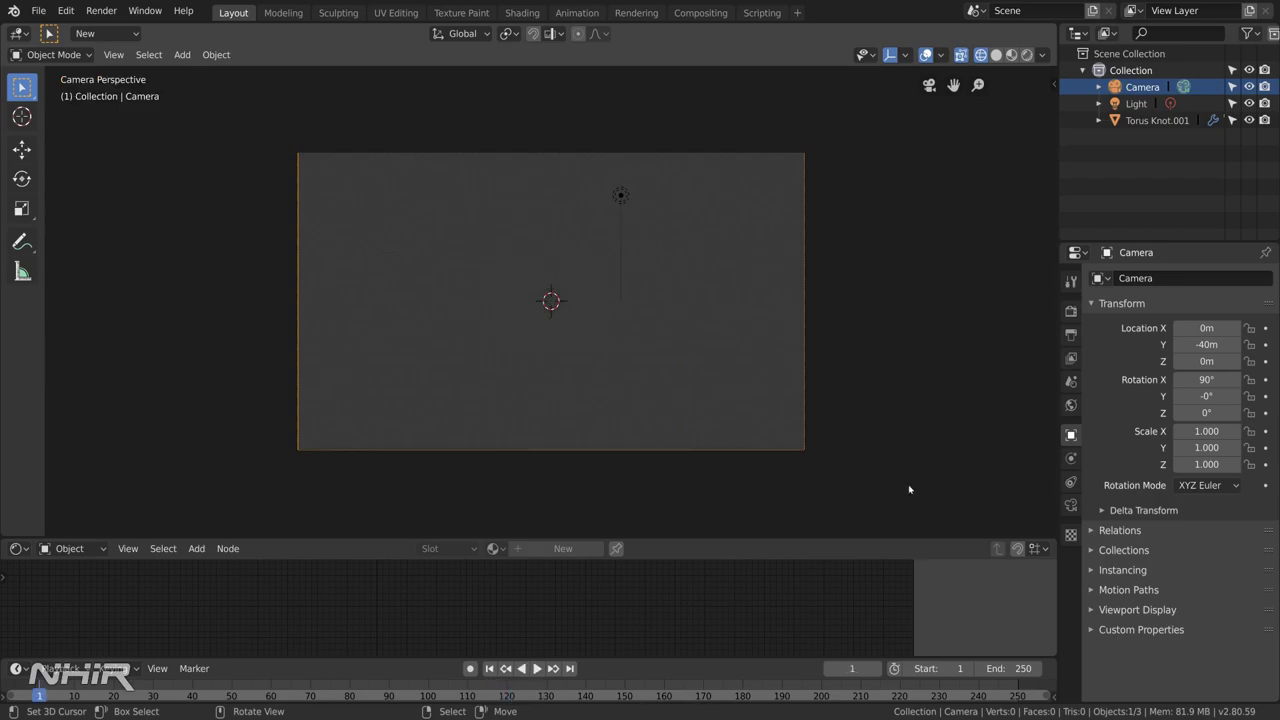
- Check frame 150, show the camera's transform sidebar, and return to frame 1
left_click(626, 694)
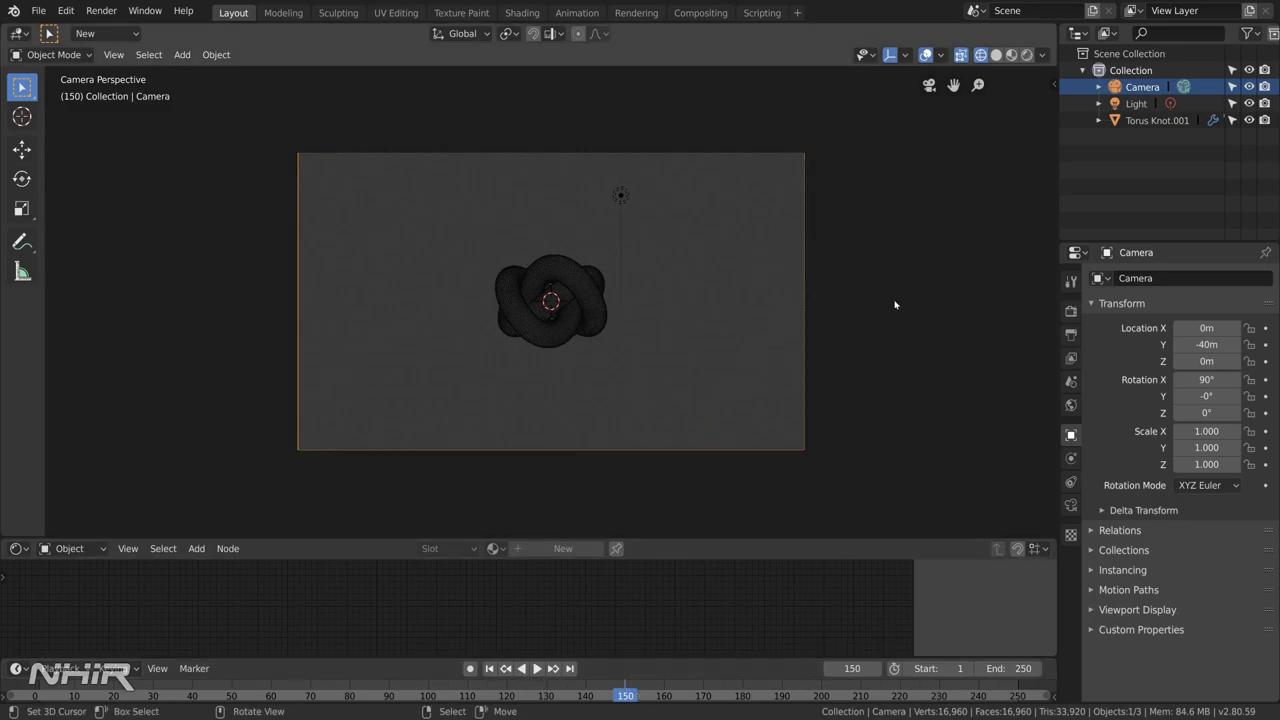
key("n")
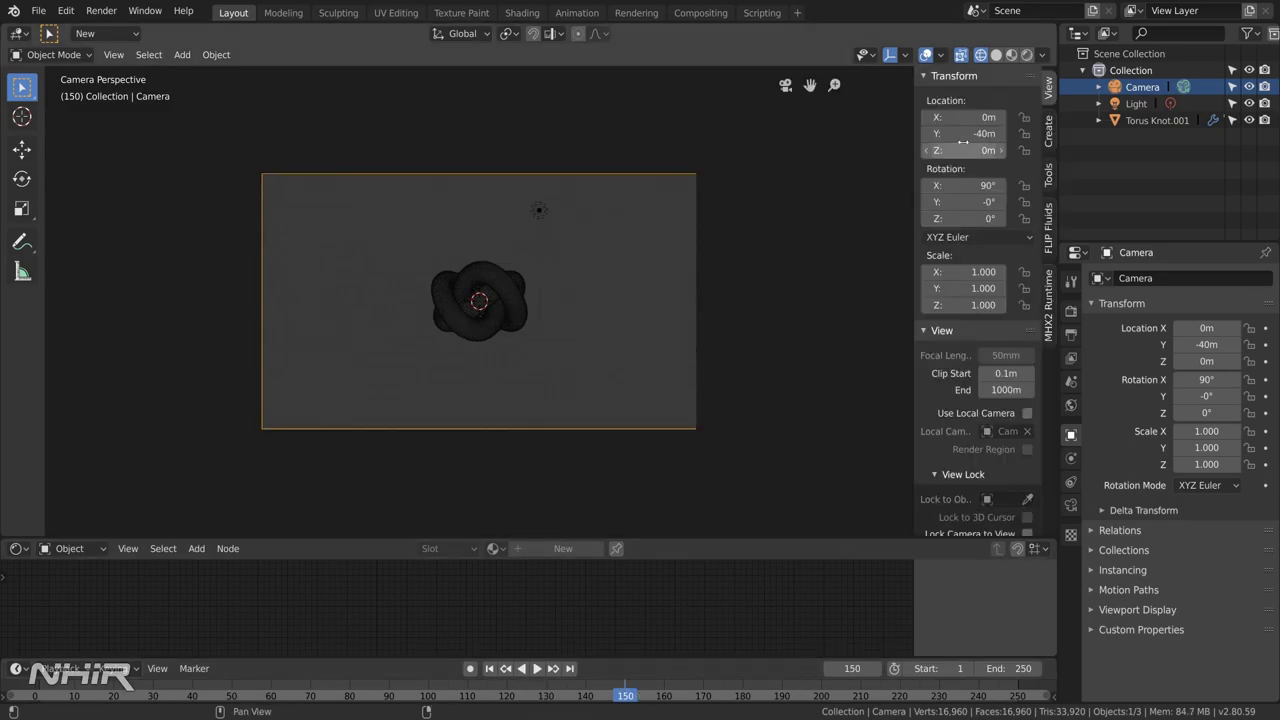
left_click(489, 672)
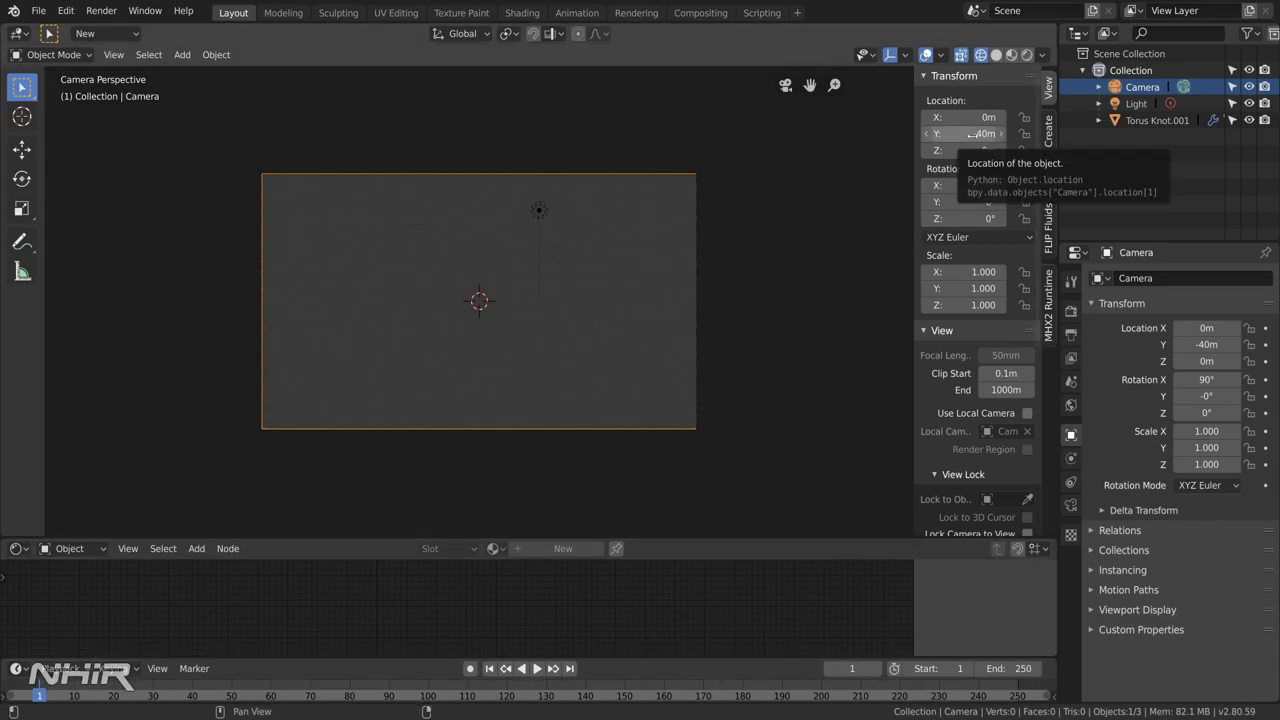
- Keyframe the camera's location at frame 1, then at frame 150 with Y -65 m
key("i")
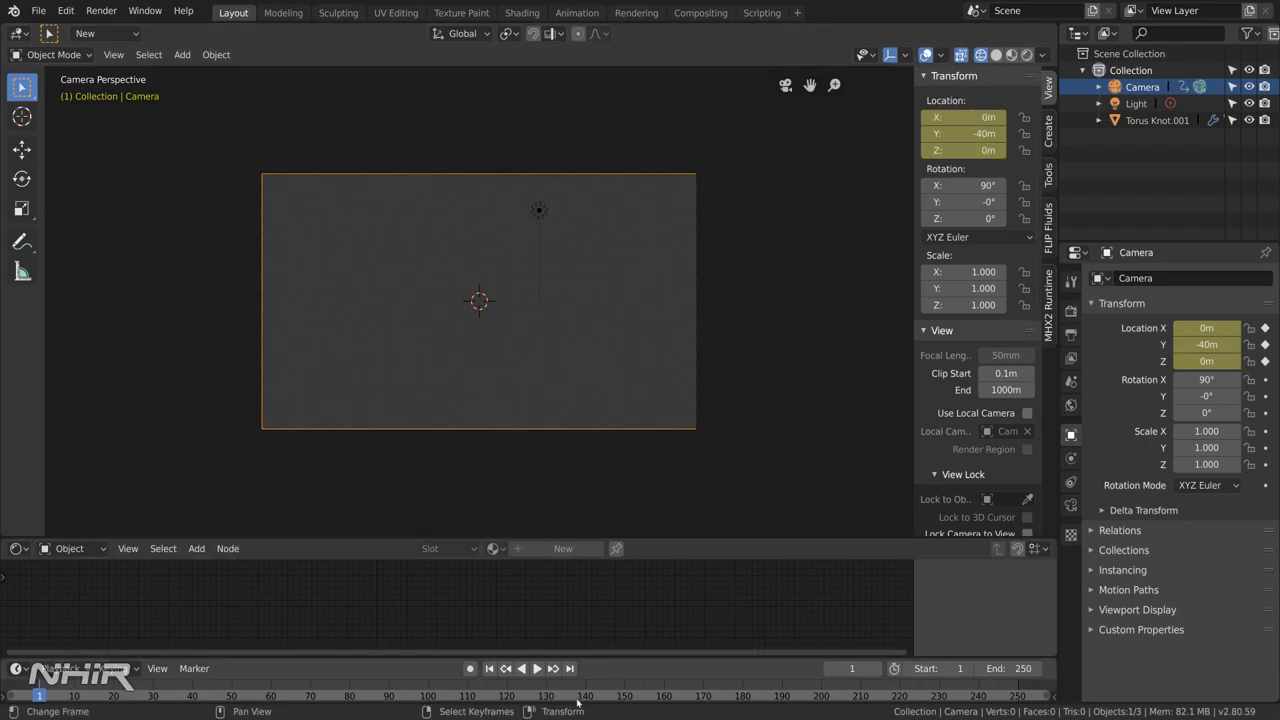
left_click(624, 690)
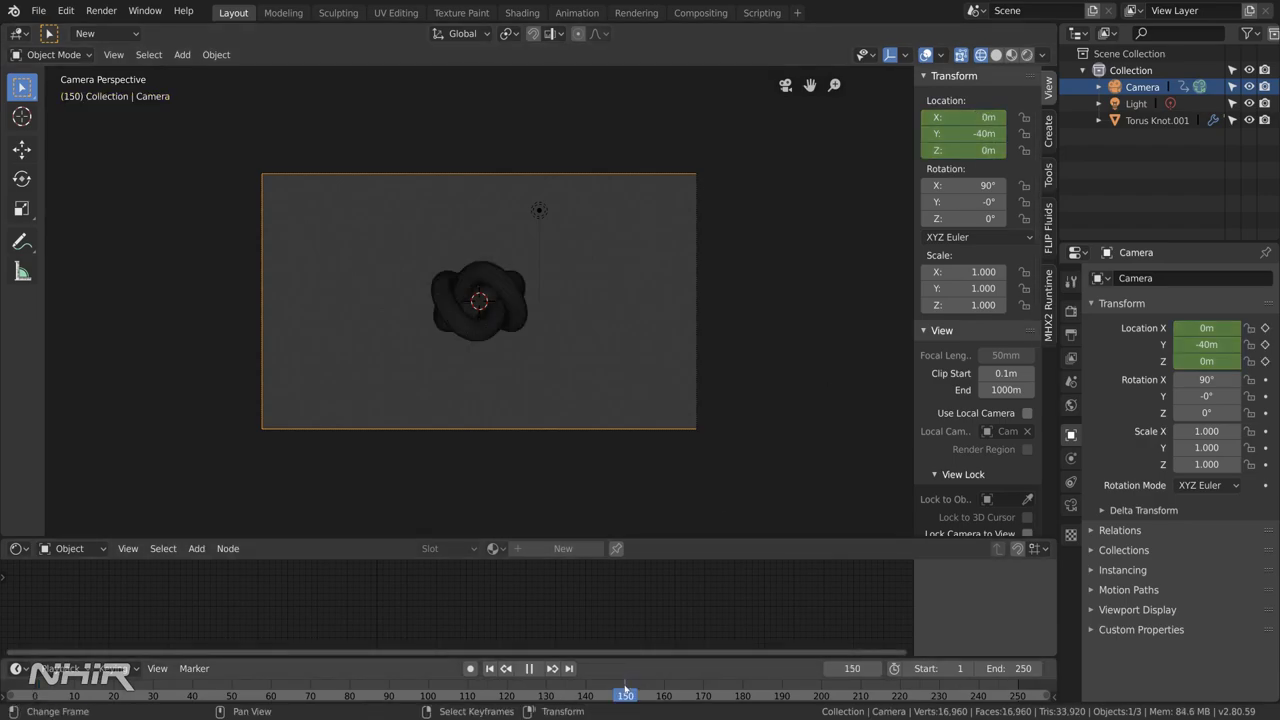
left_click(978, 133)
type("-65")
key("Return")
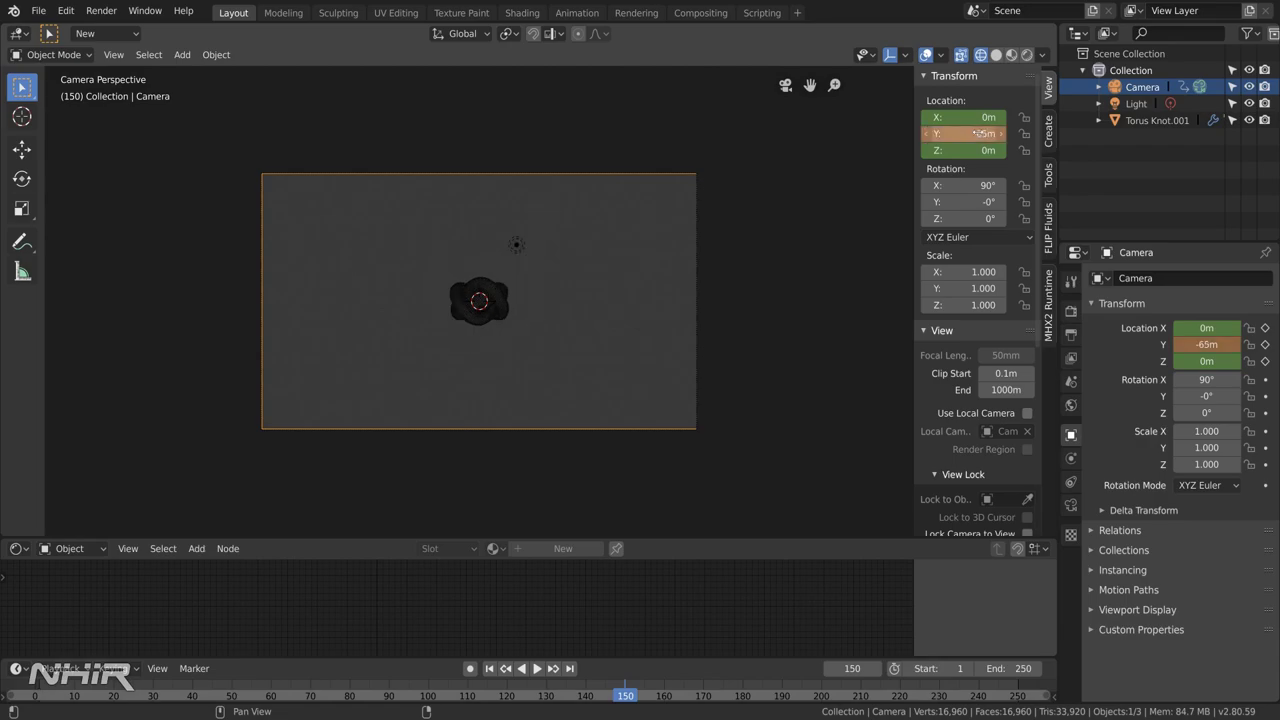
key("i")
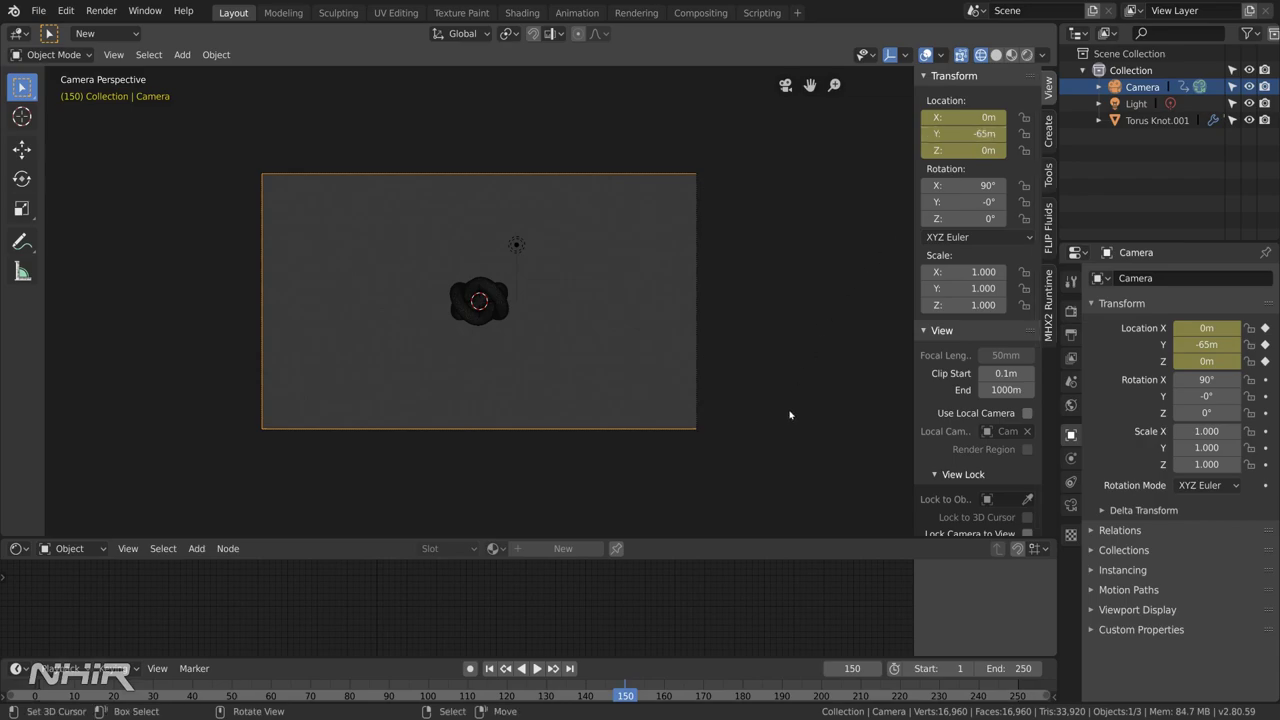
- Keyframe the camera at Y -18 m on frame 153
key("Right")
key("Right")
key("Right")
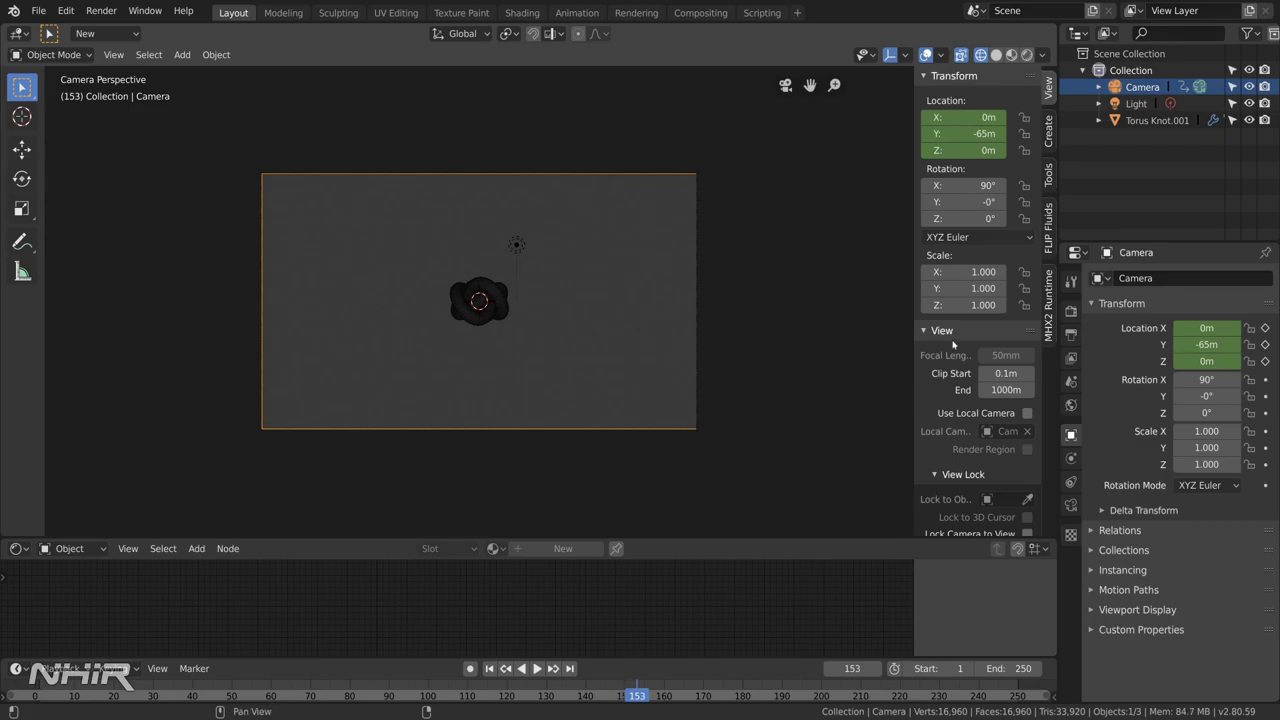
left_click(961, 134)
type("-18")
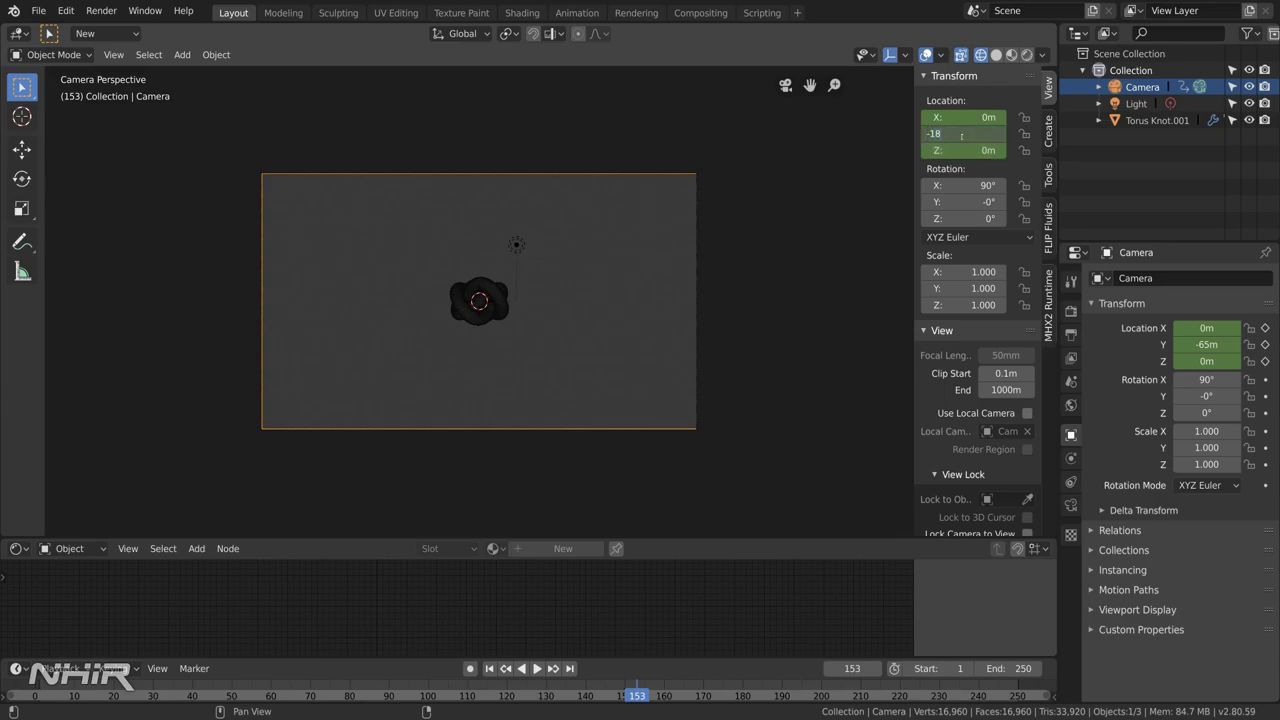
key("Return")
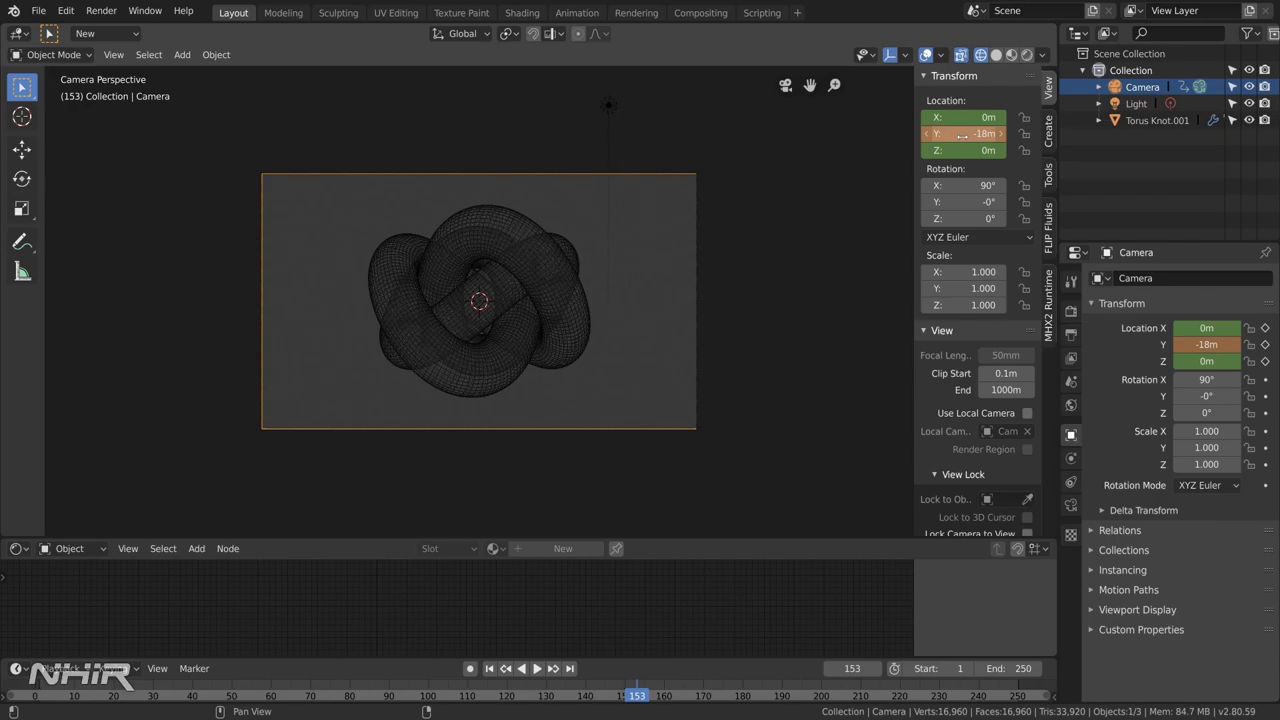
key("i")
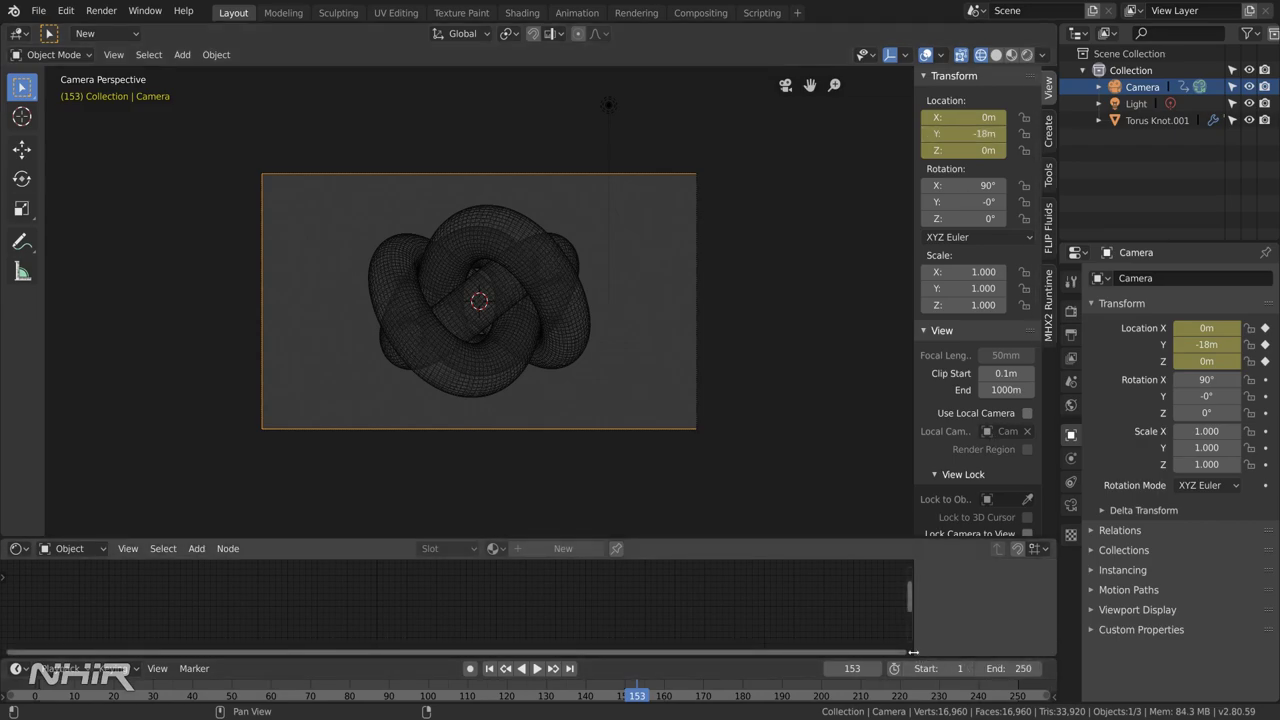
- Set the animation end frame to 500 and keyframe the camera at frame 300
left_click(1005, 668)
type("500")
key("Return")
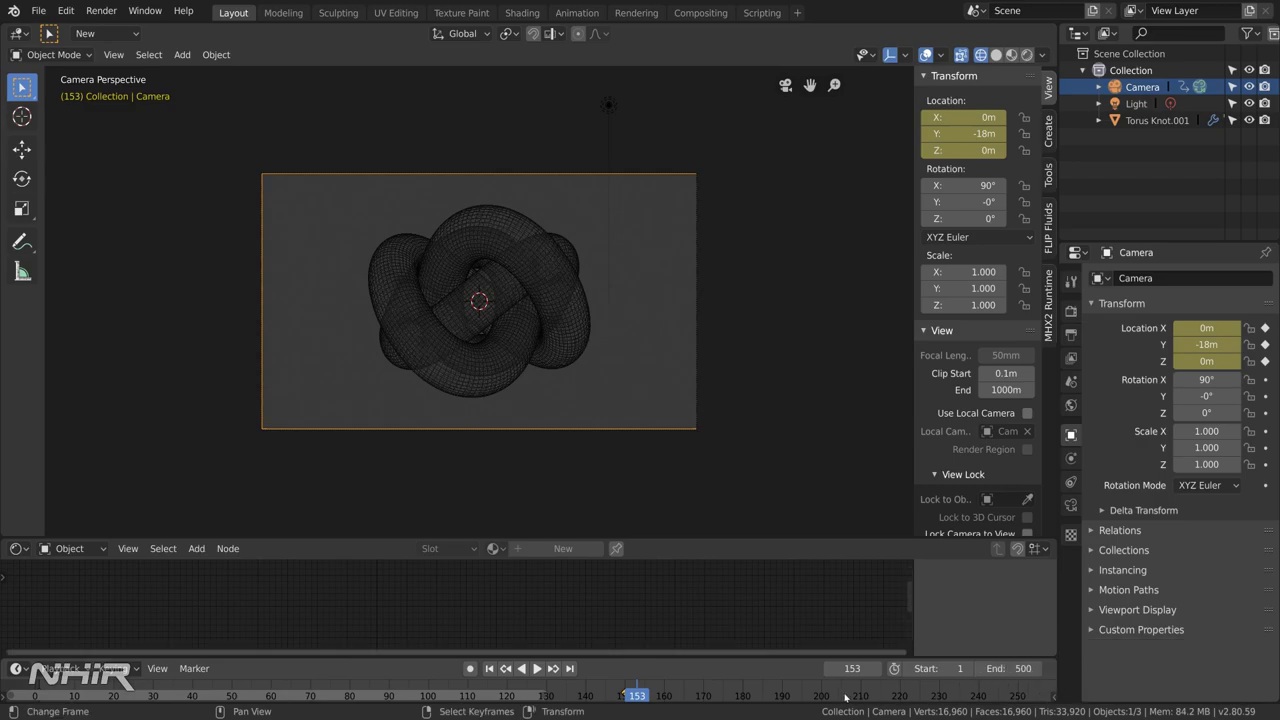
scroll(845, 698, "down", 5)
left_click(797, 695)
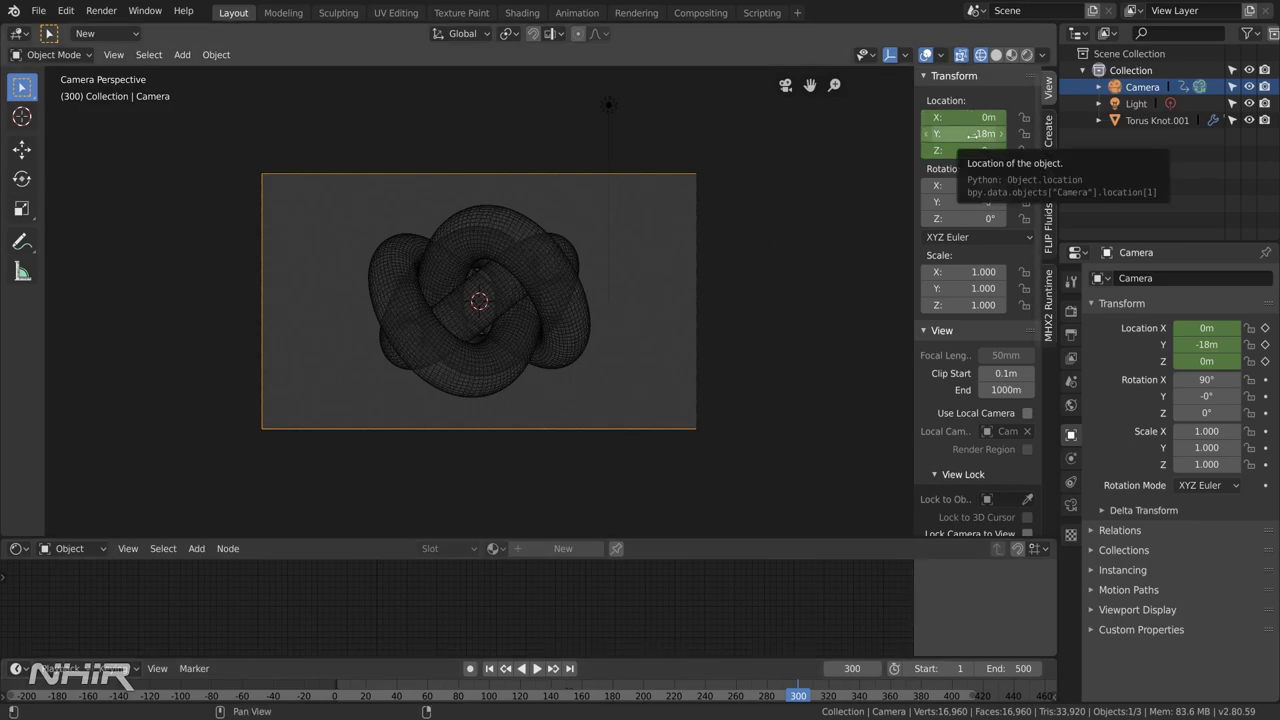
key("i")
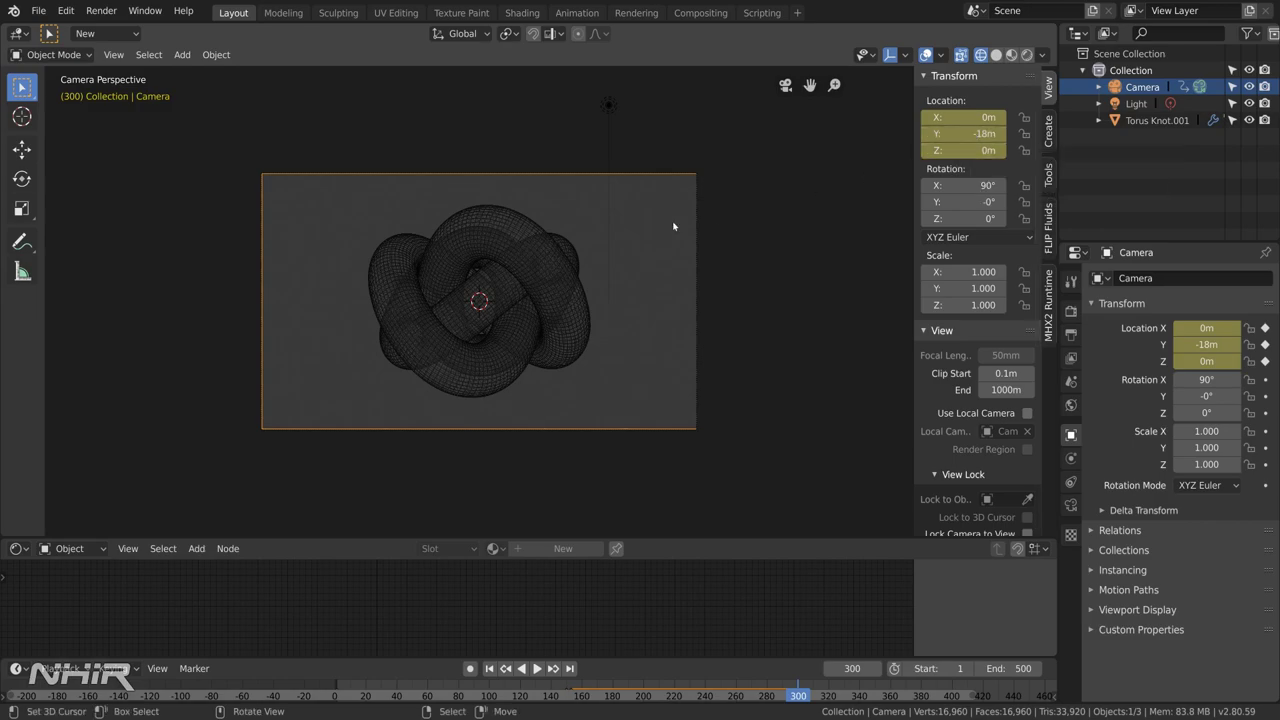
- Keyframe the camera at Y -5 m on frame 303
key("Right")
key("Right")
key("Right")
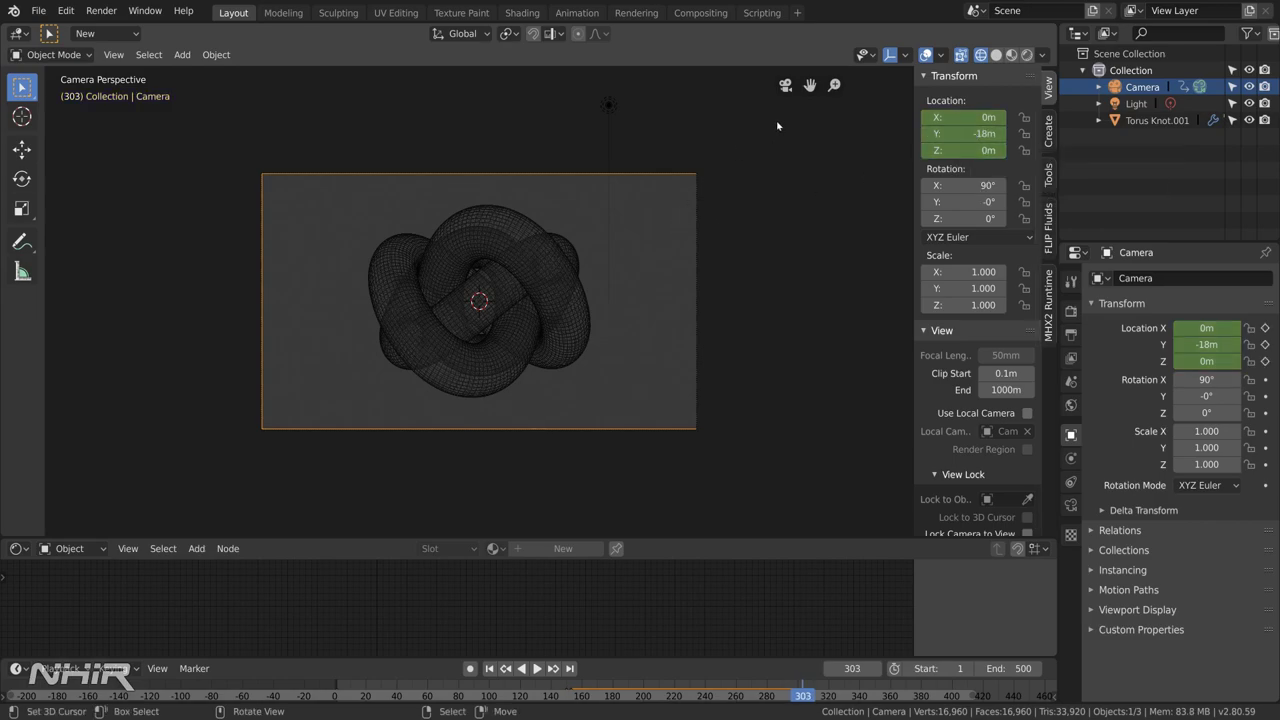
left_click(960, 133)
type("-5")
key("Return")
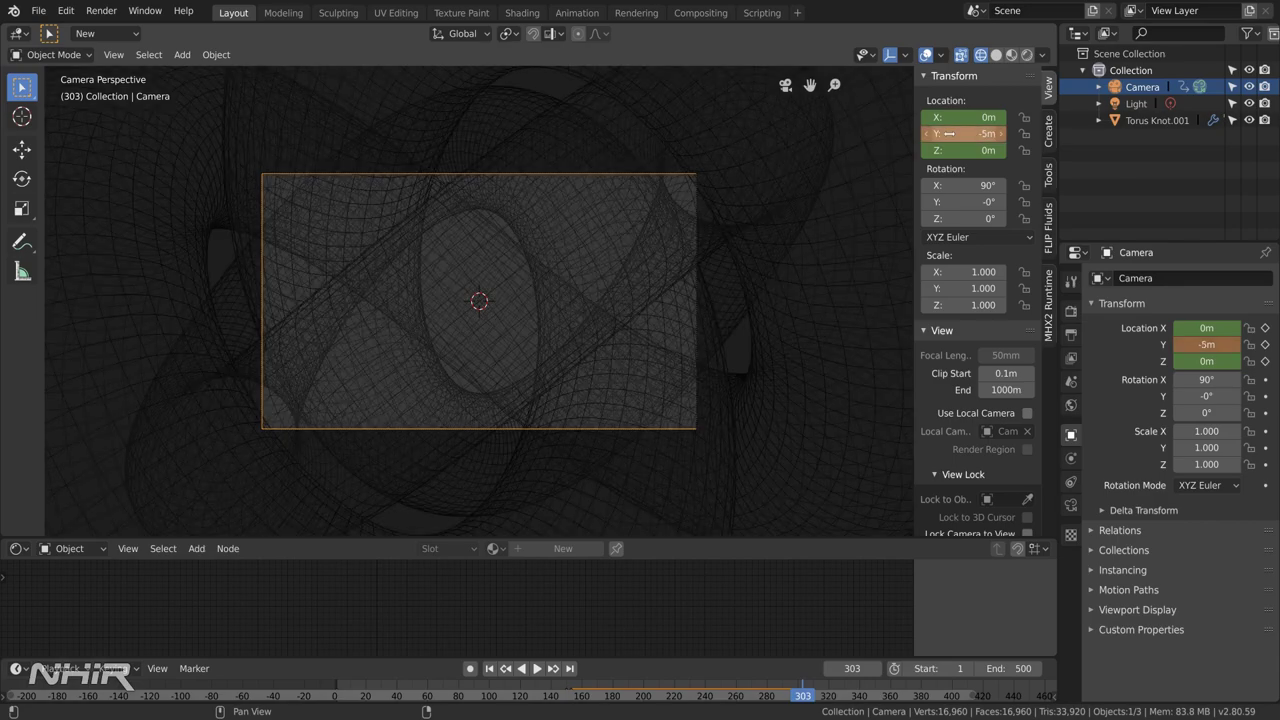
key("i")
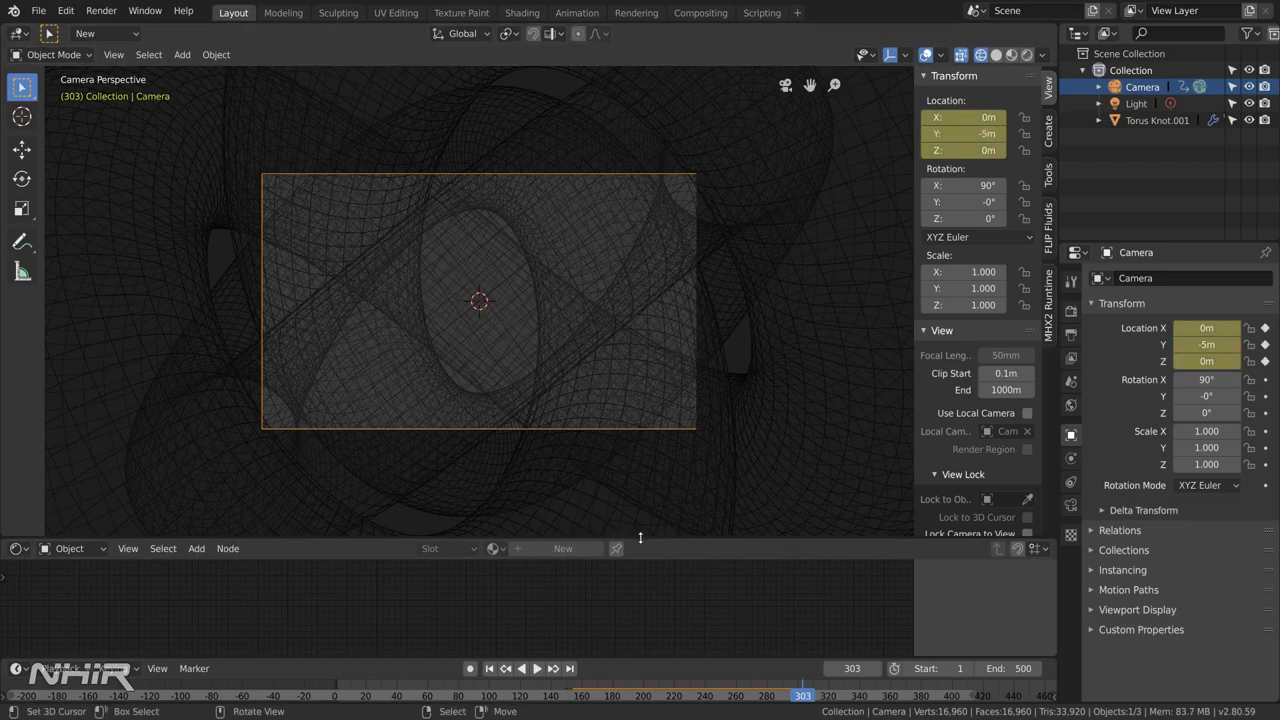
- Enlarge the lower area and switch it to the Graph Editor showing the camera's curves
left_click_drag(641, 537, 636, 426)
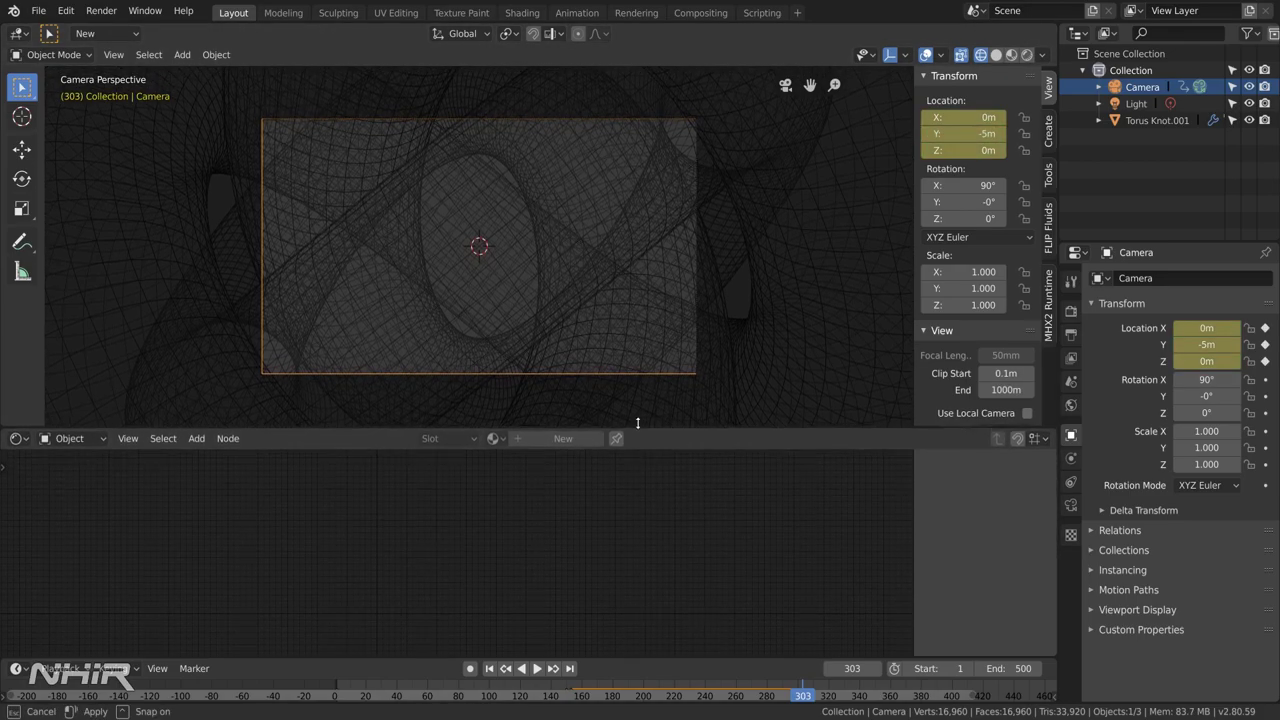
left_click(69, 434)
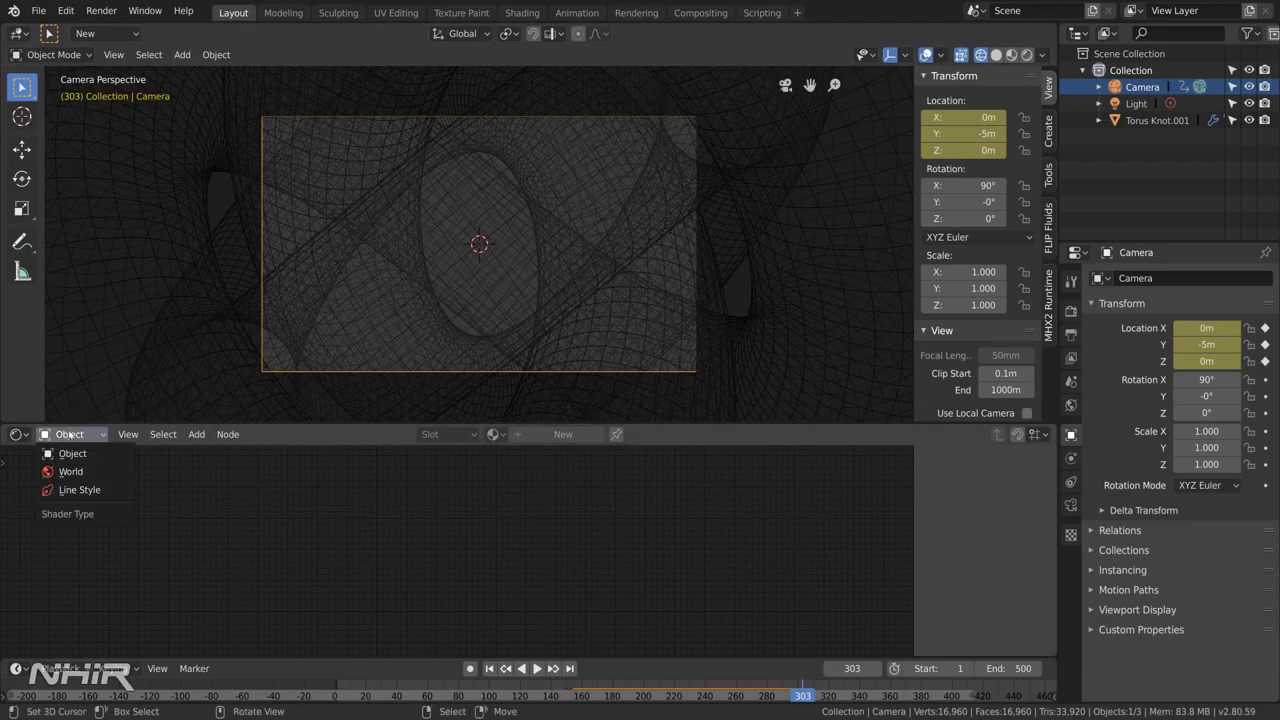
left_click(20, 434)
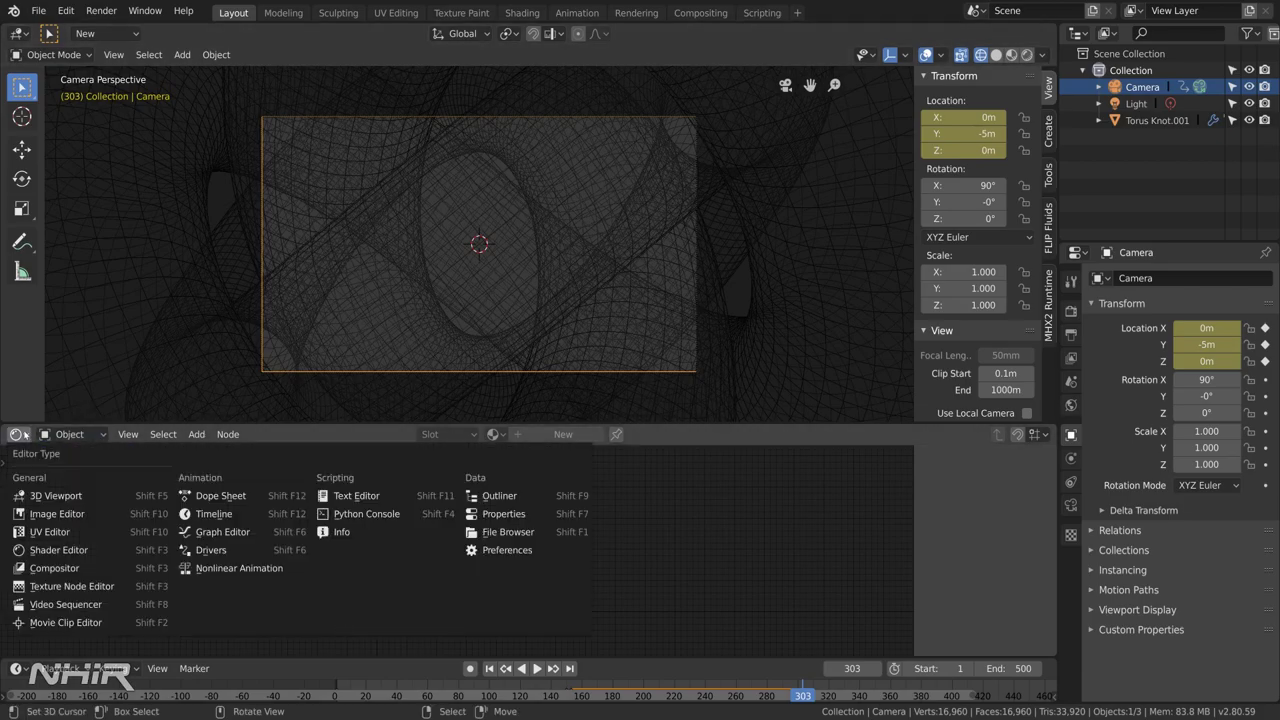
left_click(215, 532)
scroll(447, 546, "down", 3)
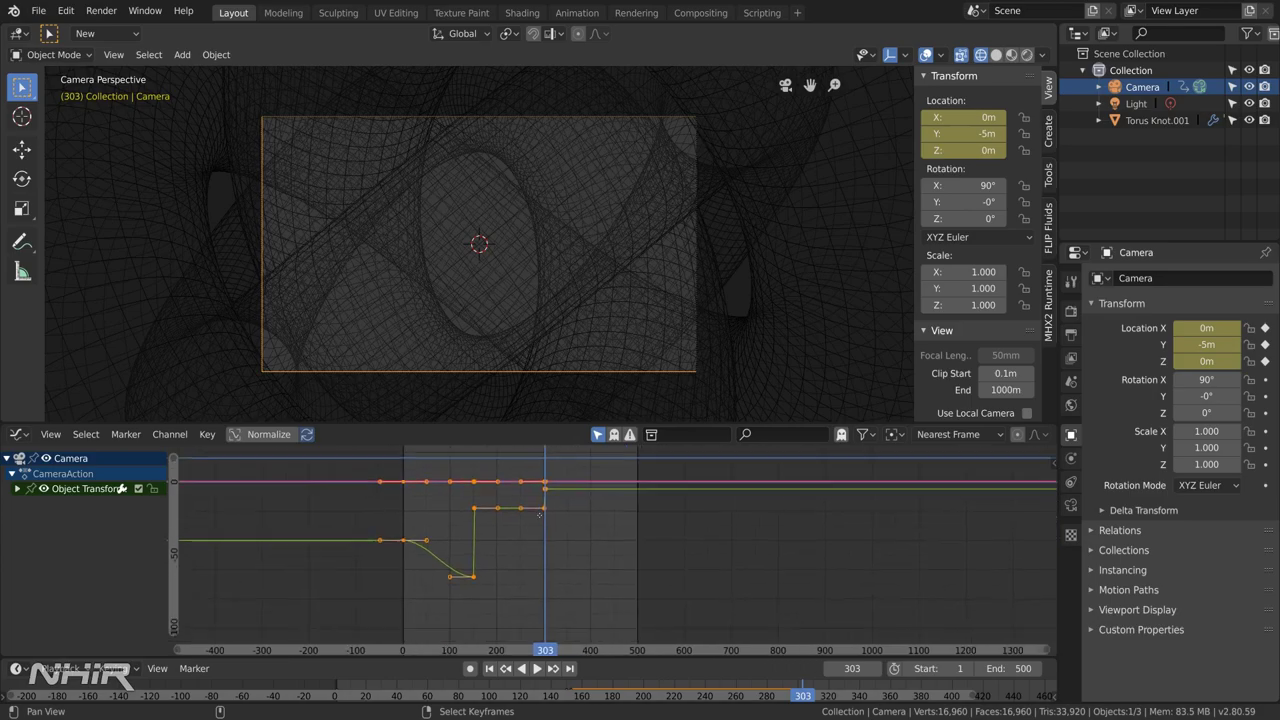
middle_click_drag(567, 553, 593, 566)
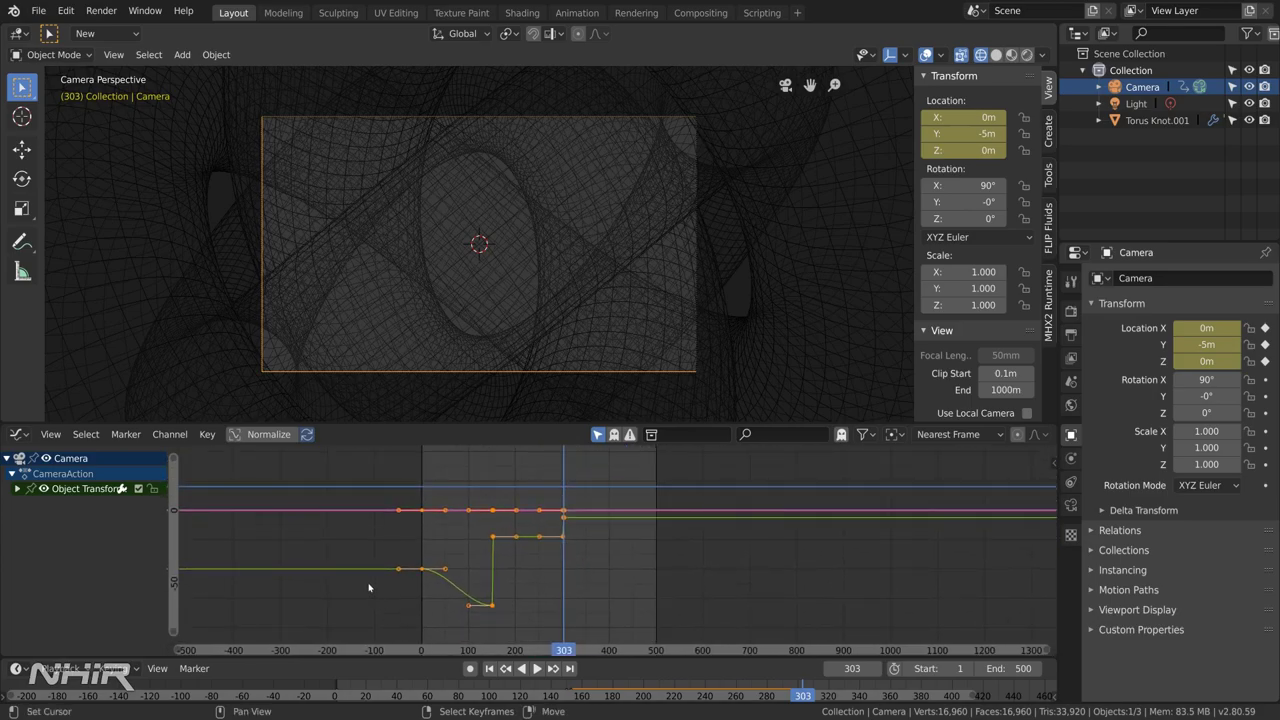
- Select the frame 1 Y location keyframe and show its properties in the sidebar
left_click(422, 570)
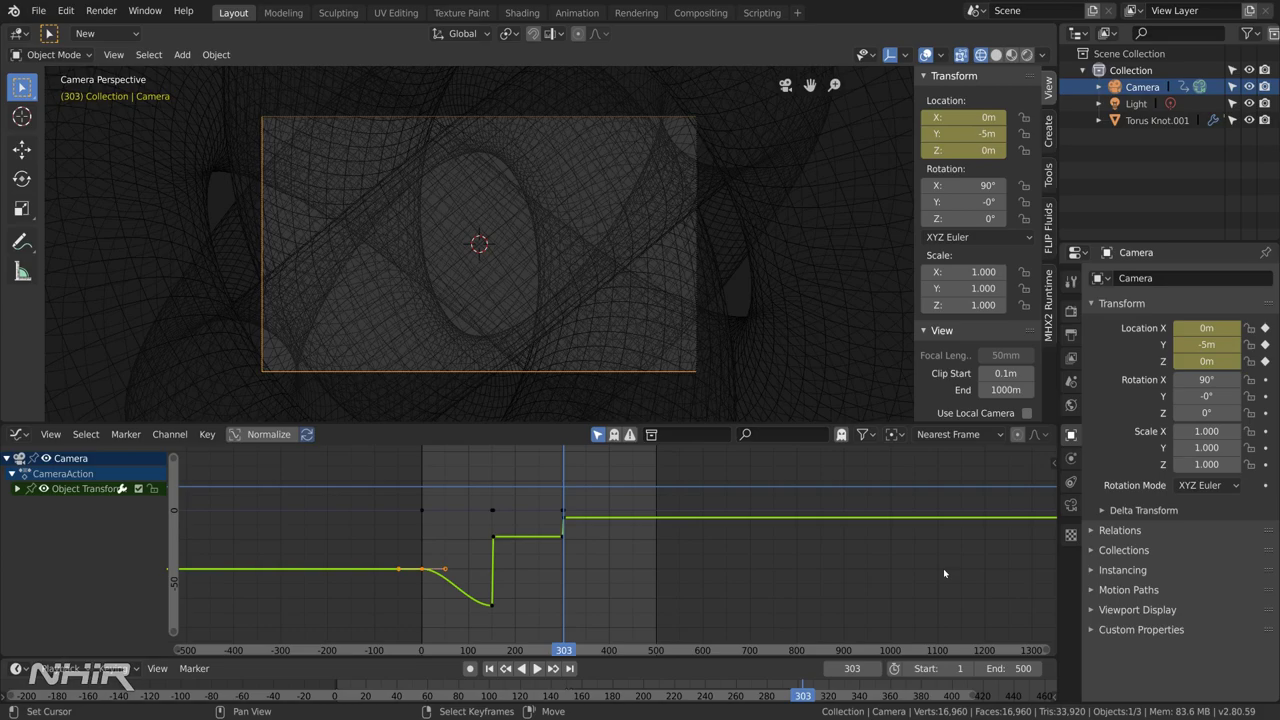
key("n")
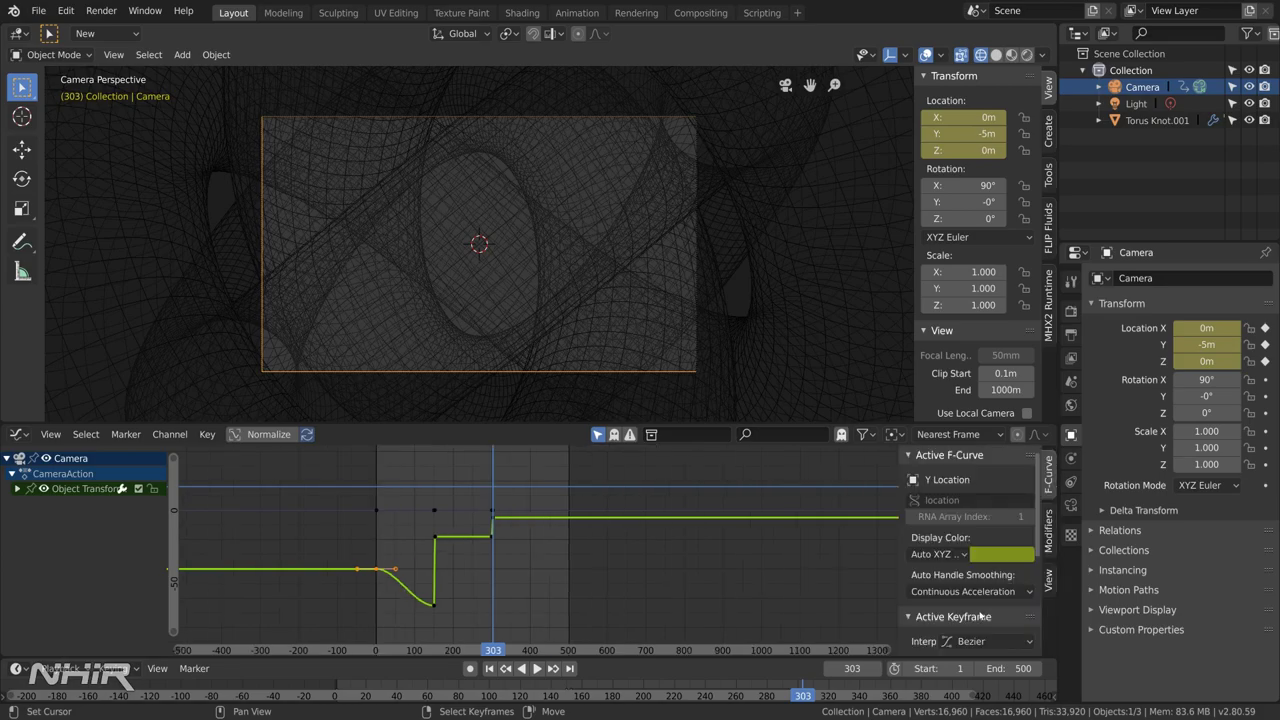
scroll(970, 592, "down", 4)
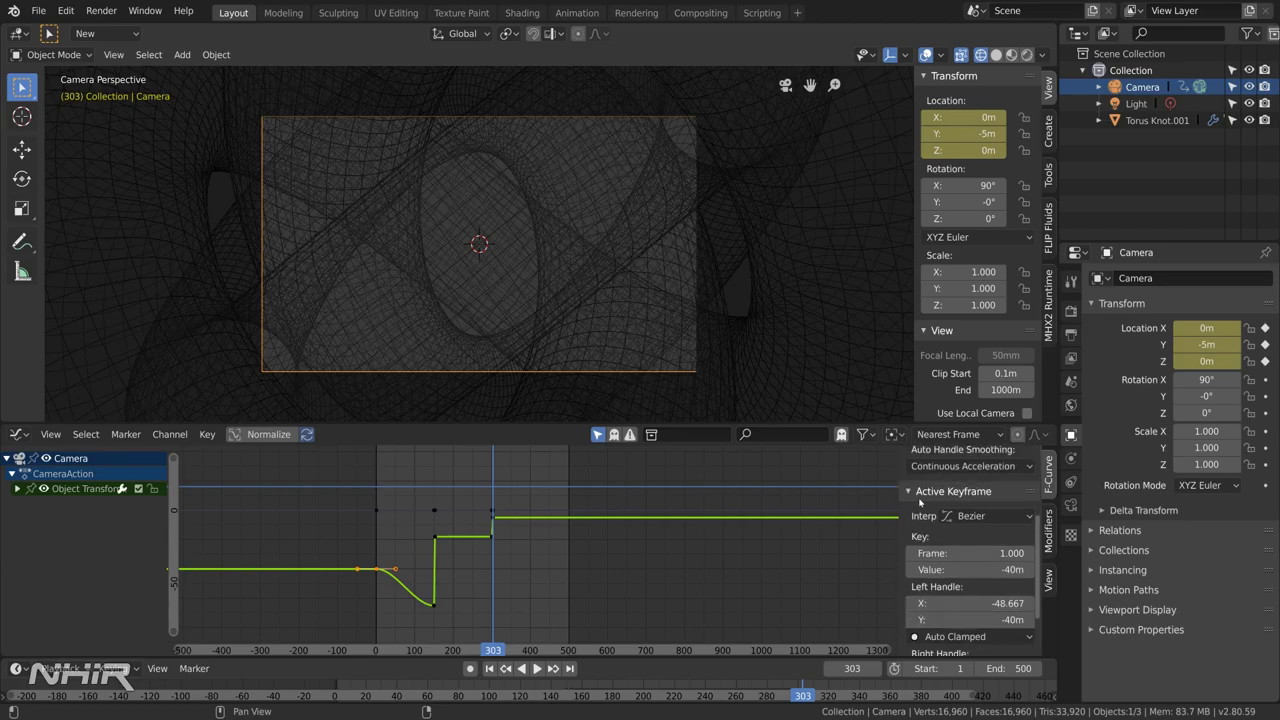
- Set Linear interpolation on the camera keyframes at frames 1, 150 and 153
left_click(966, 519)
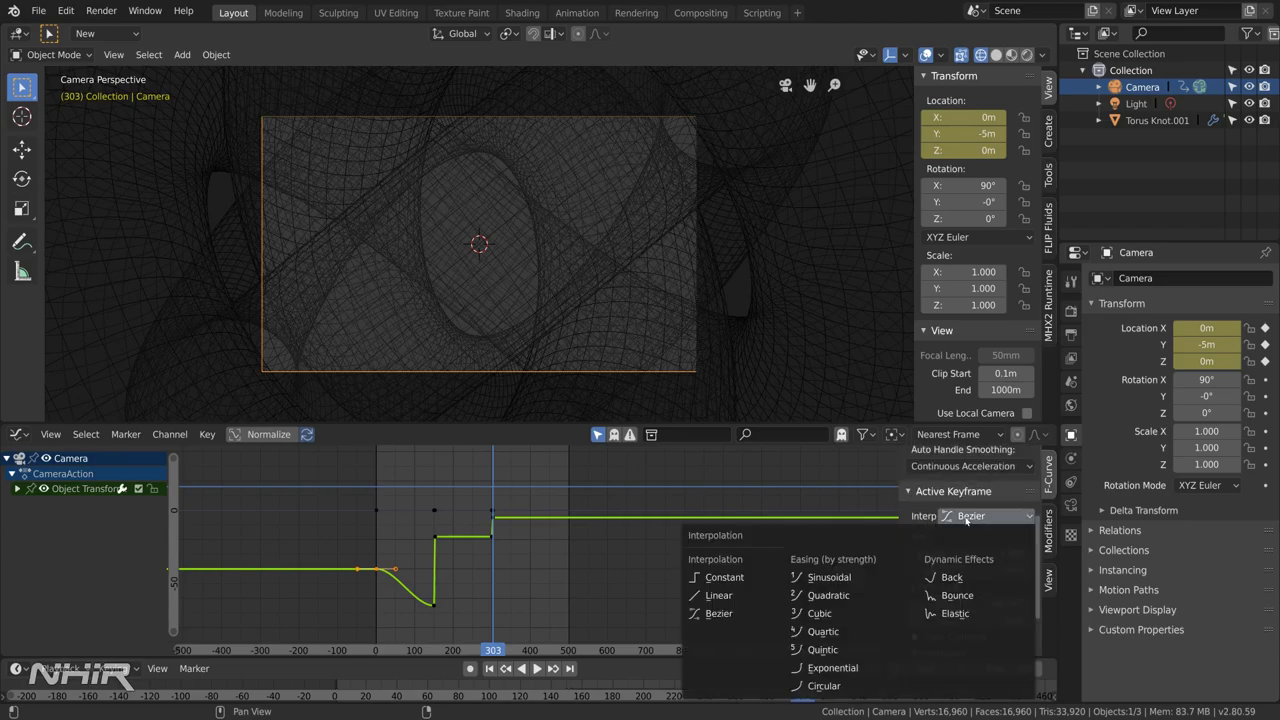
left_click(697, 596)
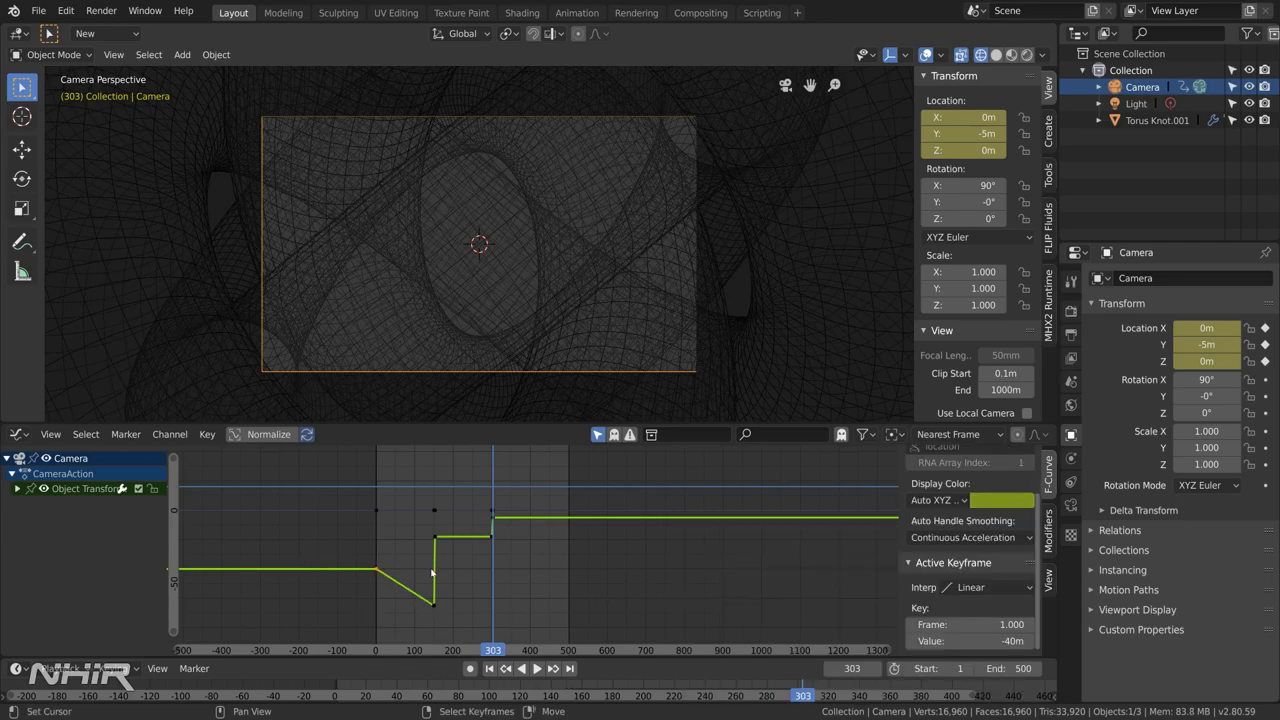
left_click(434, 604)
left_click(980, 588)
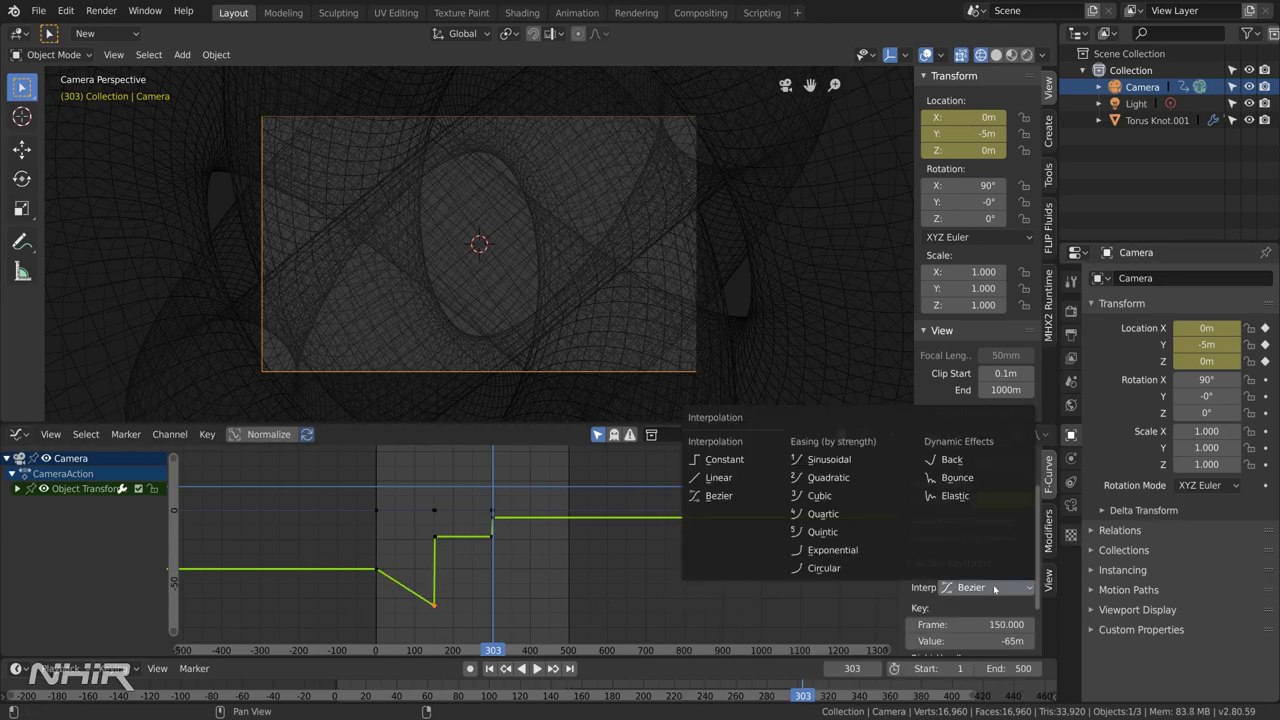
left_click(752, 487)
left_click(435, 537)
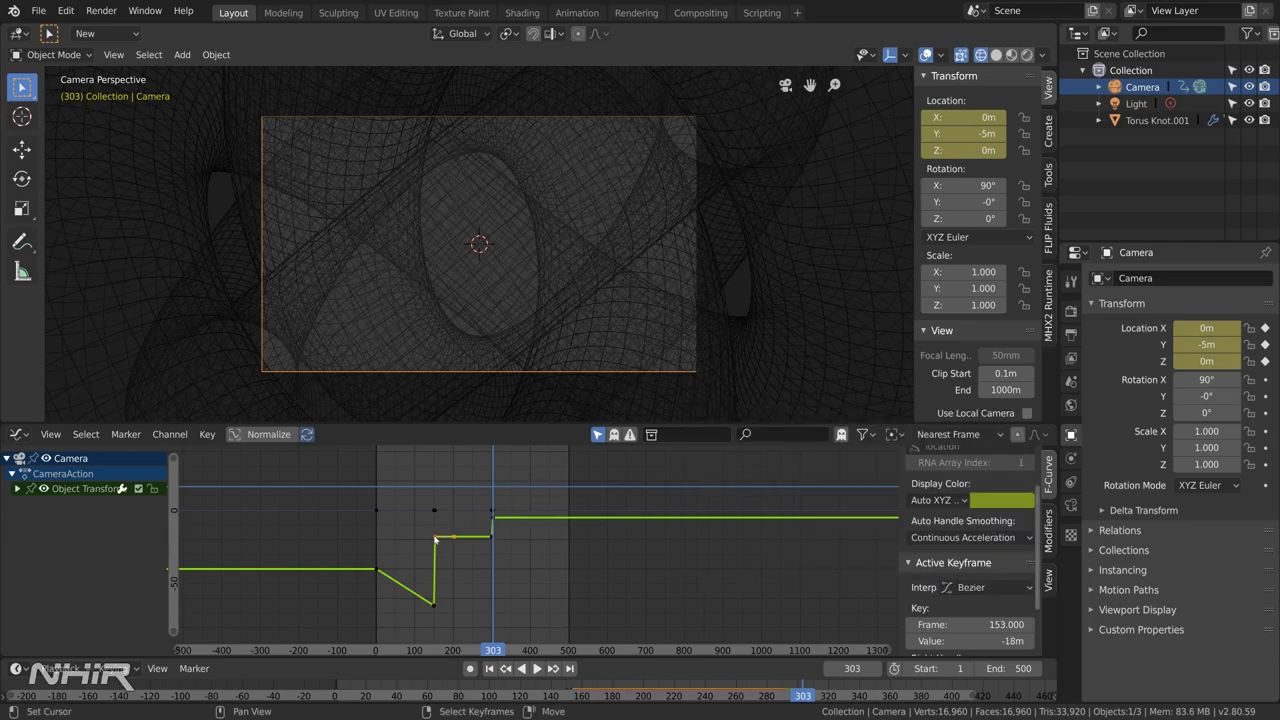
left_click(1004, 587)
left_click(731, 480)
- Set Linear interpolation on the frame 300 and 303 keyframes
left_click(490, 538)
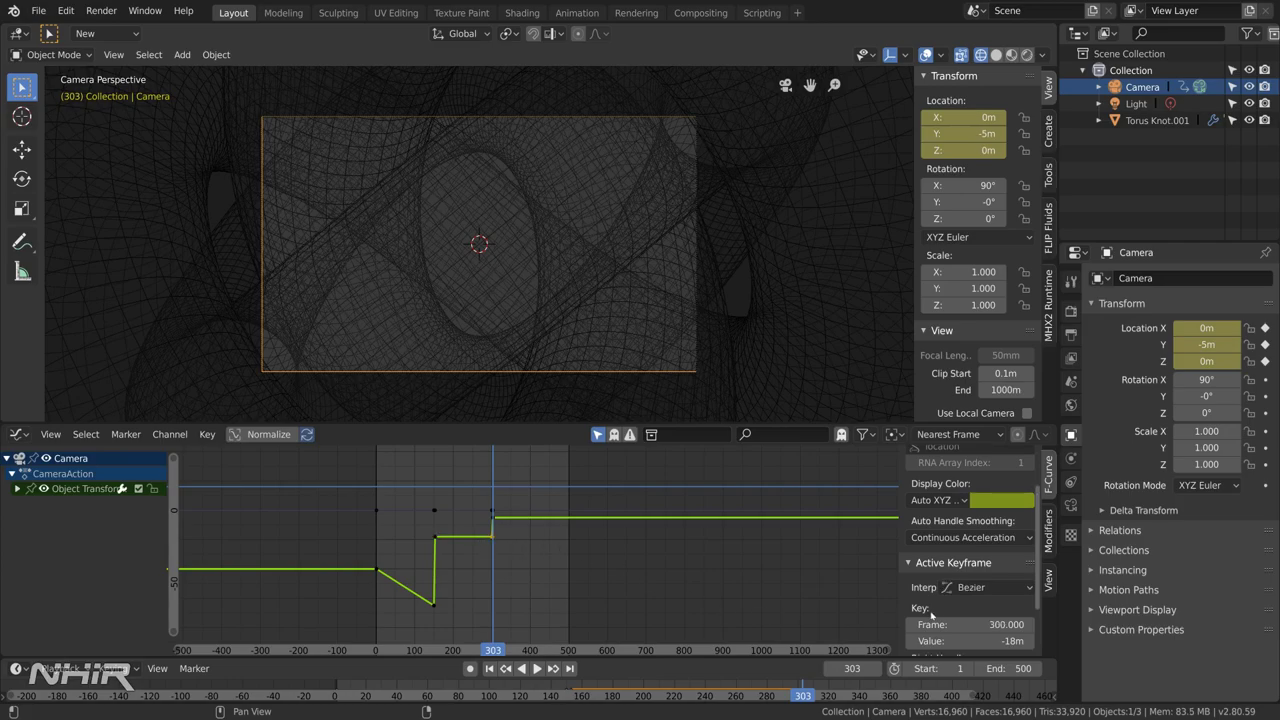
left_click(966, 588)
left_click(724, 478)
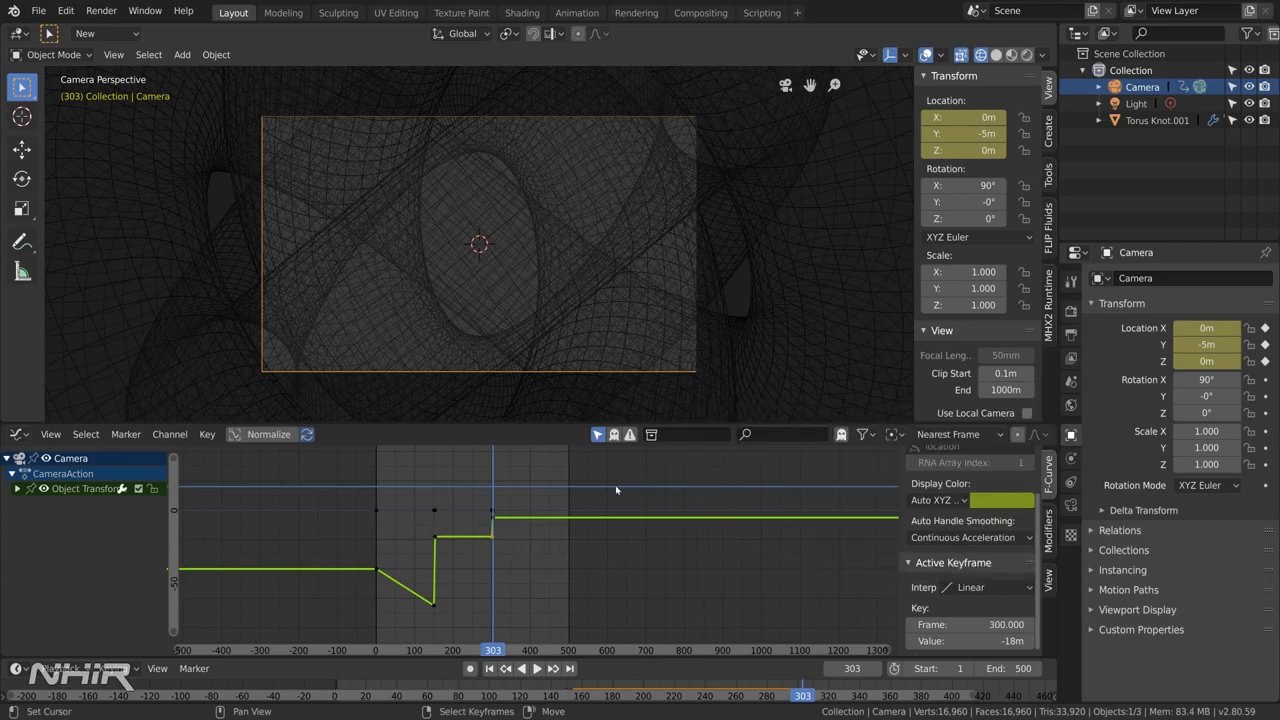
left_click(493, 518)
left_click(990, 588)
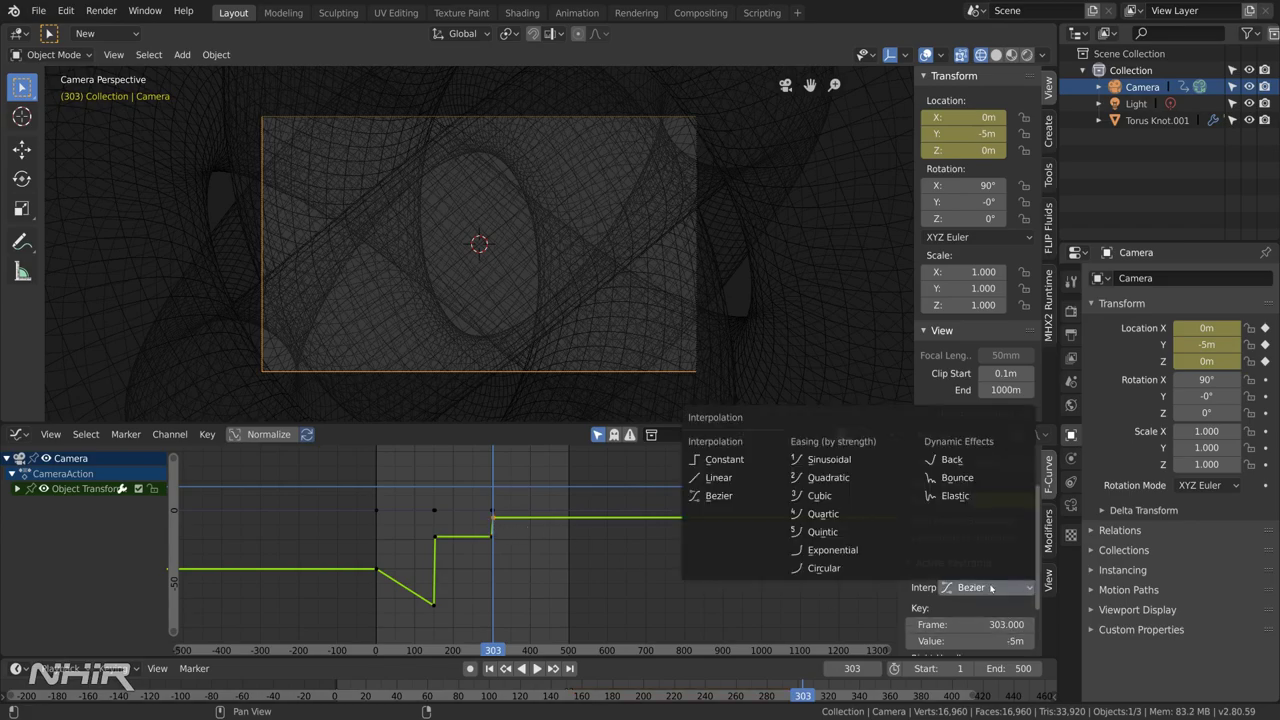
left_click(722, 478)
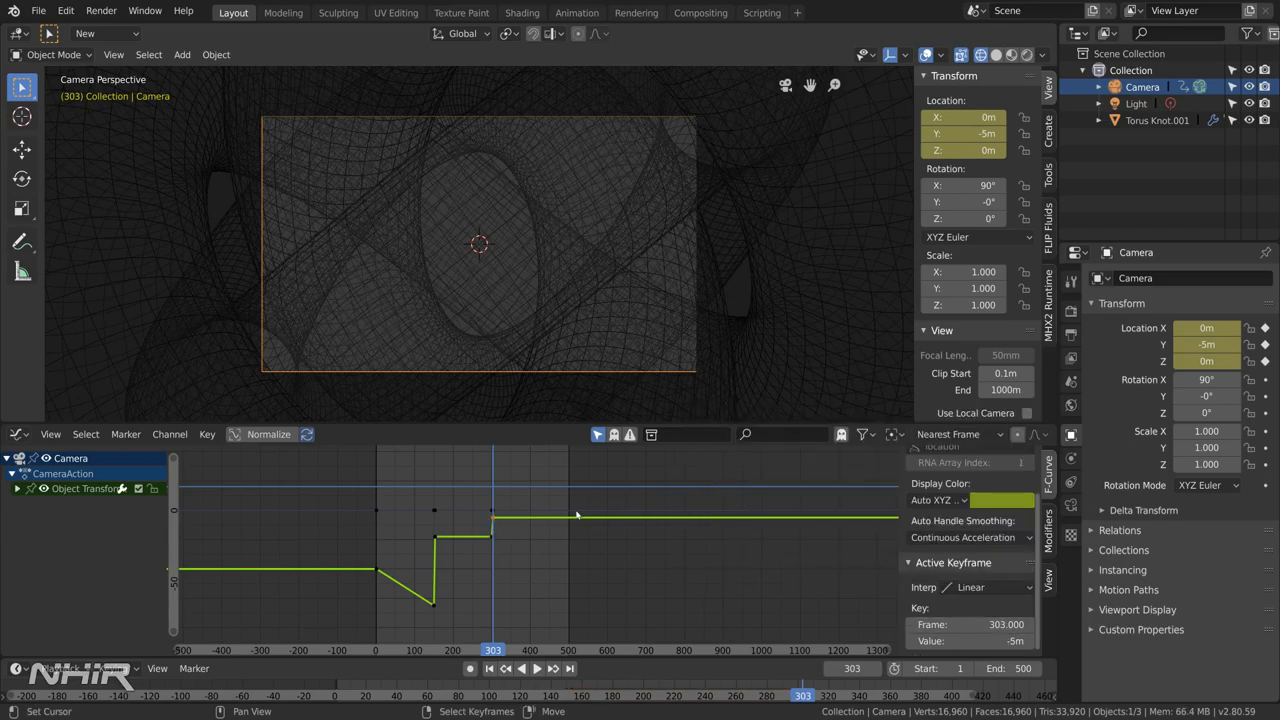
mouse_move(567, 596)
middle_mouse_down()
mouse_move(687, 597)
mouse_move(667, 583)
middle_mouse_up()
scroll(591, 596, "up", 2)
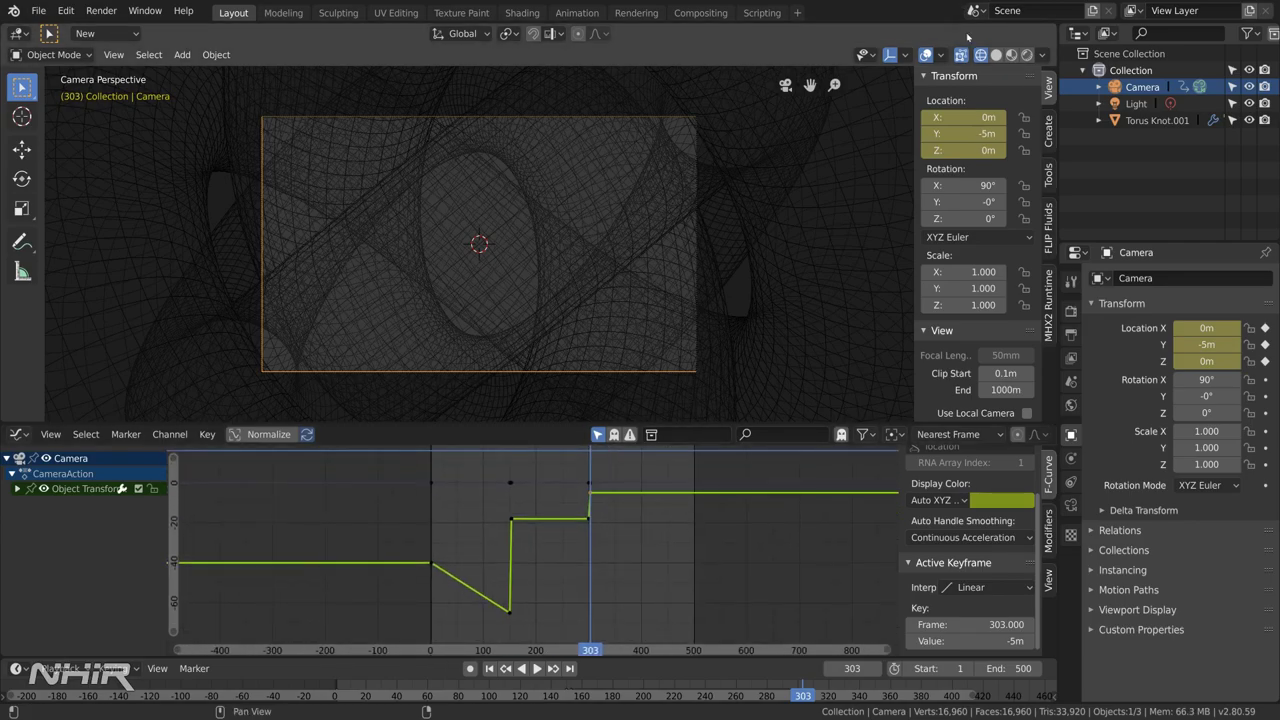
- Preview the linear camera zoom from frame 1 in Solid shading, then stop back at frame 1
left_click(996, 55)
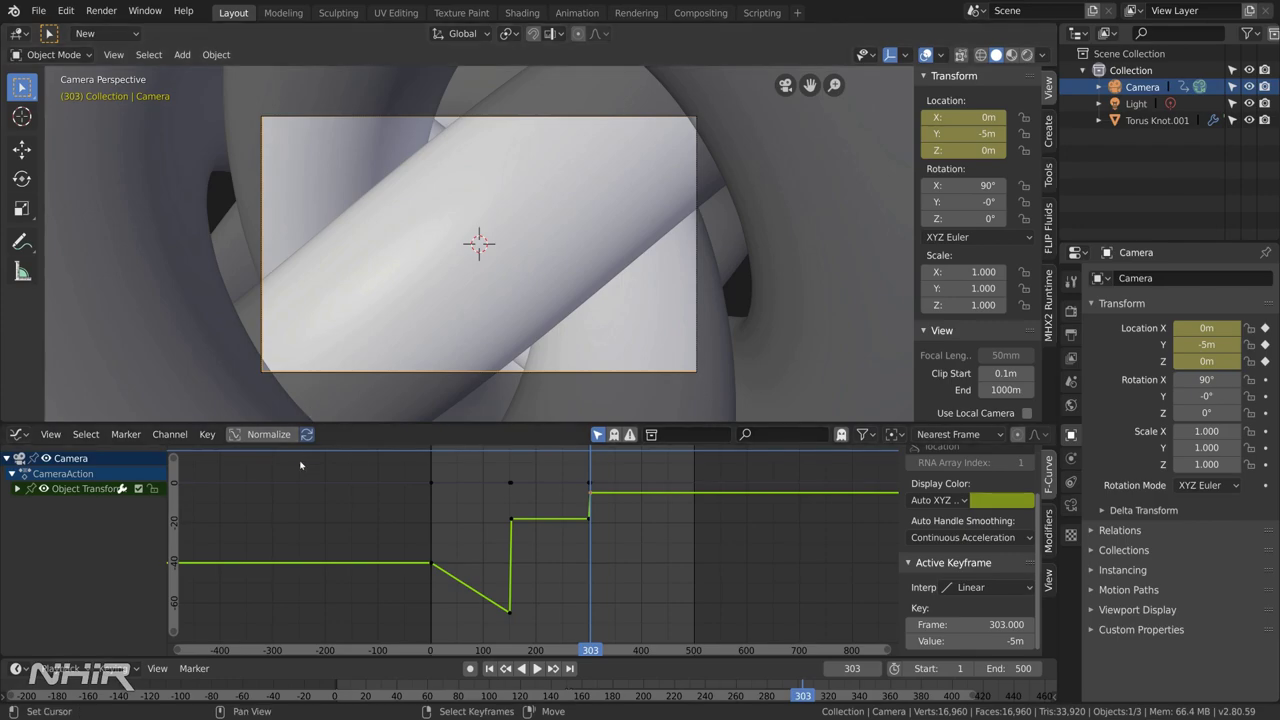
left_click(489, 668)
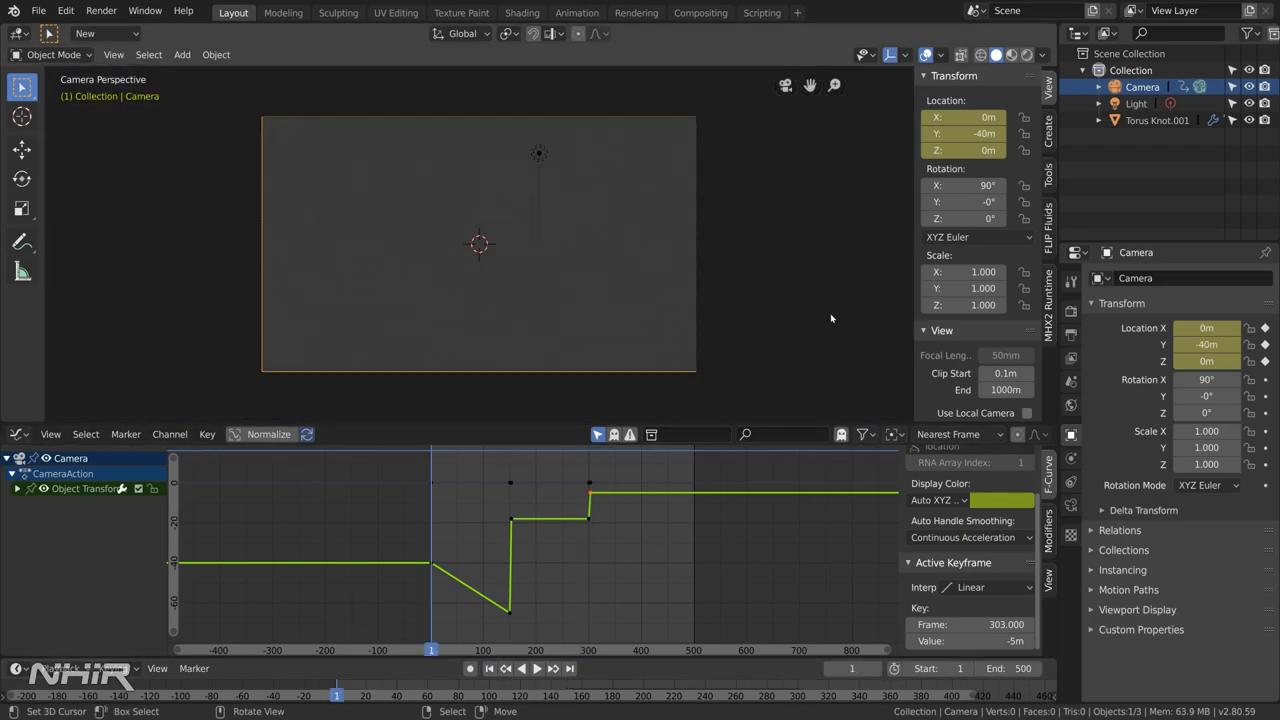
key("space")
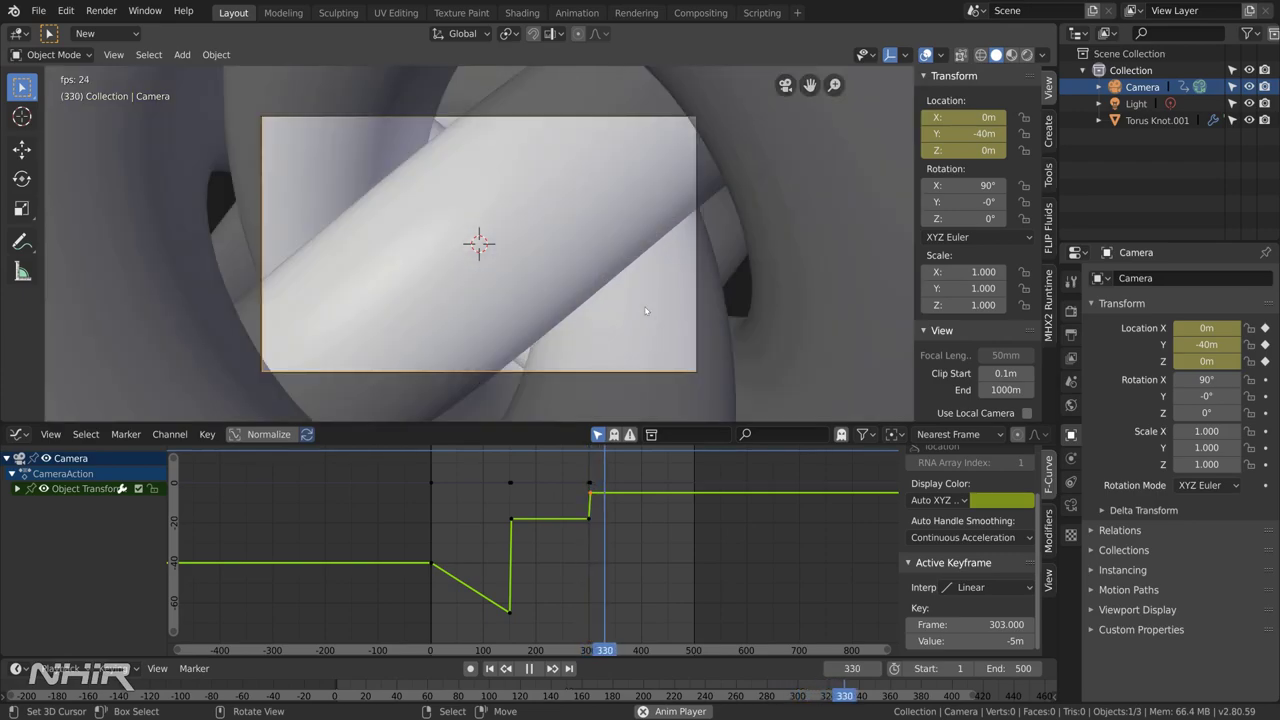
key("Escape")
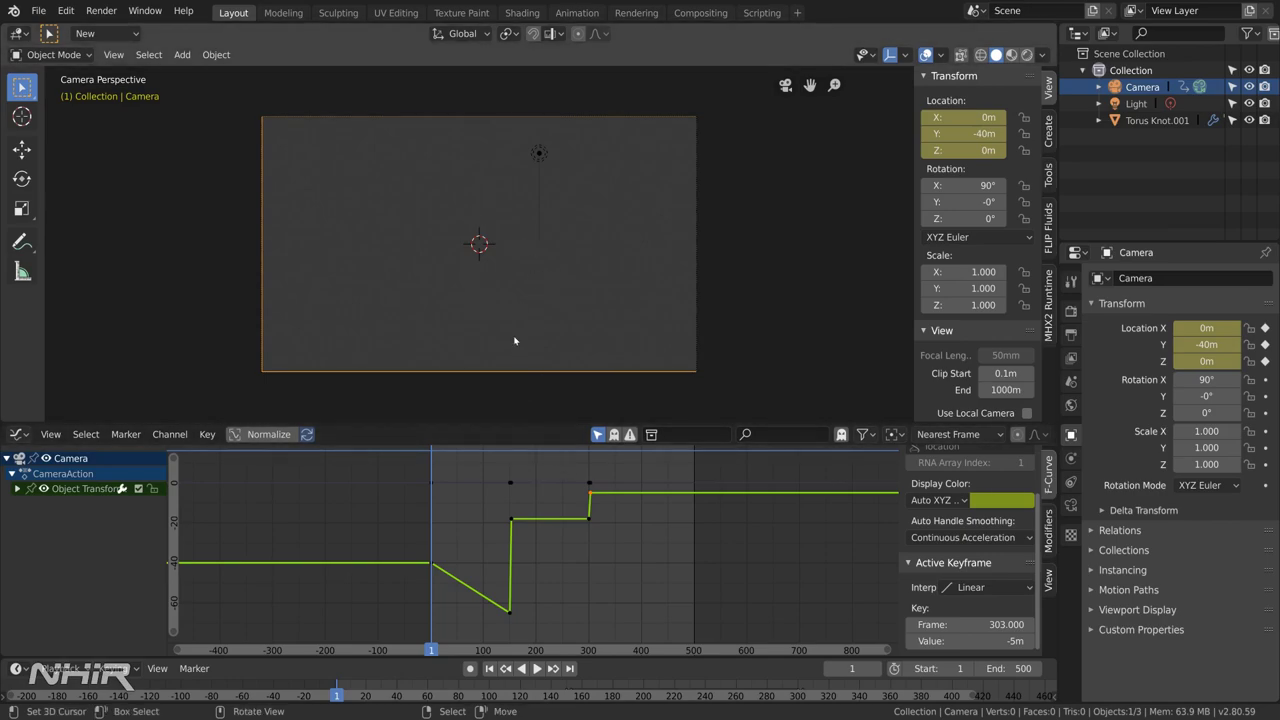
- Give the frame 150 camera keyframe Bounce interpolation
left_click(510, 612)
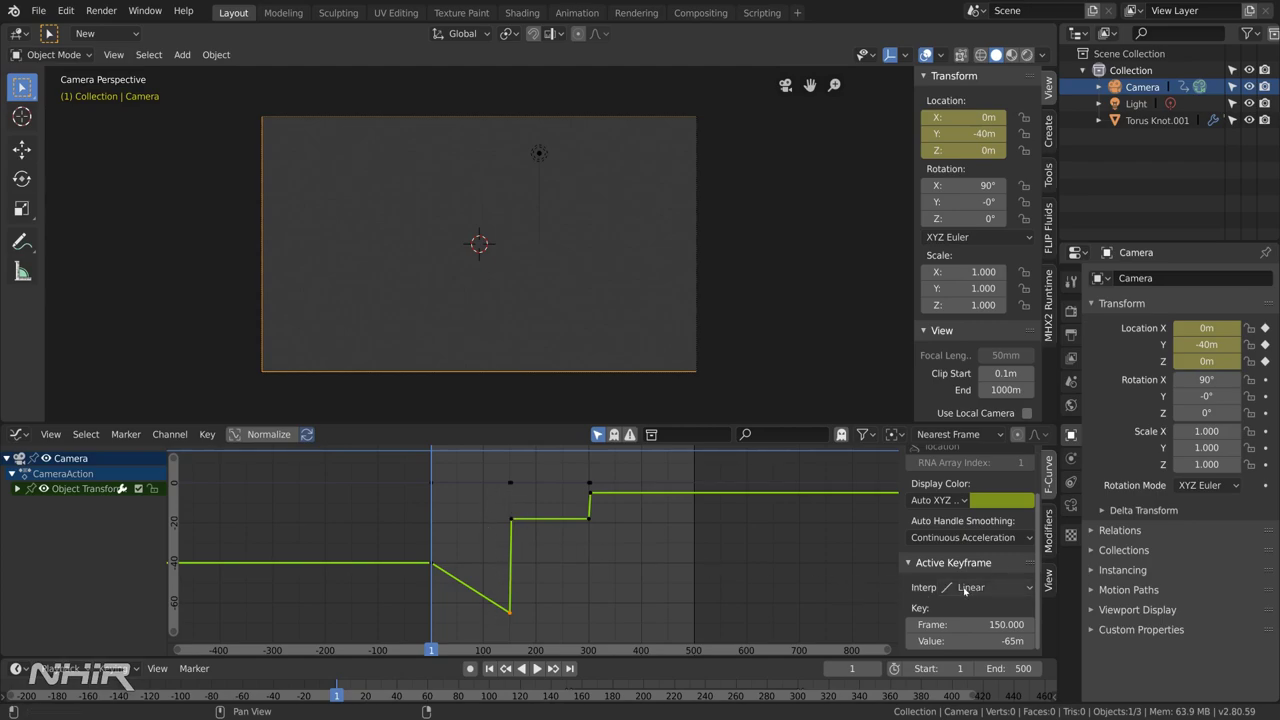
left_click(1015, 589)
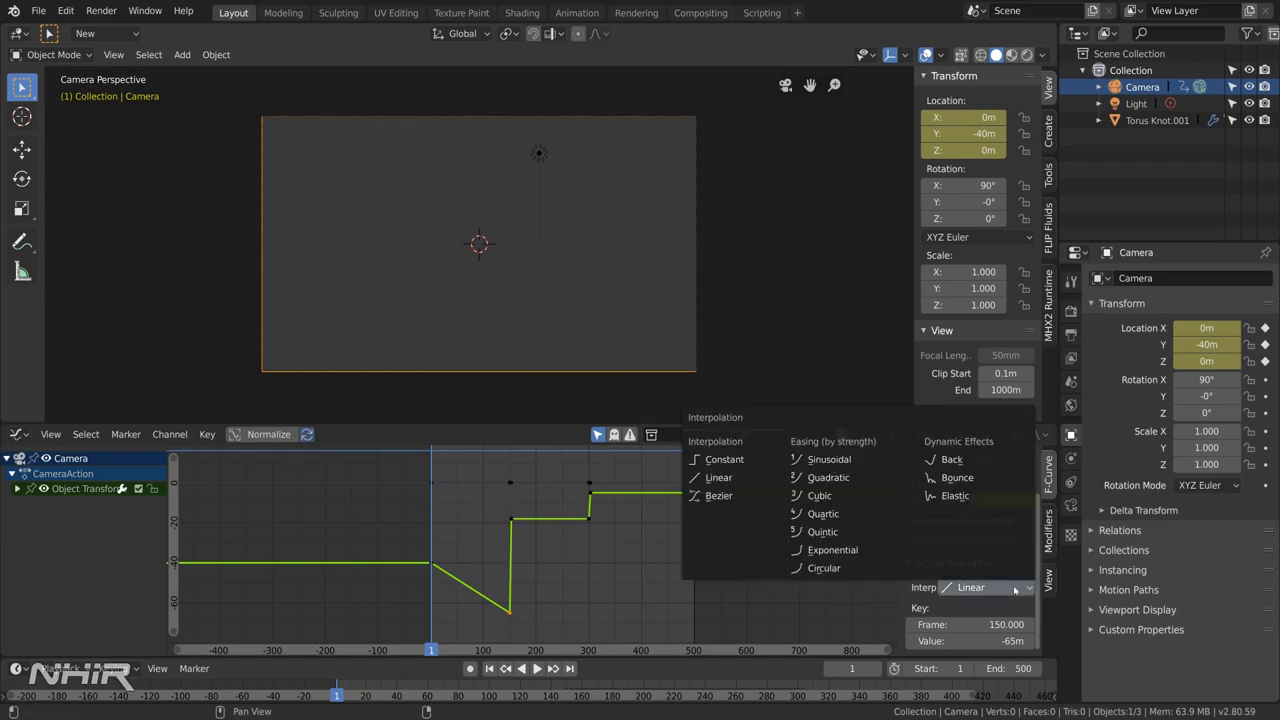
left_click(957, 479)
scroll(593, 540, "up", 5)
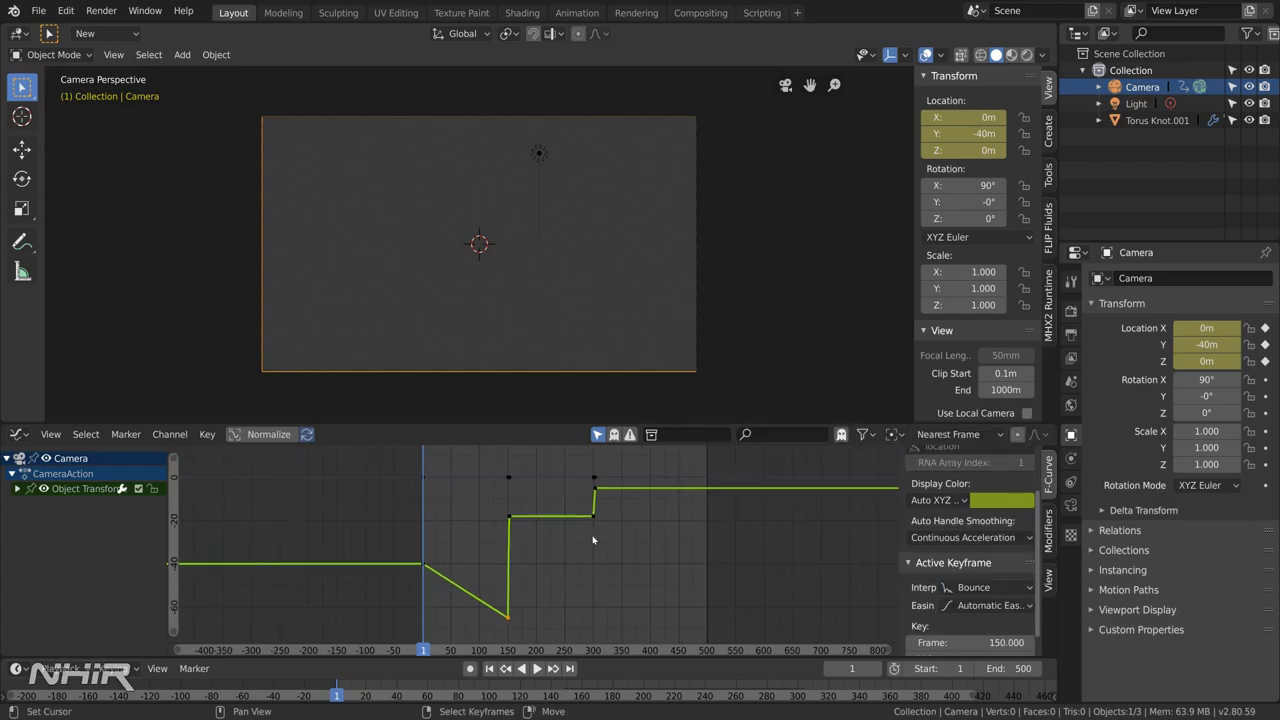
scroll(593, 540, "up", 3)
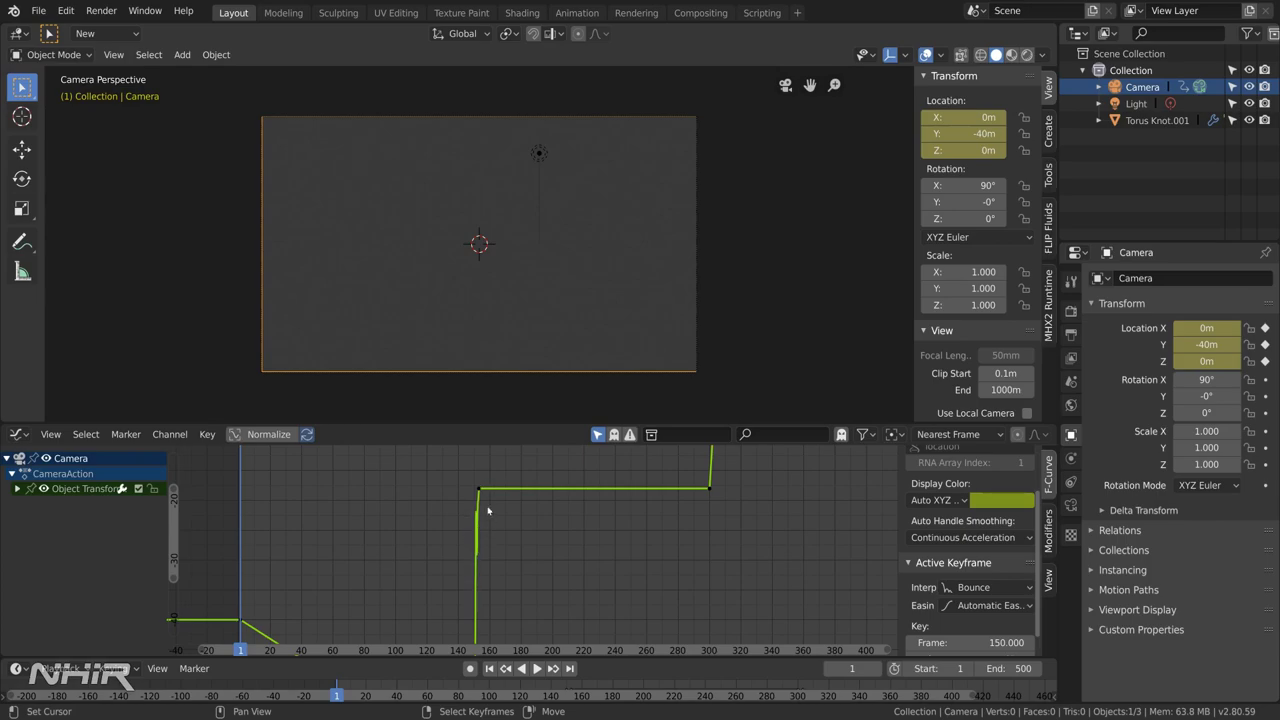
scroll(503, 562, "down", 5)
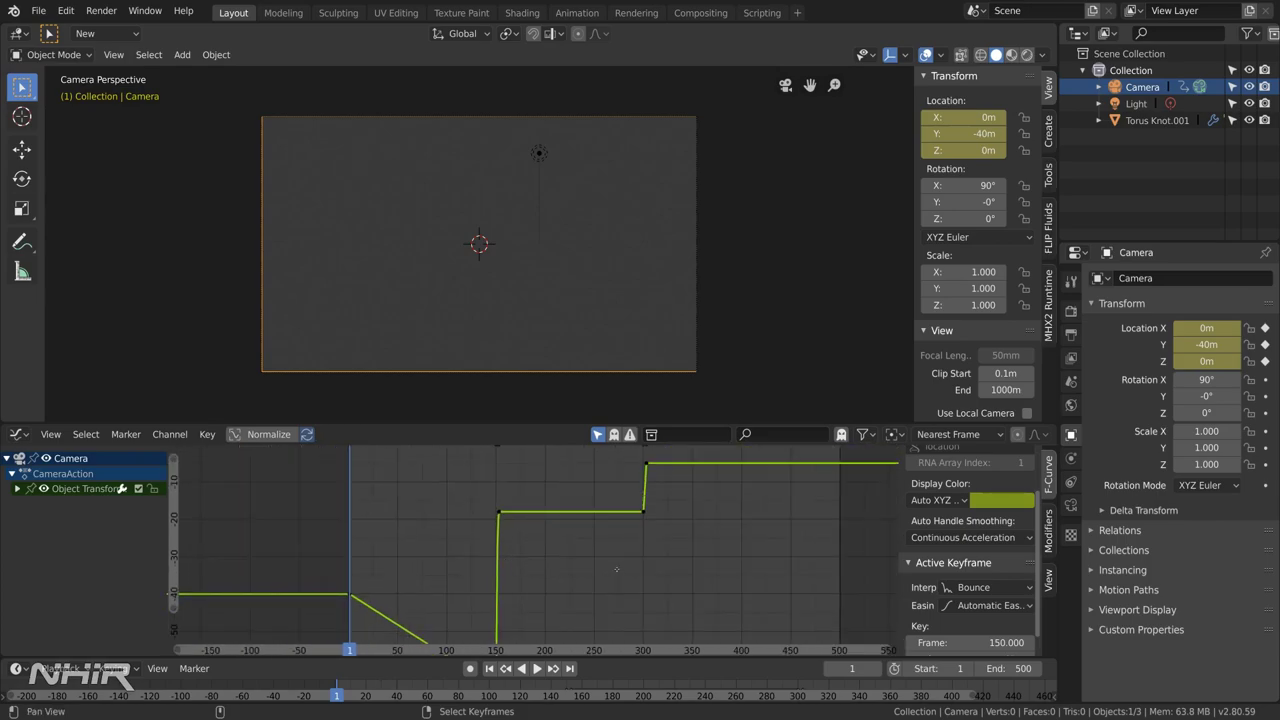
scroll(549, 566, "down", 2)
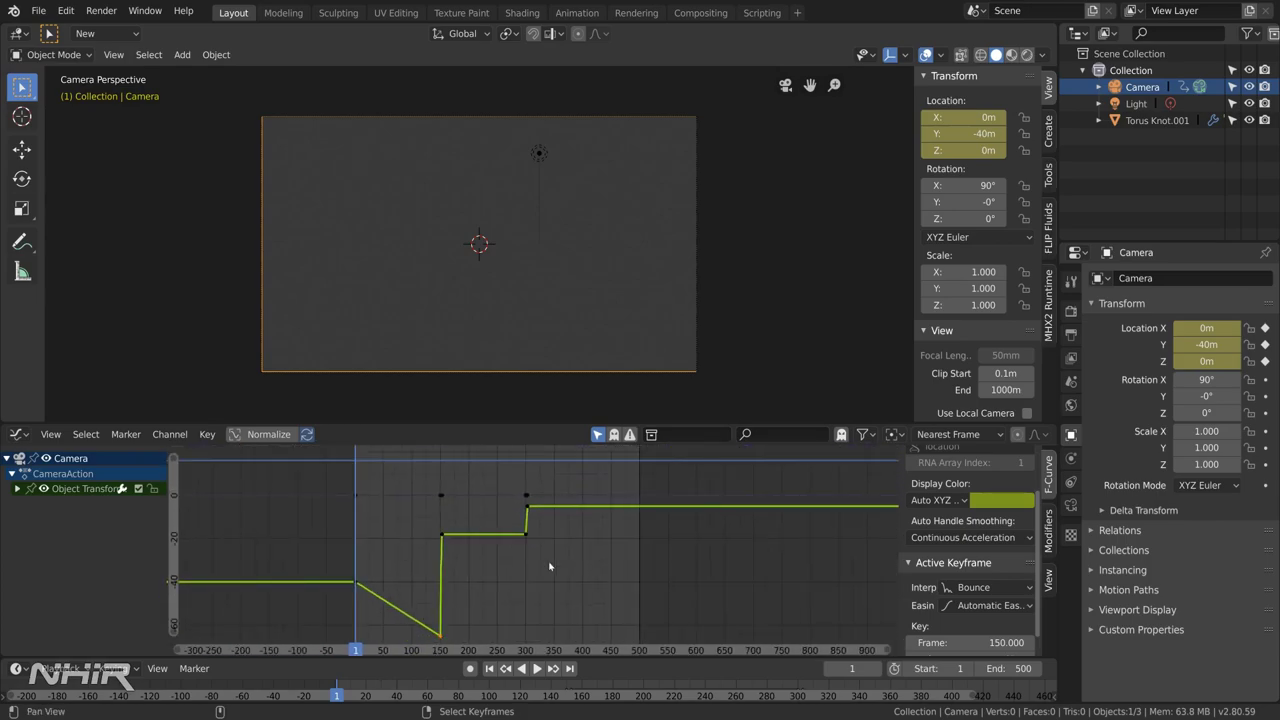
- Give the frame 300 keyframe Bounce interpolation and inspect the resulting curve
left_click(525, 533)
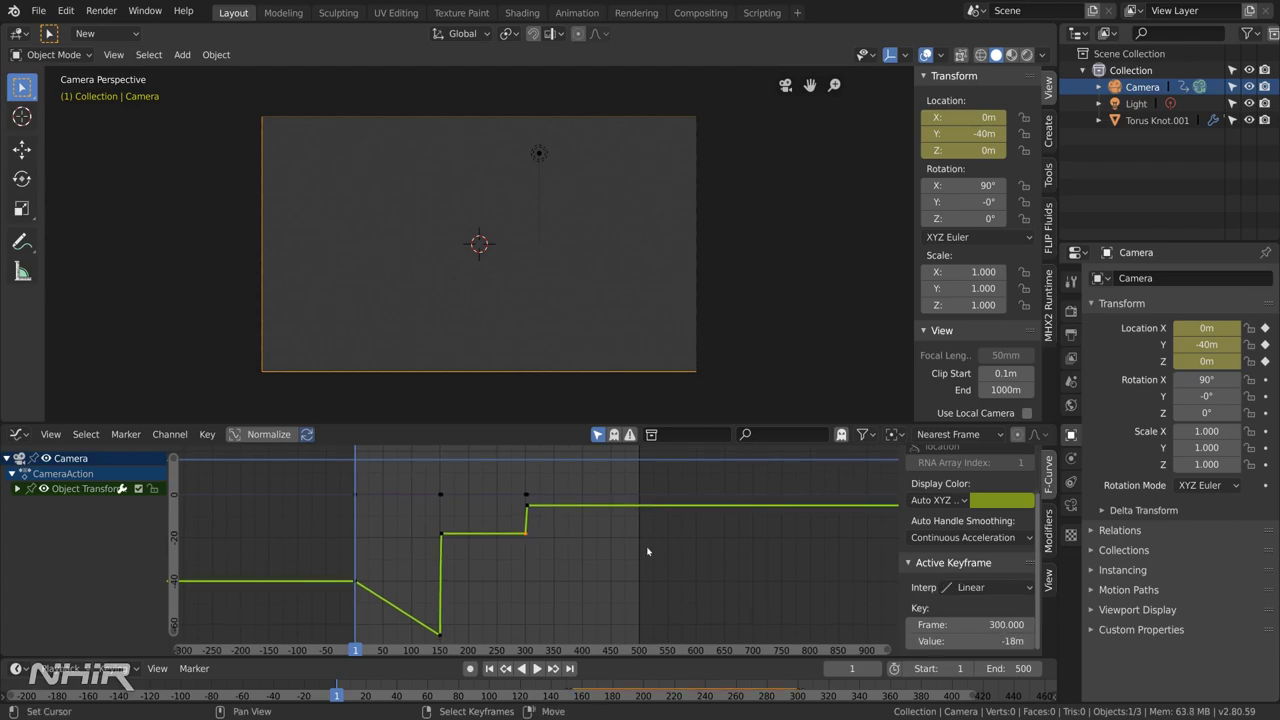
left_click(1006, 591)
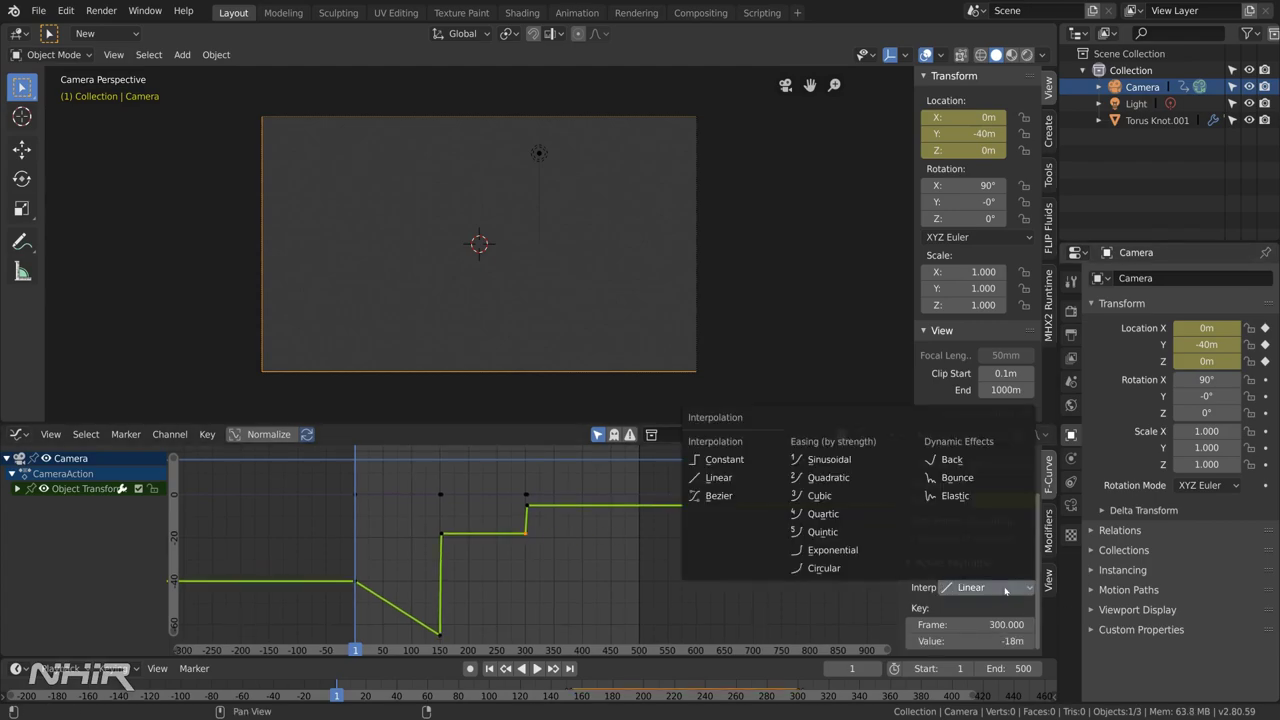
left_click(955, 477)
scroll(489, 574, "up", 4)
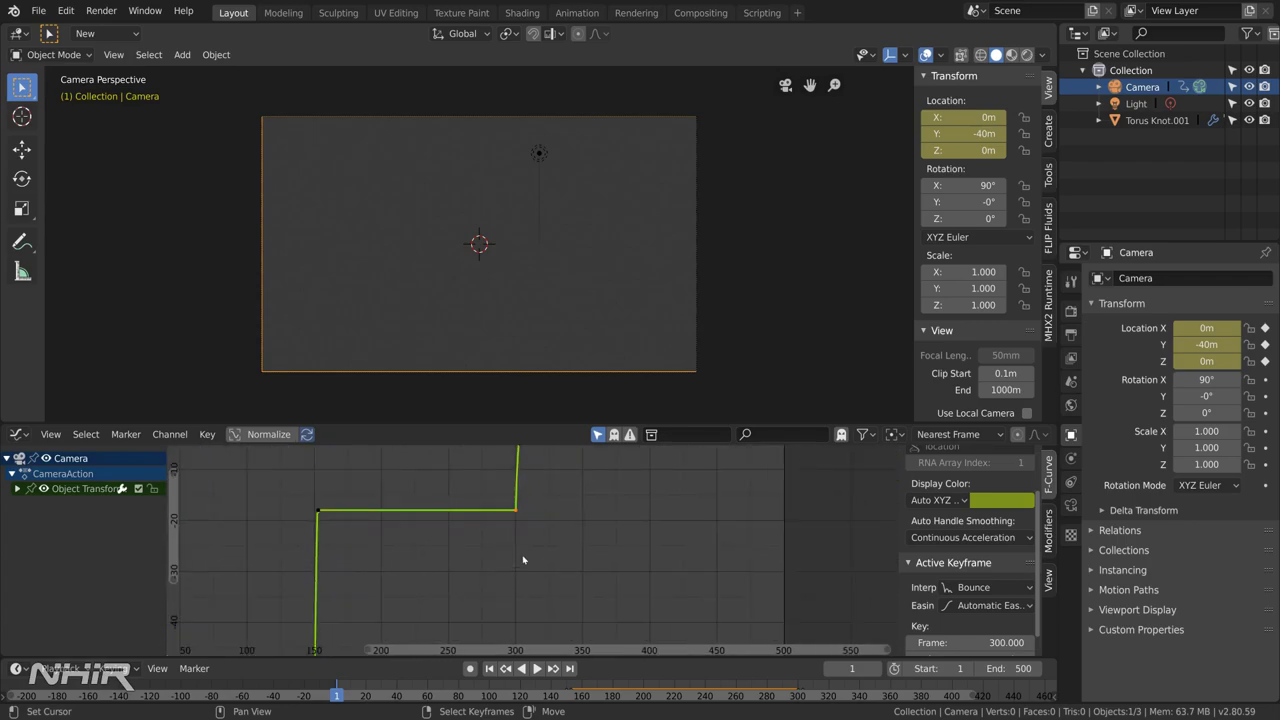
scroll(522, 560, "down", 5)
scroll(522, 560, "up", 6)
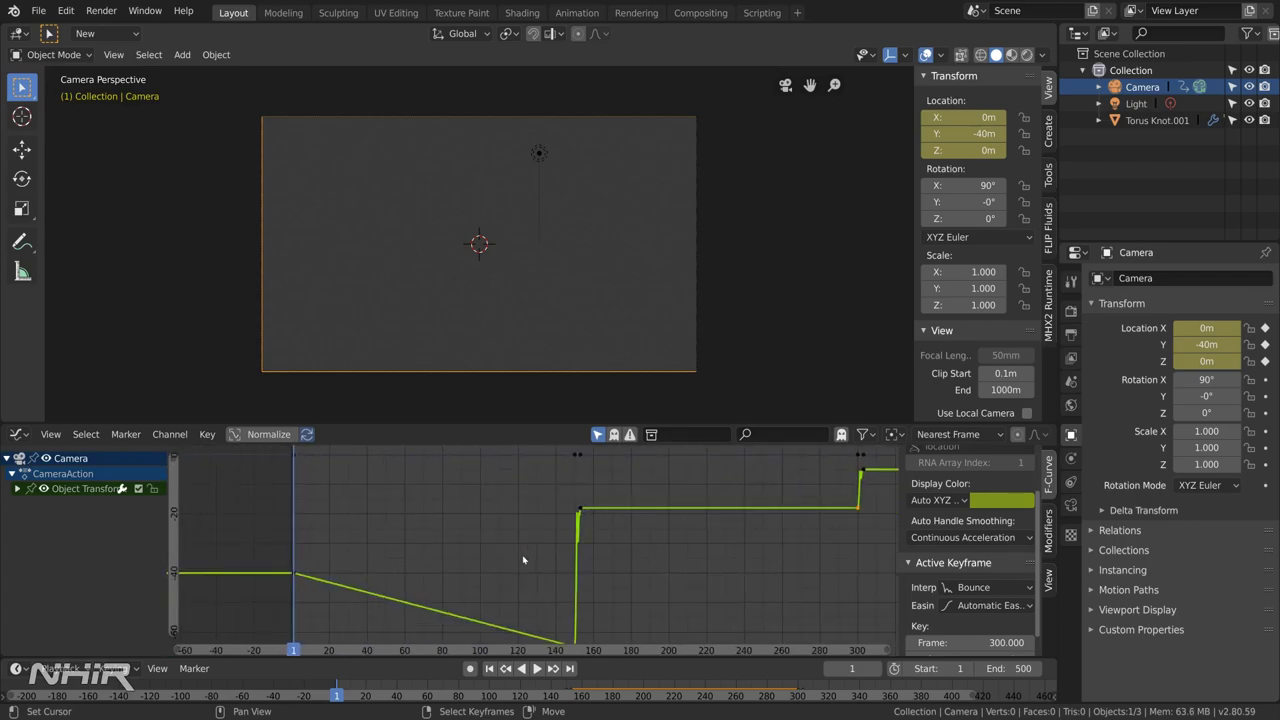
middle_click_drag(723, 597, 560, 576)
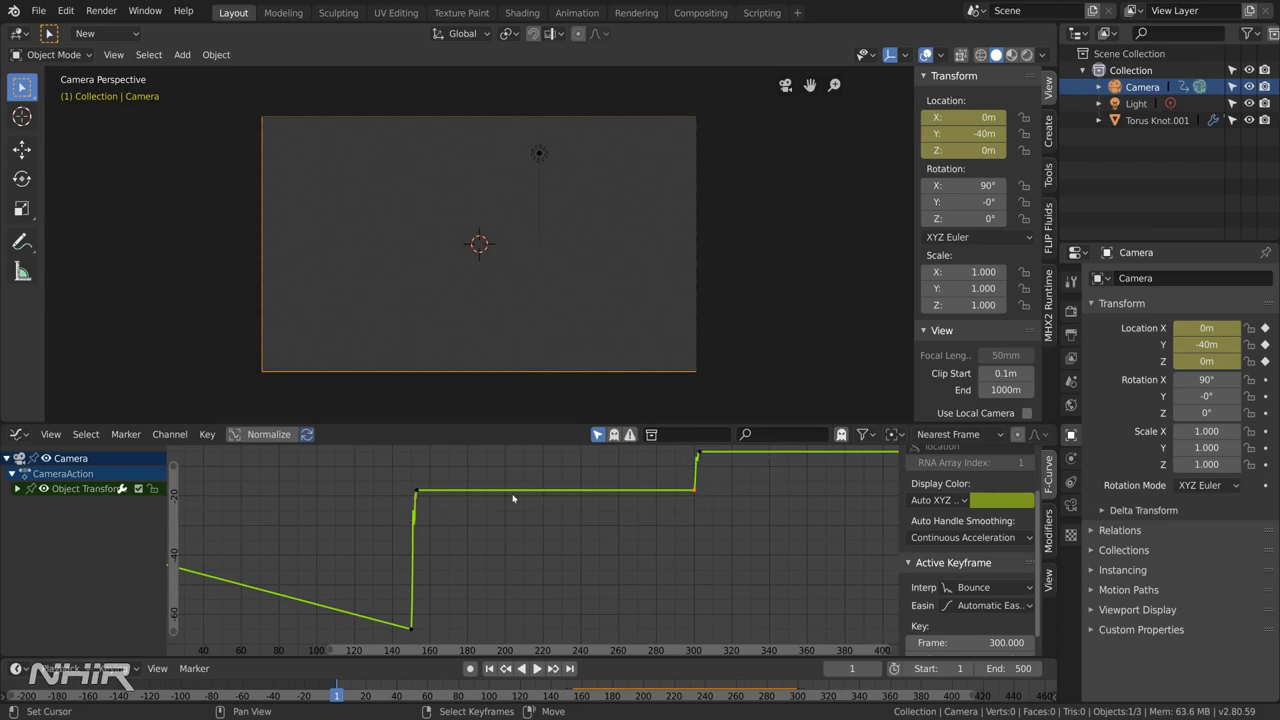
scroll(577, 588, "down", 4)
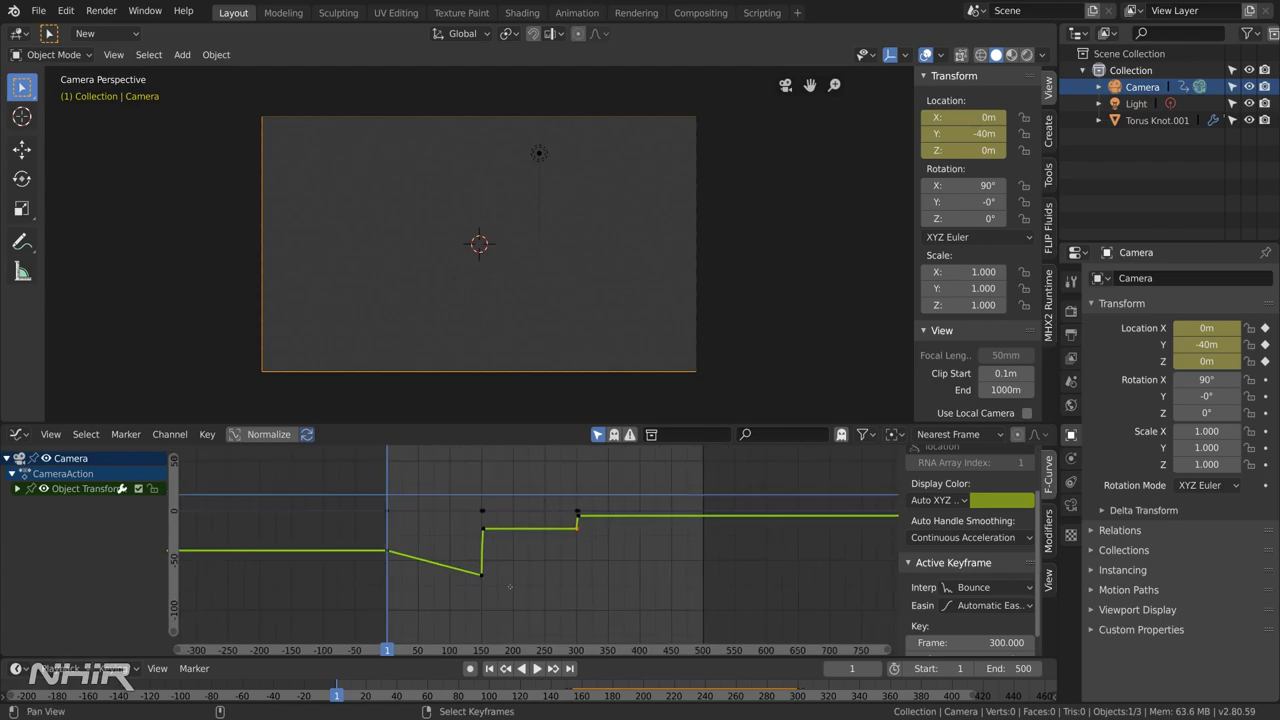
middle_click_drag(510, 591, 498, 586)
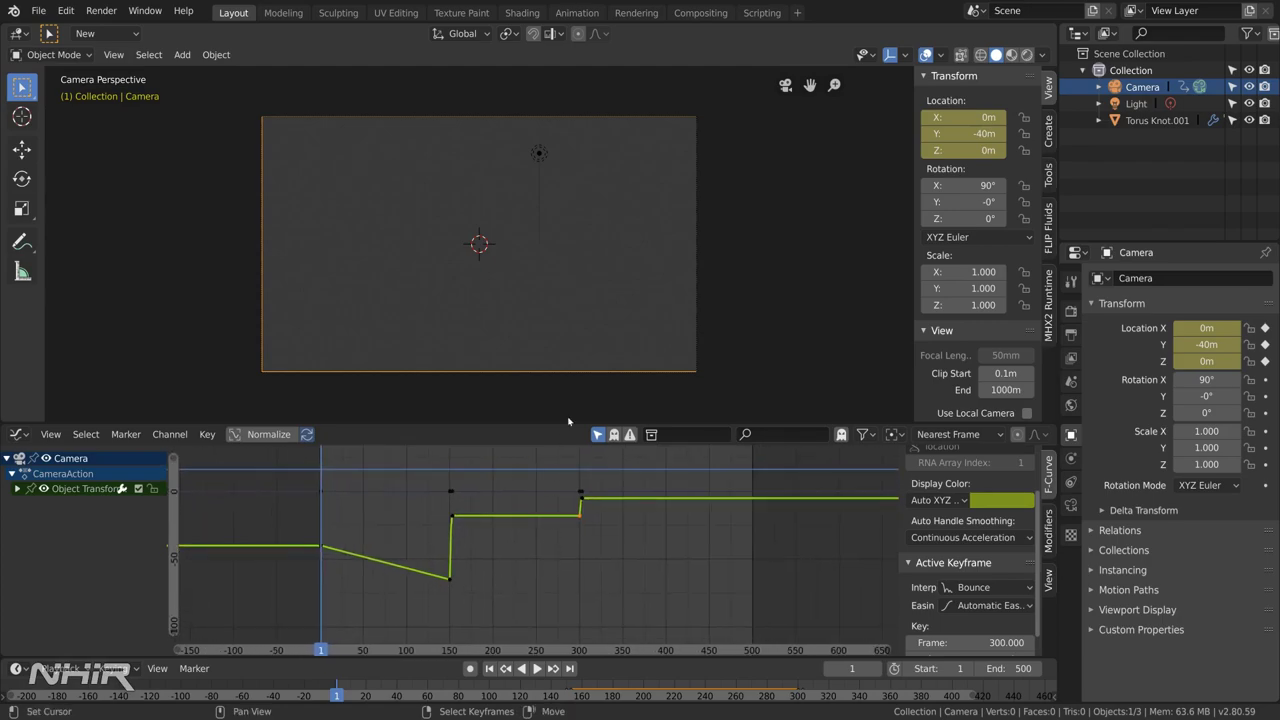
- Play the camera animation, then stop and jump to the frame 150 keyframe
key("space")
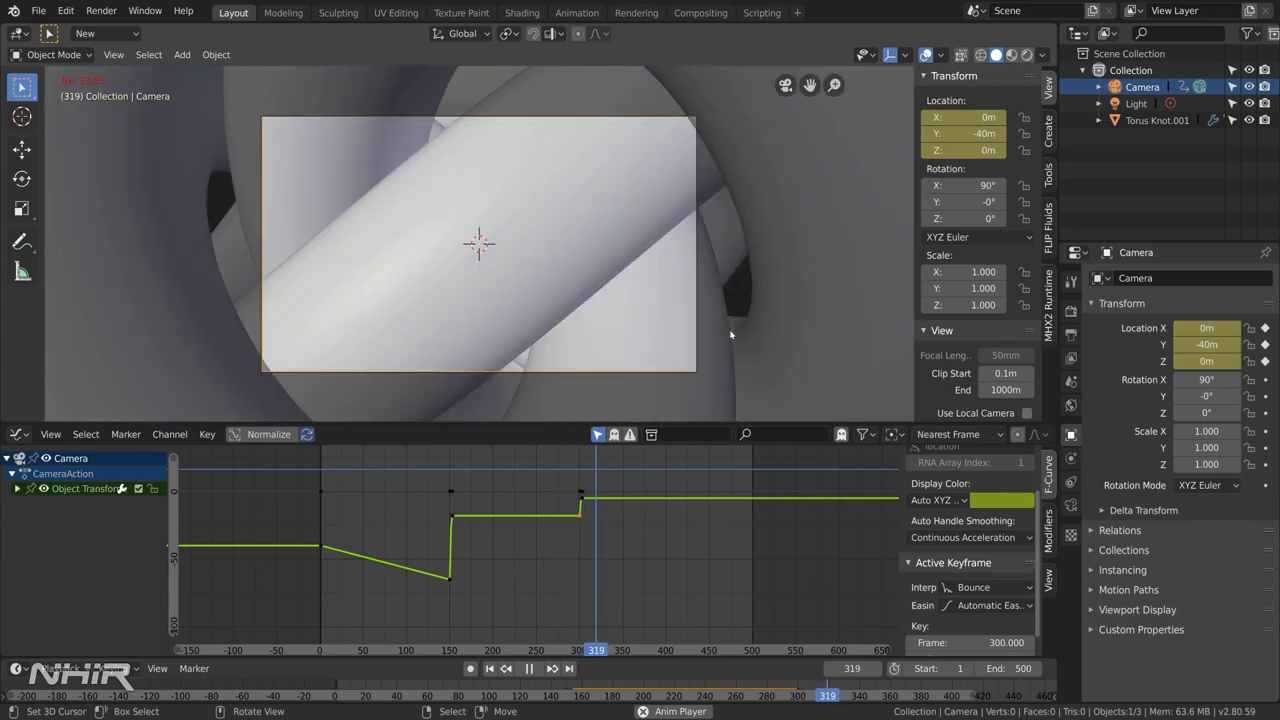
key("Escape")
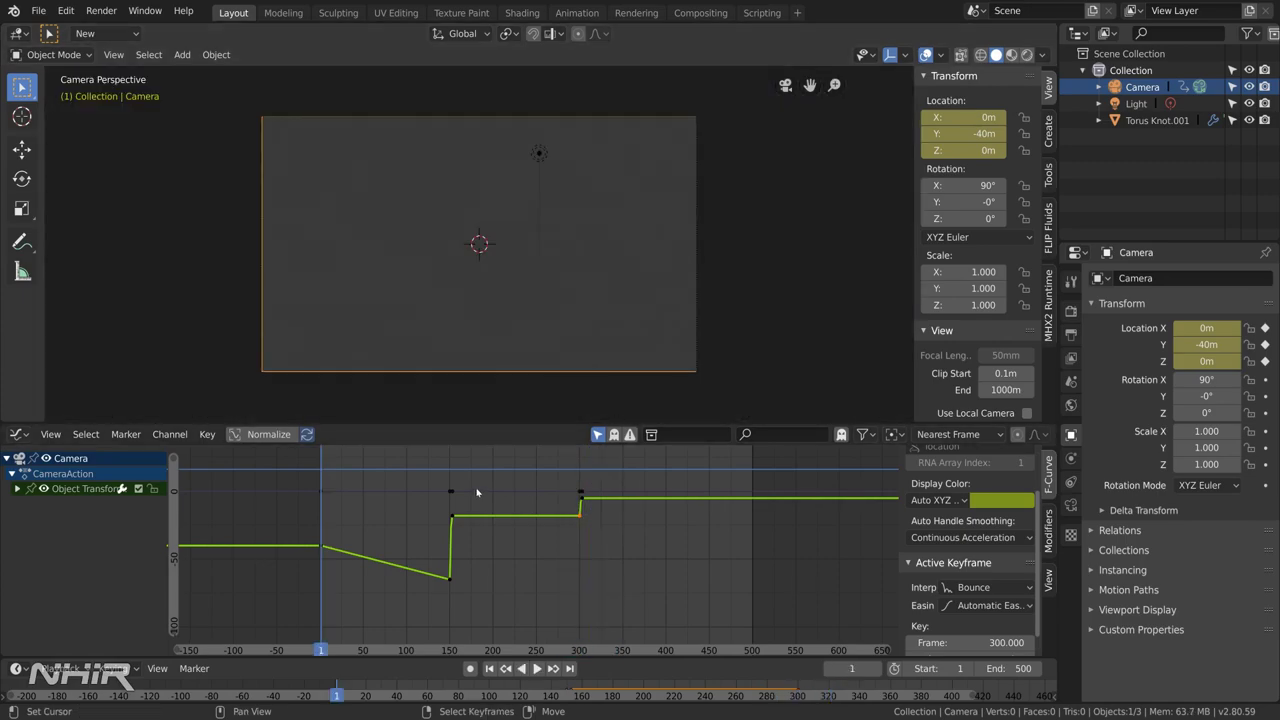
key("Up")
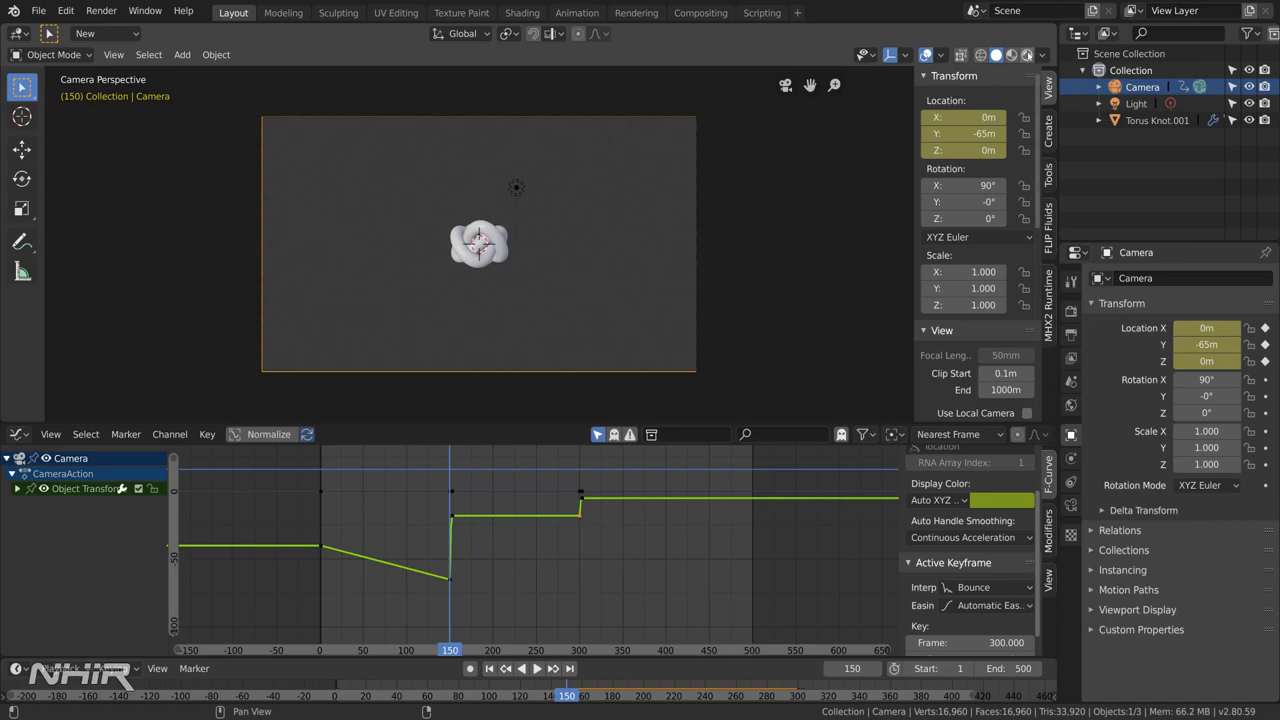
- Switch to Rendered shading and step frames around 150 to check the bounce
left_click(1026, 54)
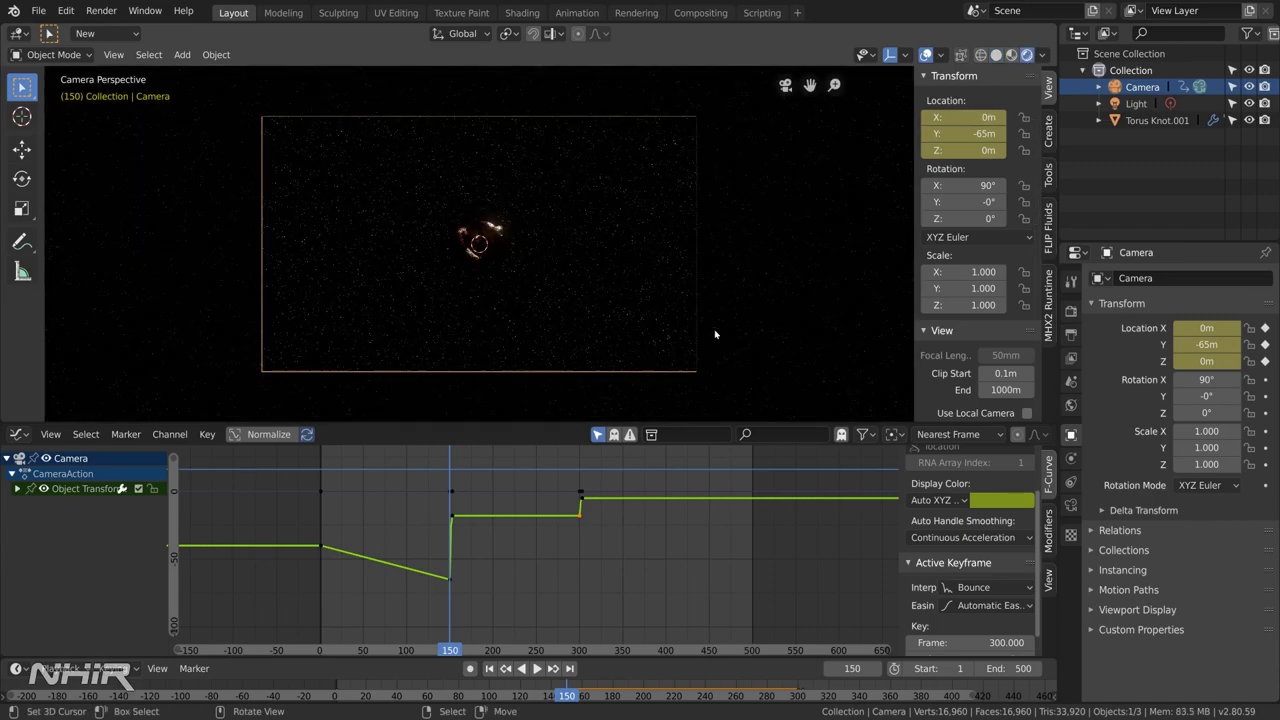
key("Right")
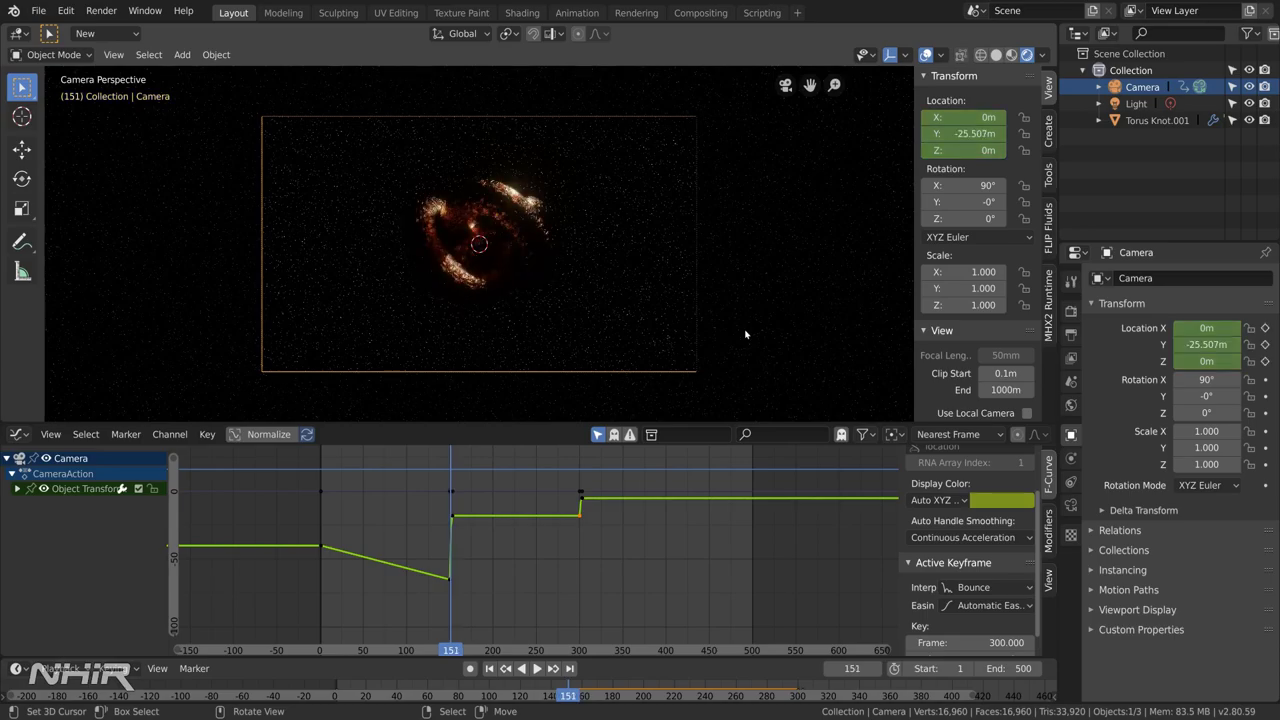
key("Right")
key("Right")
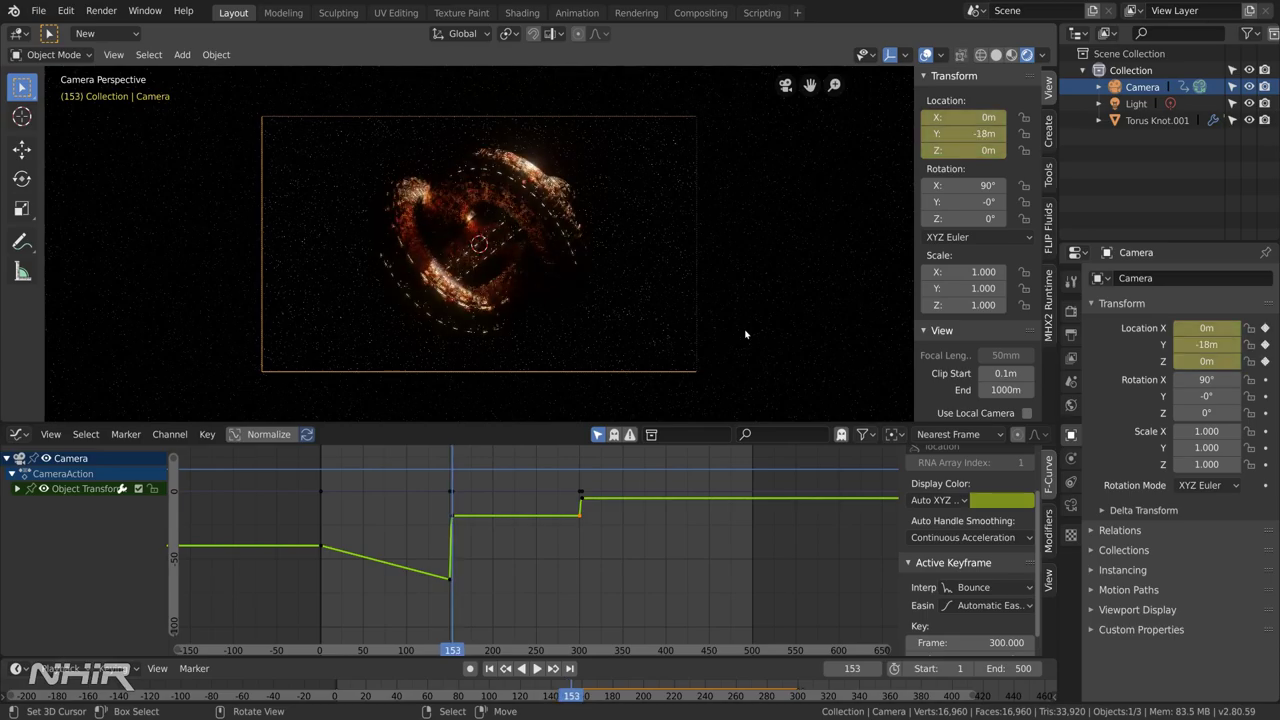
key("Left")
key("Right")
key("Left")
key("Left")
key("Left")
key("Left")
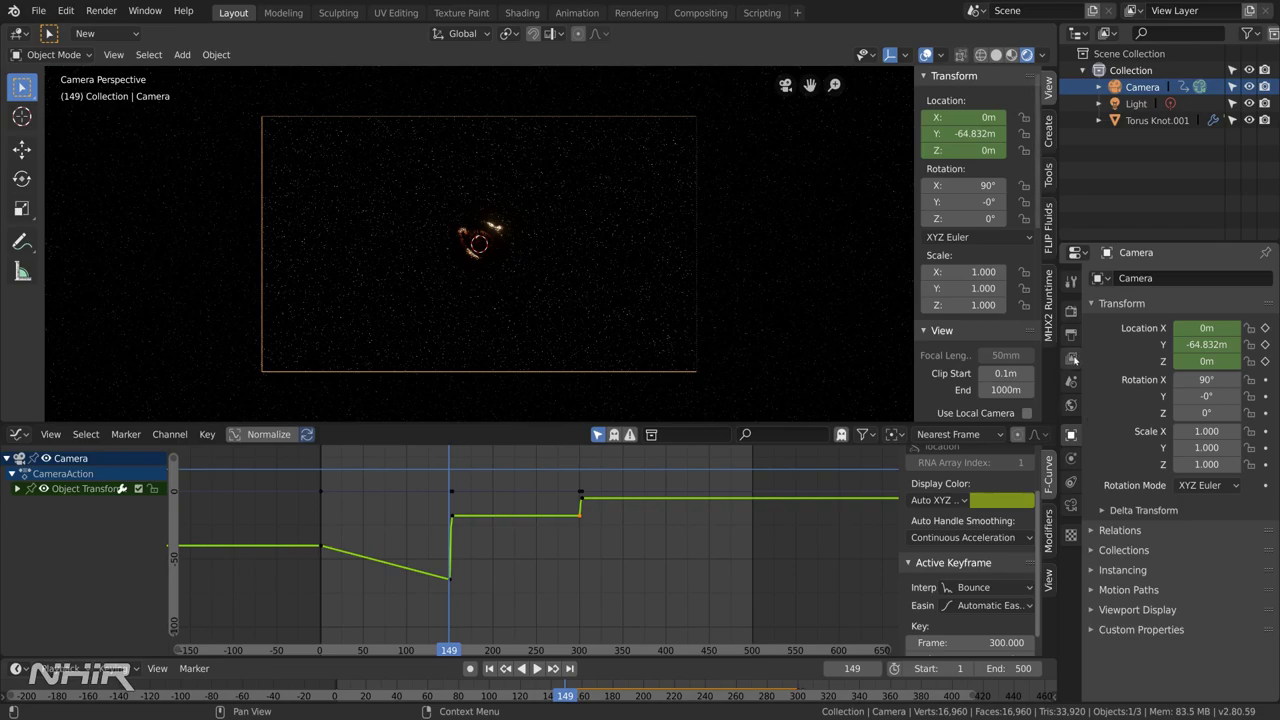
- Show the Render Properties with Motion Blur and step through frames 150–154
left_click(1071, 311)
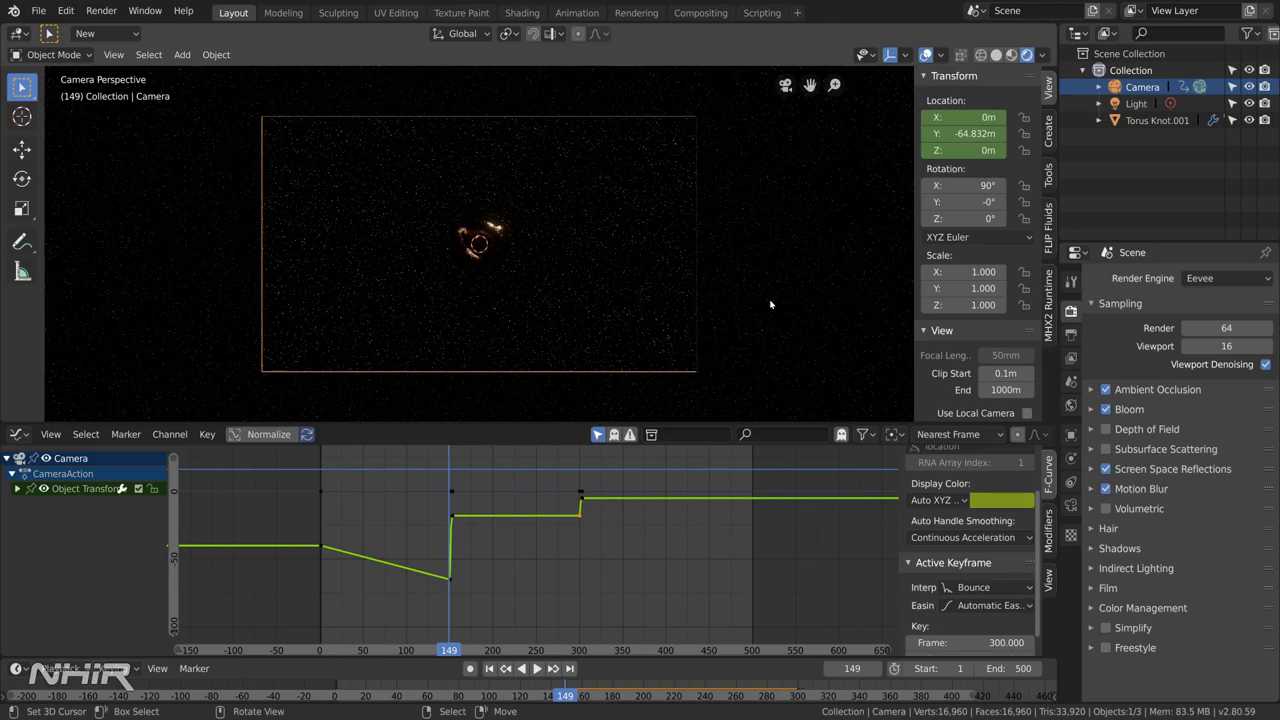
scroll(770, 304, "up", 1)
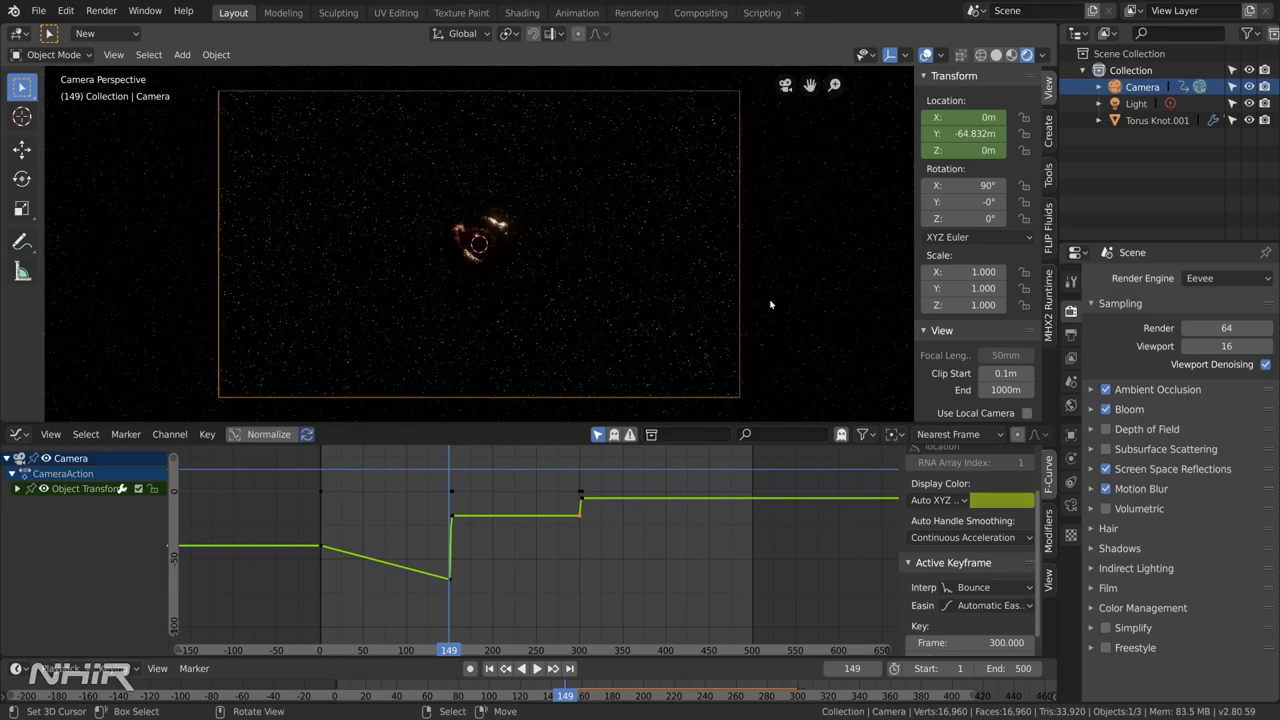
key("Right")
key("Right")
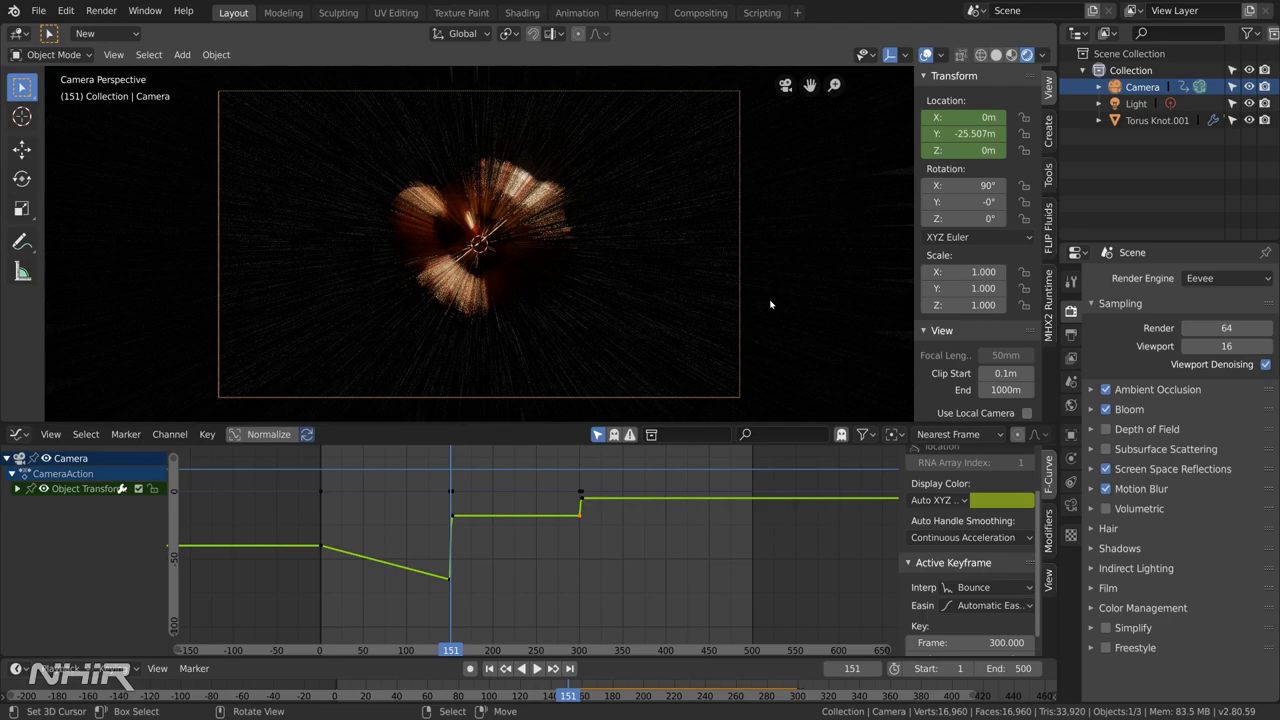
key("Right")
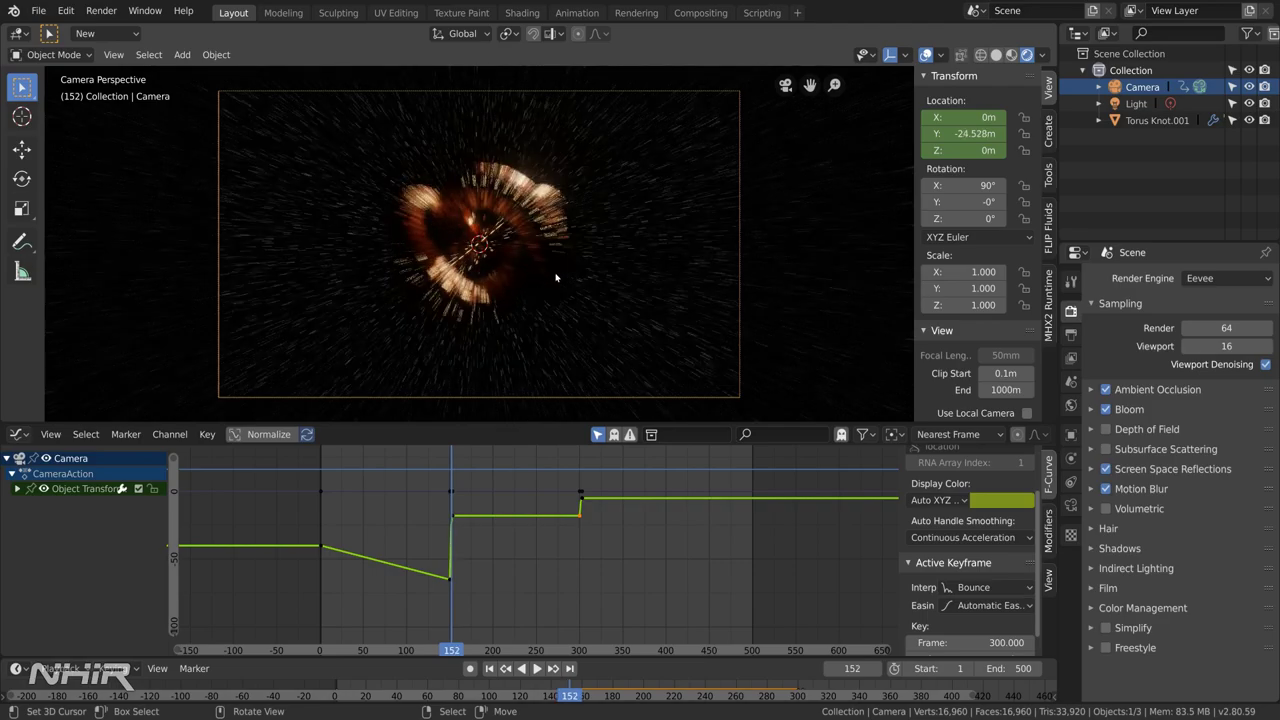
key("Right")
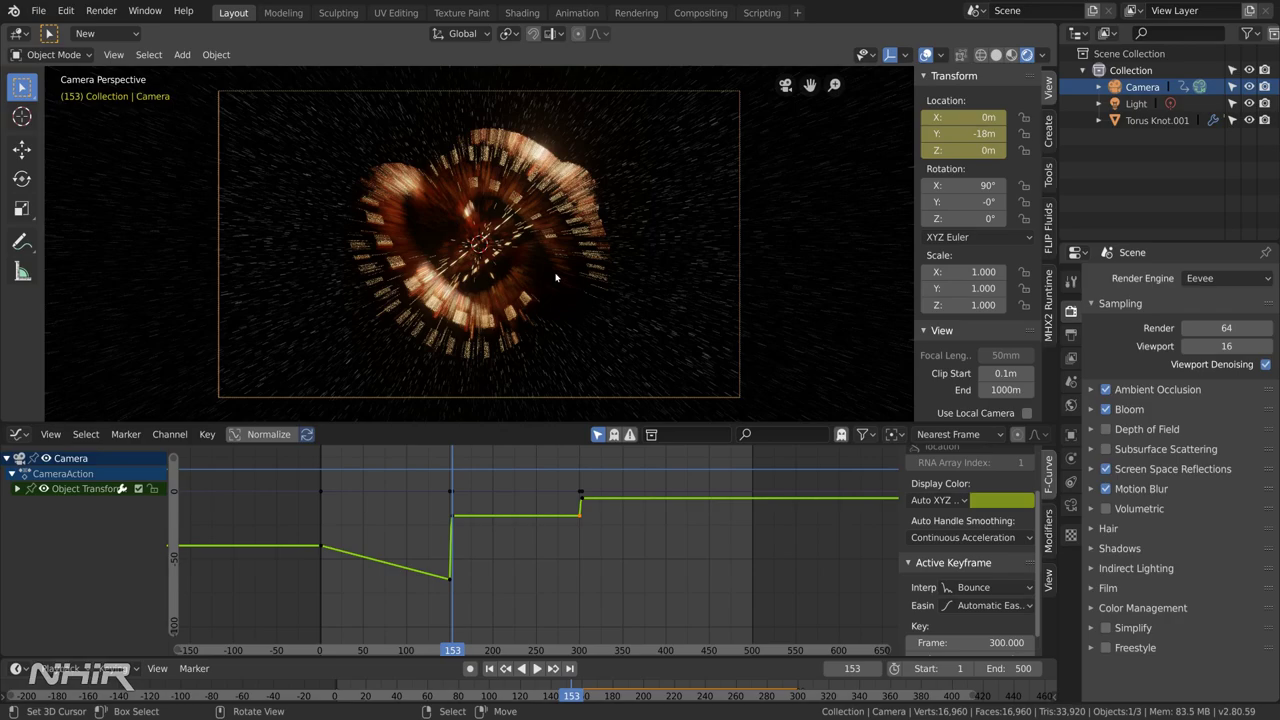
key("Right")
- Step back to frame 149 and play the motion-blurred bouncing camera zoom
key("Left")
key("Left")
key("Left")
key("Left")
key("Left")
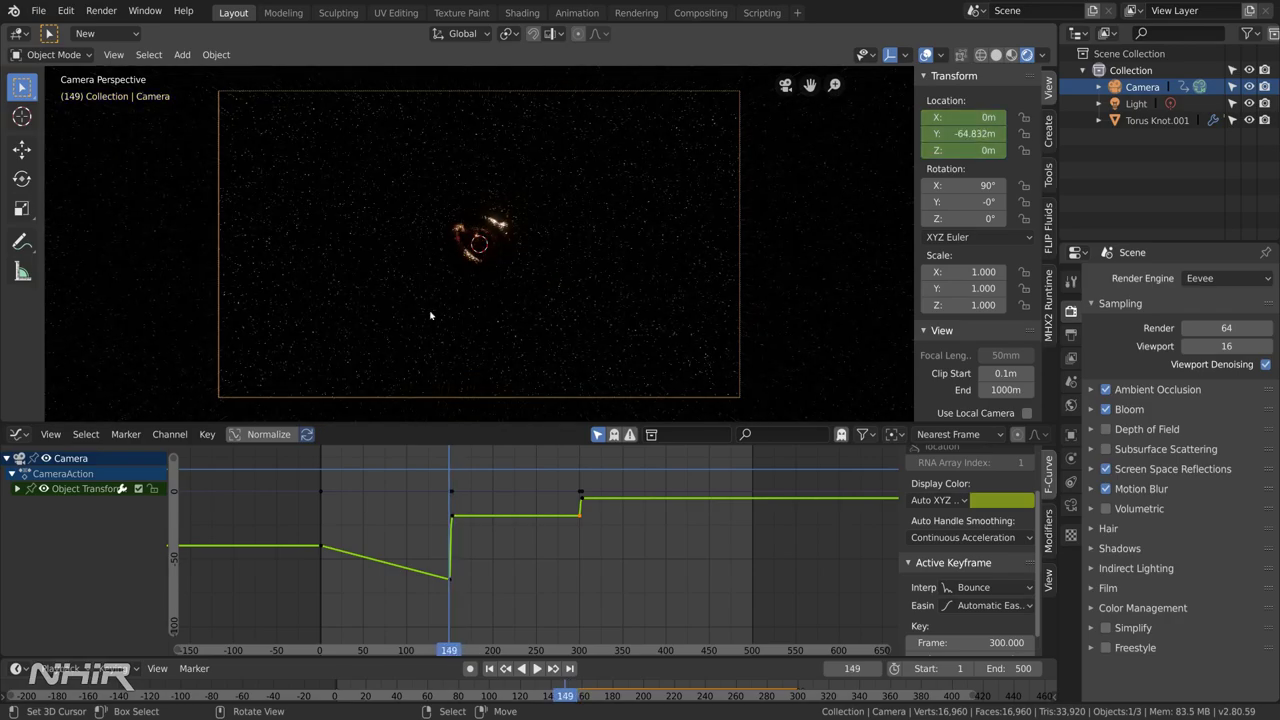
left_click(439, 553)
key("space")
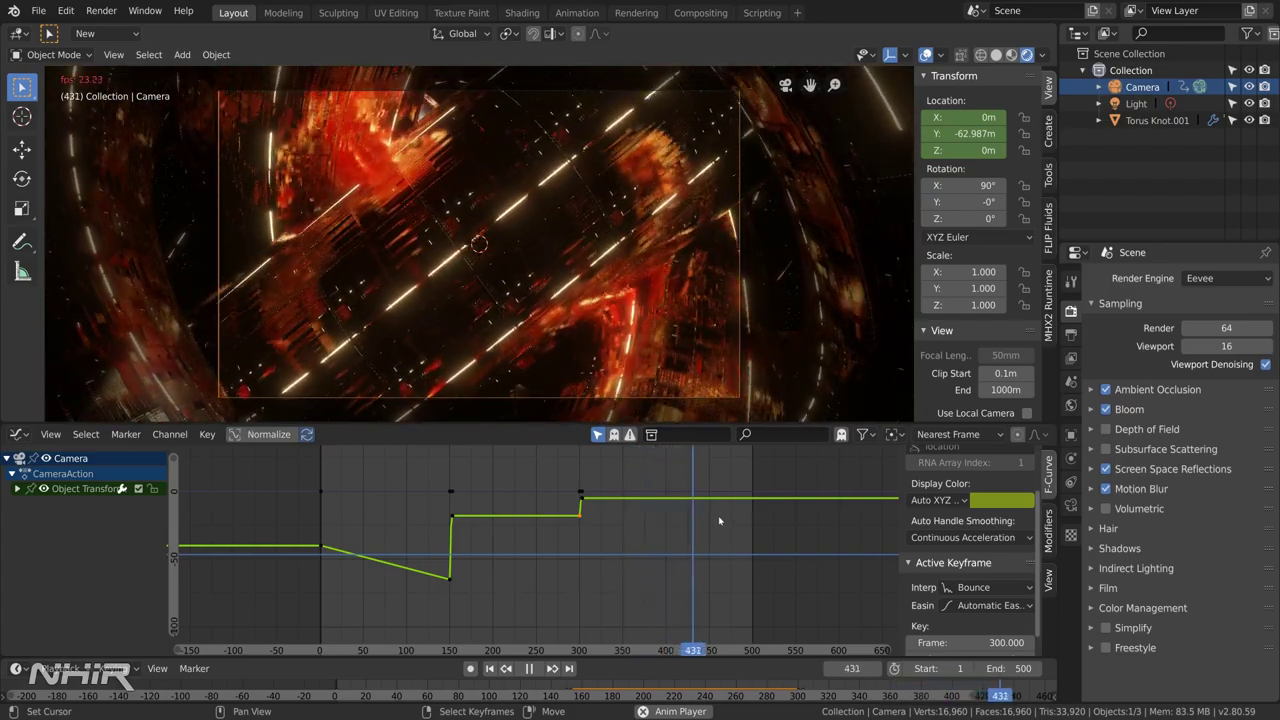
key("space")
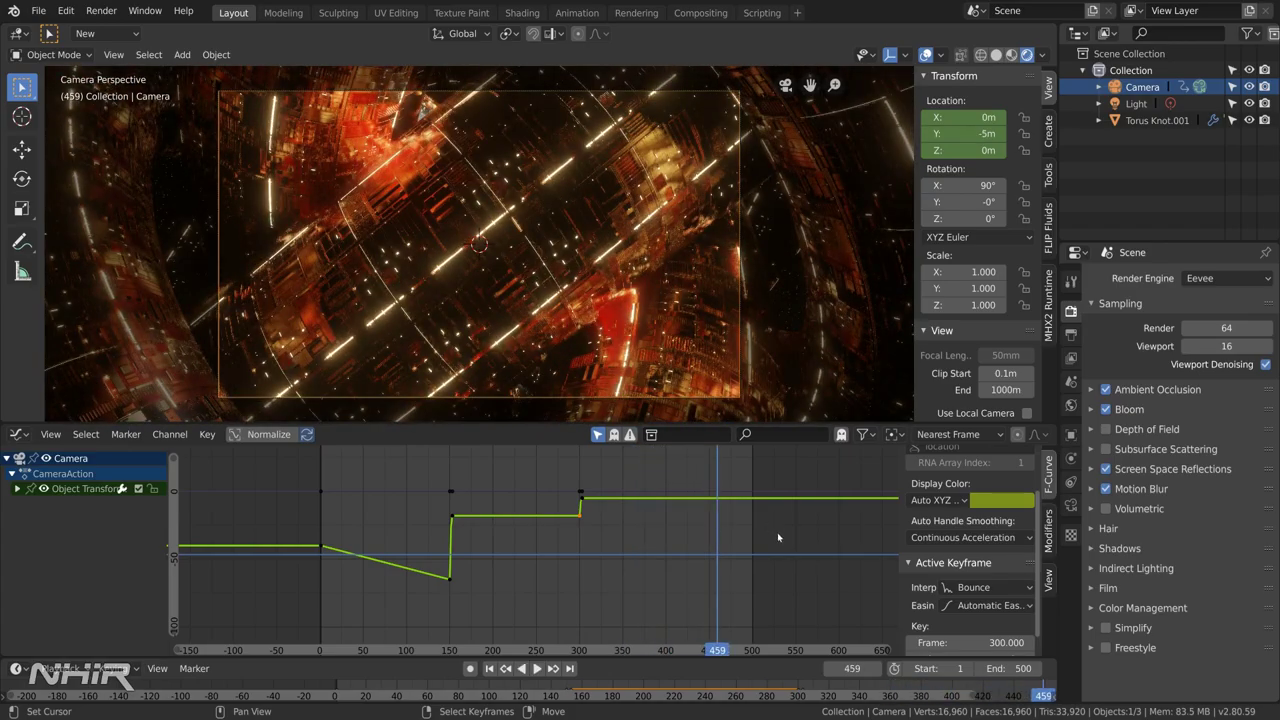